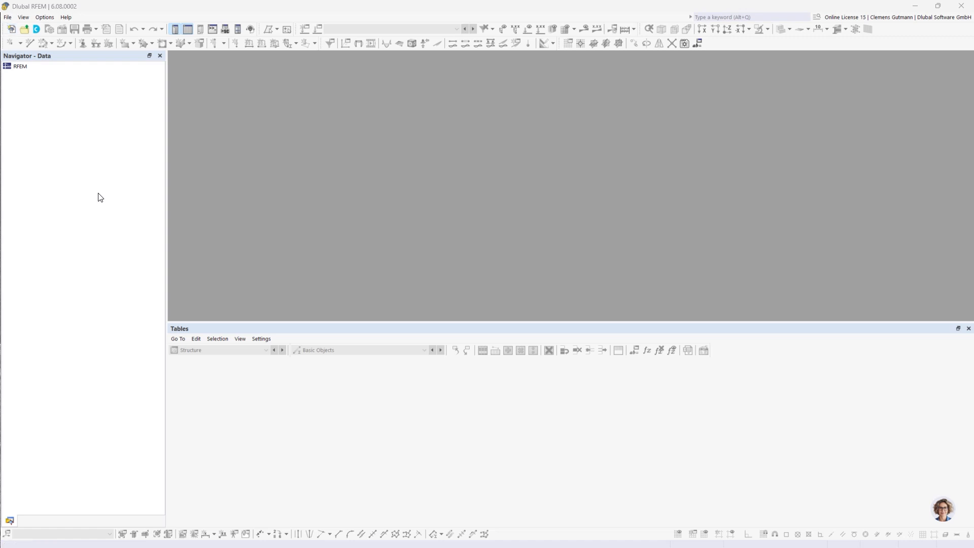
- Name the new model "Simple cable net" and deactivate surfaces and solids, leaving only members as main objects
text(S)
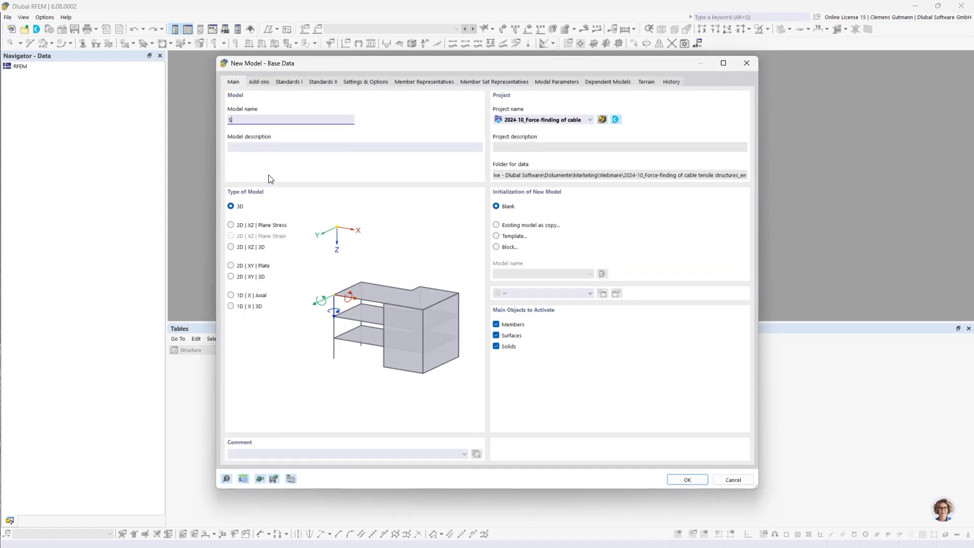
text(imple cable s)
key(Tab)
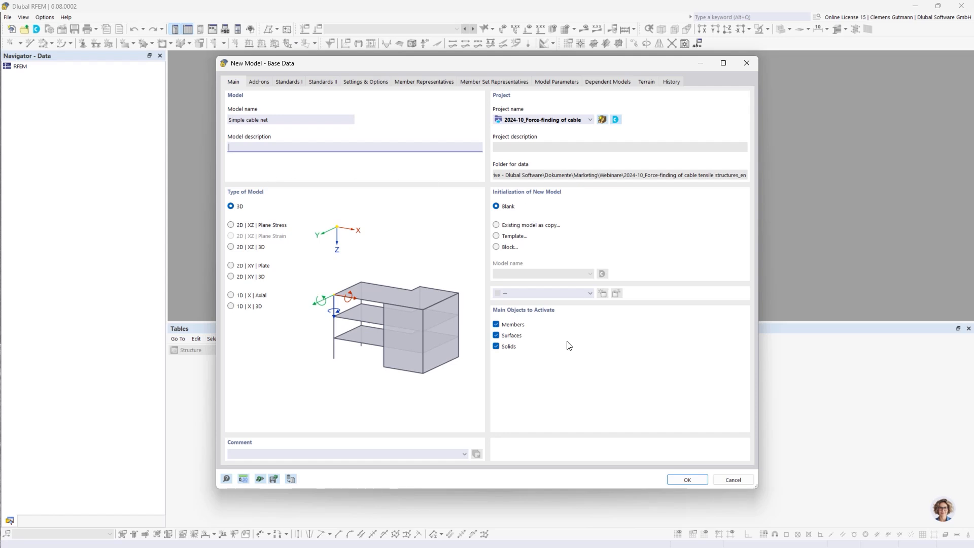
click(496, 336)
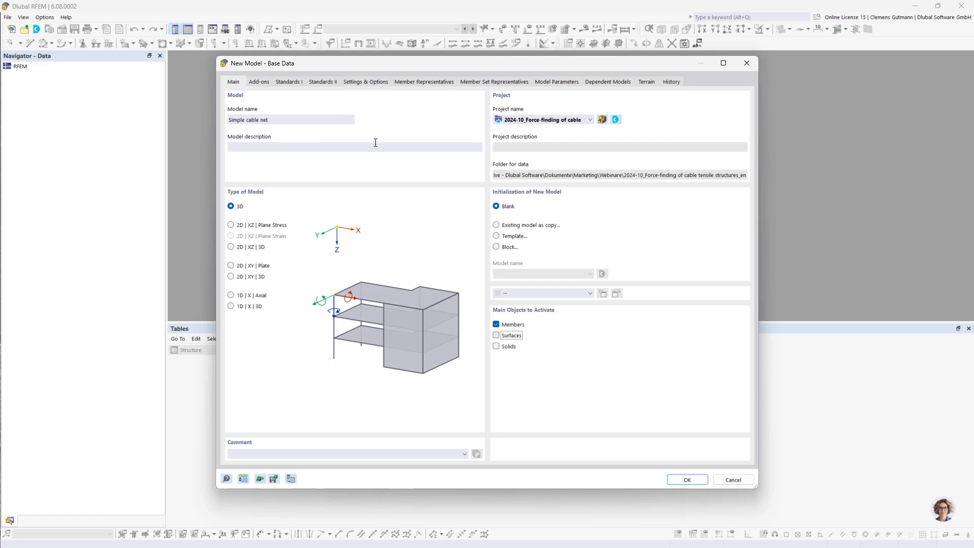
- Activate the Form-Finding add-on and create the new model
click(259, 83)
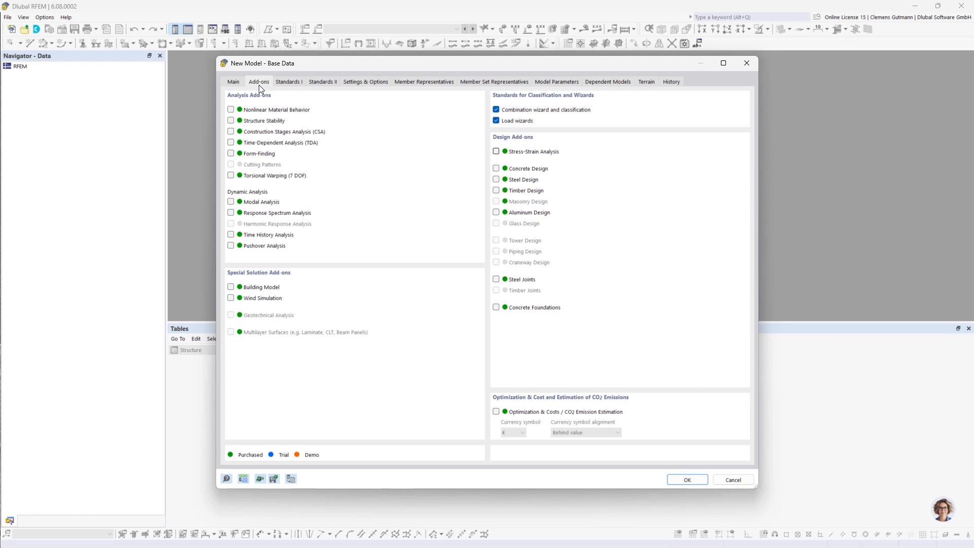
click(231, 153)
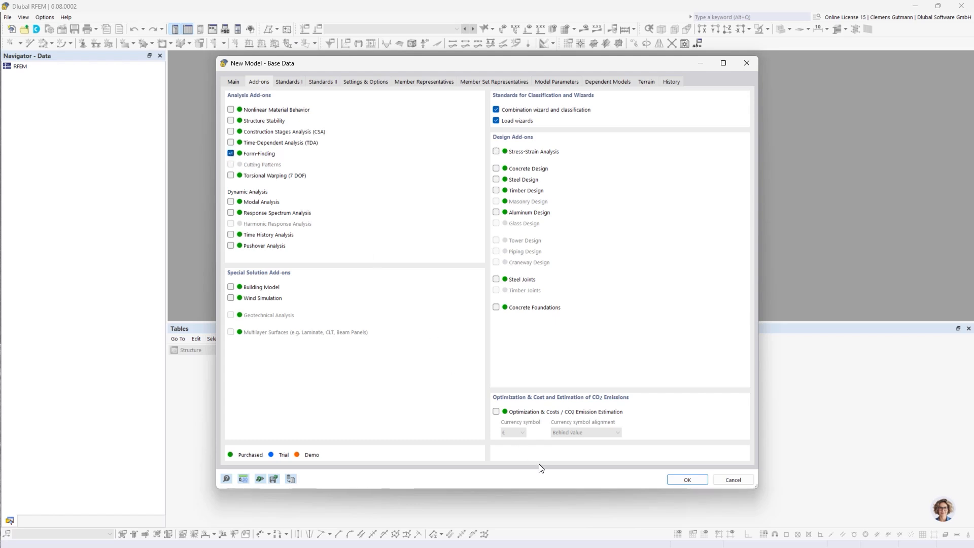
click(687, 480)
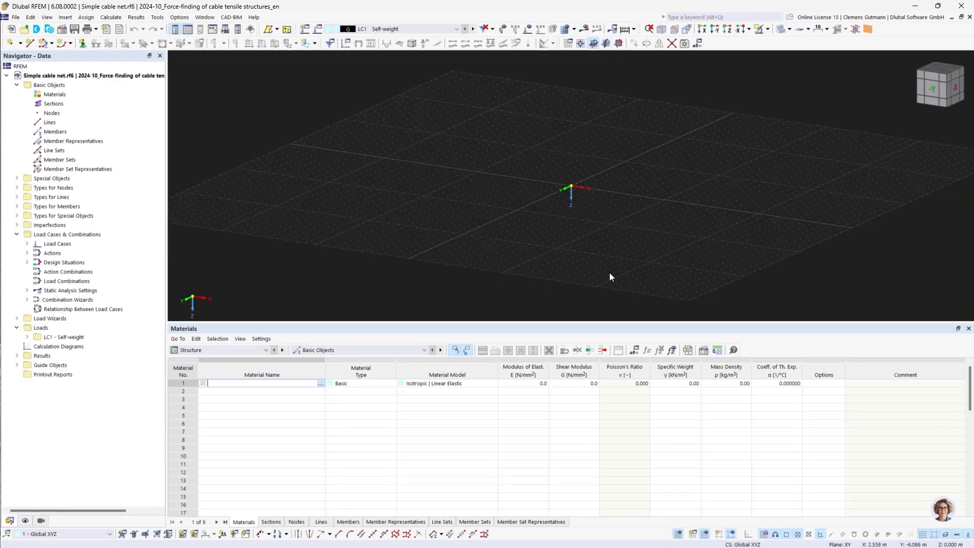
- Enlarge the graphics area, set the work plane to XZ and view the model along the -Y direction
drag(560, 323, 560, 446)
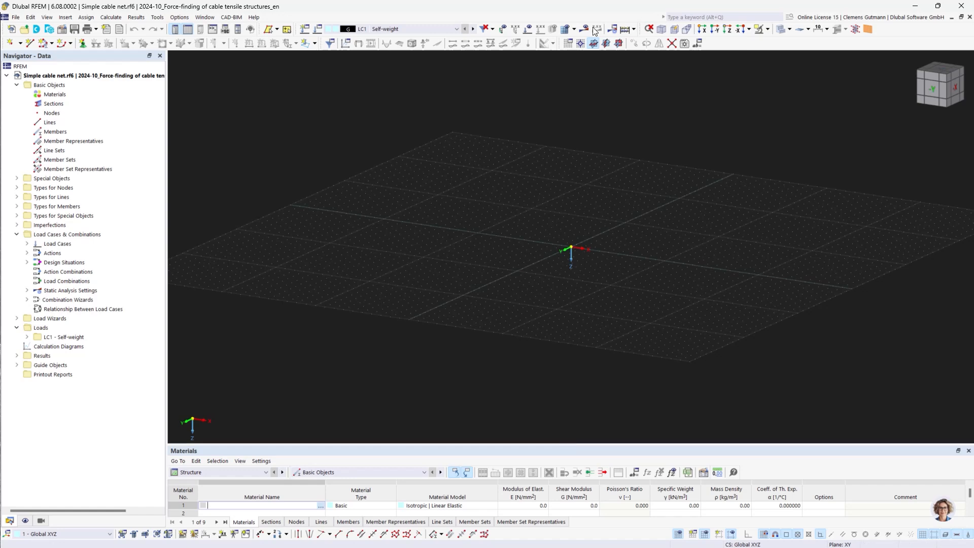
click(619, 44)
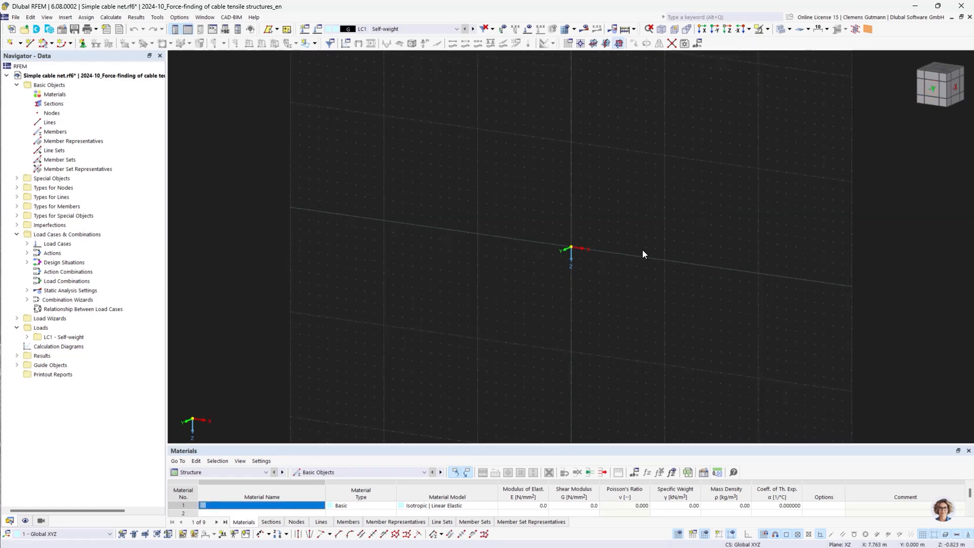
click(932, 89)
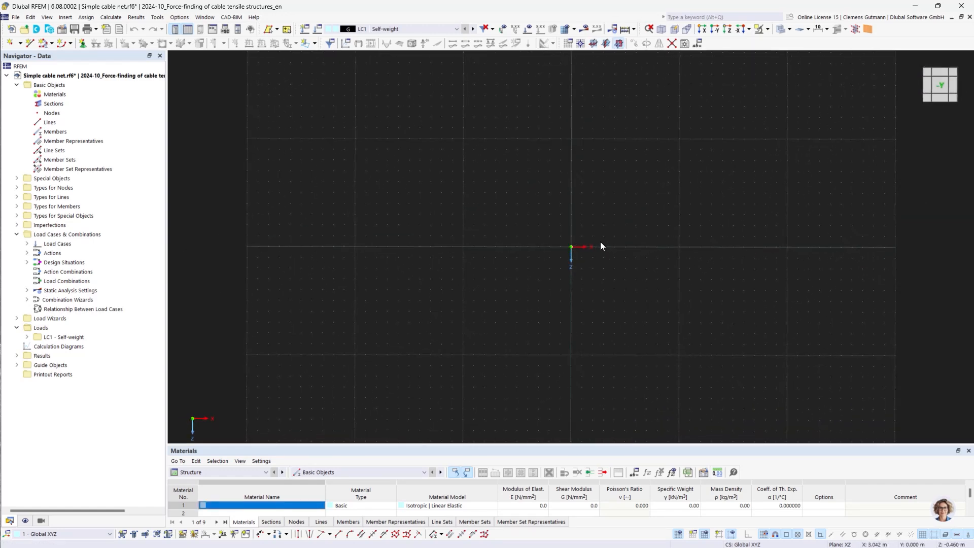
middle_drag(681, 242, 504, 258)
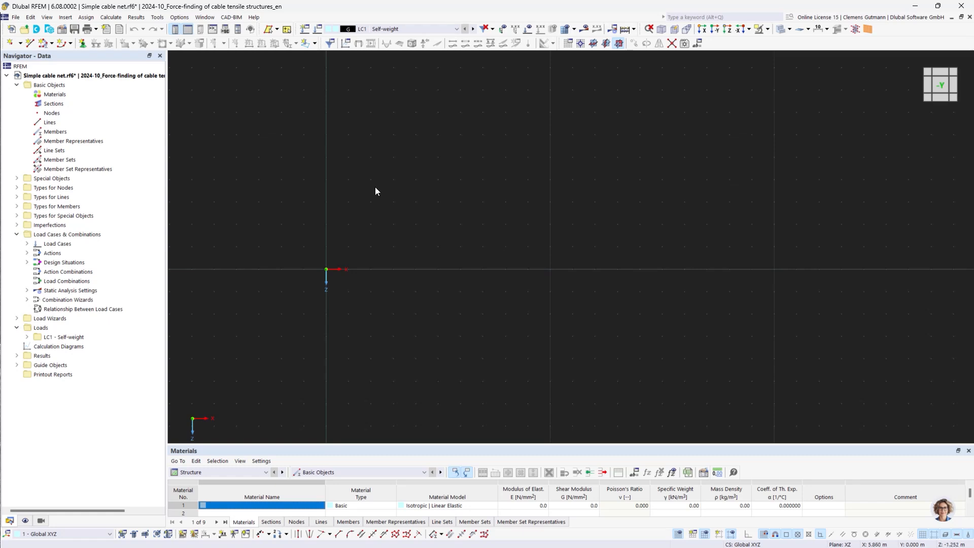
- Draw an arc via three nodes from the origin through X 5, Z -1 m to X 10, Z 0 m
click(70, 43)
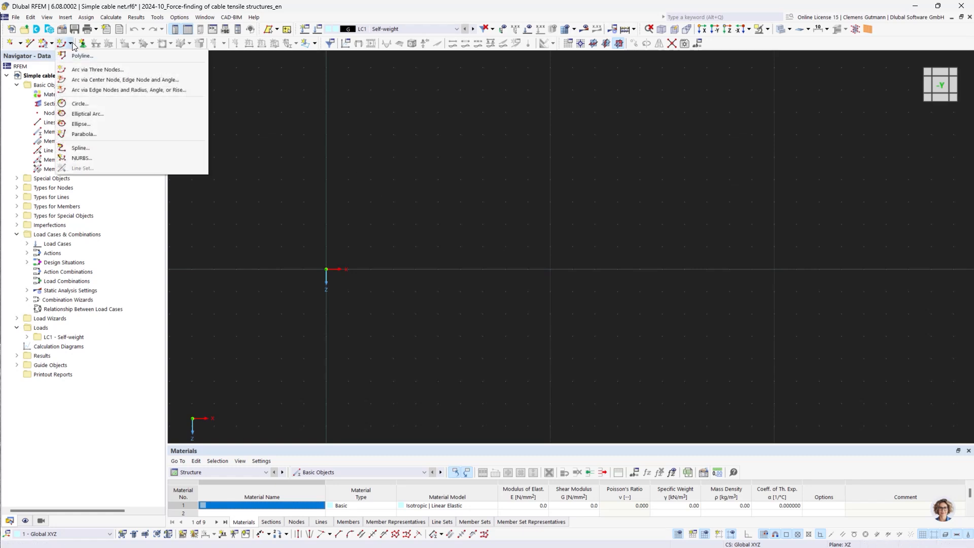
click(85, 70)
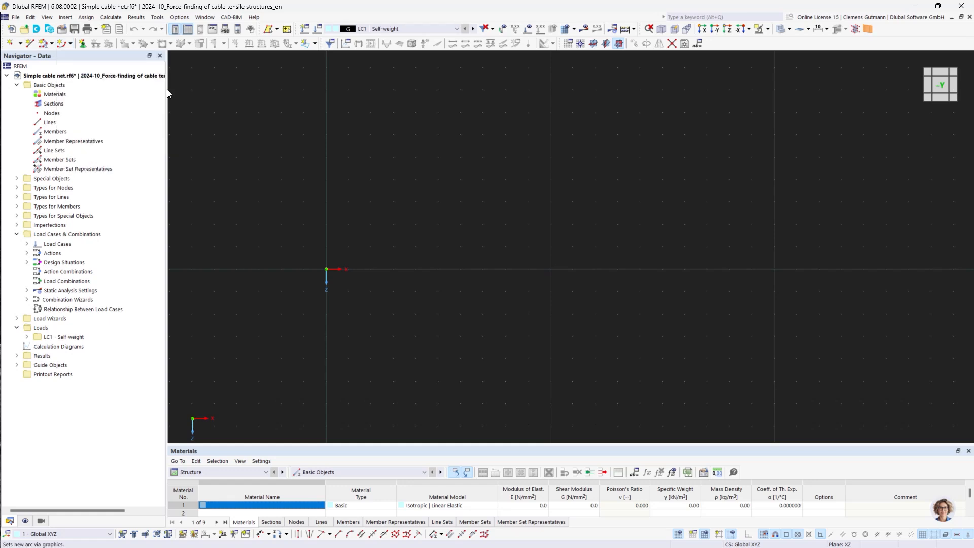
click(326, 268)
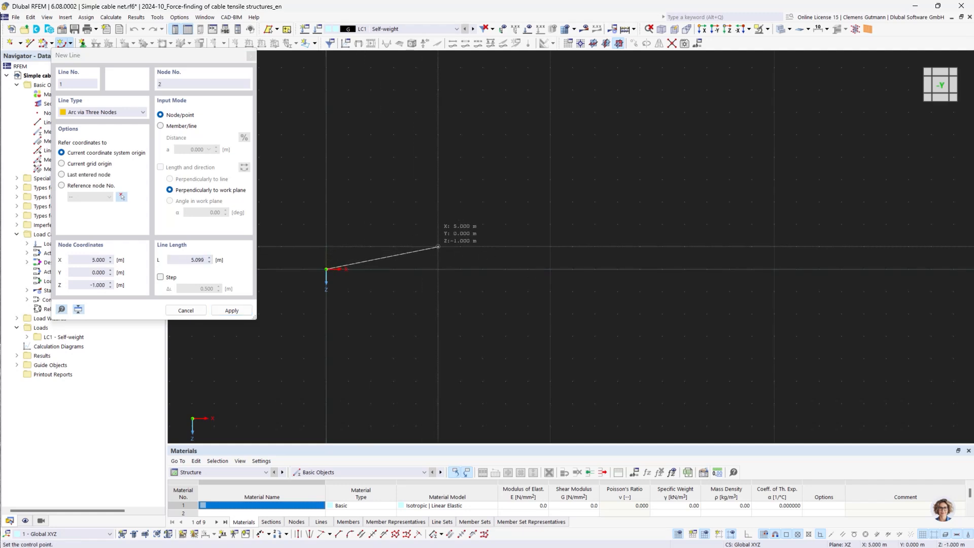
click(438, 247)
click(550, 269)
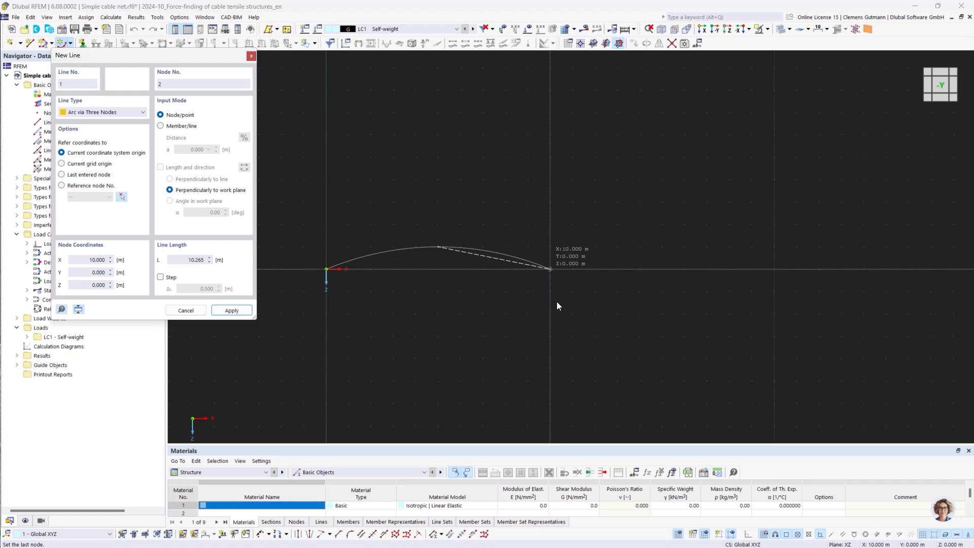
key(Escape)
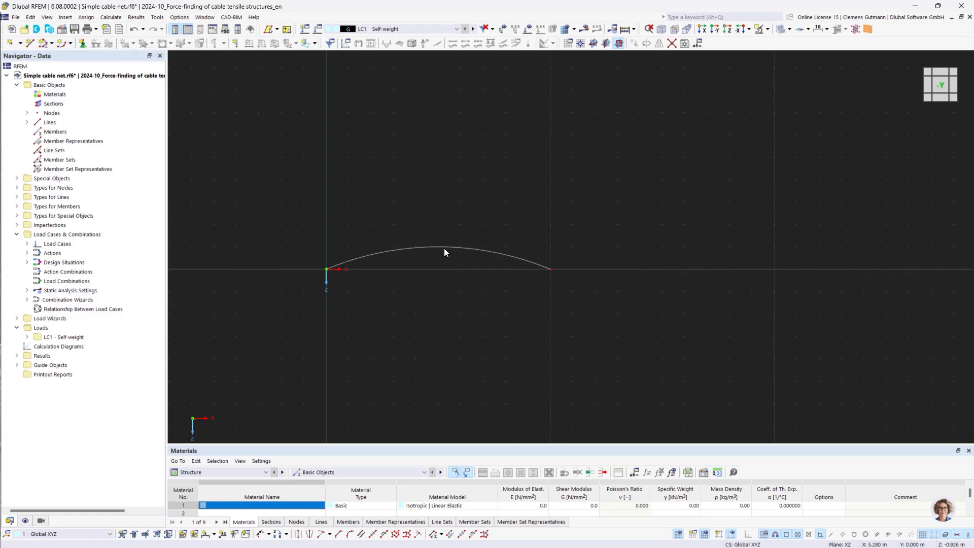
- Try to mirror the arc without a copy about the XY plane through the point X 5, Y 0, Z -2 m
right_click(447, 249)
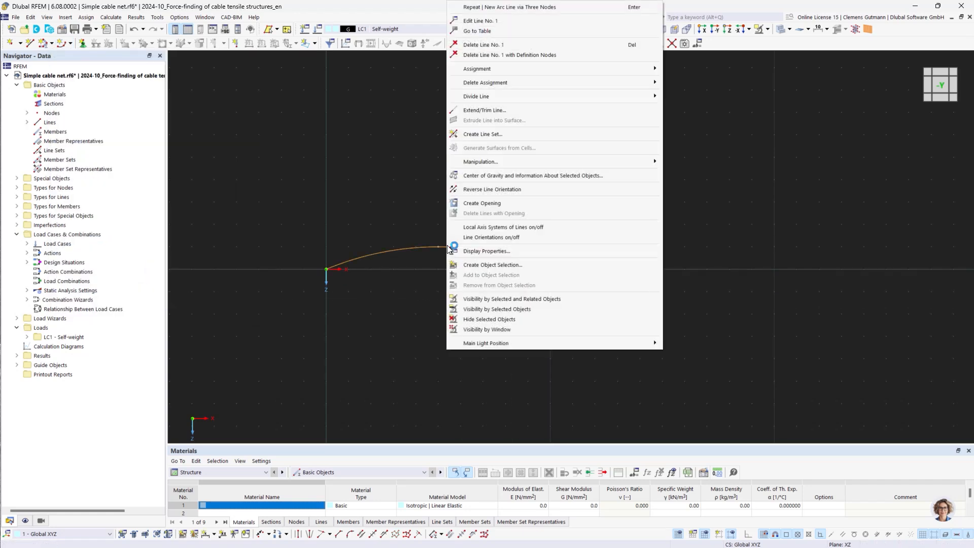
mouse_move(629, 160)
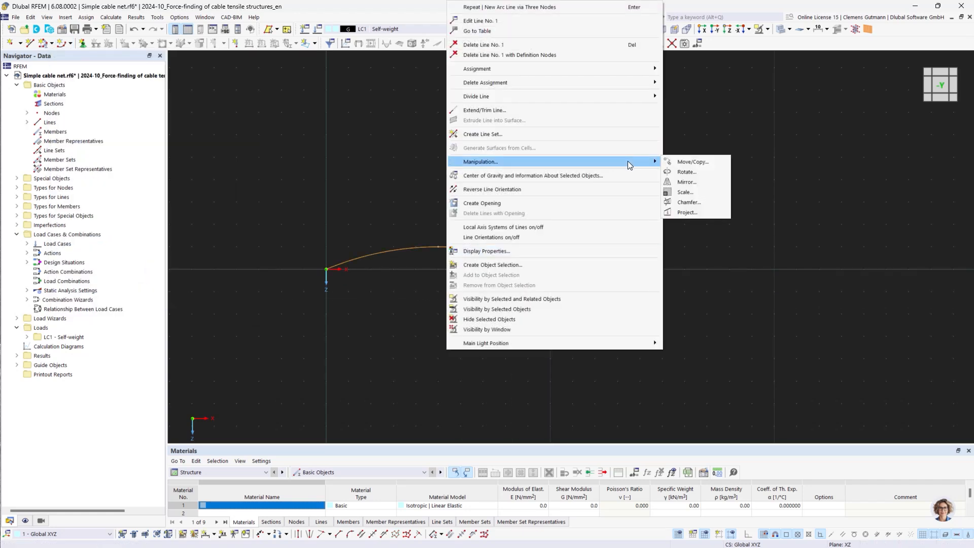
click(687, 182)
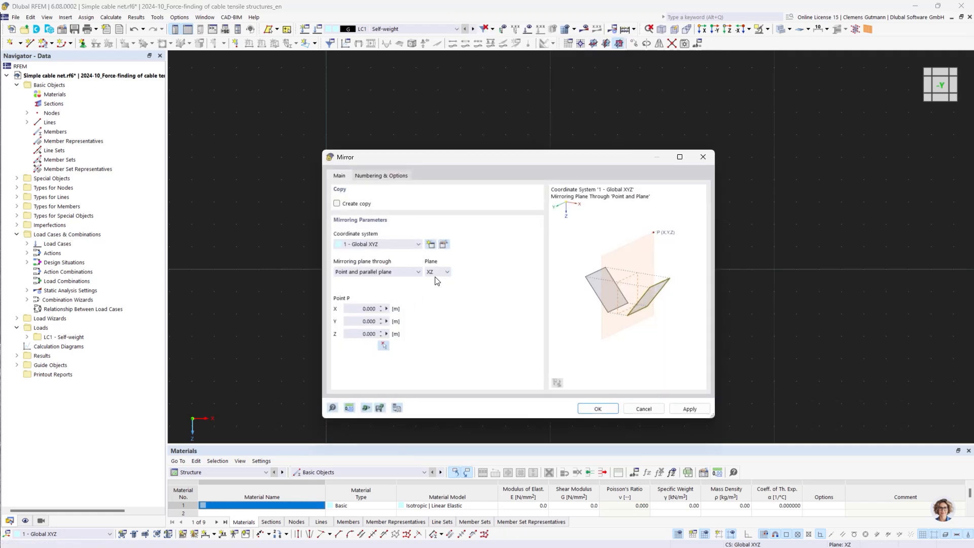
click(437, 273)
click(436, 284)
click(384, 346)
click(441, 227)
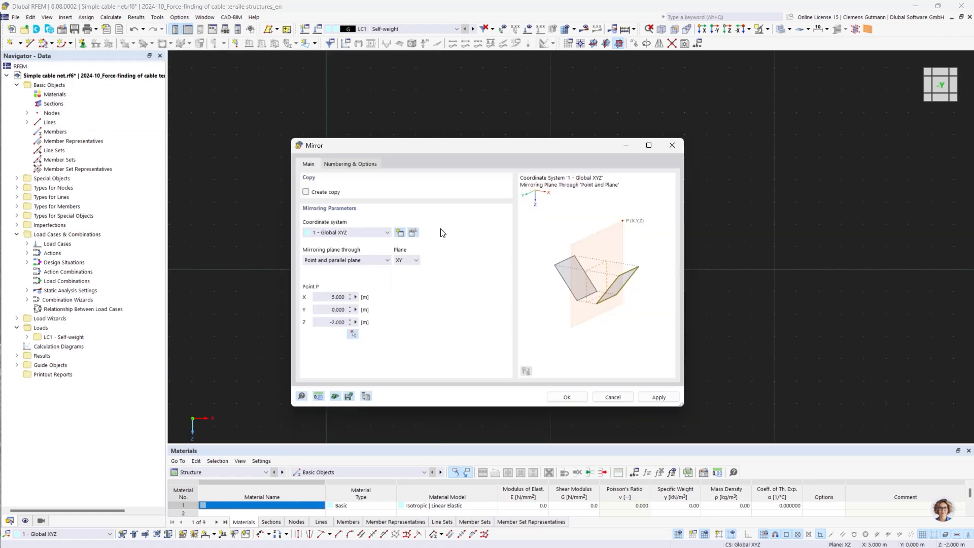
click(567, 398)
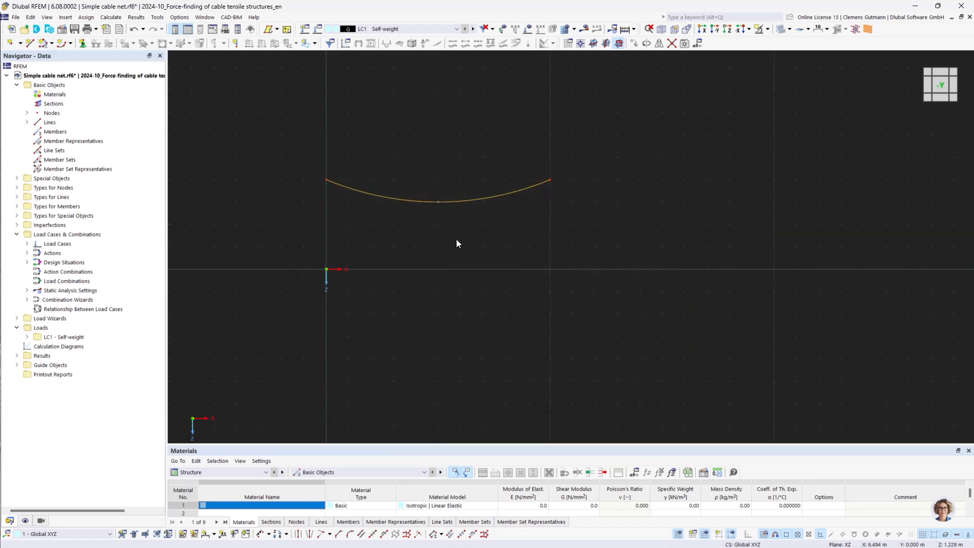
- Mirror the arc as a copy about the XY plane through the point X 5, Y 0, Z -2 m
right_click(468, 249)
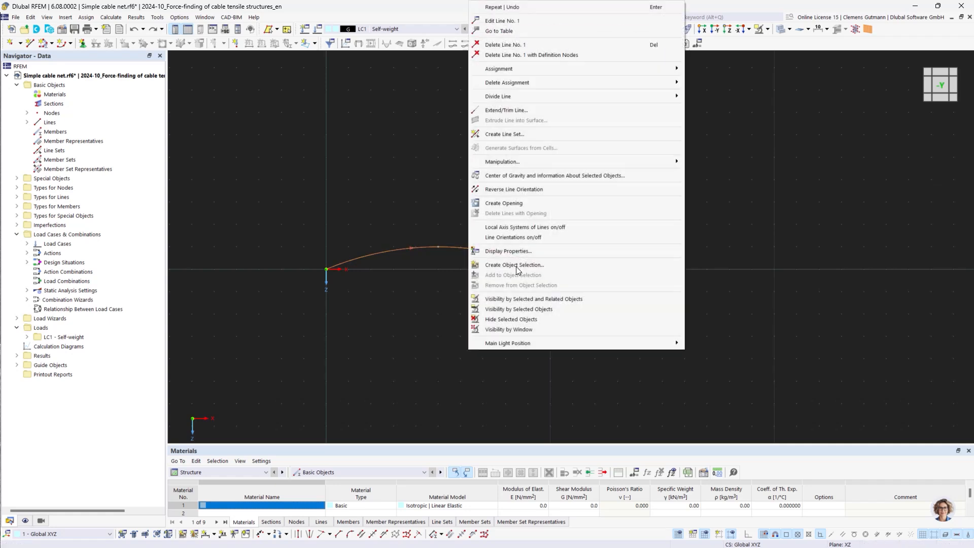
mouse_move(665, 162)
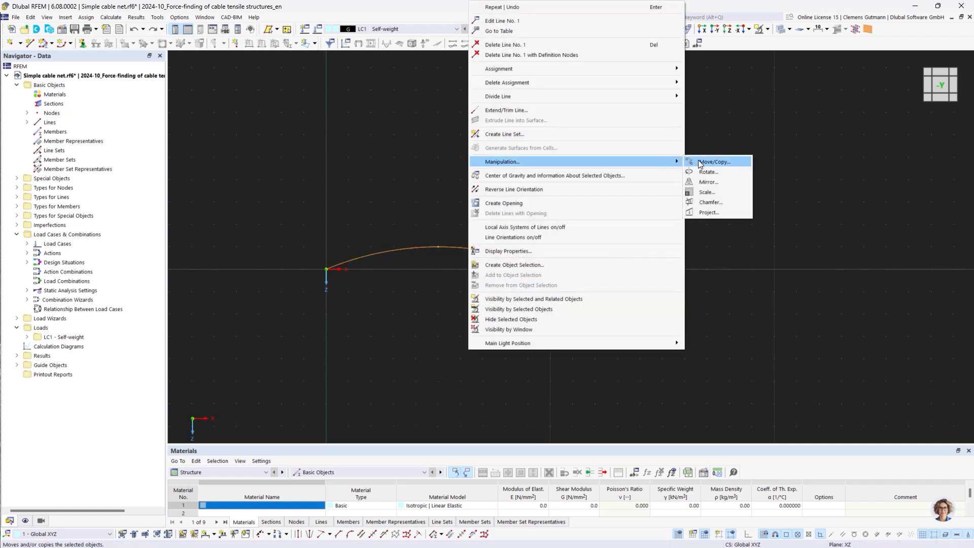
click(709, 182)
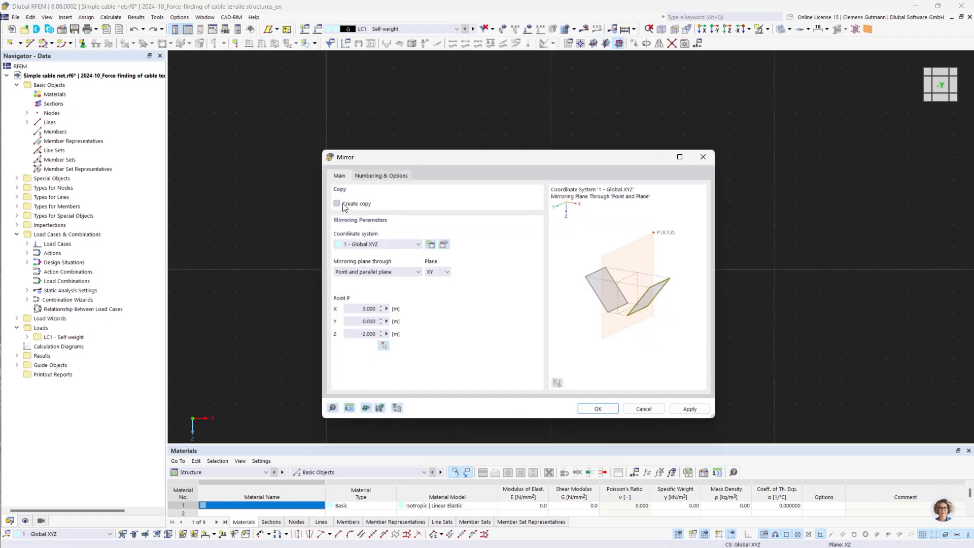
click(338, 204)
click(597, 408)
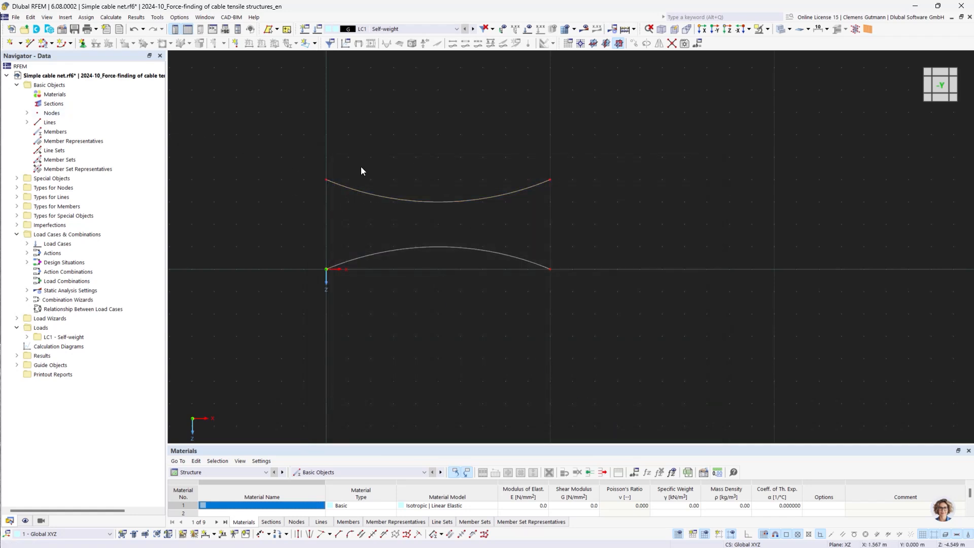
- Draw a single vertical line connecting the midpoints of the upper and lower arcs
click(30, 43)
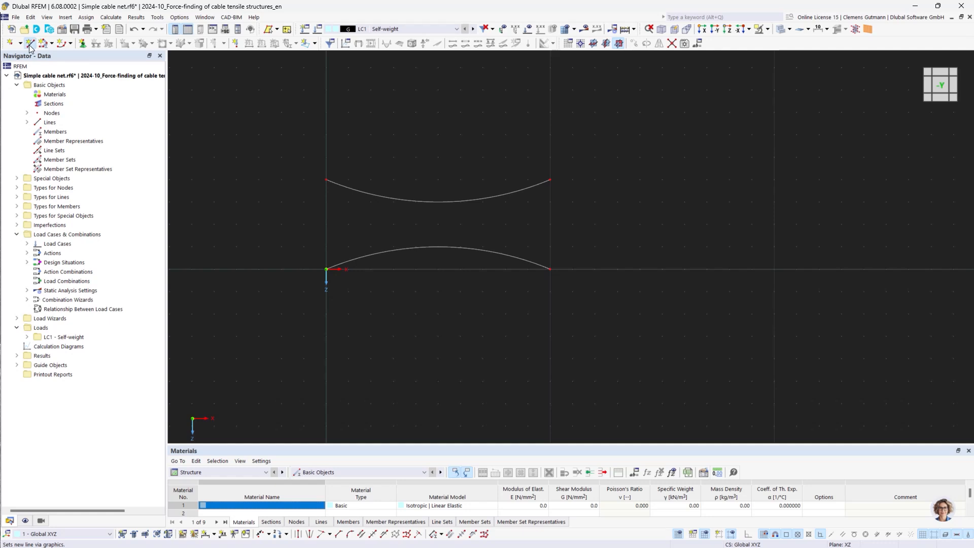
click(439, 202)
click(438, 247)
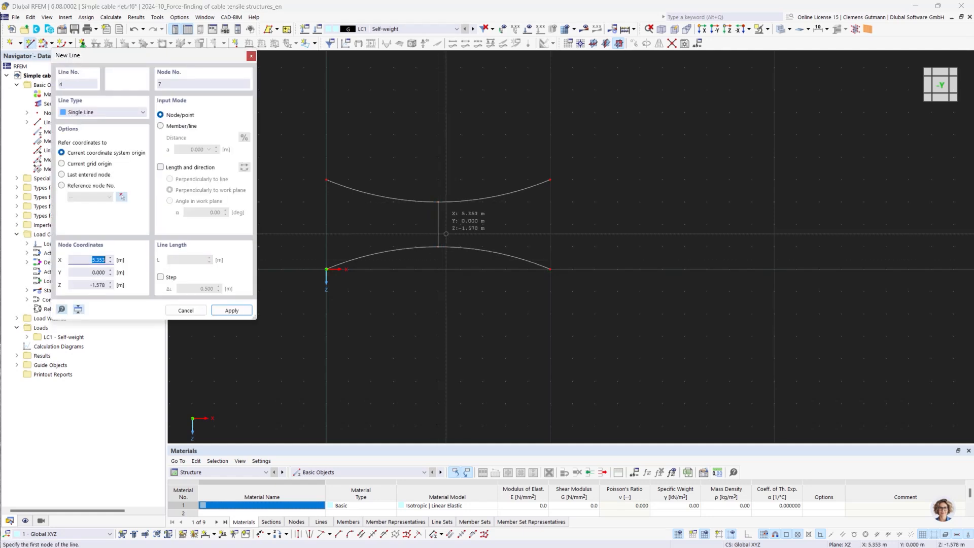
key(Escape)
- Copy the vertical line 4 times with a displacement of 1 m in X
right_click(438, 230)
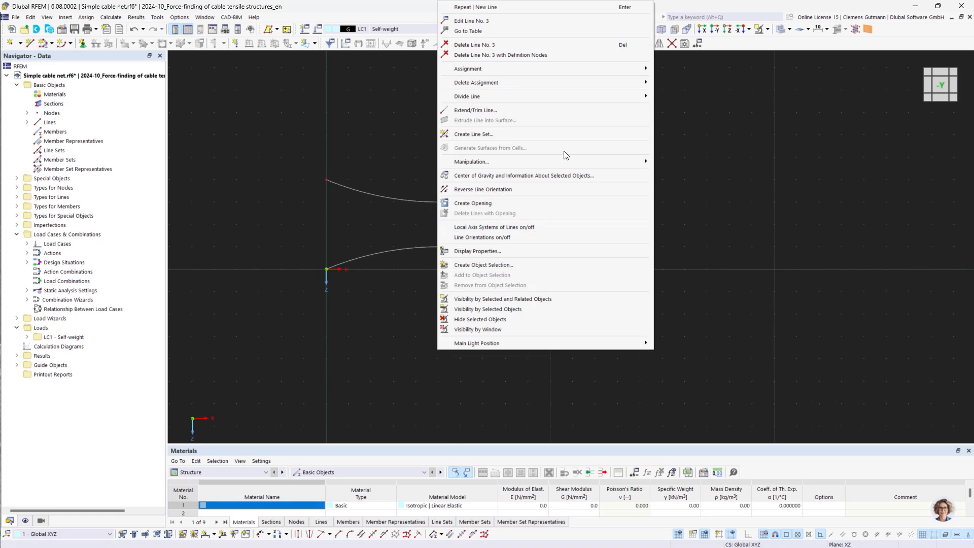
mouse_move(625, 161)
click(667, 161)
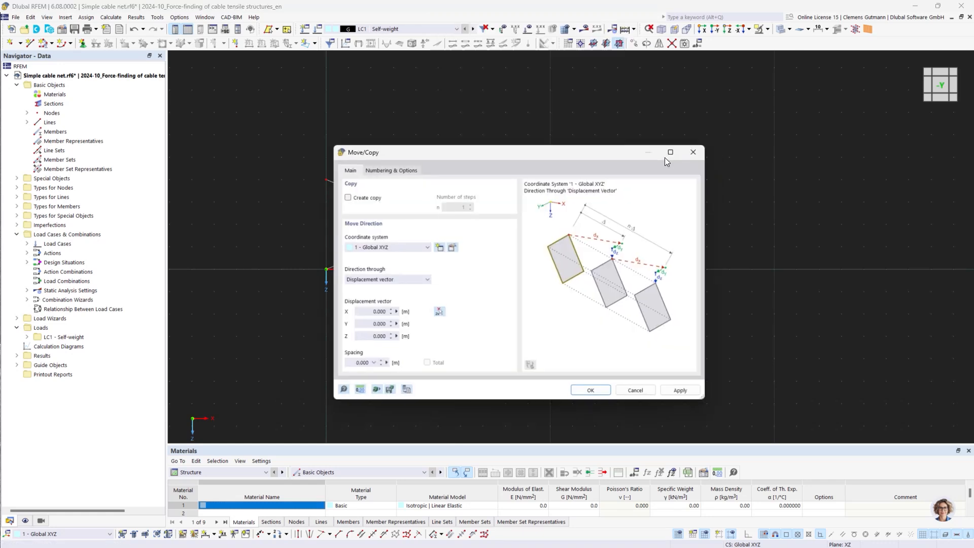
drag(551, 151, 583, 283)
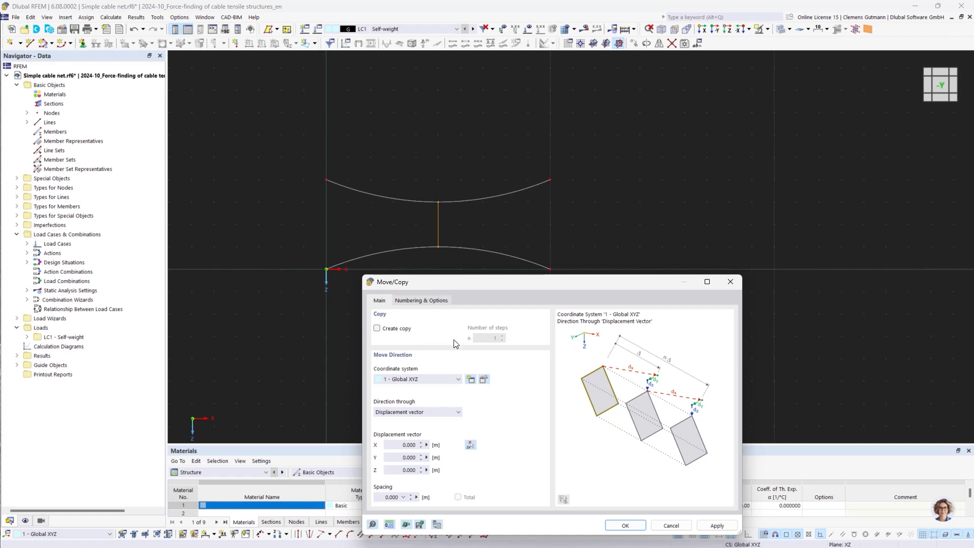
click(393, 329)
click(503, 336)
drag(394, 446, 466, 449)
text(1)
key(Tab)
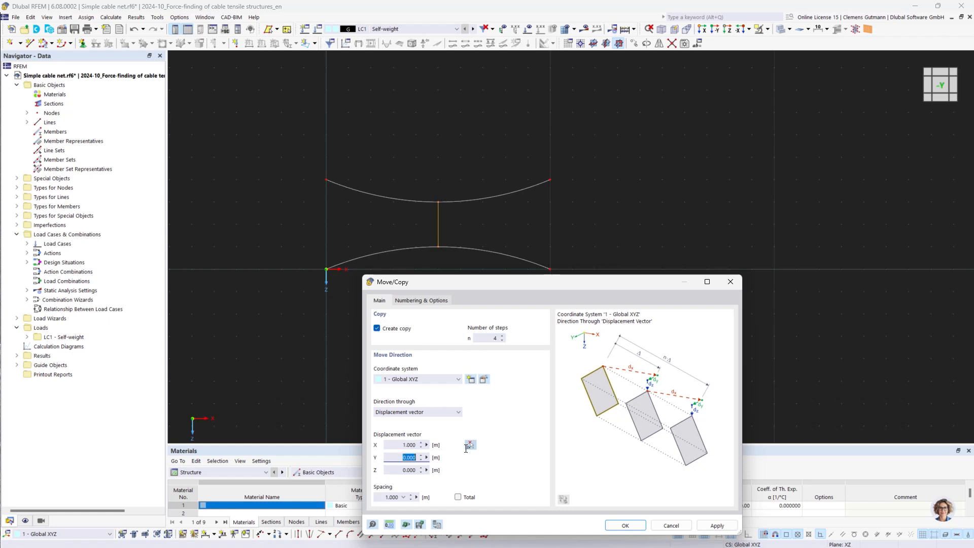
click(718, 527)
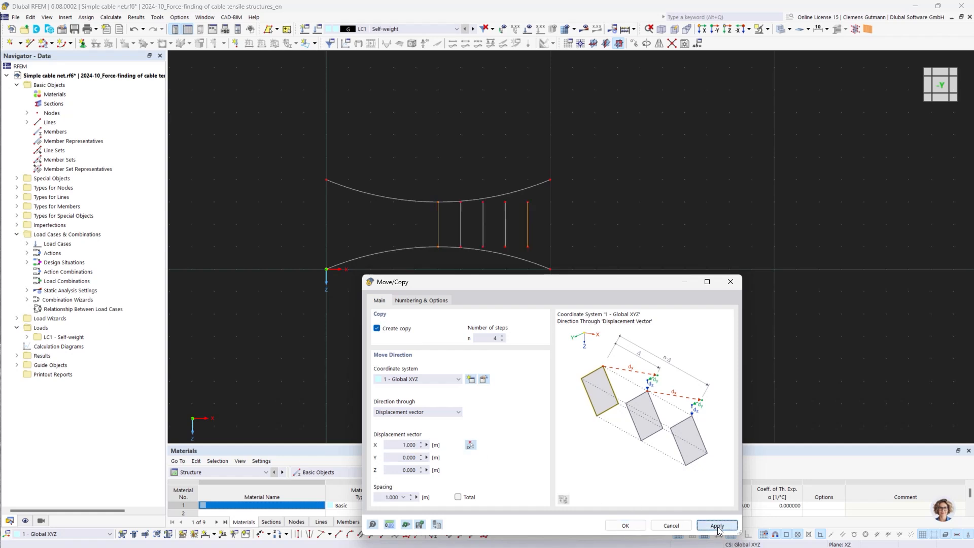
- Copy the middle vertical line 4 times with a displacement of -1 m in X
click(395, 442)
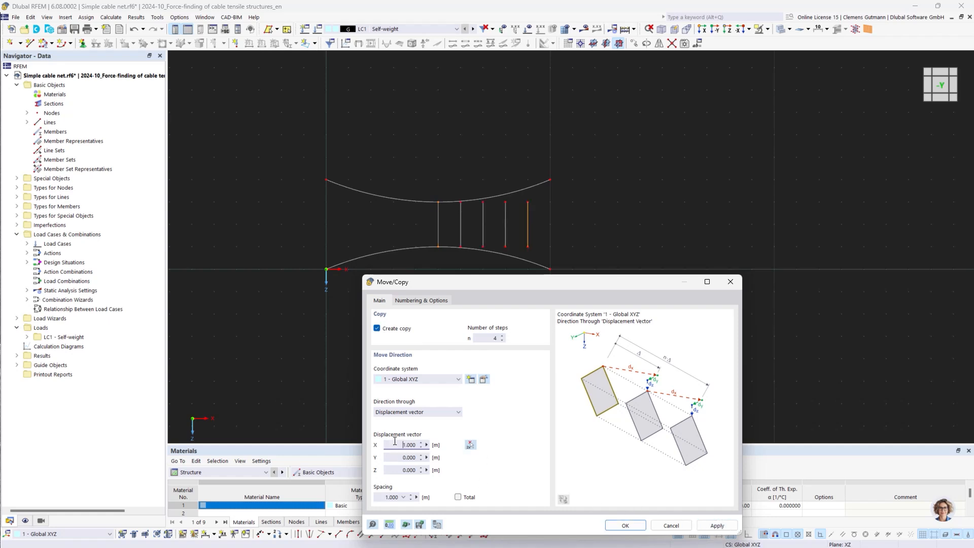
text(-)
click(626, 525)
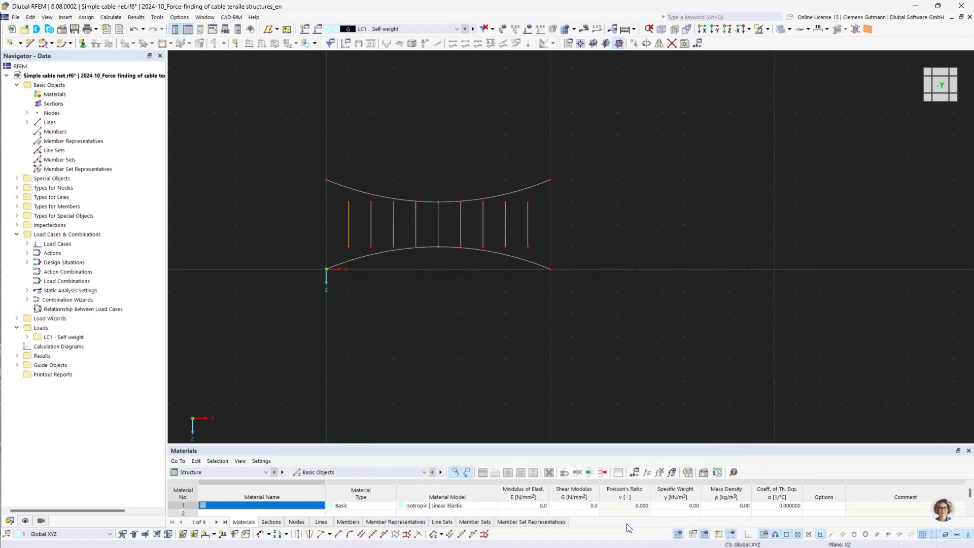
key(Escape)
- Extend the upper ends of the copied vertical lines graphically up to the upper arc
click(330, 534)
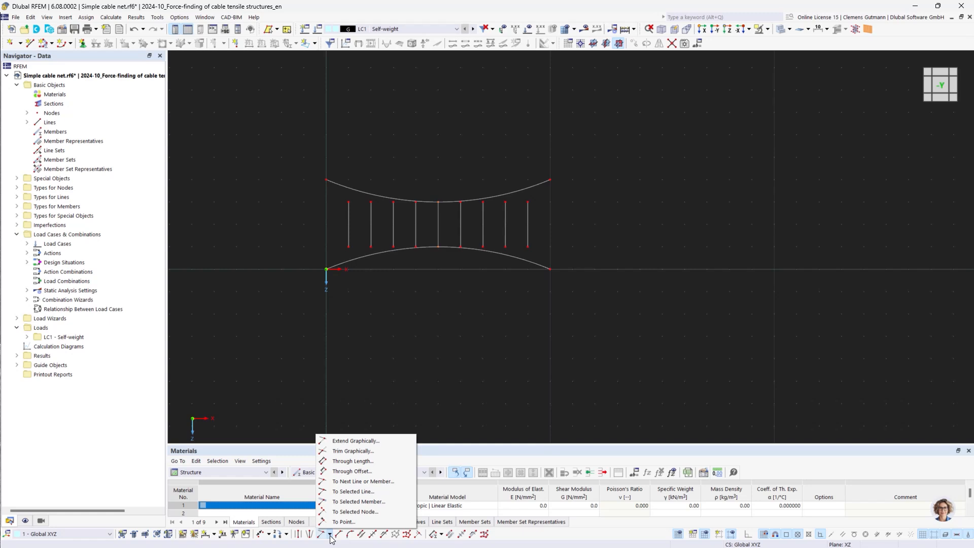
click(388, 441)
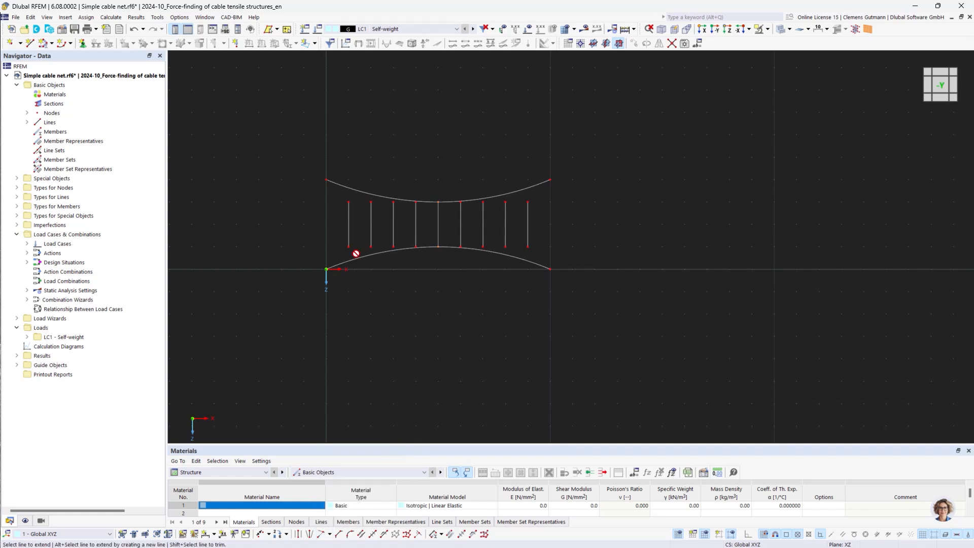
click(348, 208)
click(349, 212)
click(371, 211)
click(396, 213)
click(483, 212)
click(504, 209)
click(529, 212)
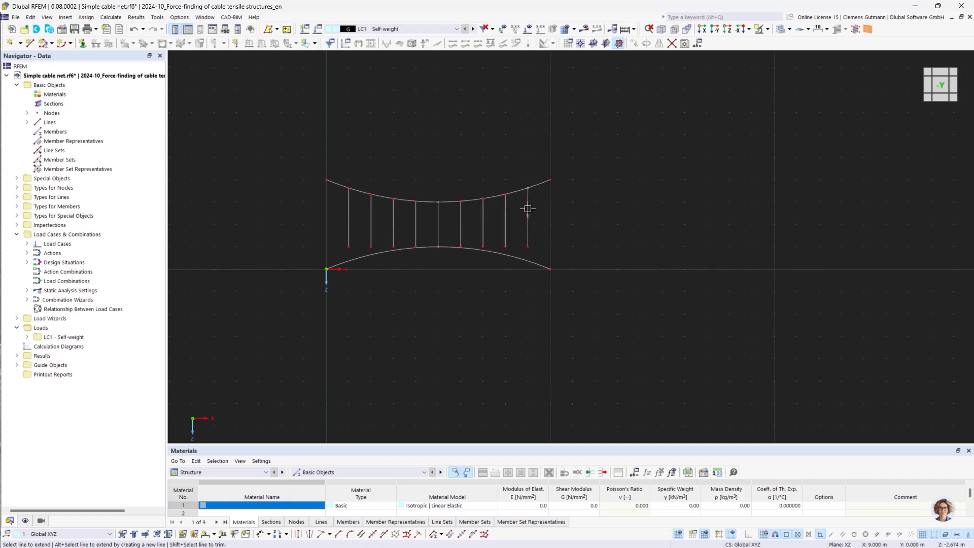
- Extend the lower ends of the copied vertical lines down to the lower arc and connect all lines of the net
click(528, 239)
click(505, 241)
click(482, 243)
click(415, 238)
click(393, 239)
click(370, 244)
click(348, 239)
key(Escape)
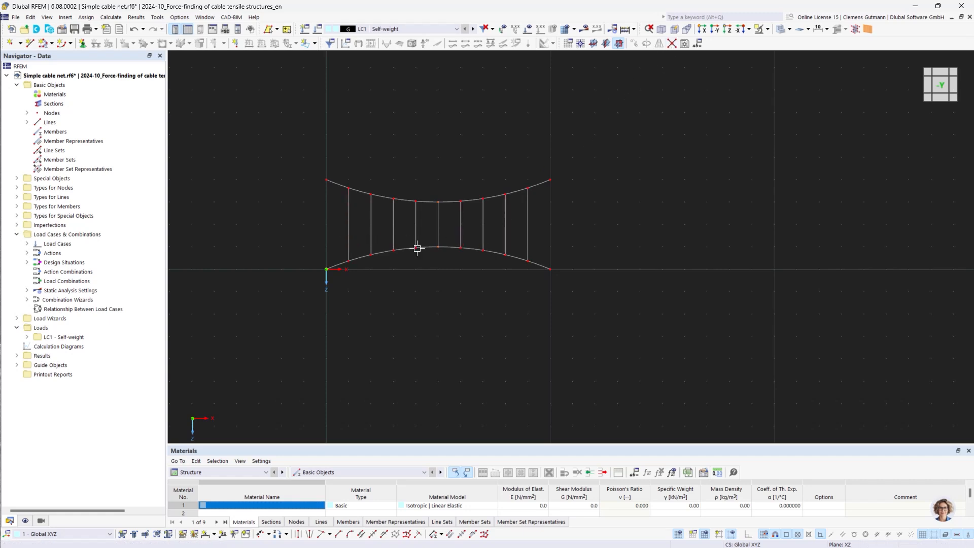
mouse_move(262, 122)
mouse_down()
mouse_move(593, 330)
mouse_move(626, 327)
mouse_up()
- Create a new material from the Fatzer range, choosing OSS VERZ | FATZER
right_click(48, 94)
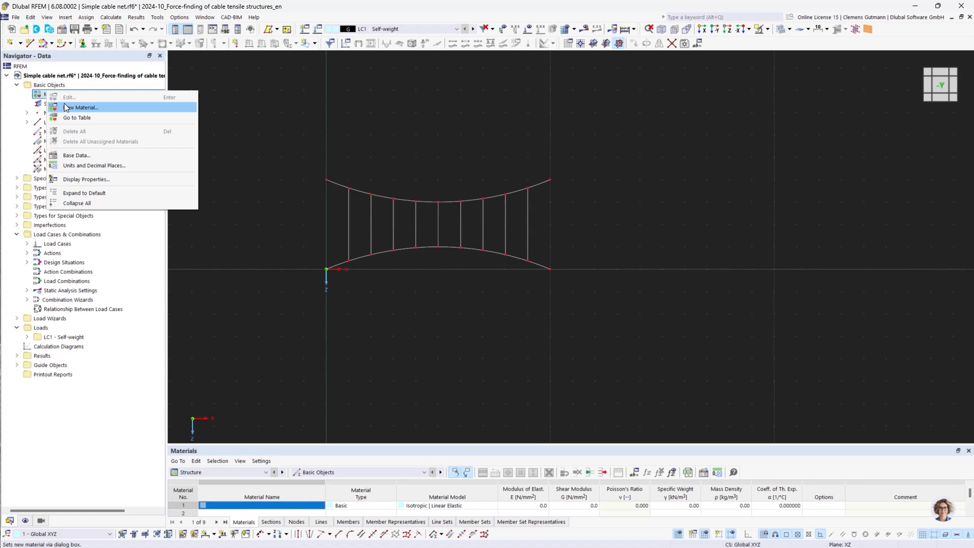
click(66, 108)
text(Fatzer)
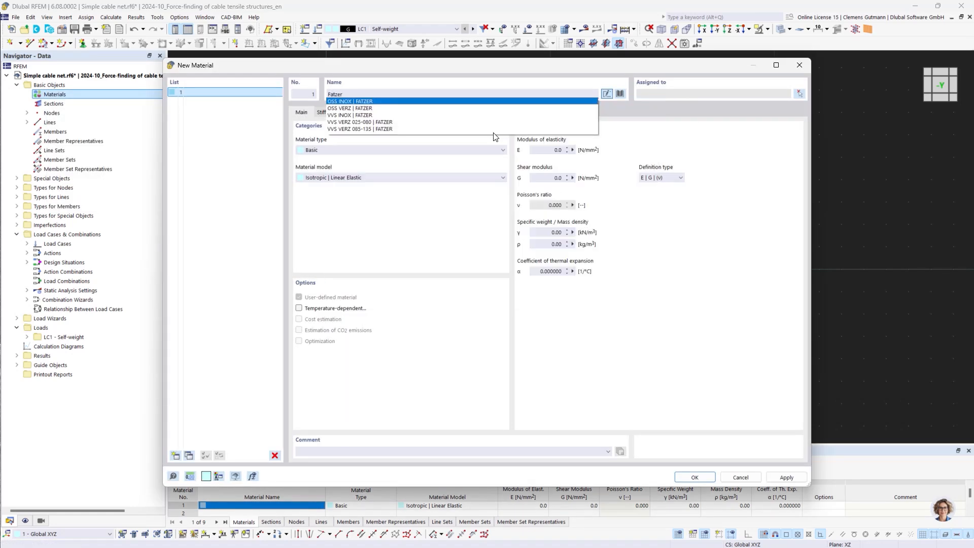
click(345, 108)
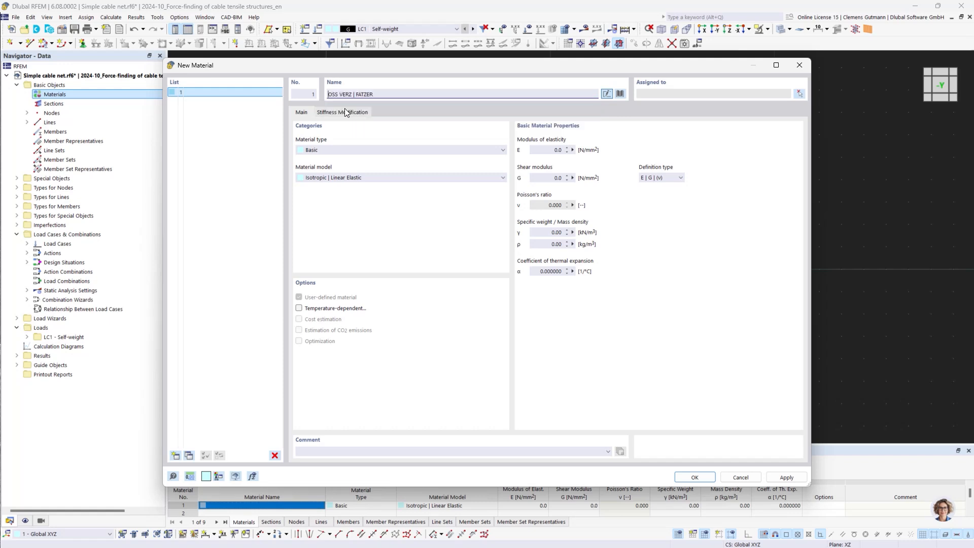
click(694, 477)
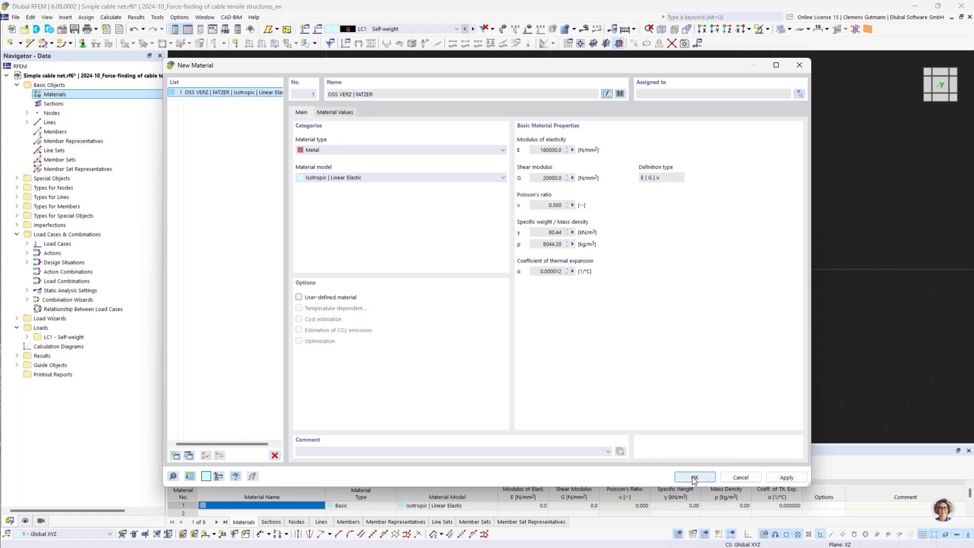
click(694, 477)
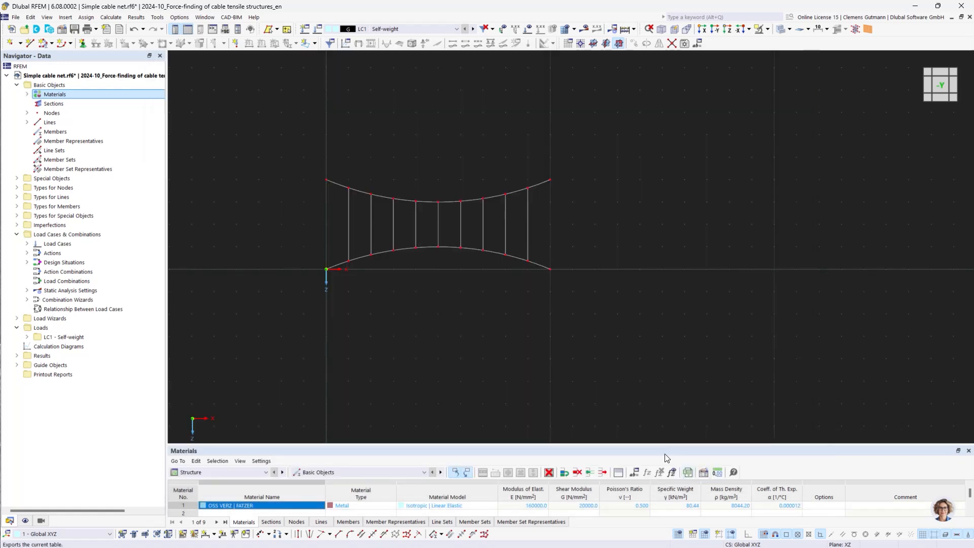
- Create a new round bar section with a diameter of 10 mm using the OSS VERZ | FATZER material
right_click(53, 104)
click(74, 126)
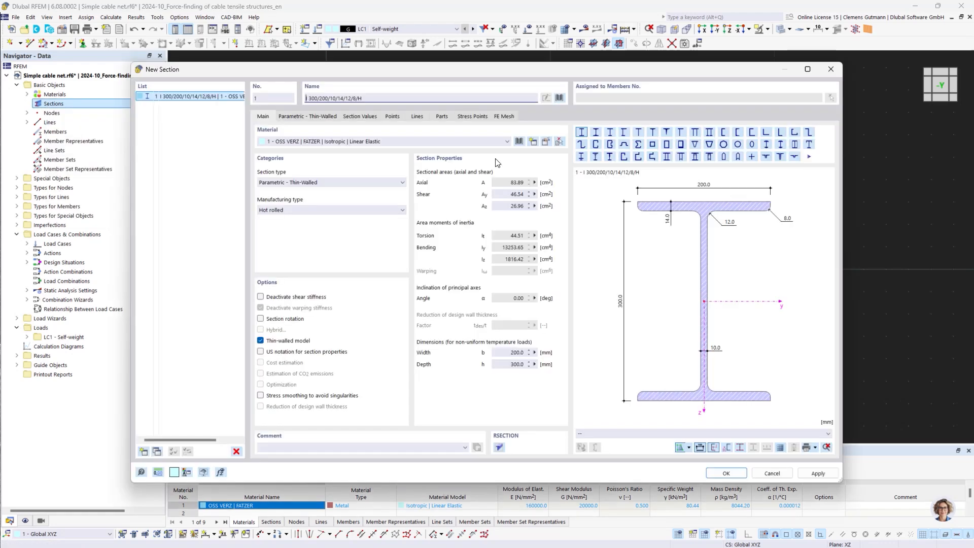
click(559, 98)
double_click(453, 395)
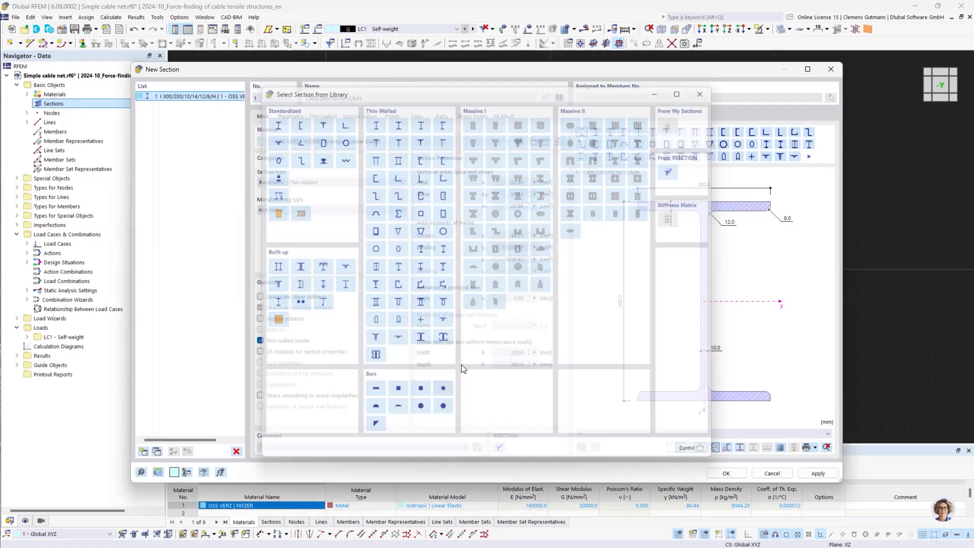
click(337, 146)
key(BackSpace)
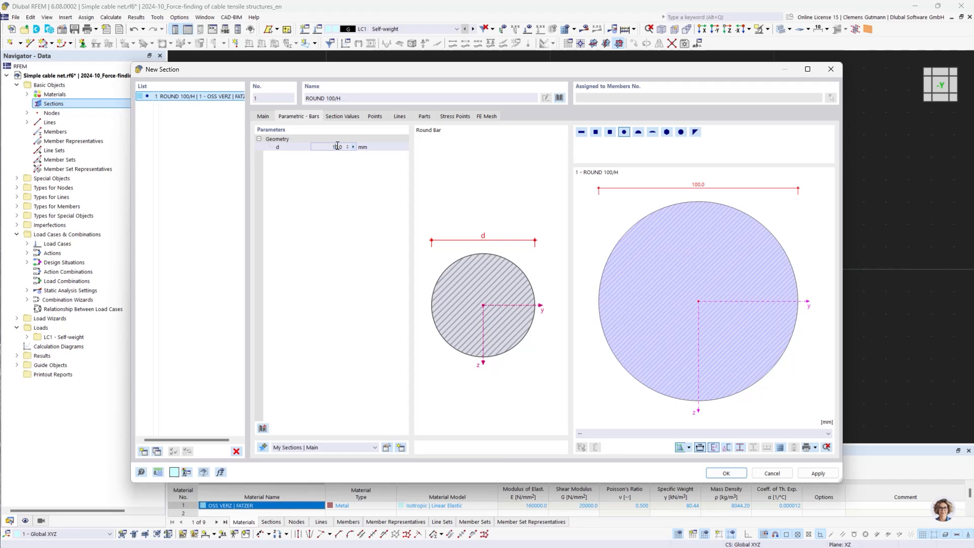
key(Return)
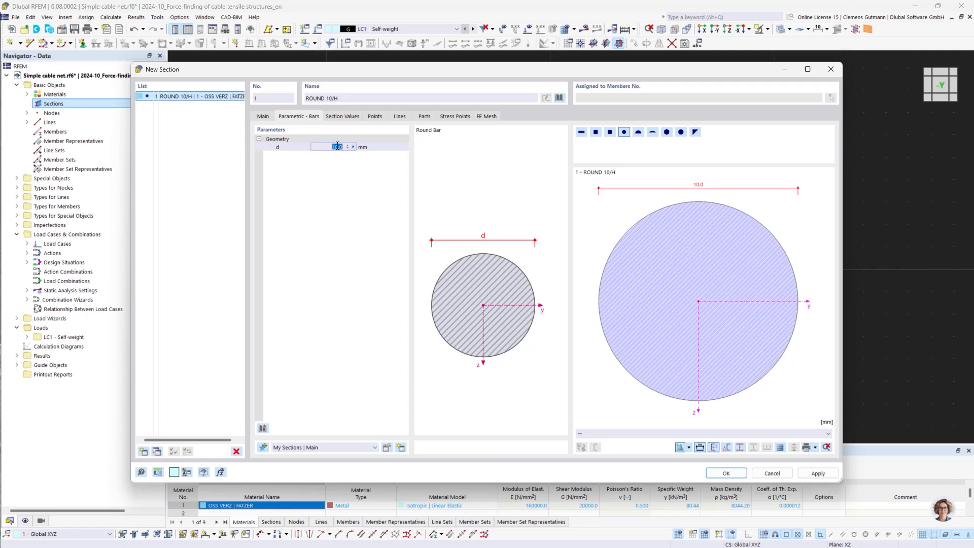
click(729, 474)
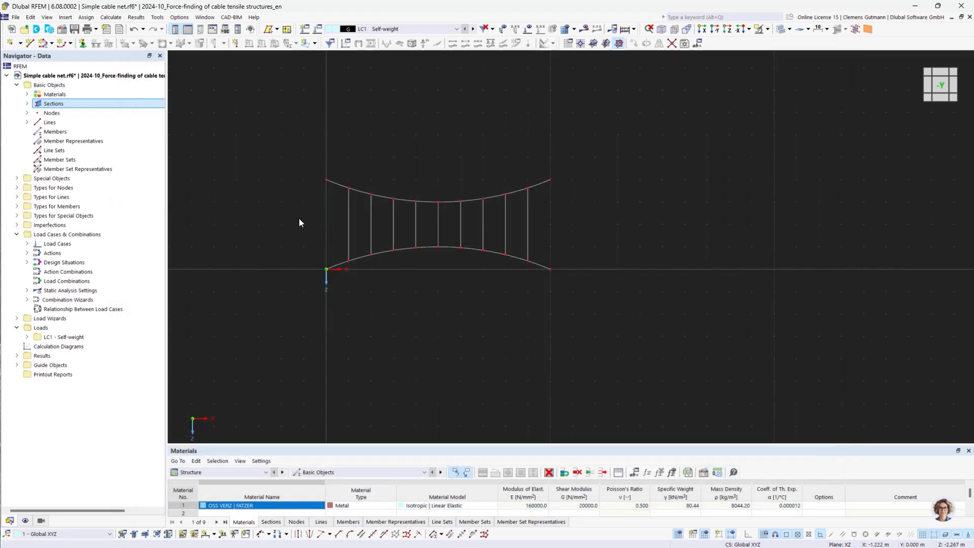
- Create new members of type Cable and assign them to all lines of the net
right_click(50, 131)
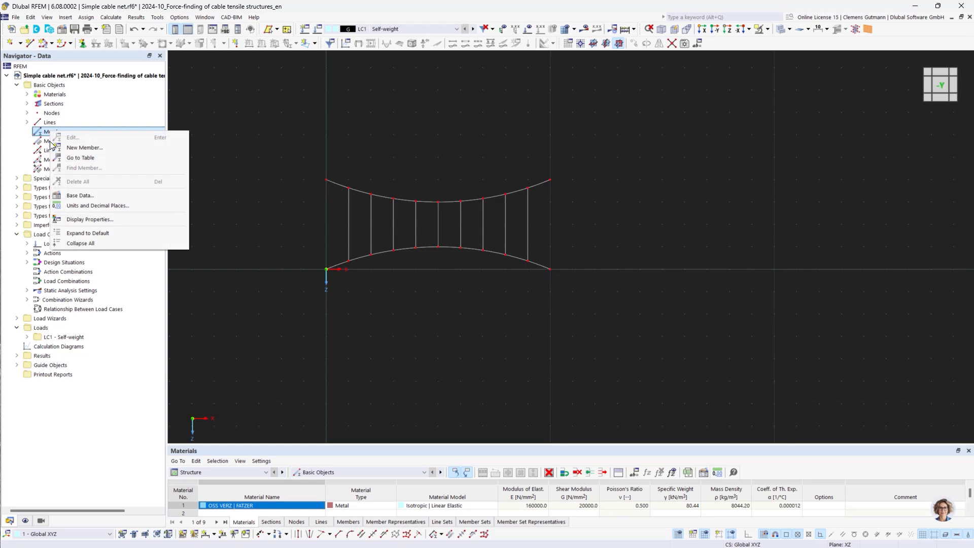
click(61, 147)
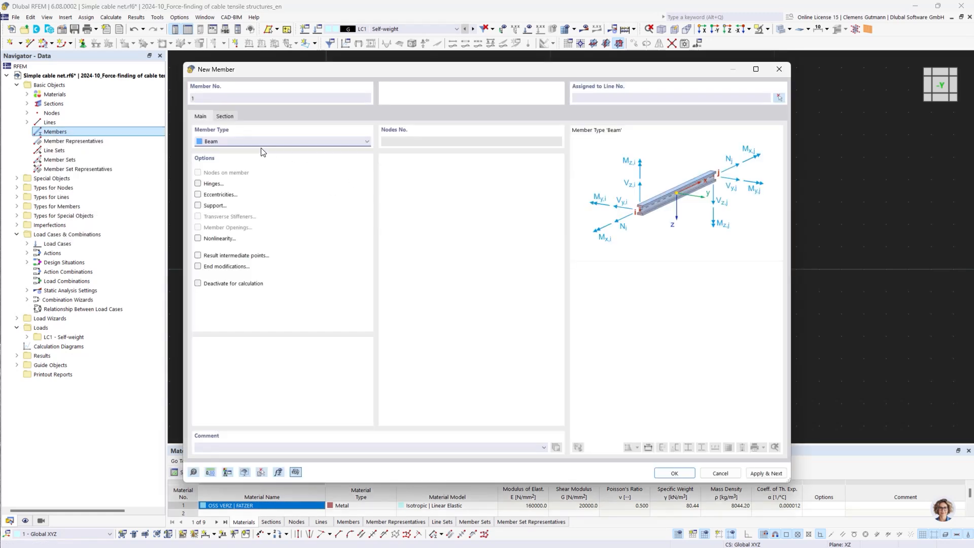
click(263, 144)
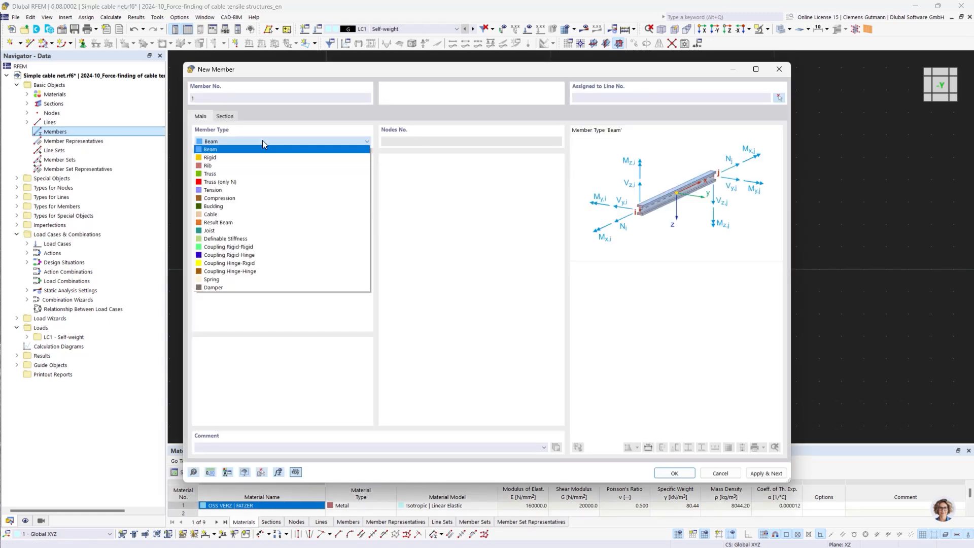
click(242, 216)
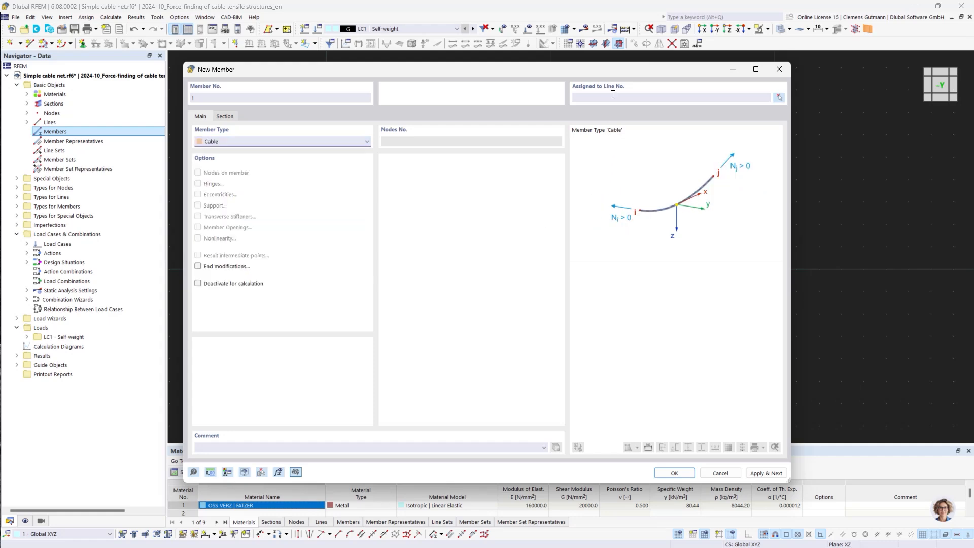
click(779, 98)
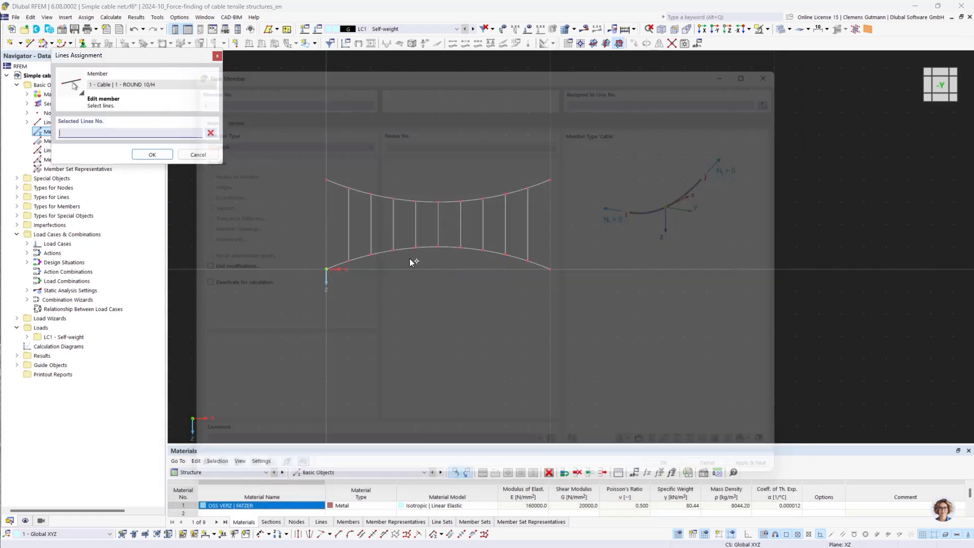
drag(294, 149, 632, 340)
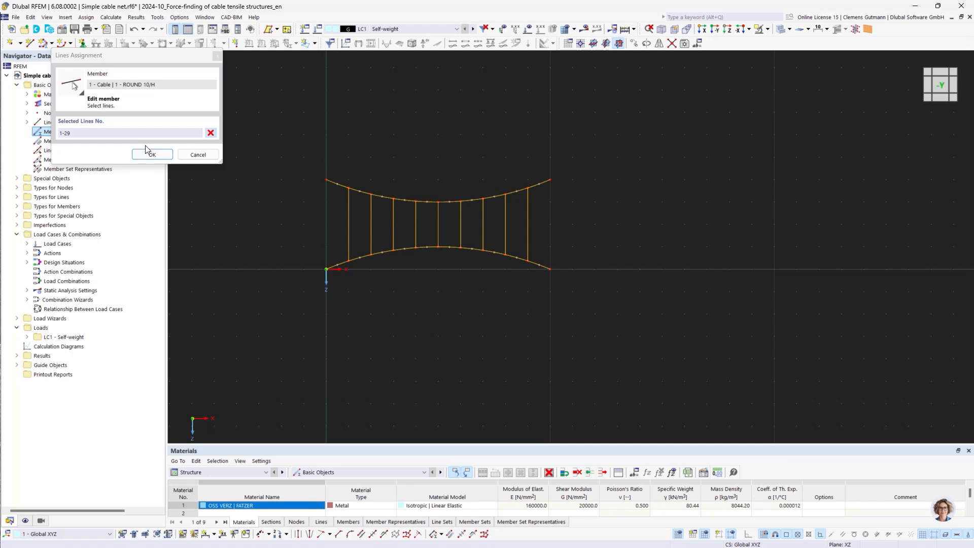
click(152, 154)
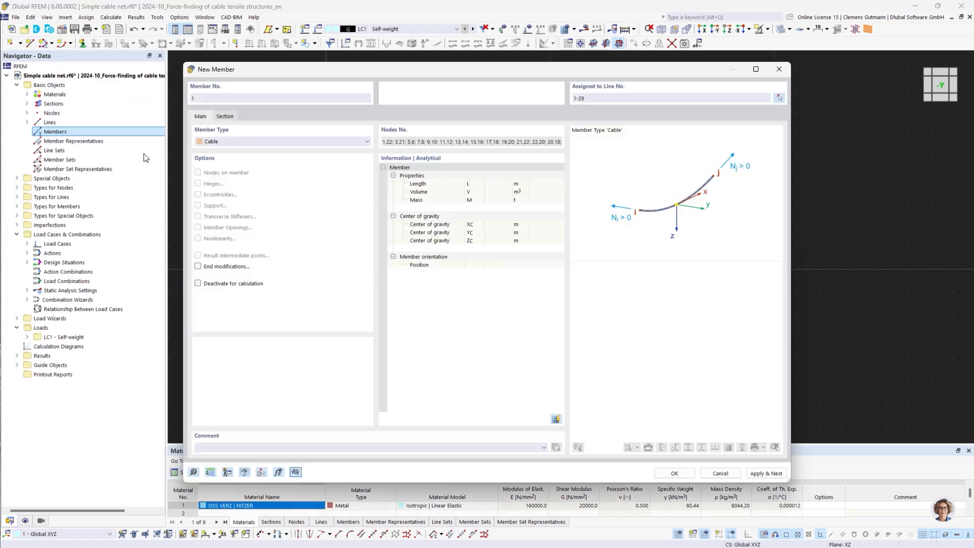
click(674, 474)
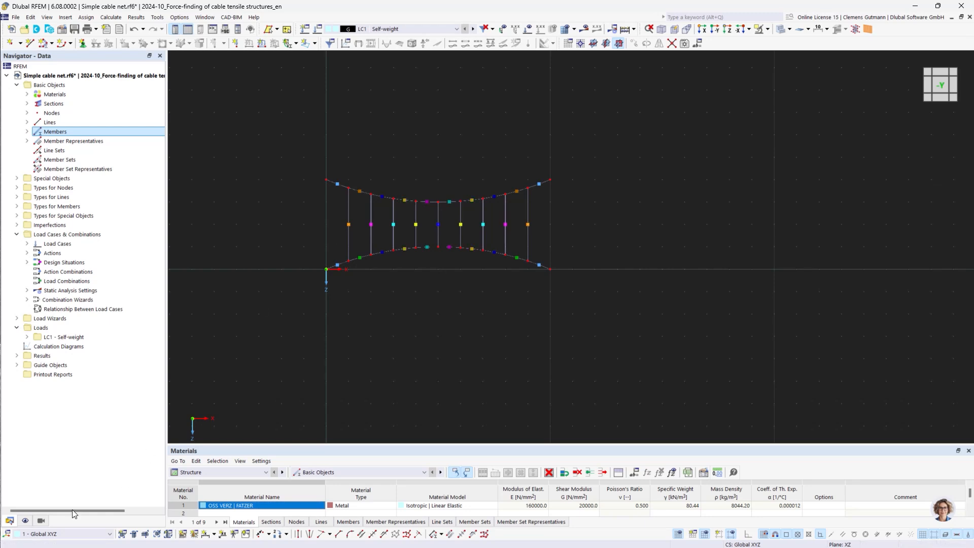
- Hide the member representatives in the model display and return to the model data tree
click(25, 521)
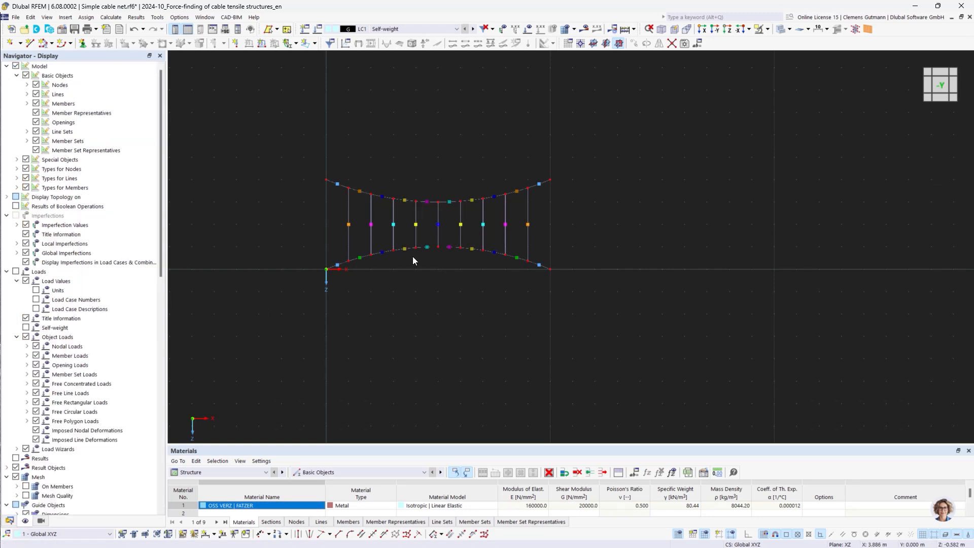
click(36, 113)
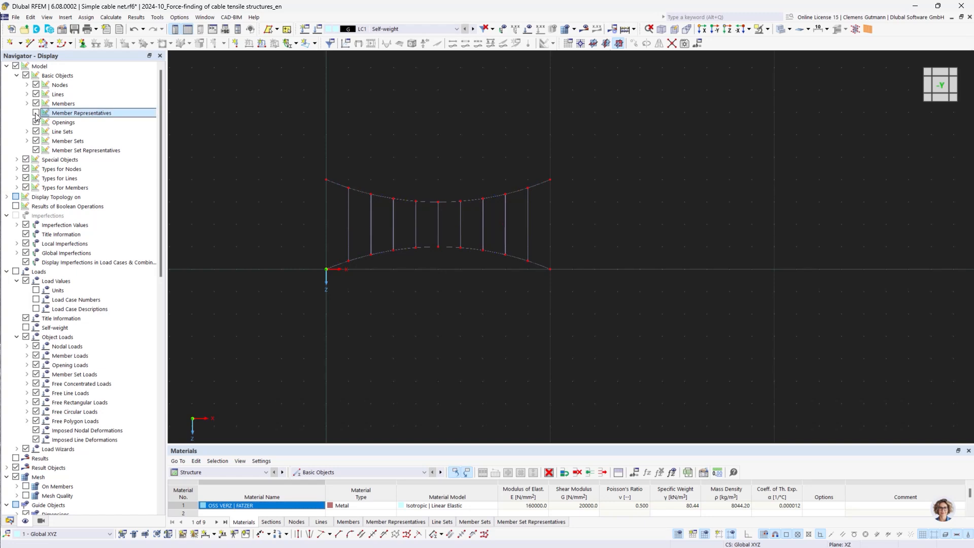
click(12, 521)
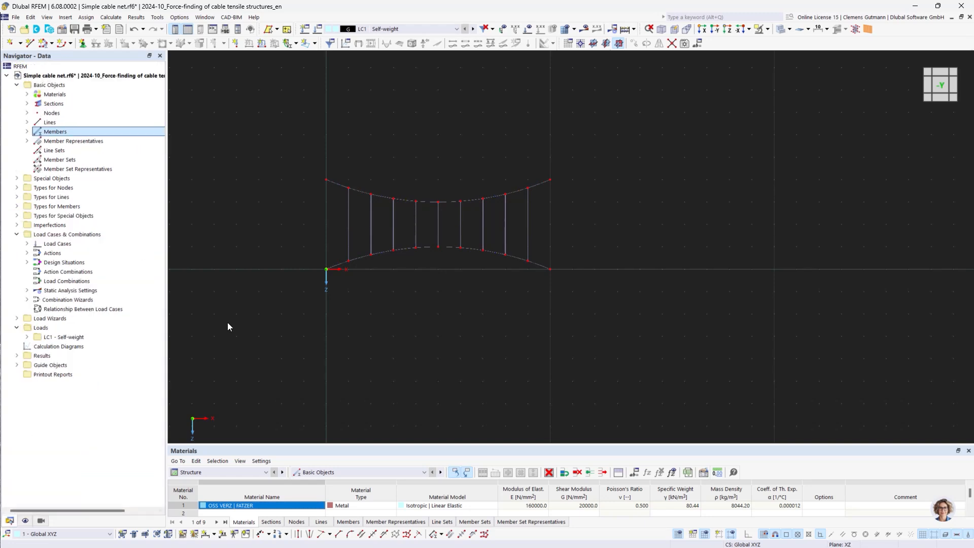
- Assign the Hinged nodal support to the four end nodes of the upper and lower arcs
click(16, 188)
click(27, 197)
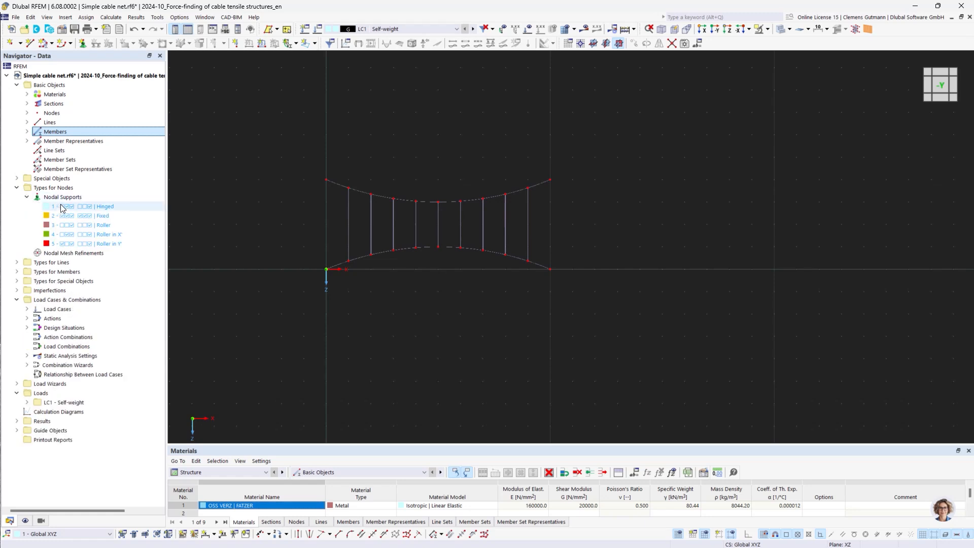
right_click(66, 206)
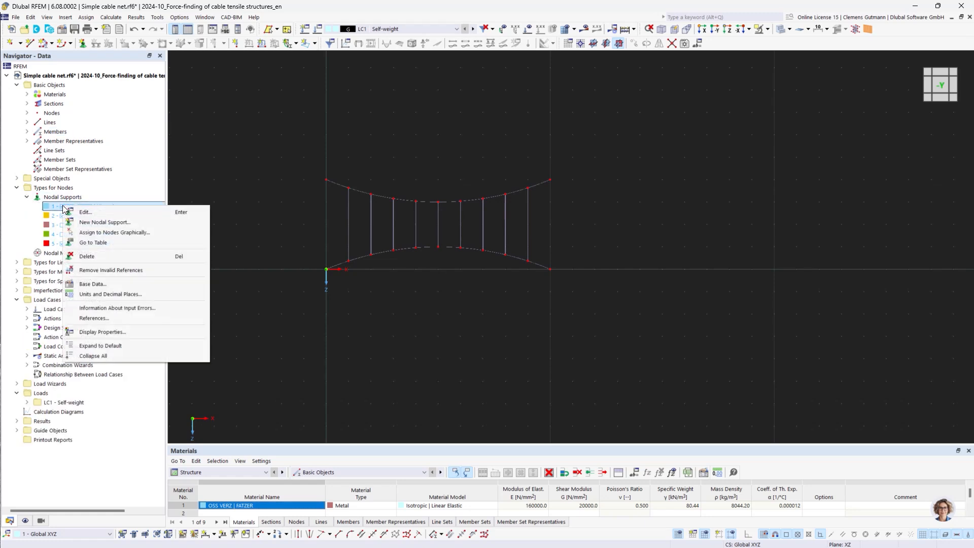
click(102, 232)
drag(303, 152, 333, 318)
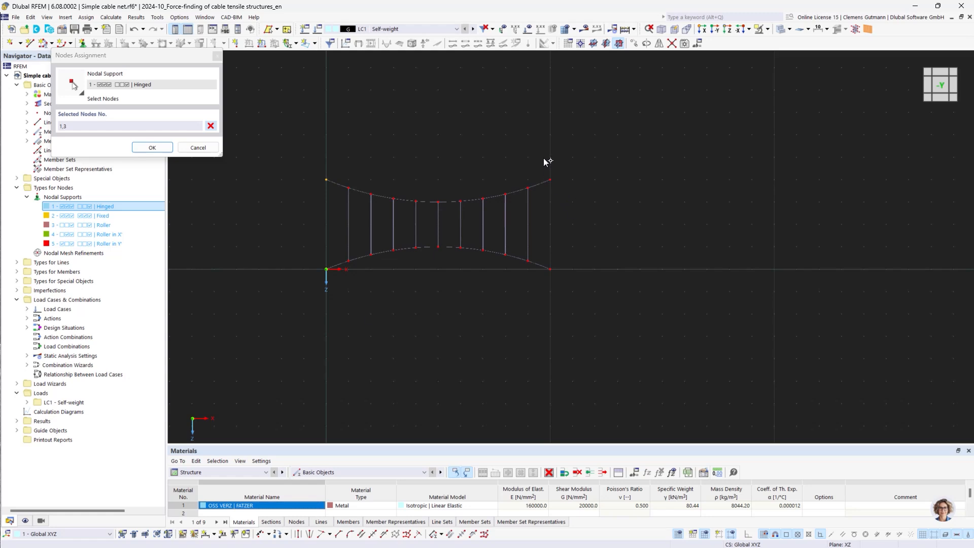
drag(544, 158, 573, 316)
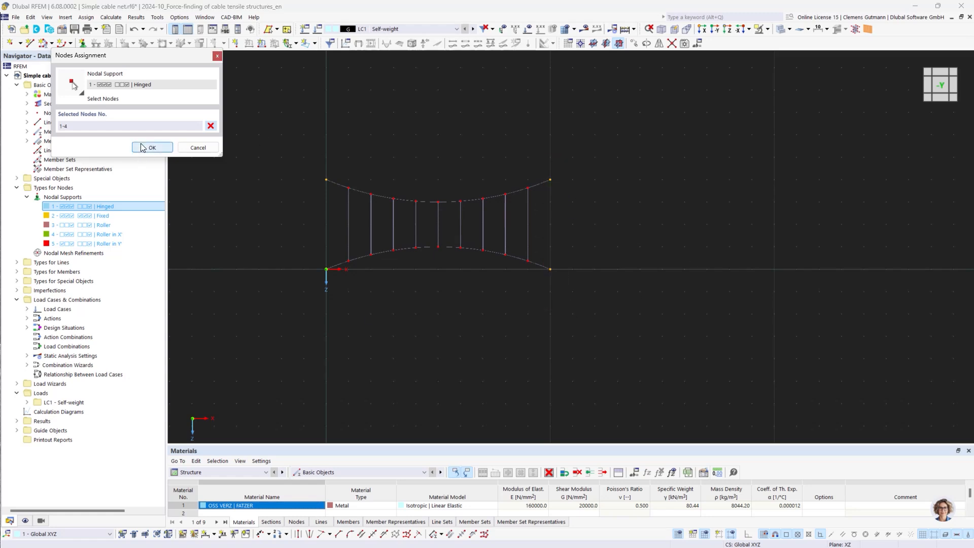
click(143, 148)
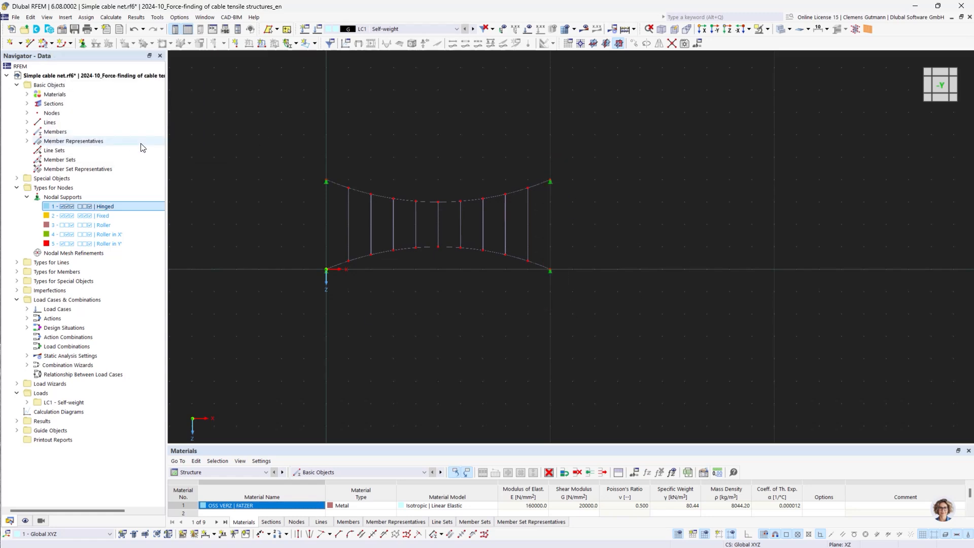
- Enlarge the nodal support symbols in the model view
right_click(326, 182)
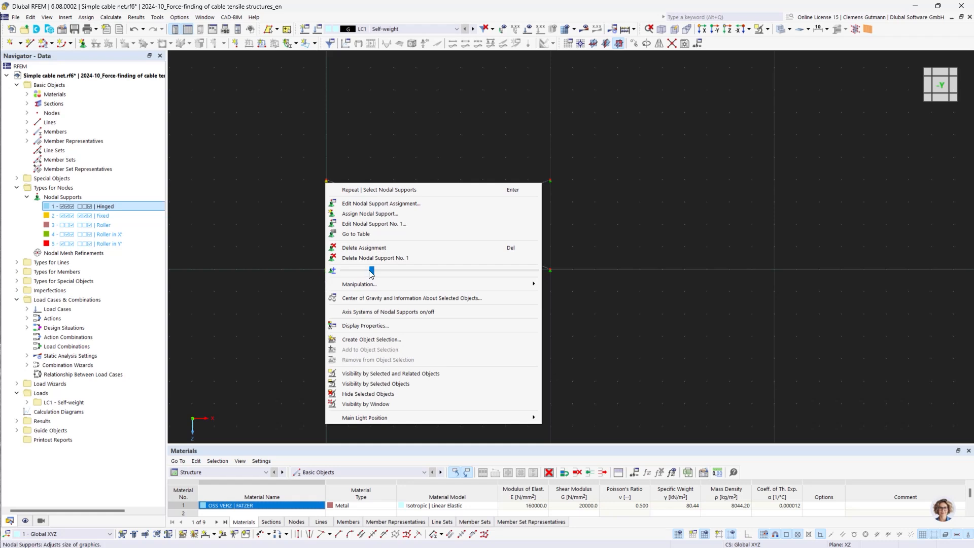
drag(370, 269, 421, 274)
click(668, 331)
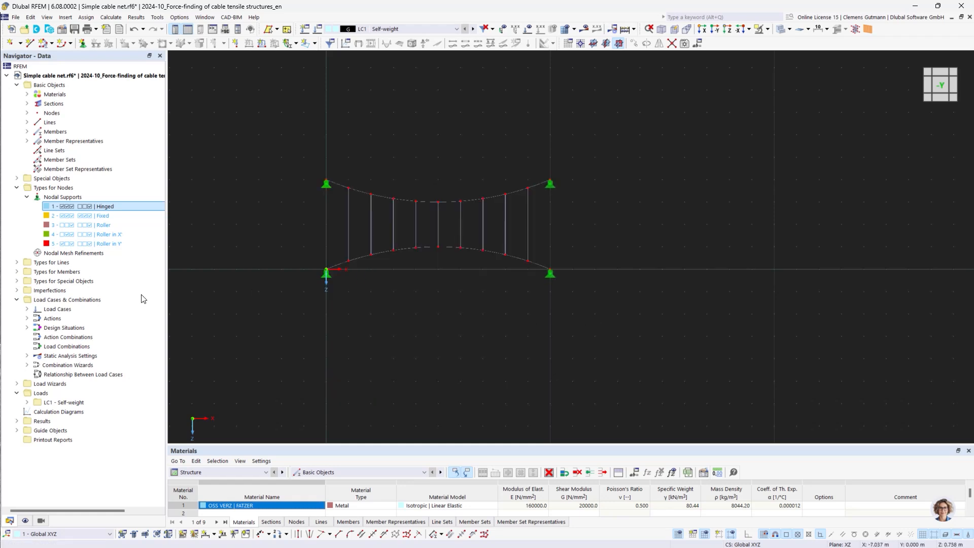
- Edit load case LC1: deactivate its self-weight, rename it Prestress and assign the Prestress action category
click(27, 309)
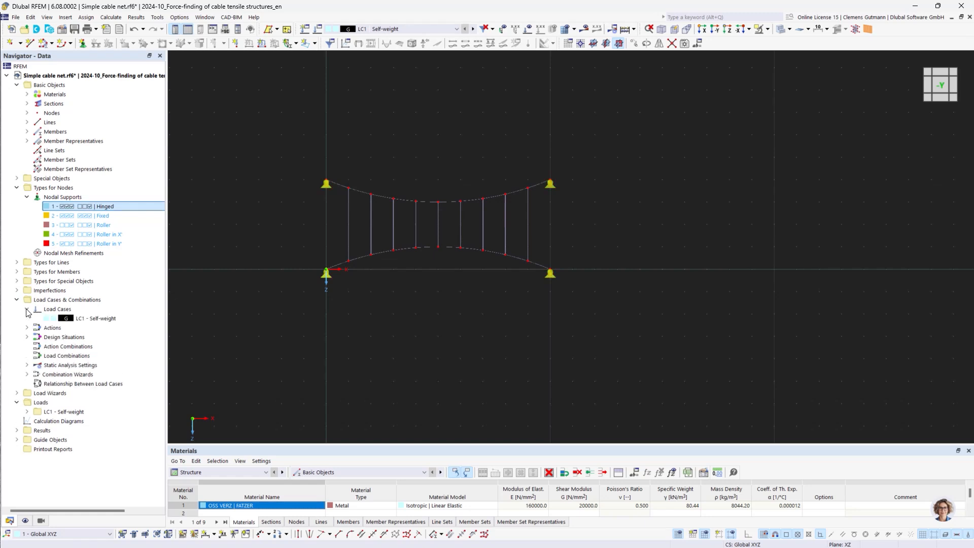
click(72, 319)
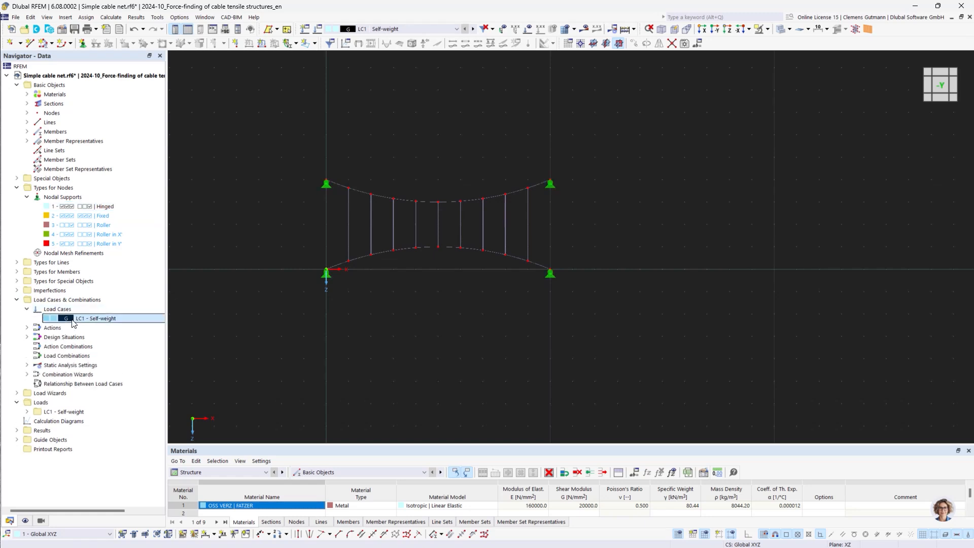
double_click(74, 323)
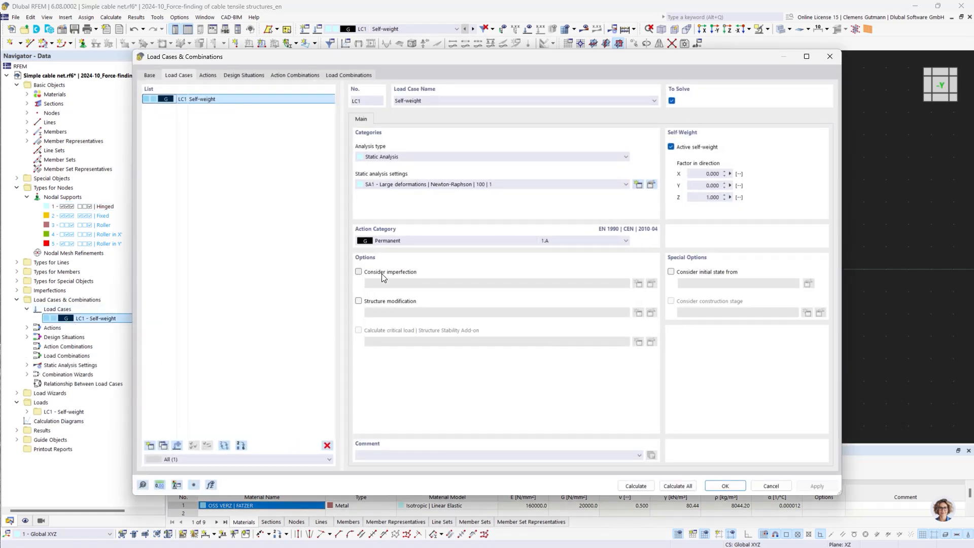
click(671, 147)
drag(432, 101, 397, 89)
text(P)
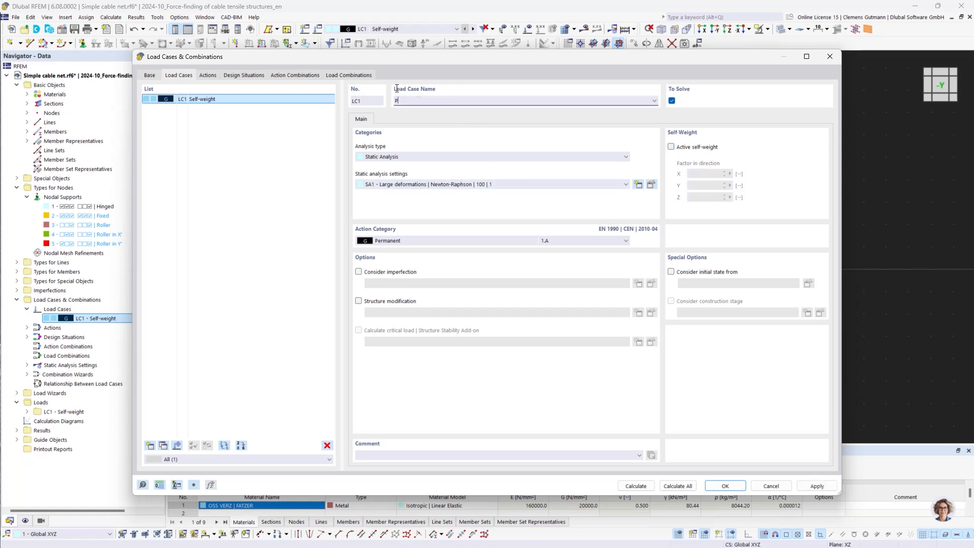
text(restress)
key(Tab)
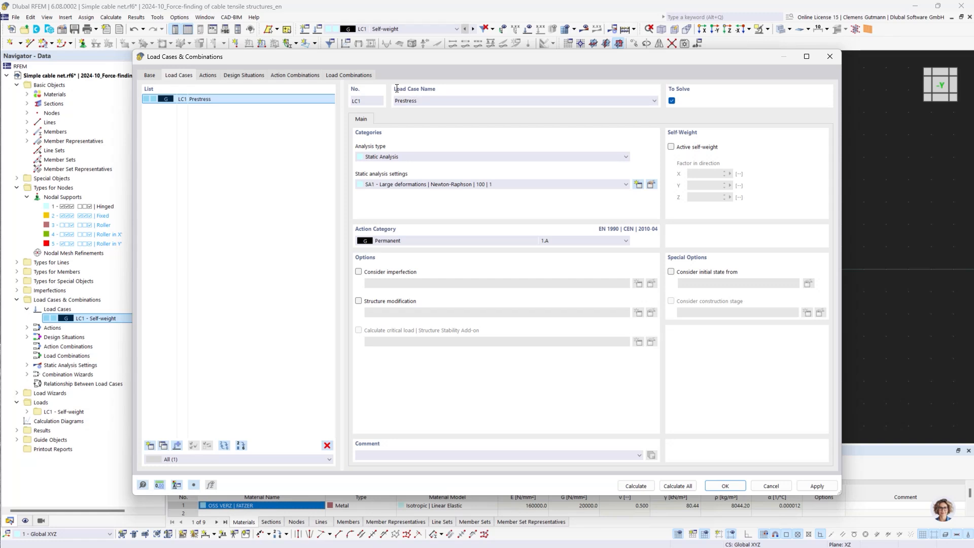
click(383, 242)
click(401, 257)
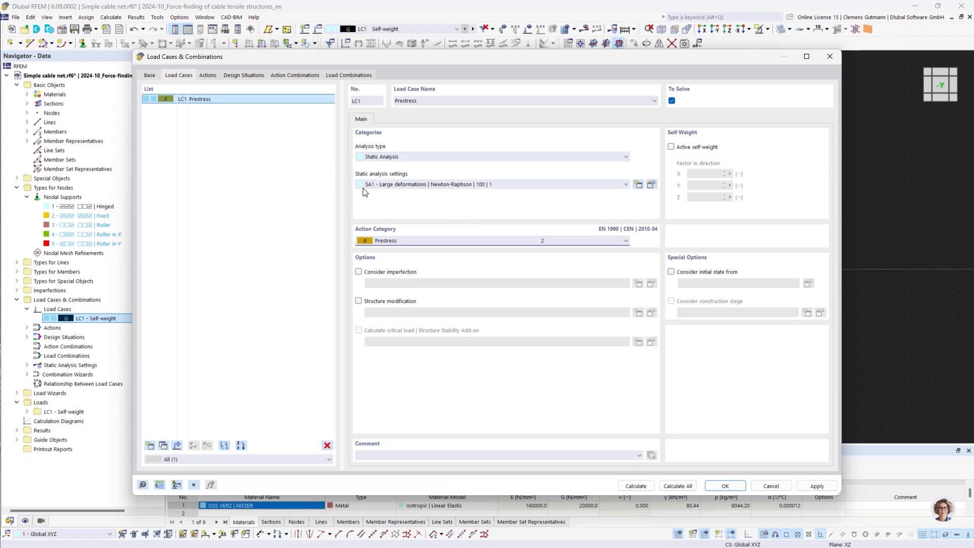
- Set the number of iterations for loading prestress to 60 in the form-finding part of static analysis settings SA1
click(652, 185)
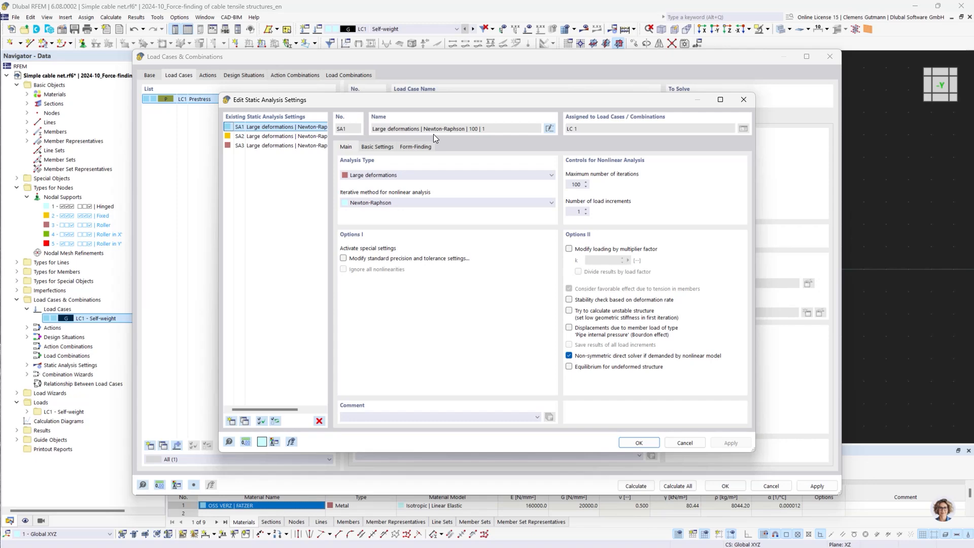
click(405, 146)
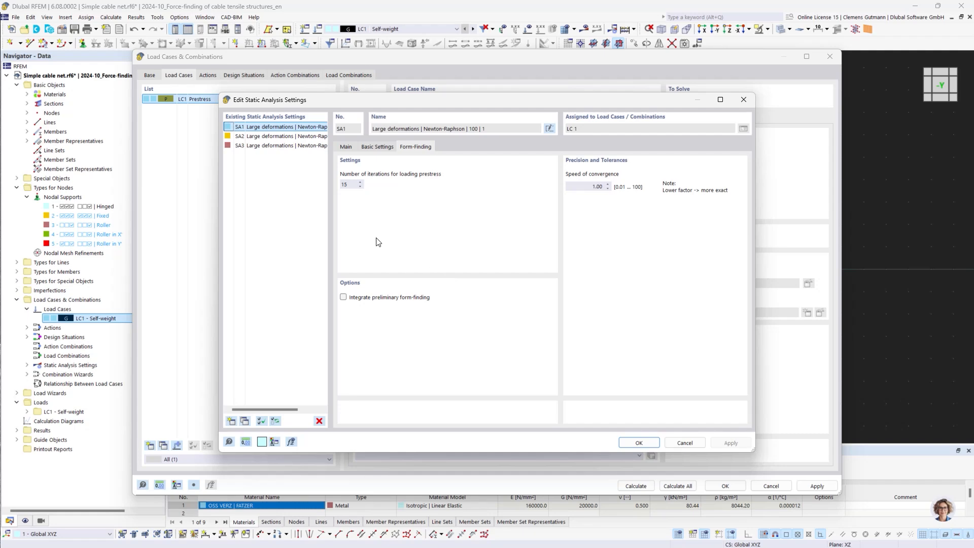
click(345, 185)
double_click(338, 187)
text(60)
click(636, 442)
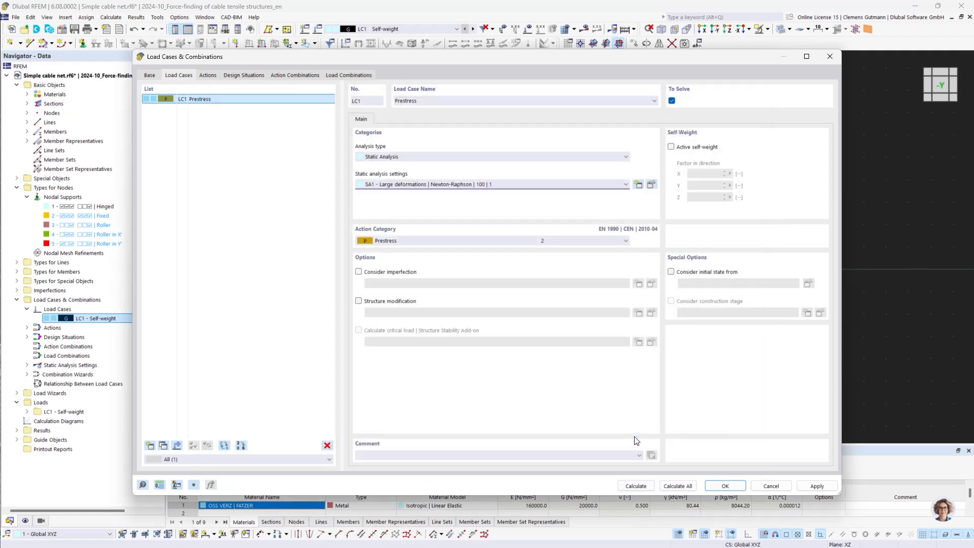
click(725, 486)
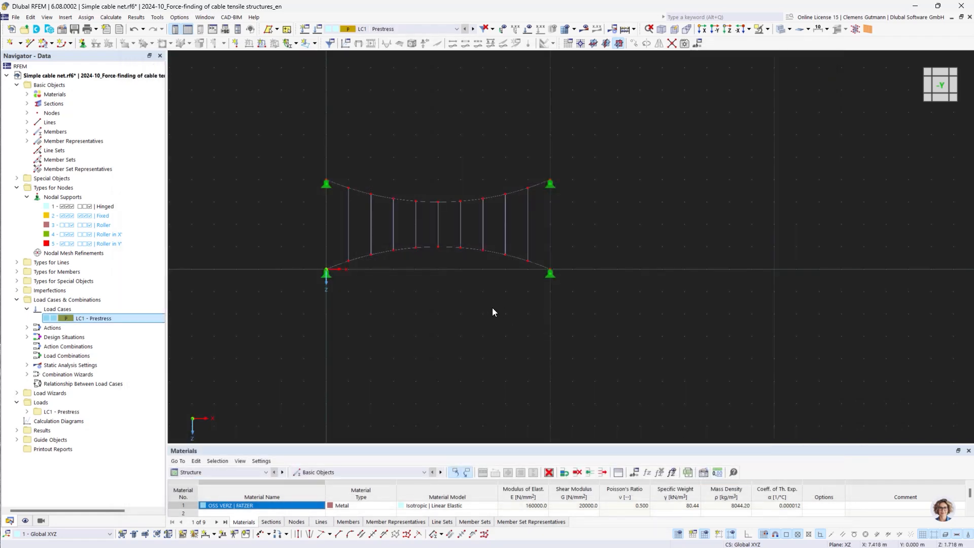
- Define a new Form-Finding member load in LC1 by Force, with an average force in member of 1 kN
click(27, 412)
right_click(75, 431)
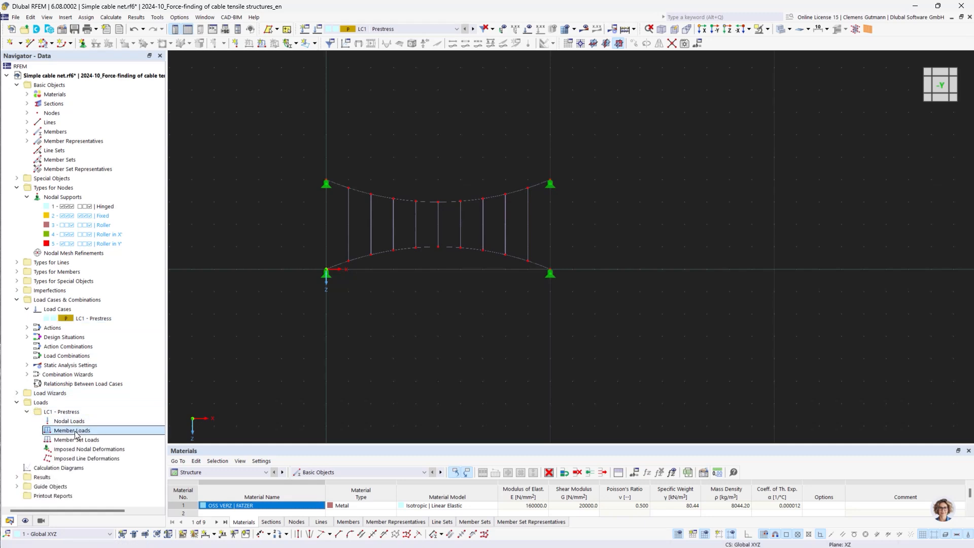
click(138, 313)
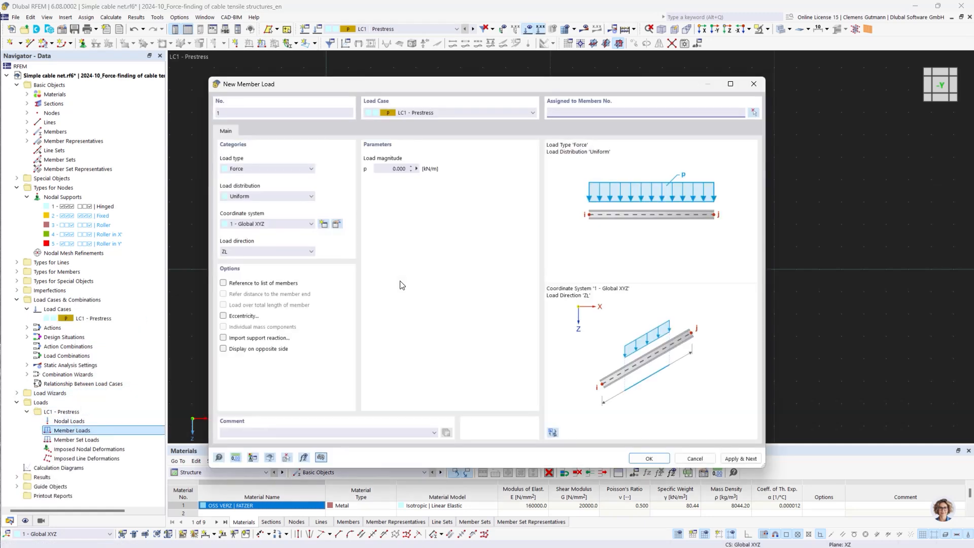
click(295, 168)
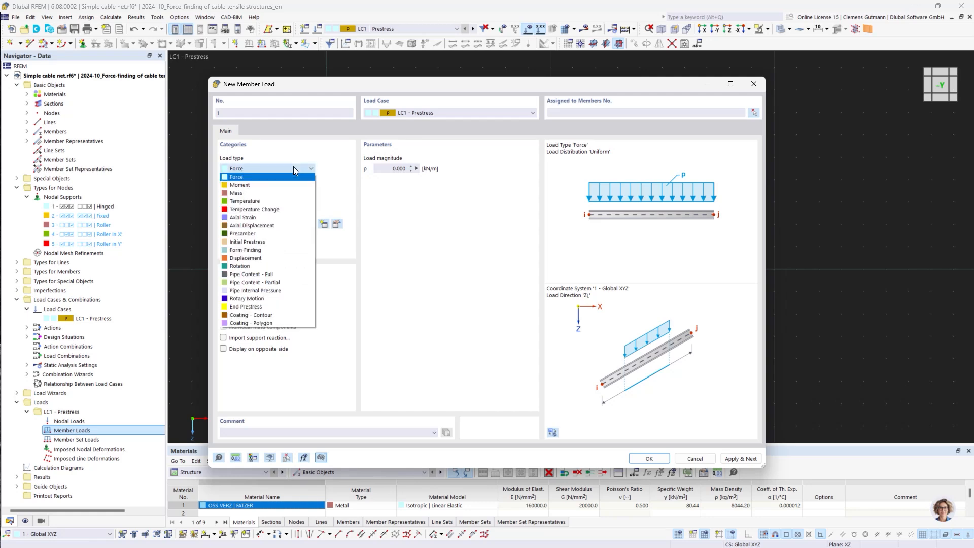
click(271, 249)
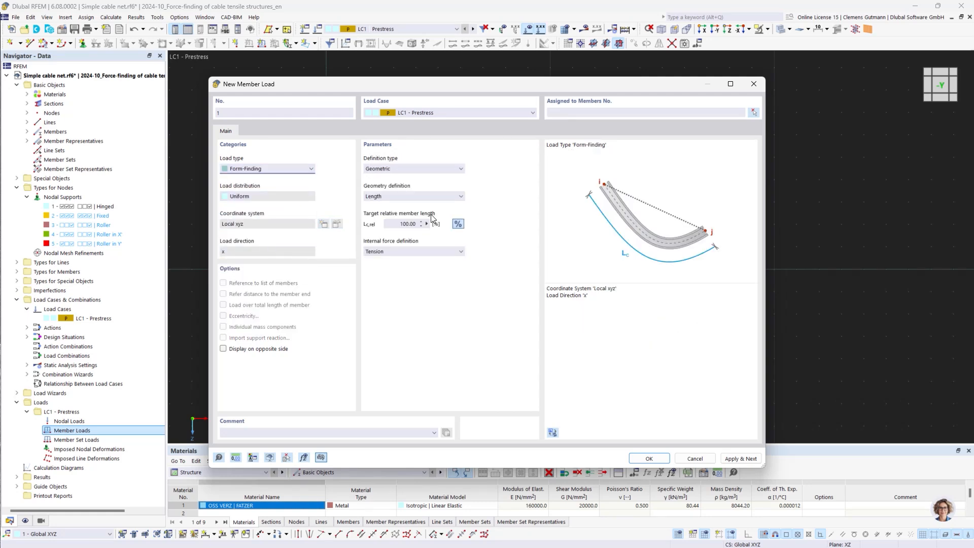
click(458, 169)
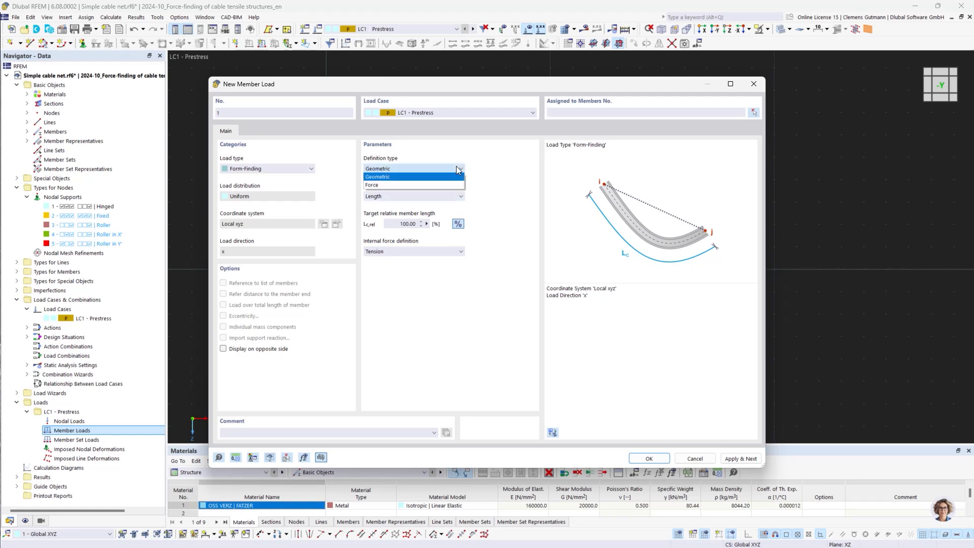
click(384, 185)
click(401, 224)
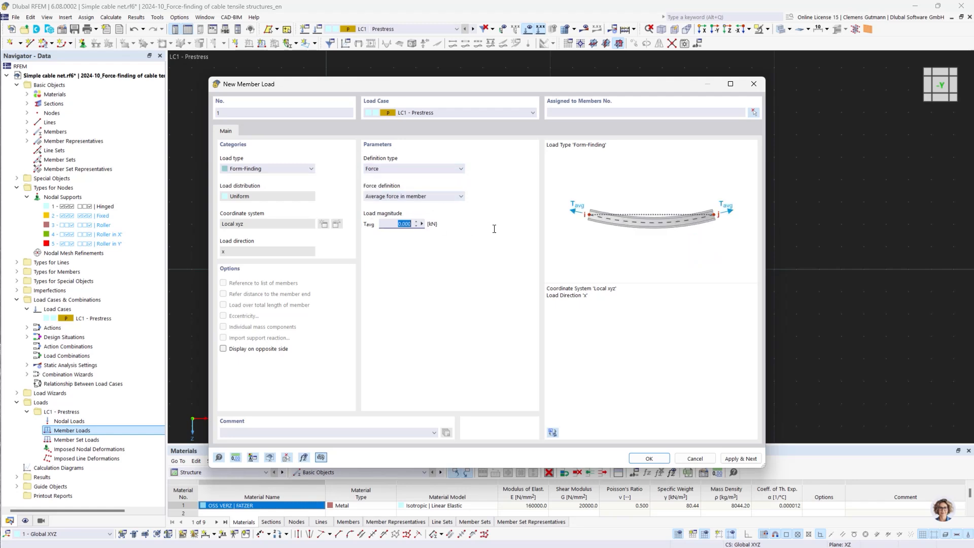
text(1)
key(Tab)
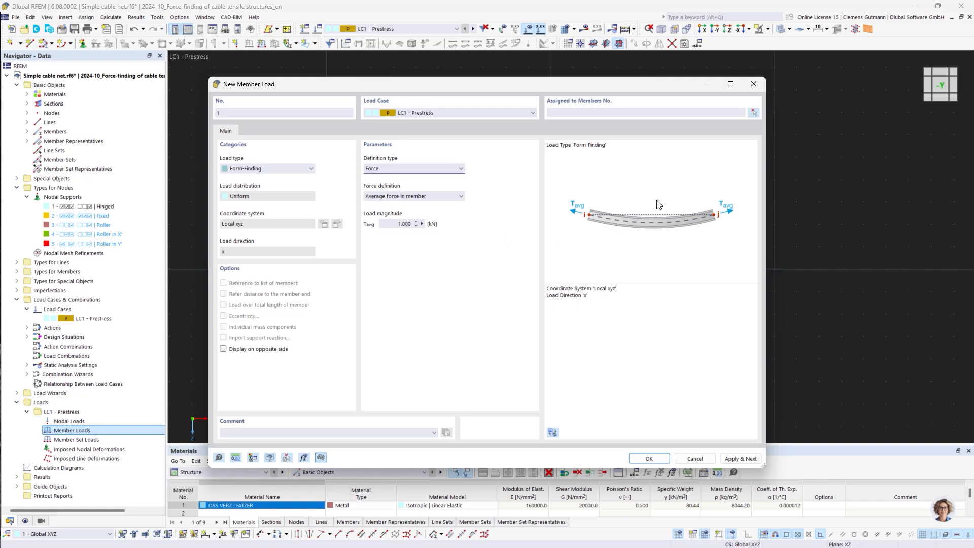
- Assign the form-finding force load to the middle vertical cable and apply it
click(754, 113)
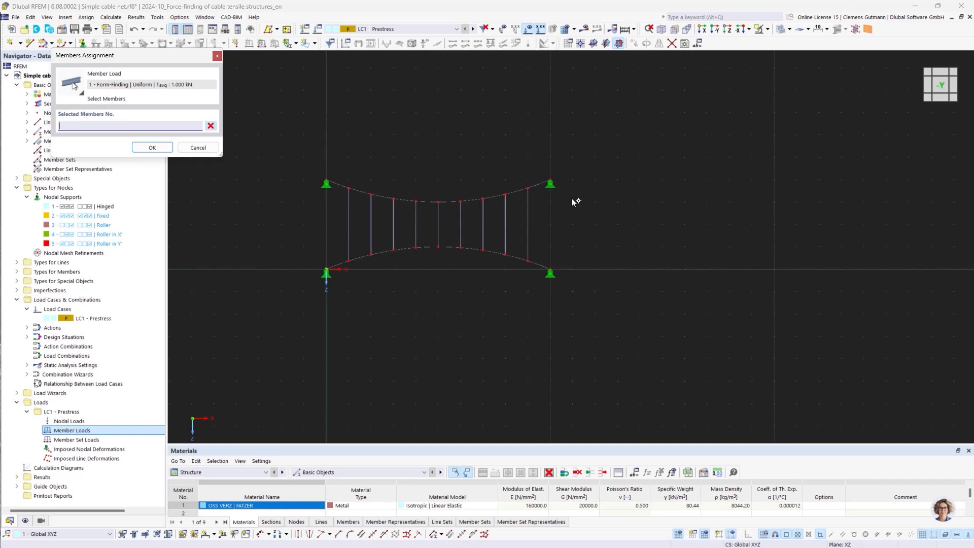
click(438, 224)
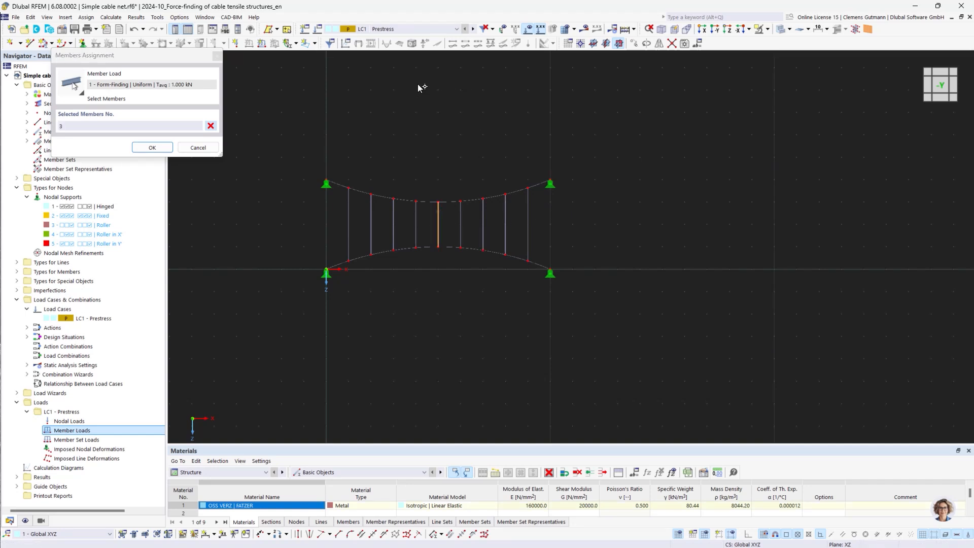
click(153, 148)
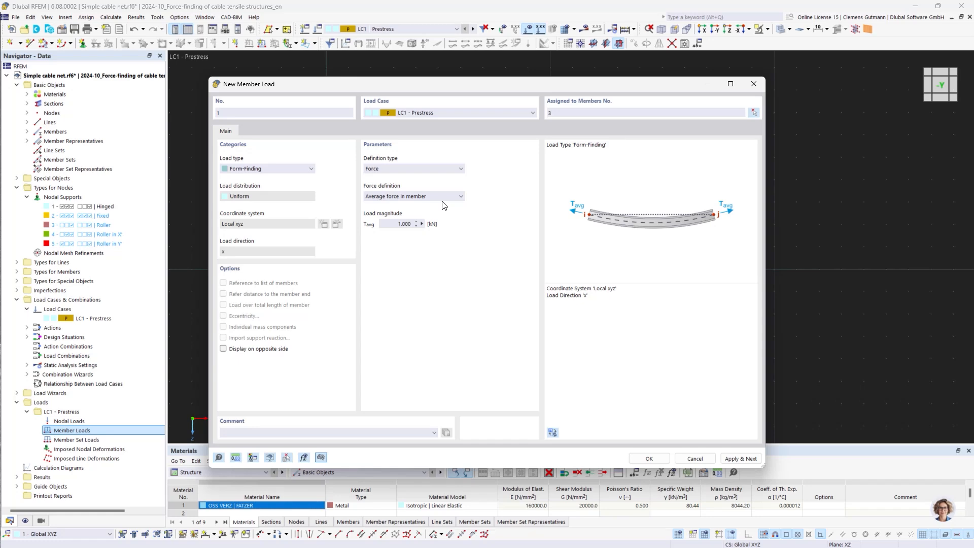
click(741, 459)
- Create a second Form-Finding member load with Geometric definition by length and assign it to all cables except the middle vertical
click(432, 168)
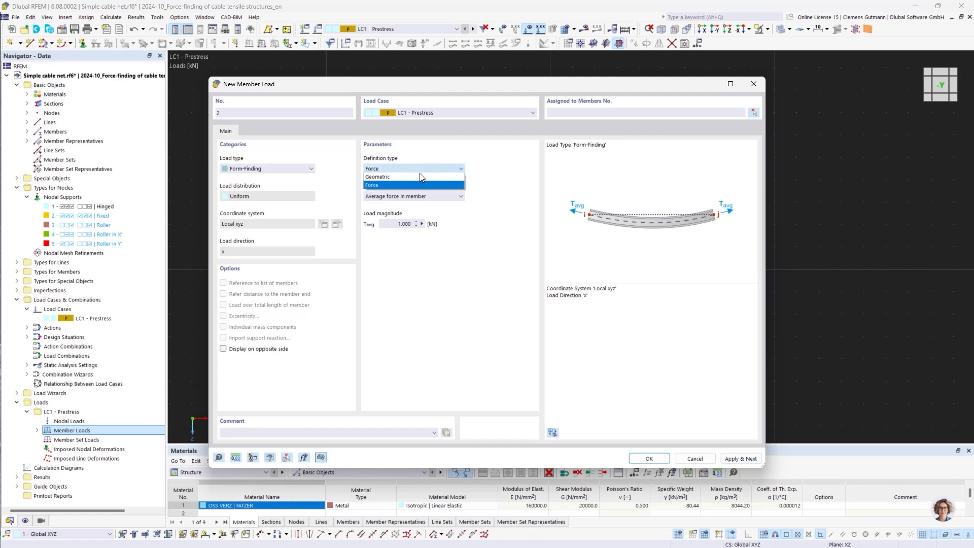
click(421, 177)
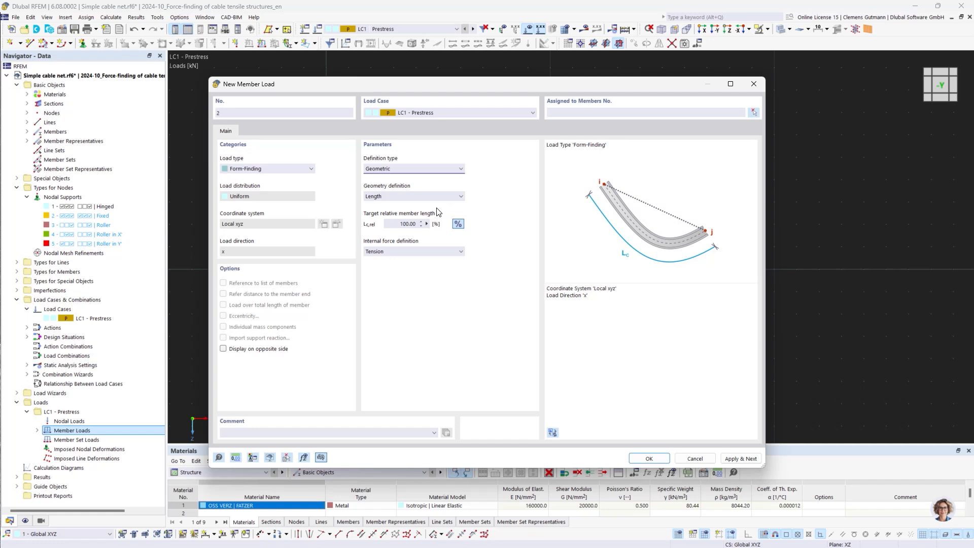
click(649, 458)
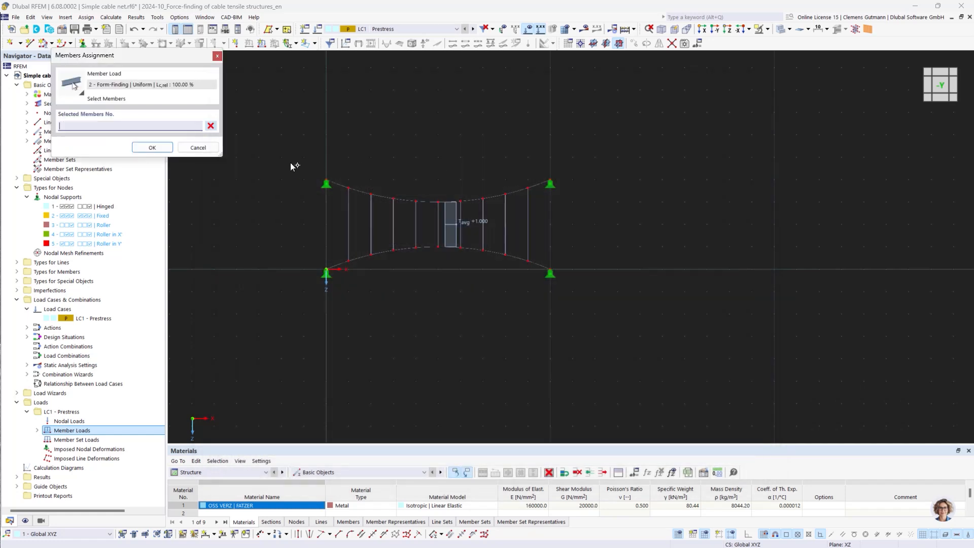
drag(270, 144, 668, 331)
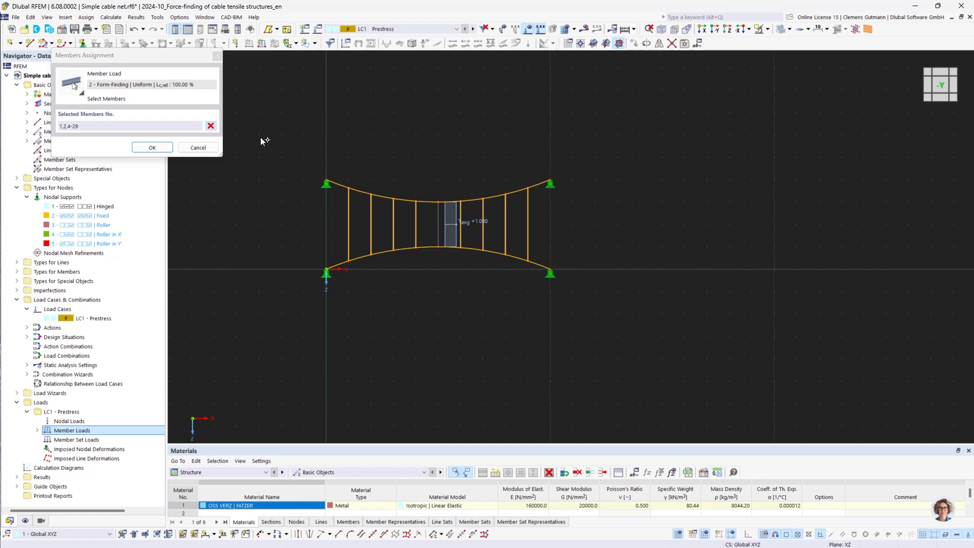
click(152, 147)
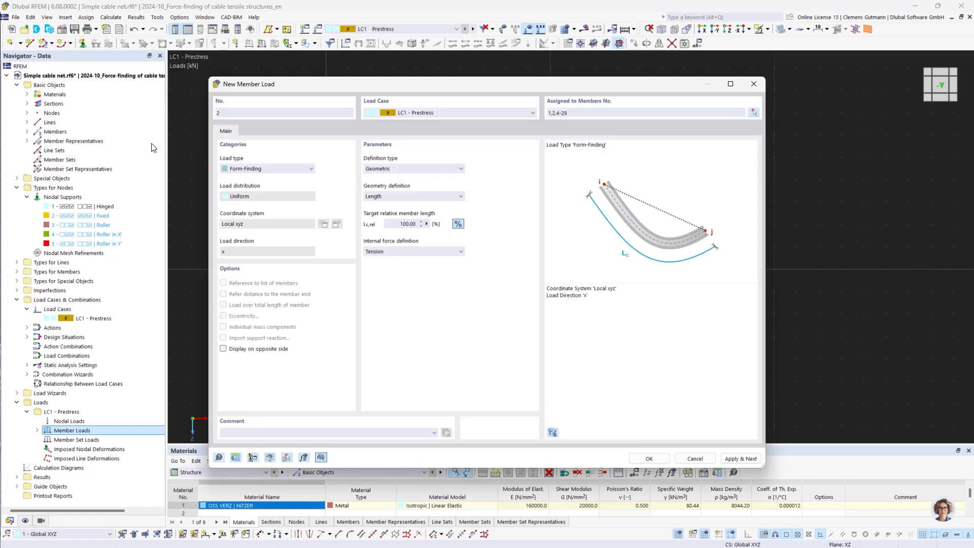
click(652, 459)
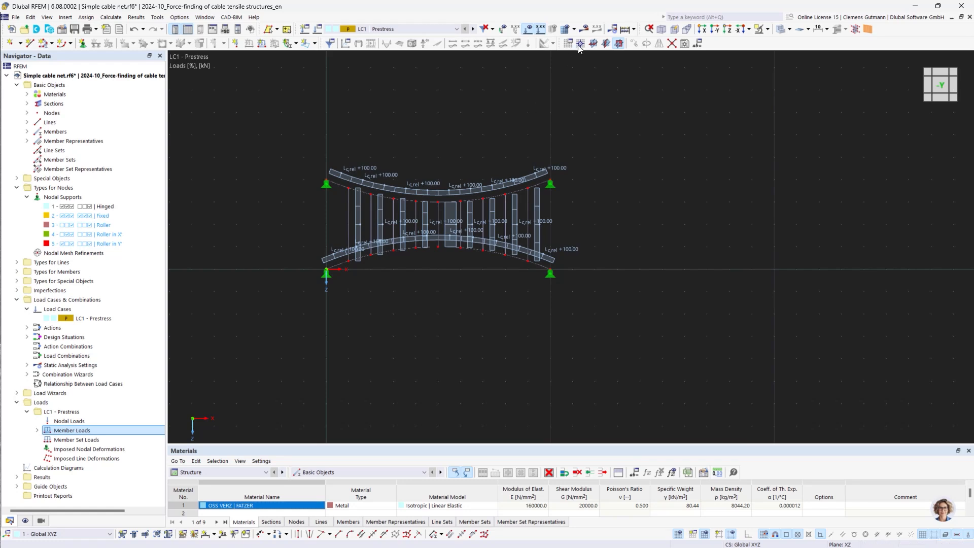
- Hide the loads, calculate and show the Prestress load case results, and examine the displacements along the cable net
click(533, 34)
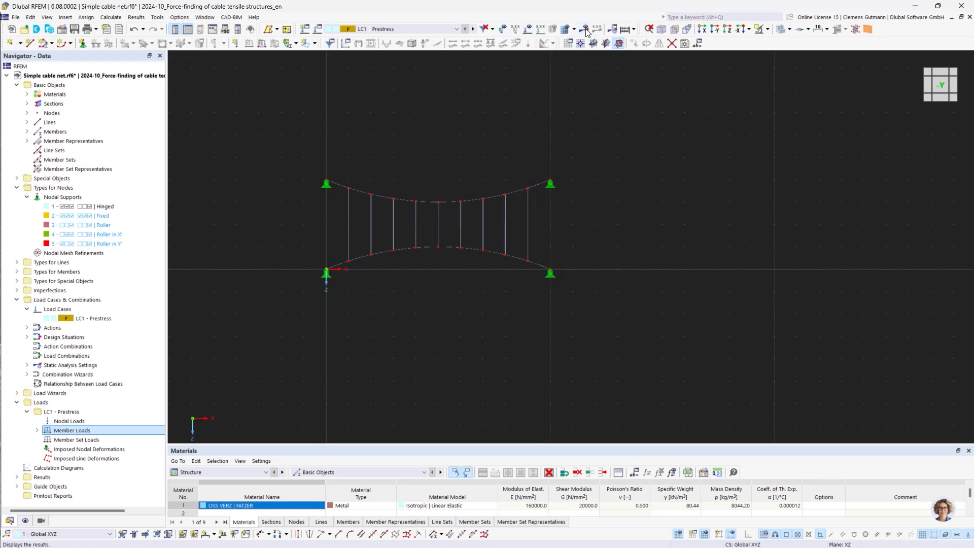
click(587, 39)
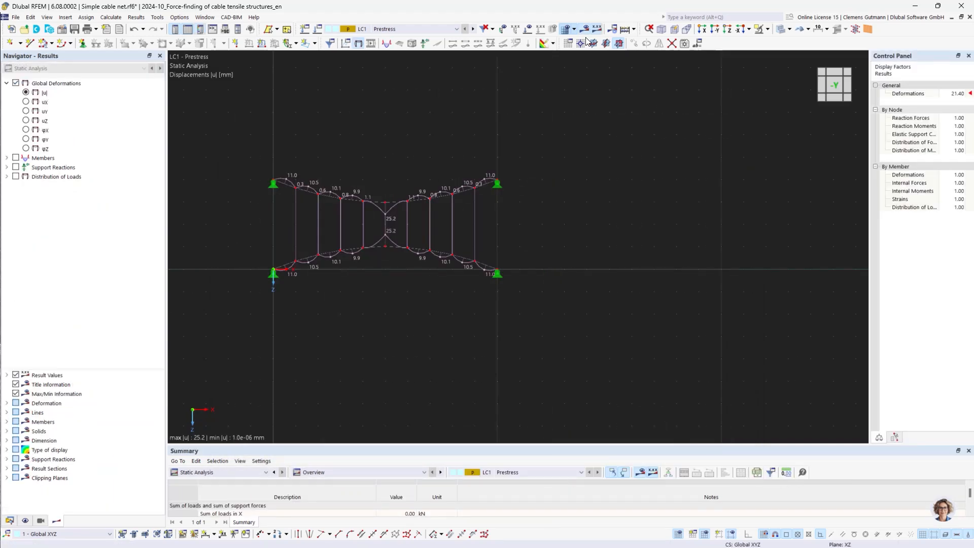
click(835, 86)
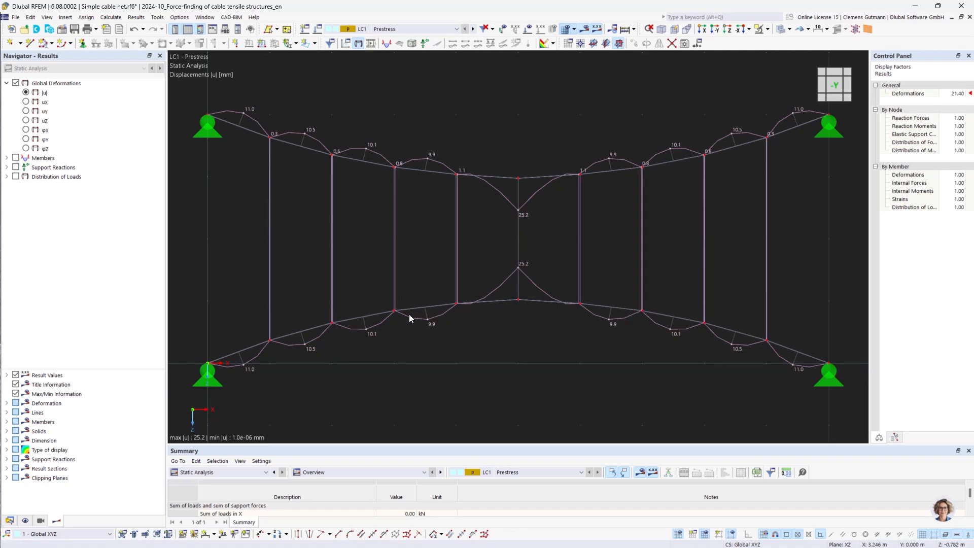
scroll(435, 306, up, 4)
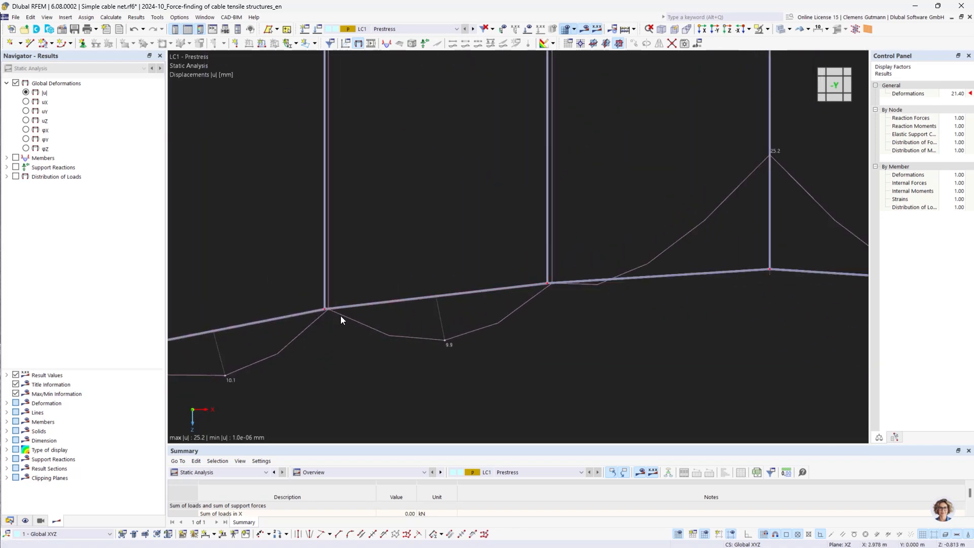
drag(479, 317, 432, 283)
scroll(458, 290, down, 4)
scroll(458, 290, down, 2)
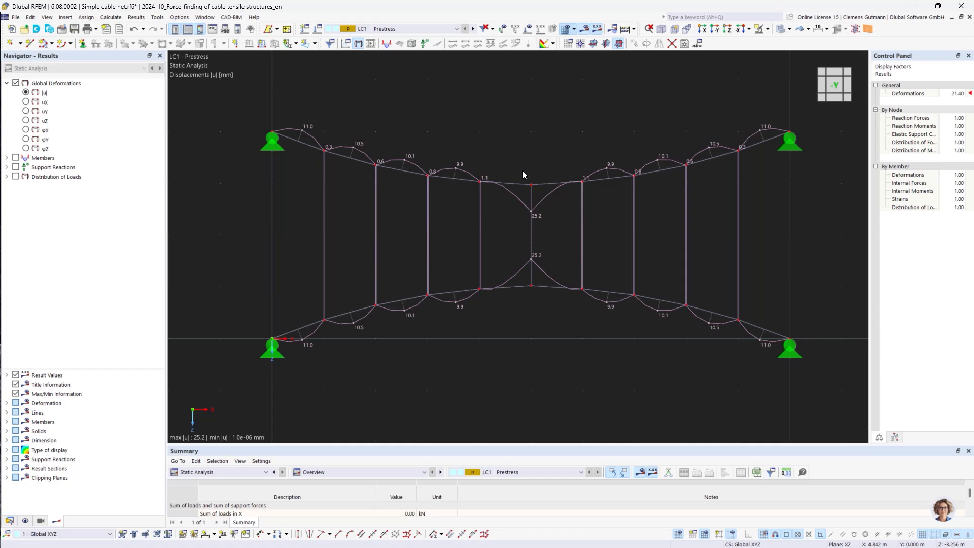
- Delete all line segments of the upper and lower arcs, keeping the vertical lines
drag(216, 80, 837, 211)
drag(216, 269, 822, 394)
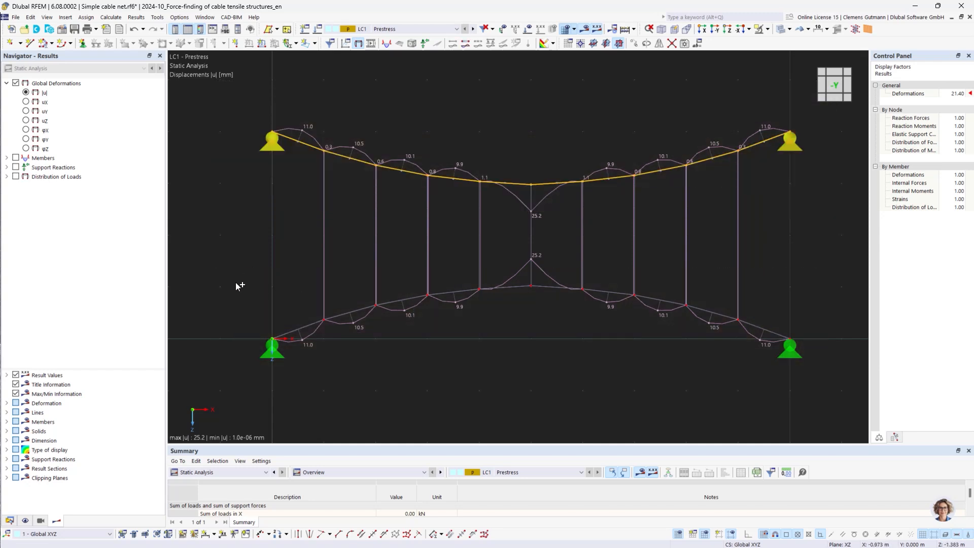
drag(222, 268, 818, 432)
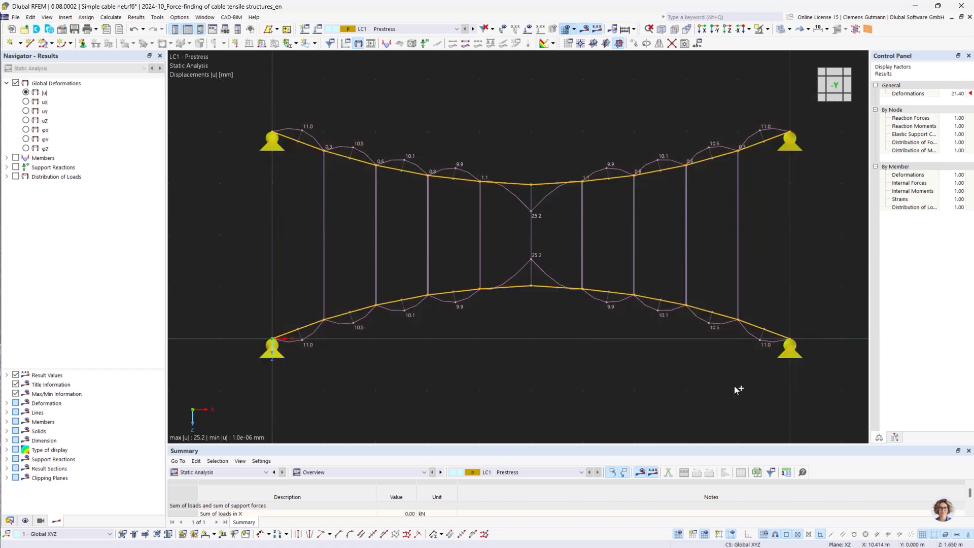
right_click(446, 298)
mouse_move(639, 32)
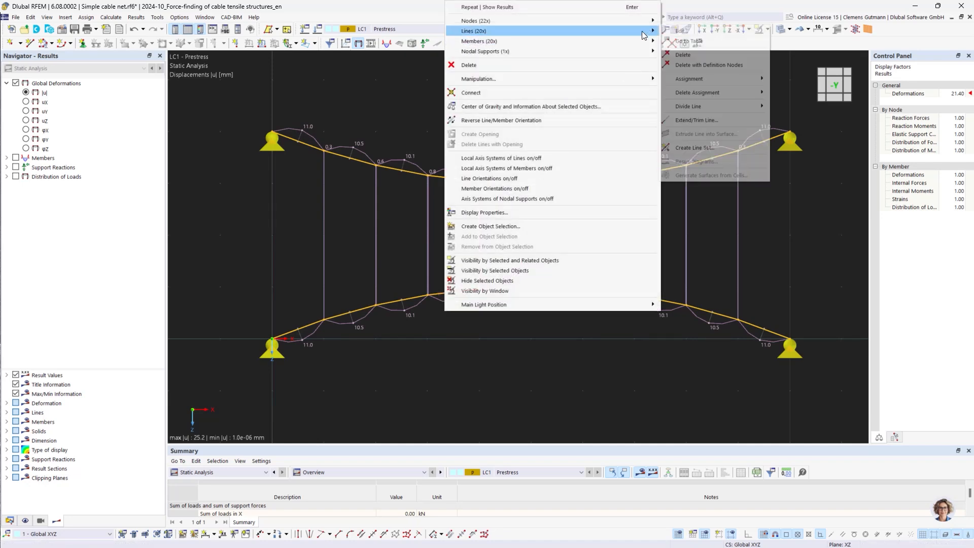
click(683, 56)
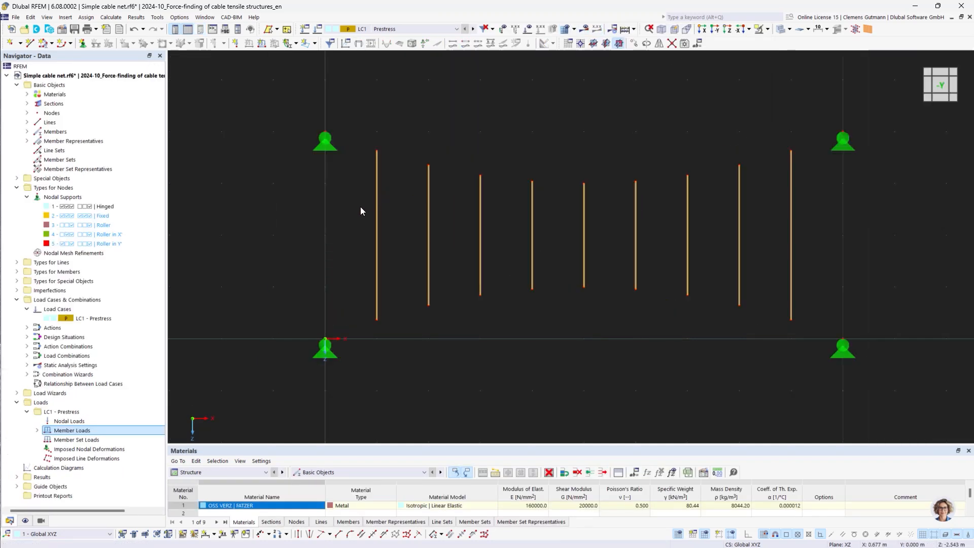
- Draw continuous cable members from the upper-left support through the top ends of all vertical cables to the upper-right support
click(52, 44)
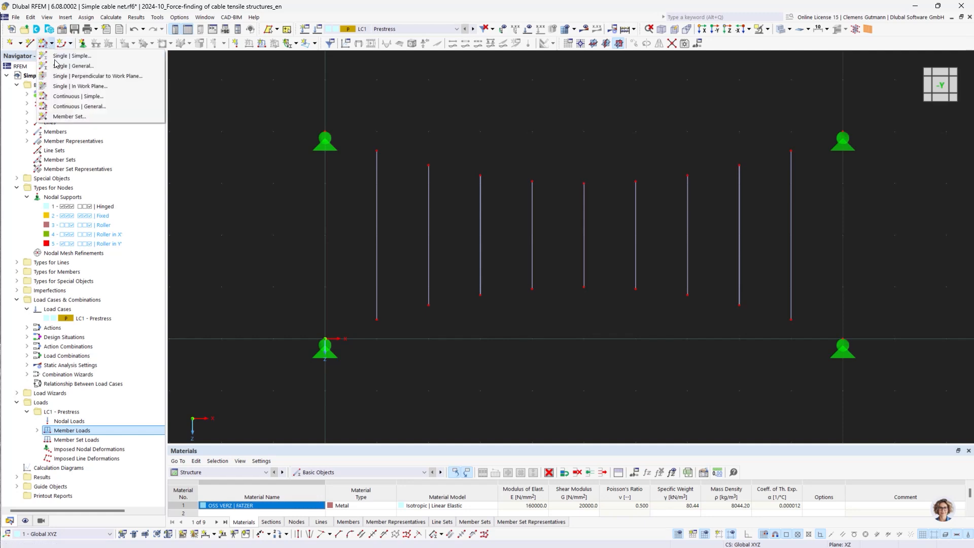
click(73, 108)
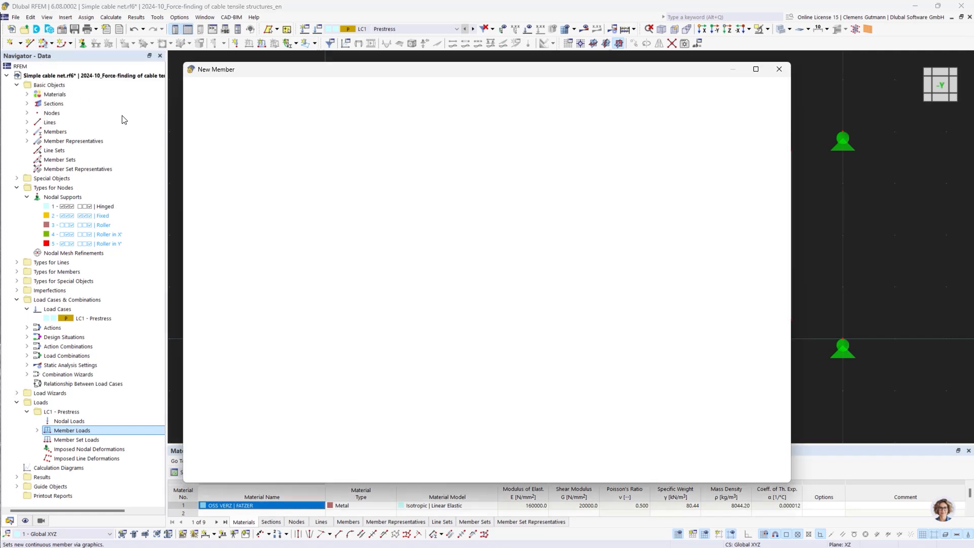
click(721, 472)
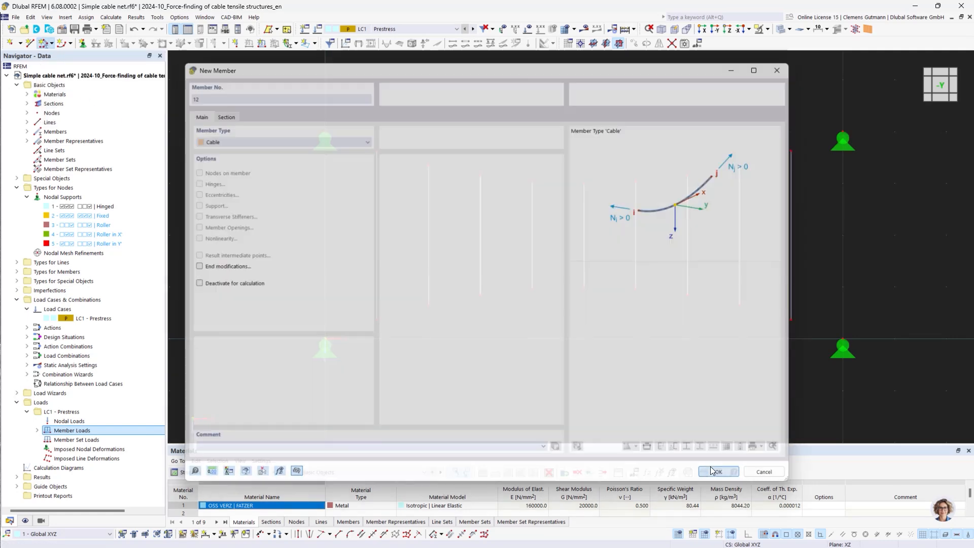
click(325, 134)
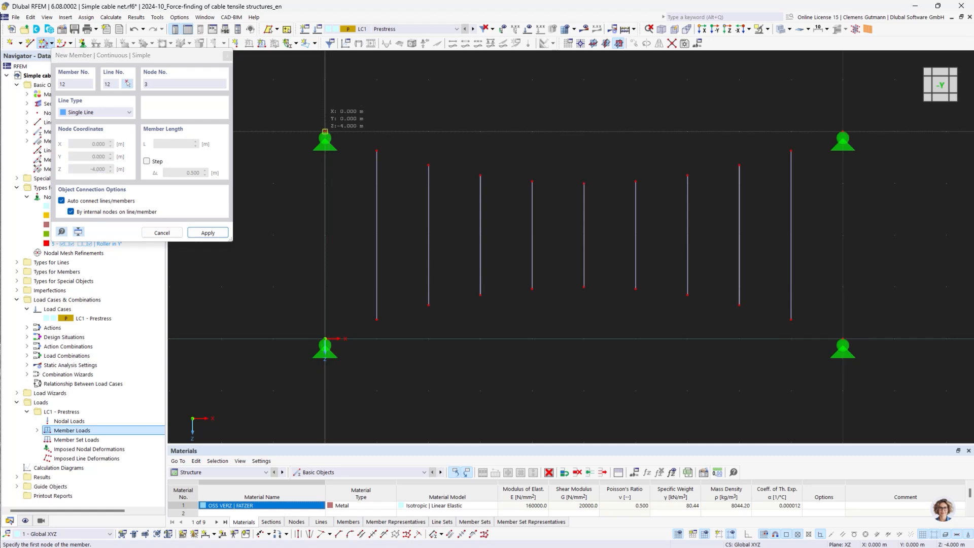
click(377, 152)
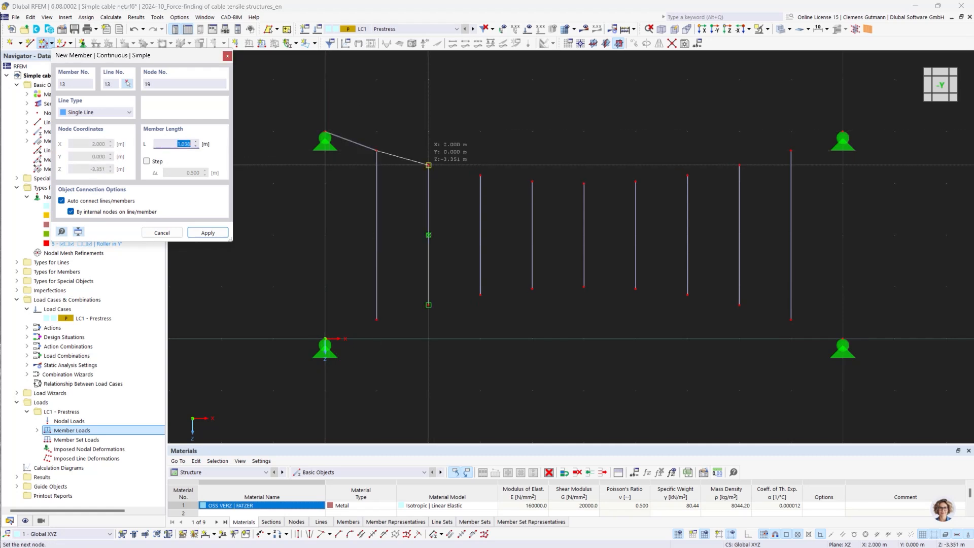
click(471, 182)
click(537, 190)
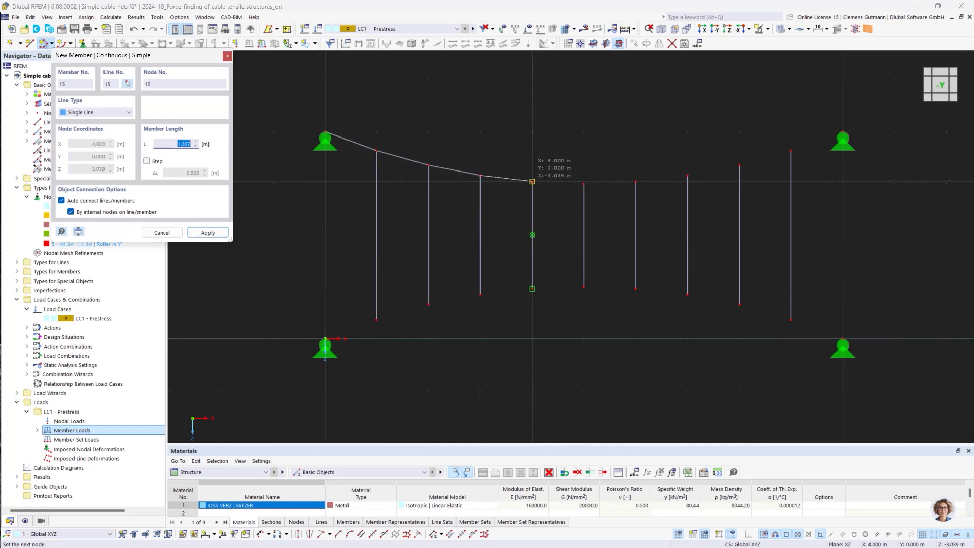
click(585, 186)
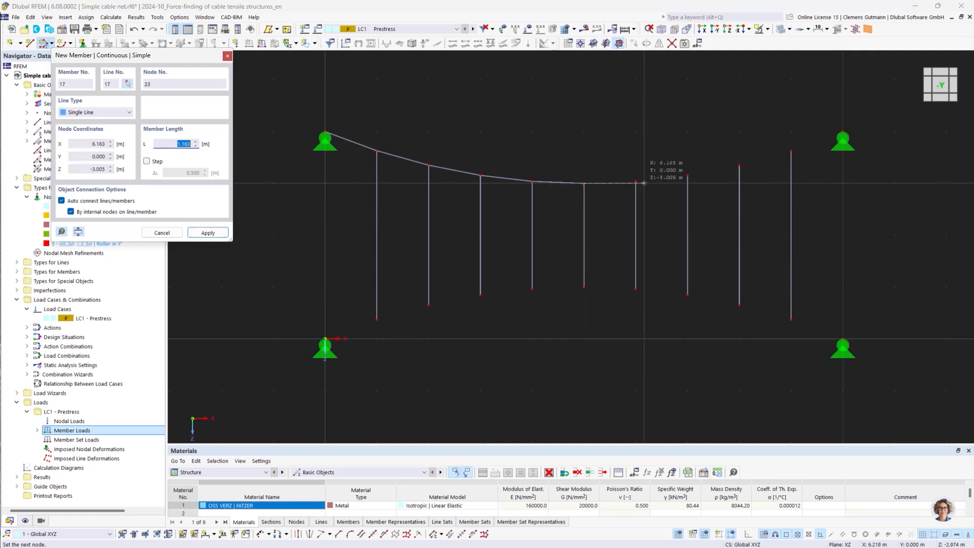
click(635, 185)
click(687, 179)
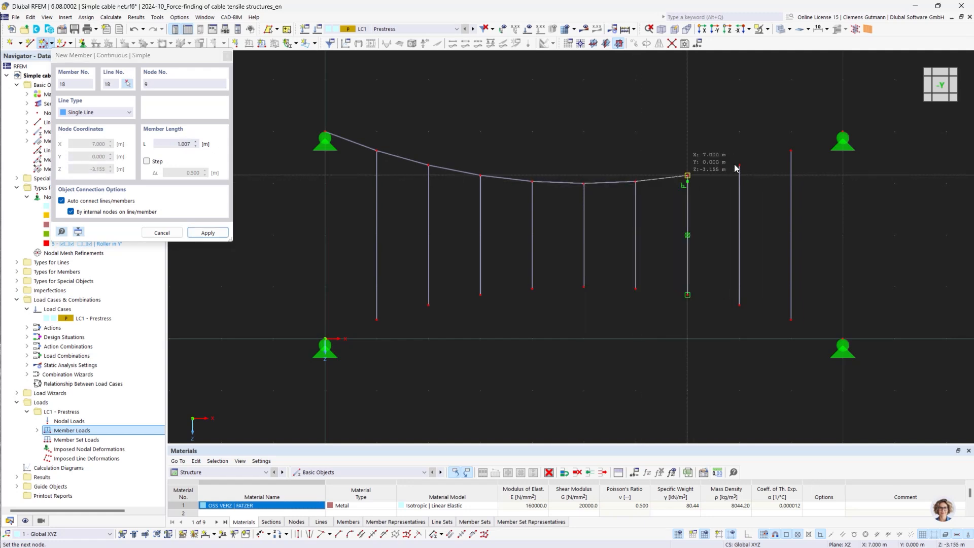
click(739, 166)
click(791, 151)
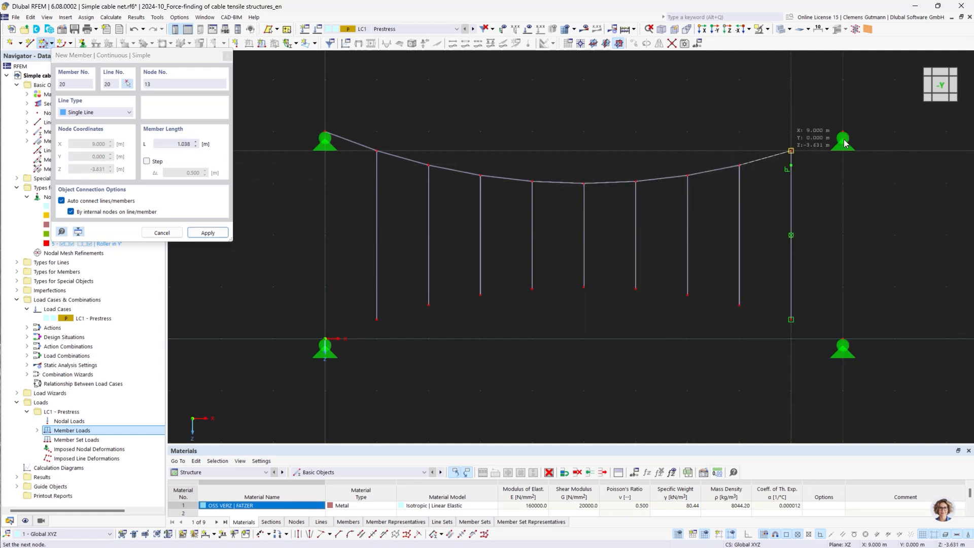
click(843, 131)
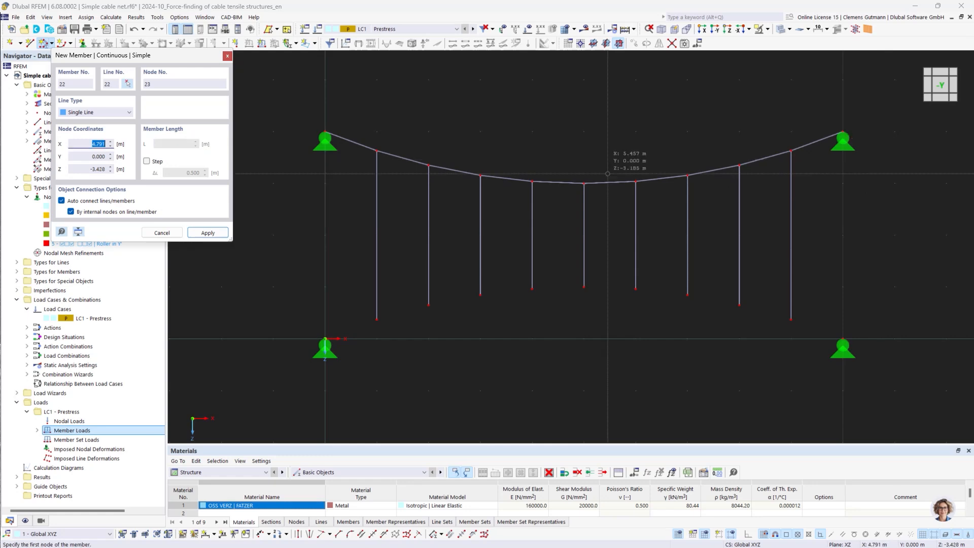
key(Escape)
- Mirror a copy of the upper cable chain about the XY plane through point 5.000, 0.000, -2.000 m
drag(315, 96, 888, 209)
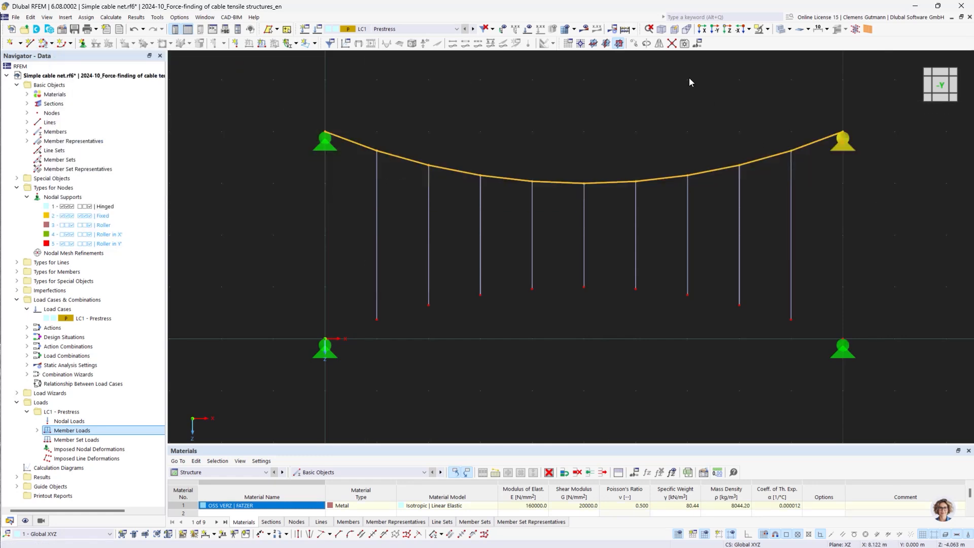
click(661, 44)
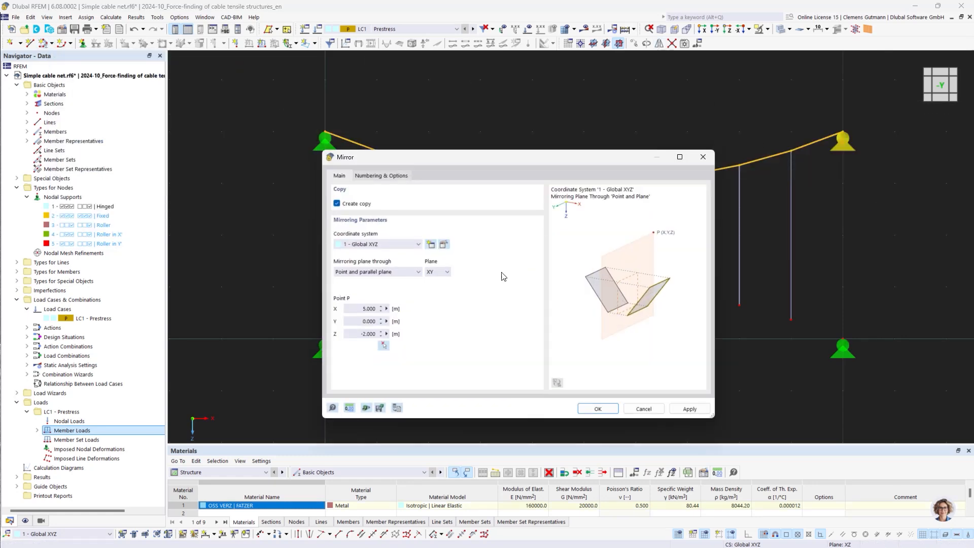
click(607, 408)
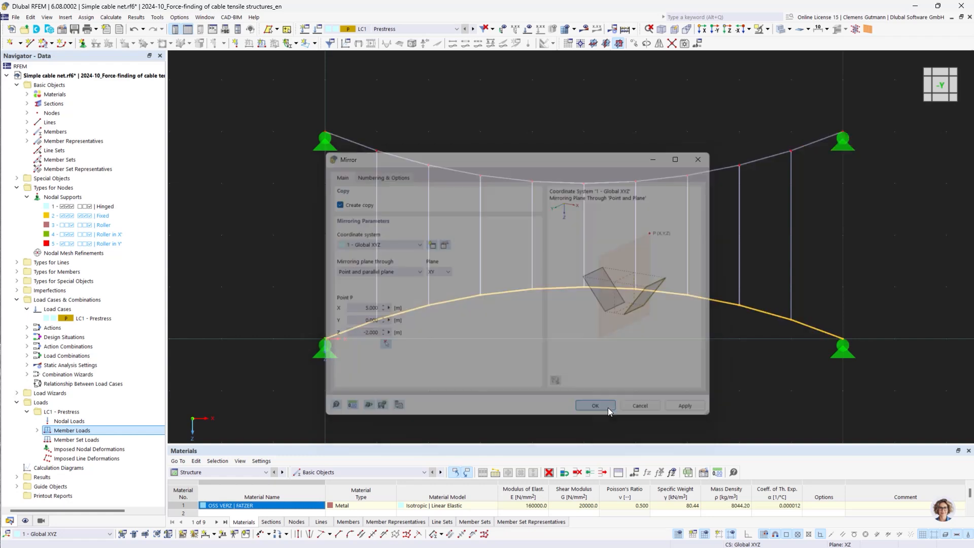
key(Escape)
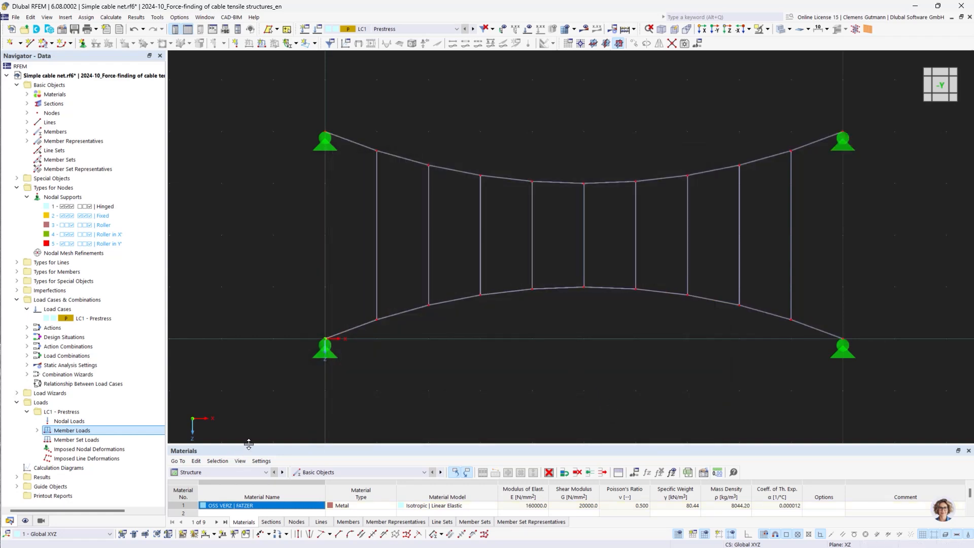
- Extend the second Form-Finding member load, defined by 100% relative length, to all cables except the middle vertical, members 4-31
drag(248, 445, 260, 287)
click(219, 314)
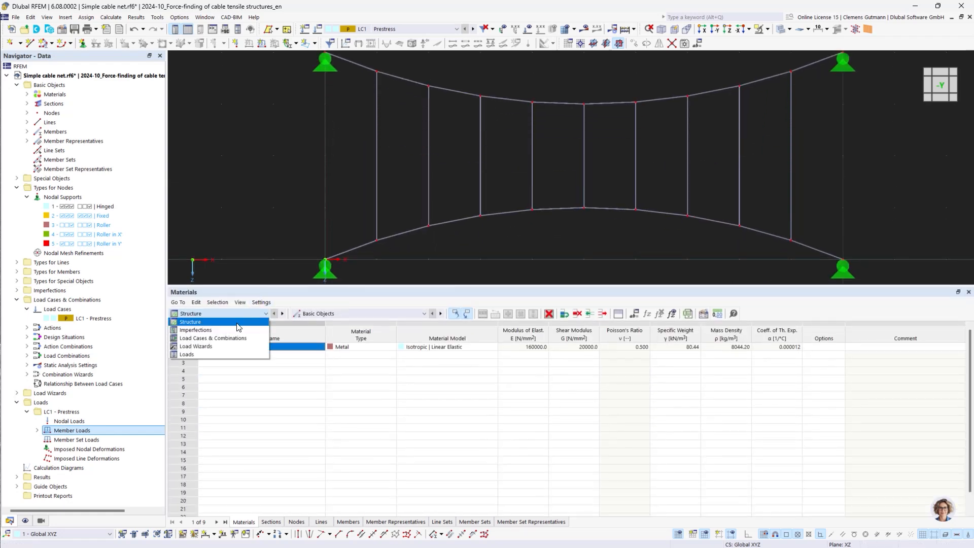
click(188, 354)
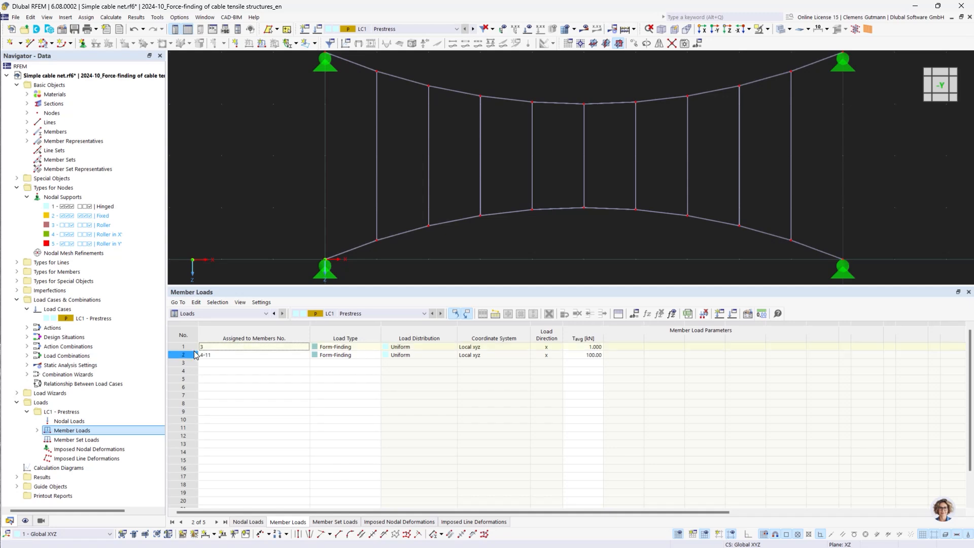
click(191, 354)
click(284, 355)
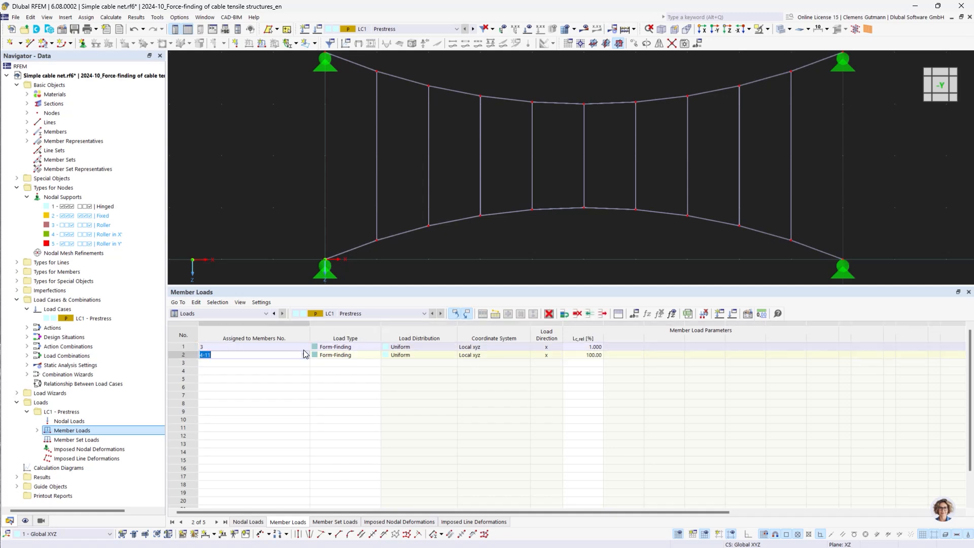
click(305, 354)
scroll(348, 198, down, 2)
drag(292, 56, 771, 201)
drag(263, 195, 954, 282)
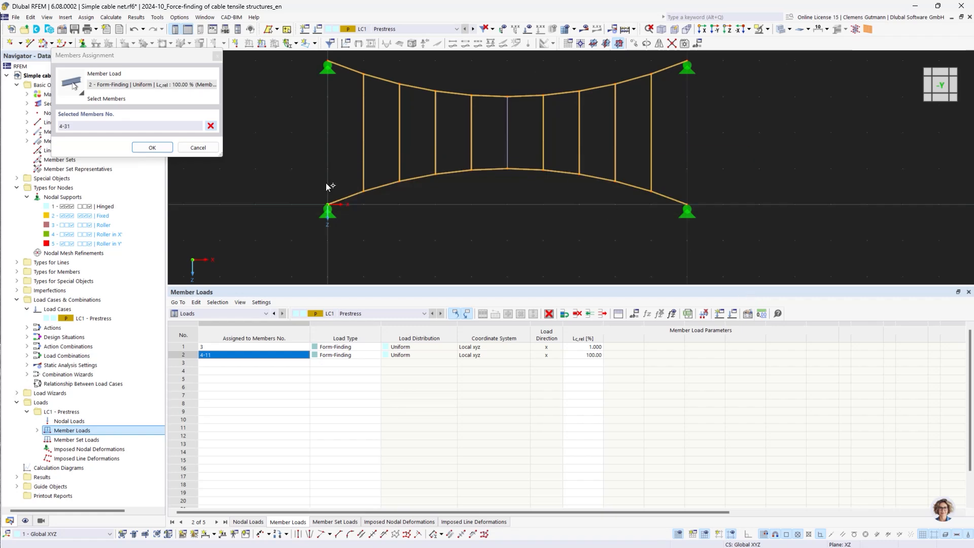
click(169, 148)
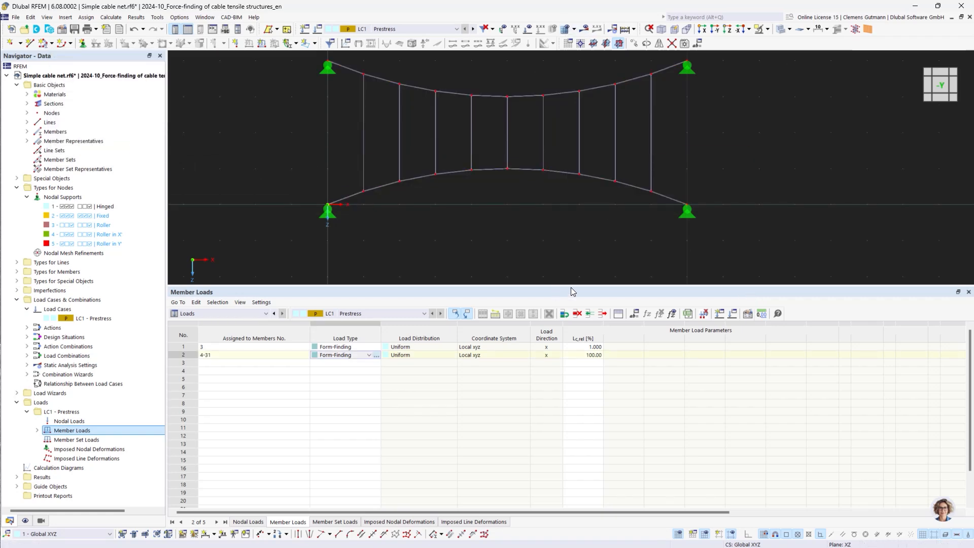
drag(572, 286, 571, 425)
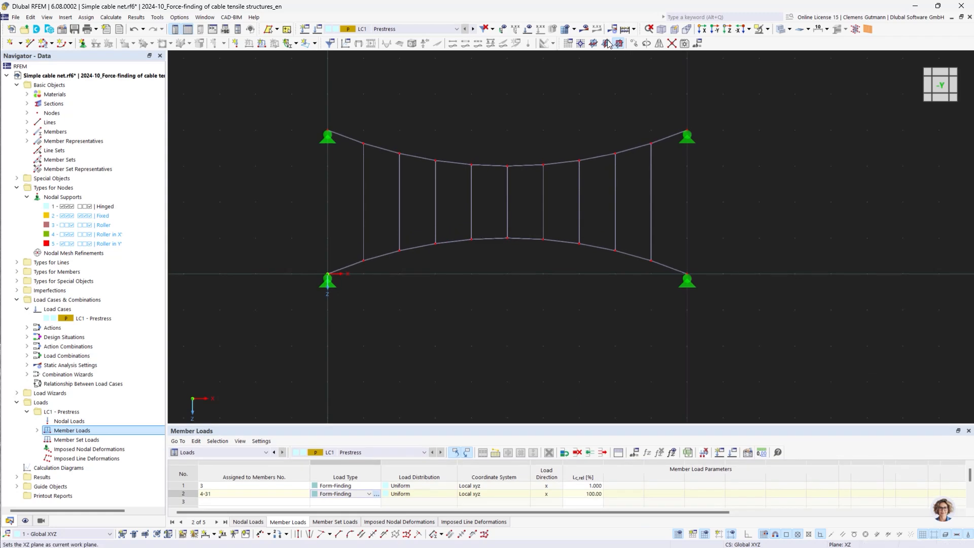
- Calculate the Prestress load case and display the members' axial forces N to examine them along the cable net
click(585, 32)
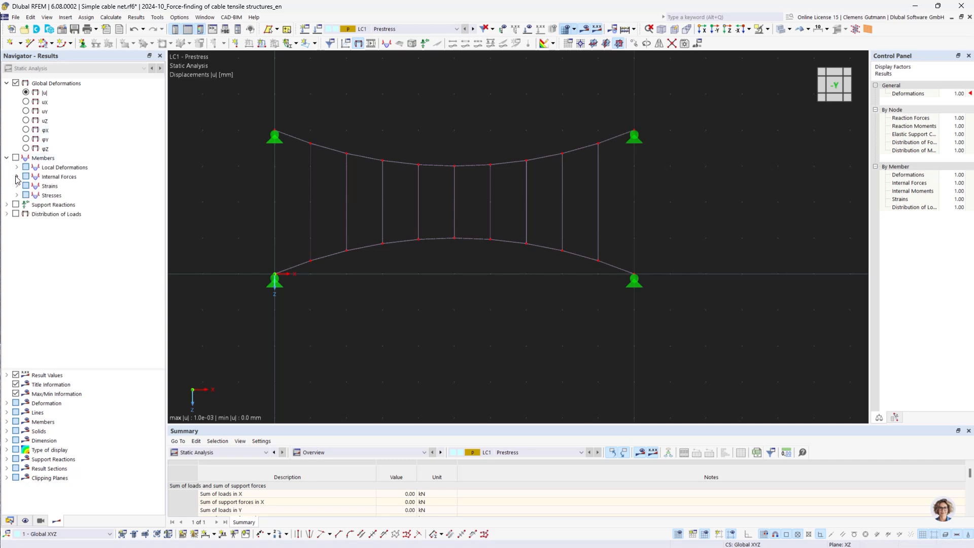
click(17, 176)
click(36, 186)
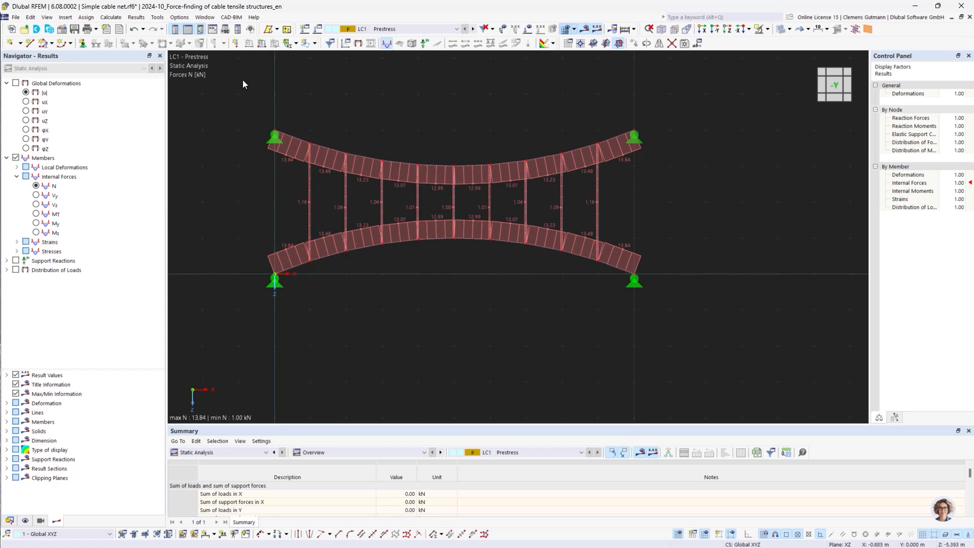
drag(238, 100, 712, 206)
key(Escape)
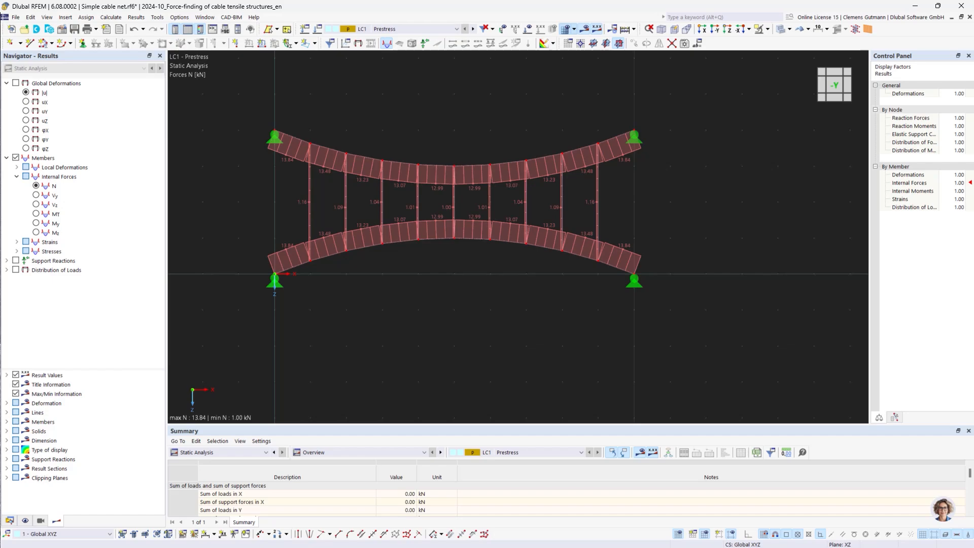
- Switch to Visual Studio Code and review the load case number used for reading results in the prestress export script
drag(0, 191, 211, 1)
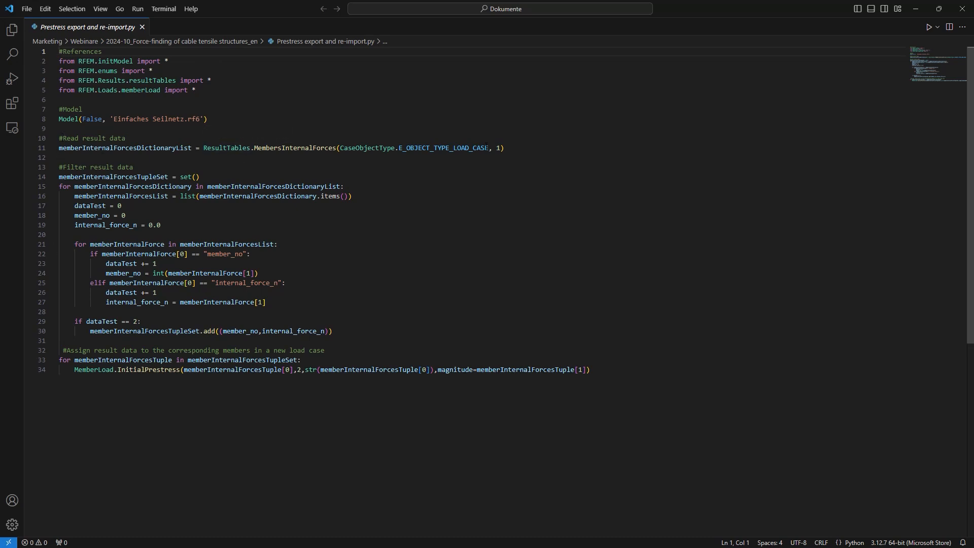
double_click(498, 148)
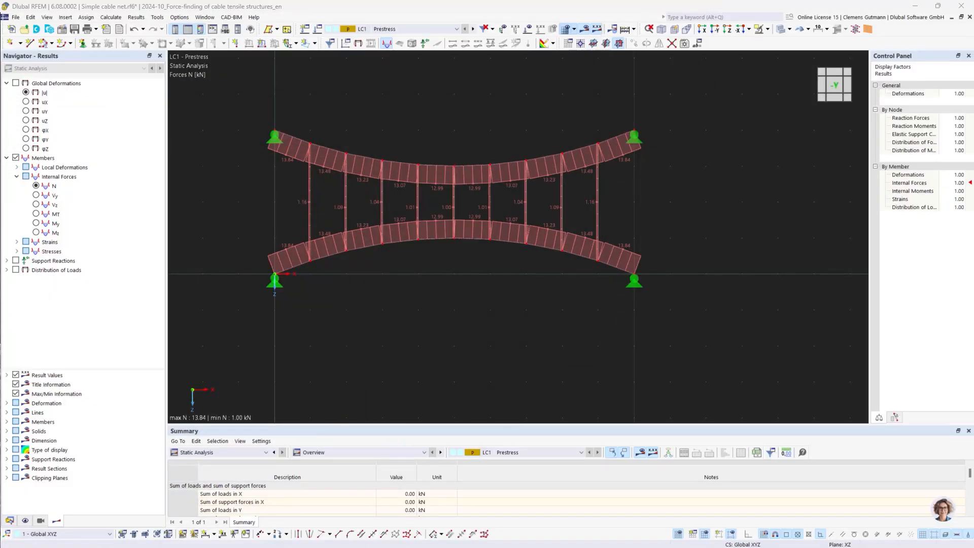
- Back in RFEM, create a second load case named "Prestress validation" with the Prestress action category
click(10, 521)
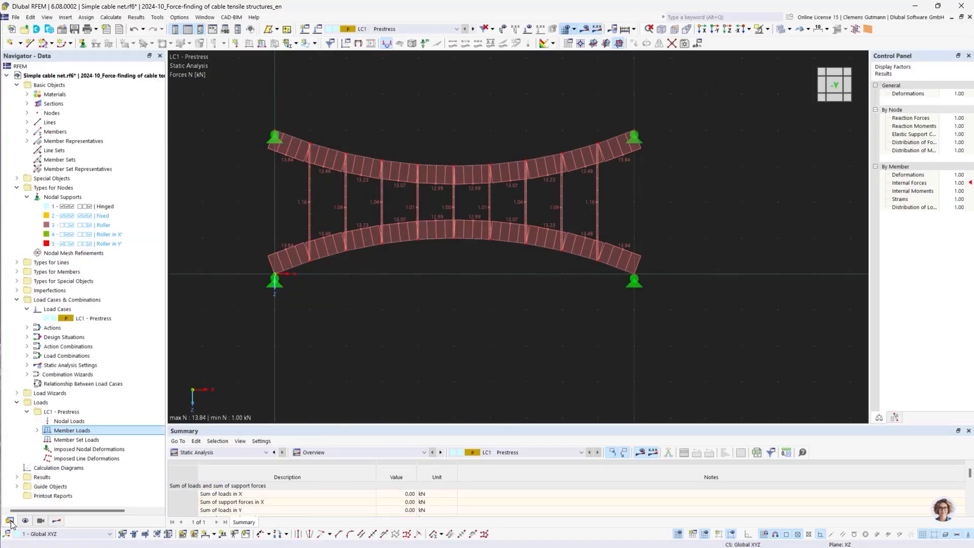
right_click(57, 309)
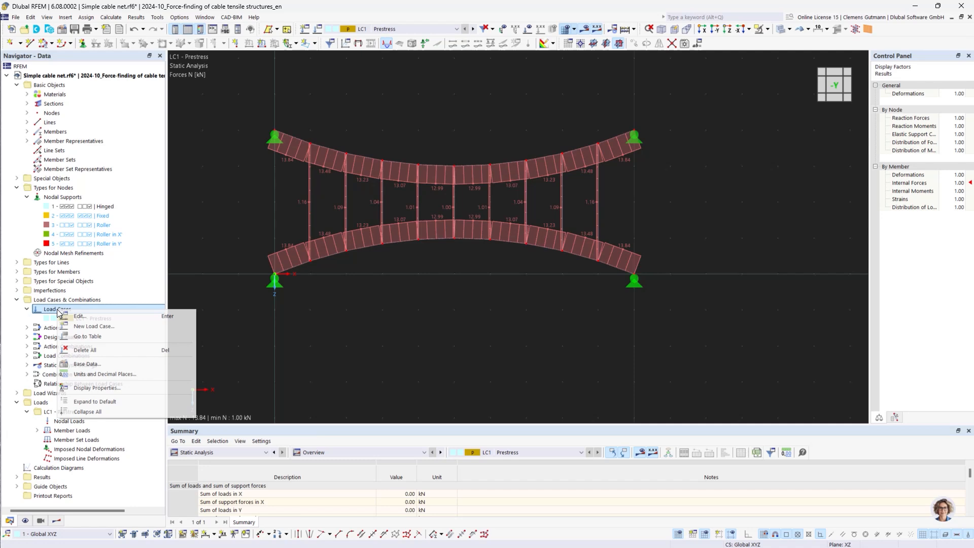
click(92, 327)
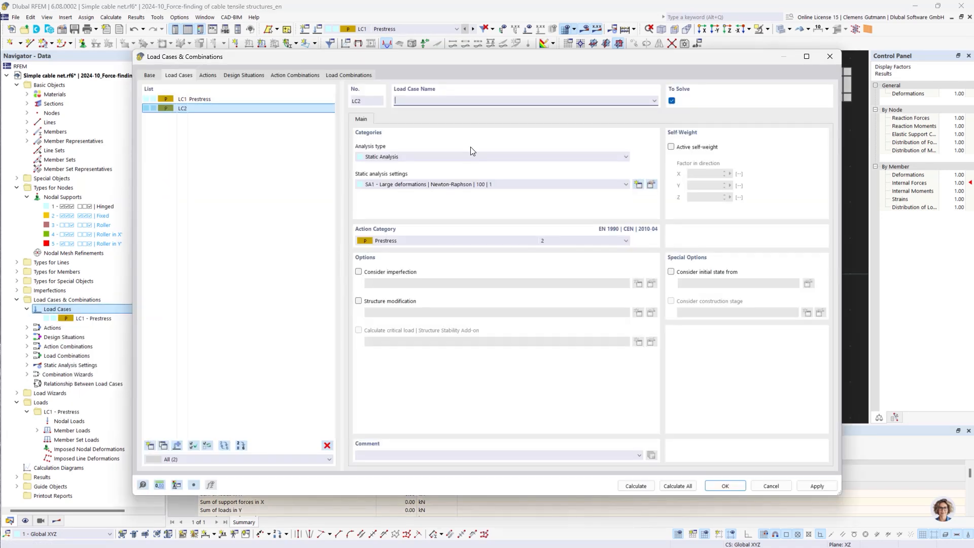
text(Prestress validation)
key(Tab)
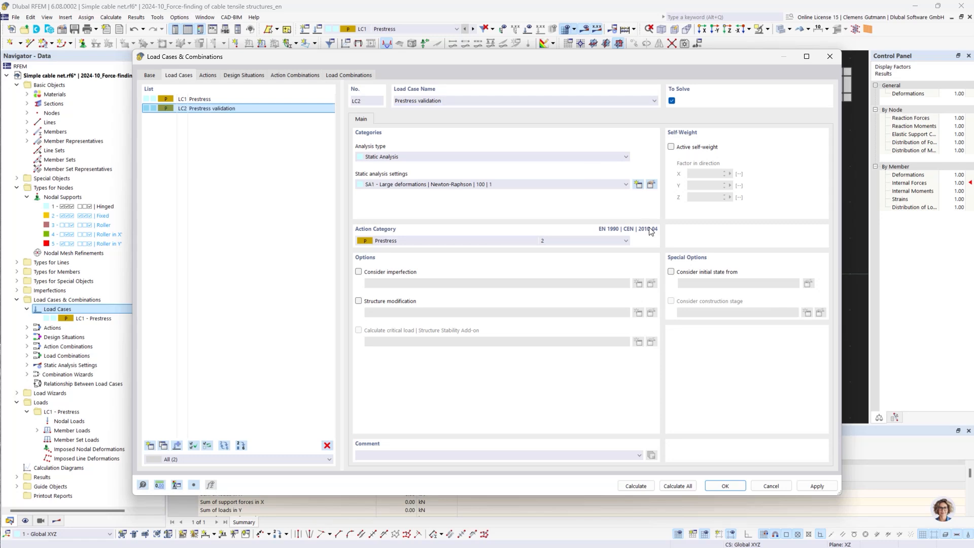
click(715, 485)
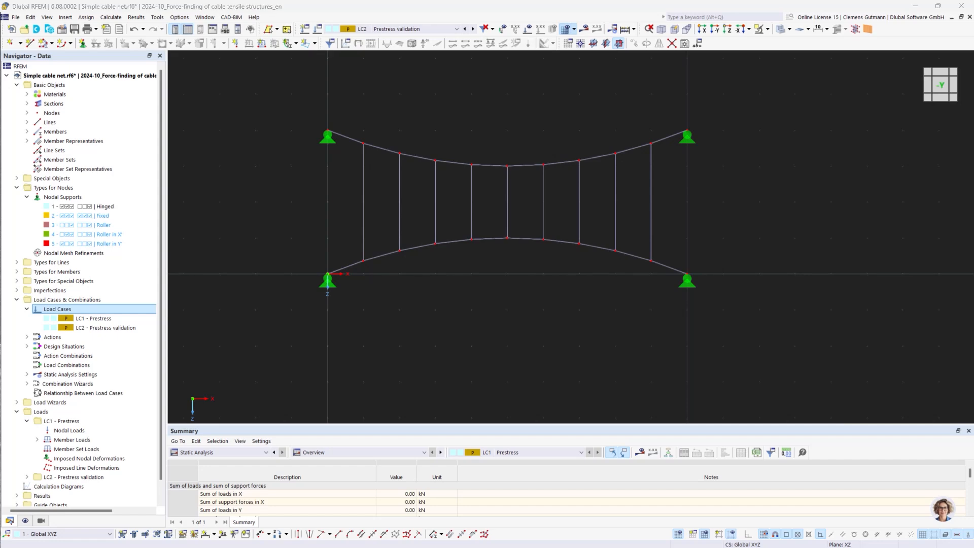
- Switch to Visual Studio Code, set the script's model name to 'Simple cable net.rf6' and run the prestress export and re-import script
key(alt+Tab)
drag(720, 133, 756, 190)
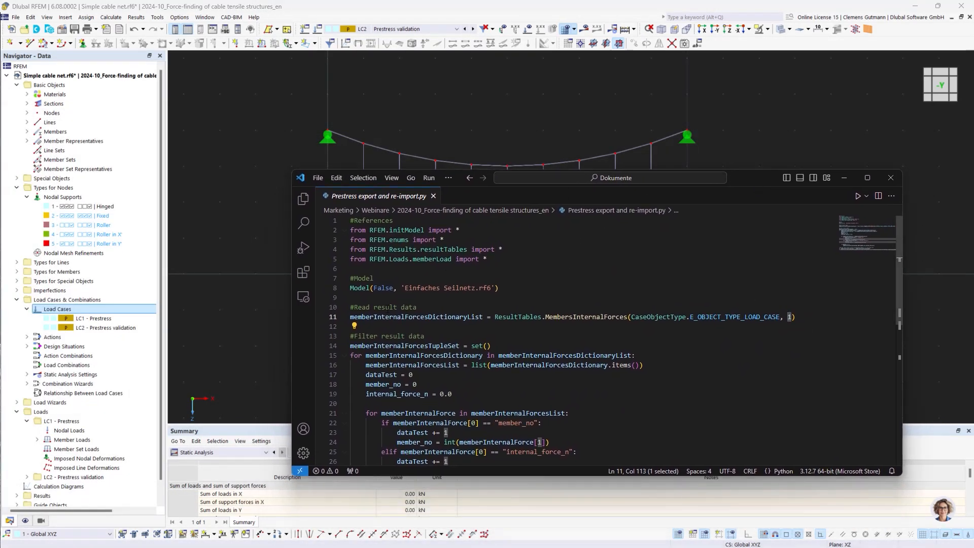
click(408, 288)
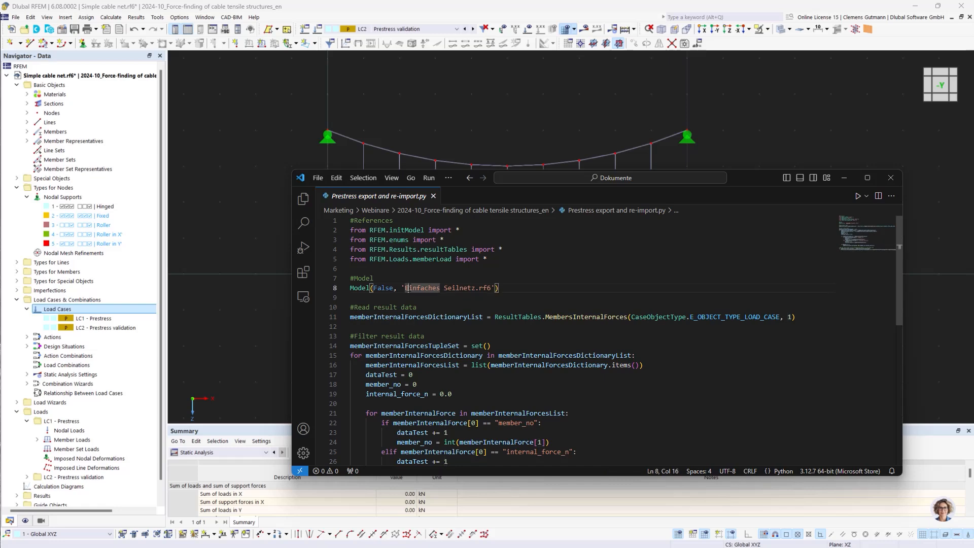
drag(405, 288, 475, 288)
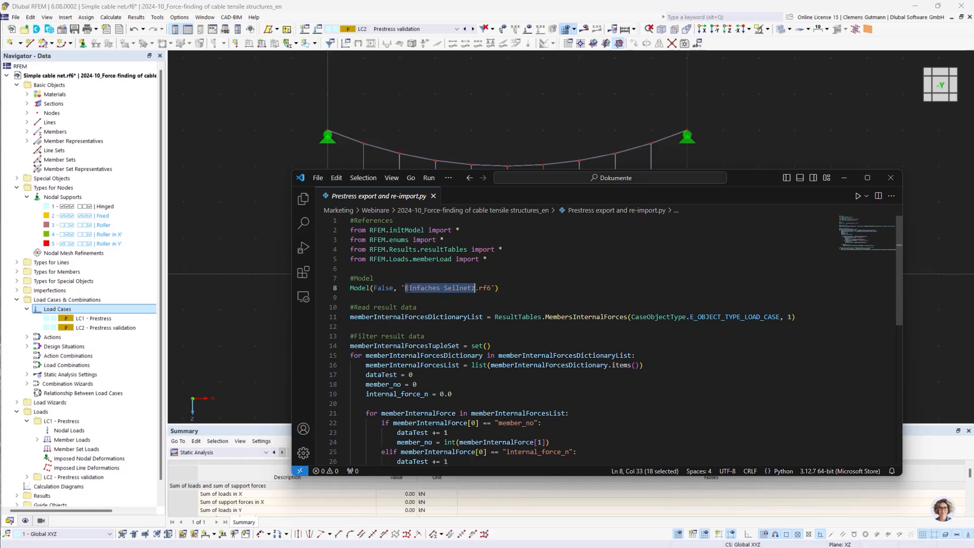
text(Si)
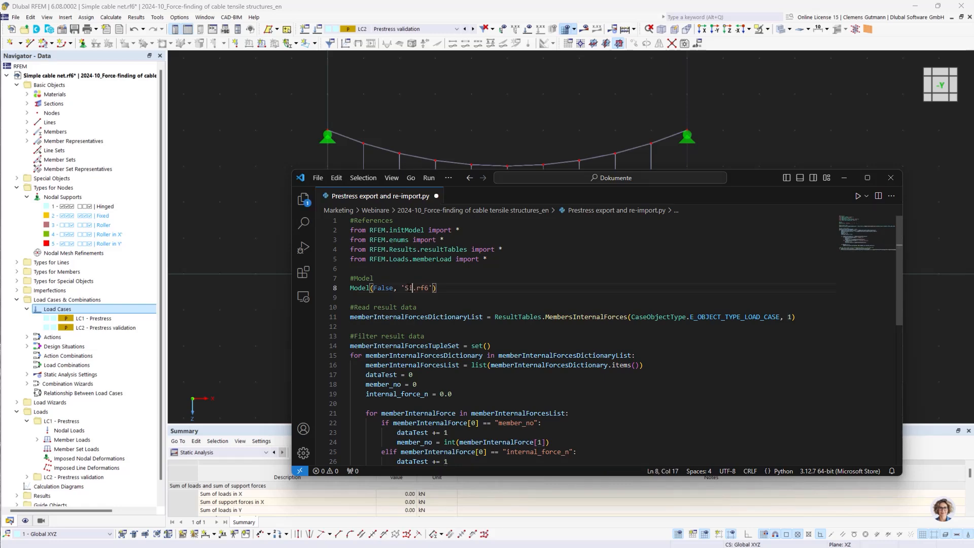
text(mple cable net)
click(858, 197)
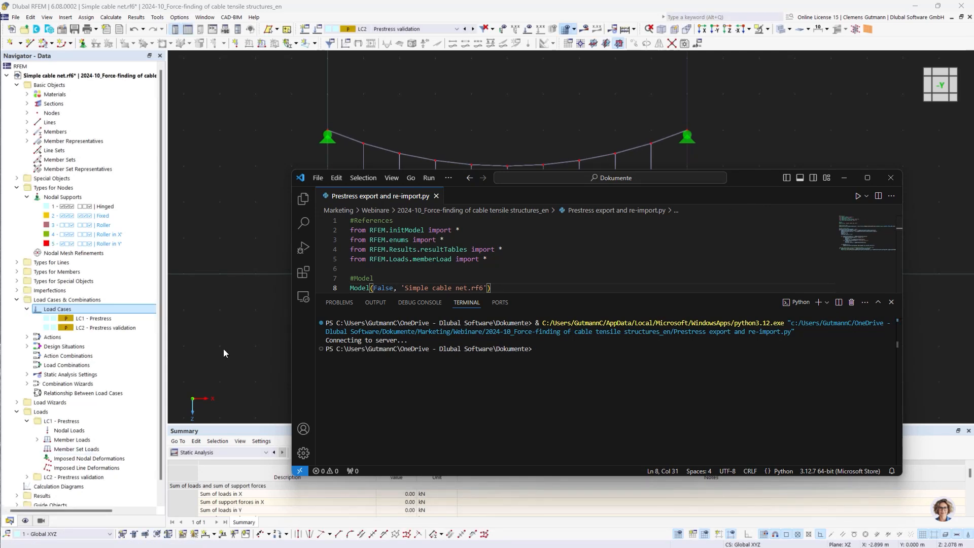
- Switch back to RFEM and display the loads of load case LC2 Prestress validation on the cable net
drag(753, 177, 0, 230)
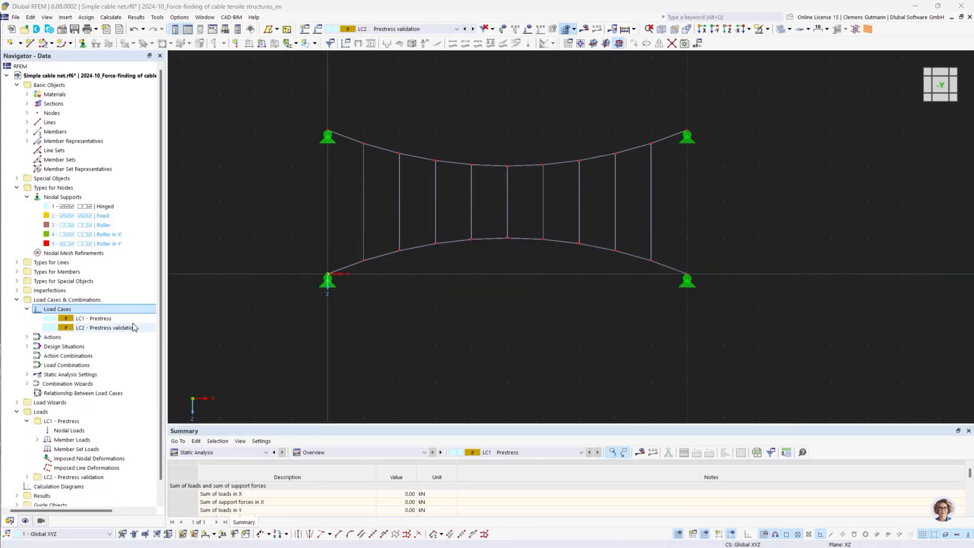
click(124, 319)
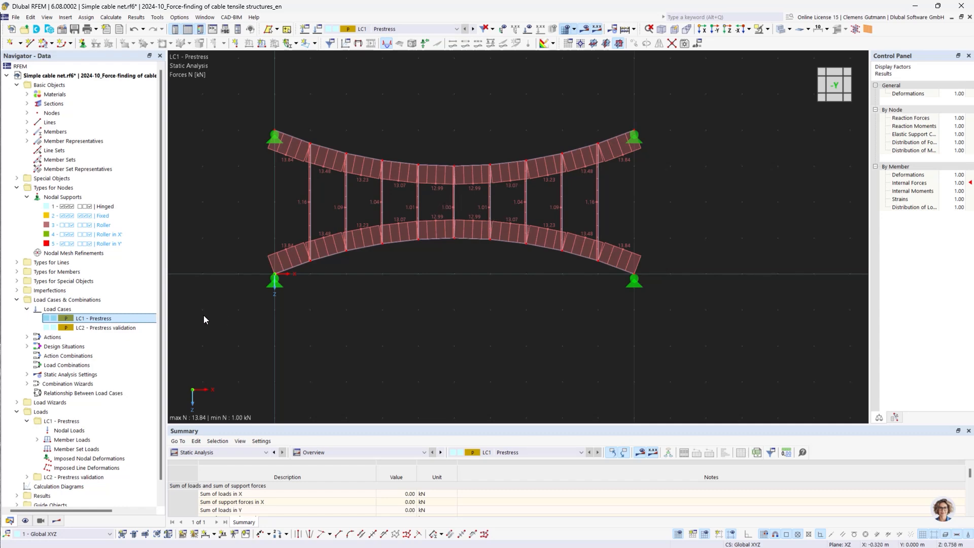
click(473, 29)
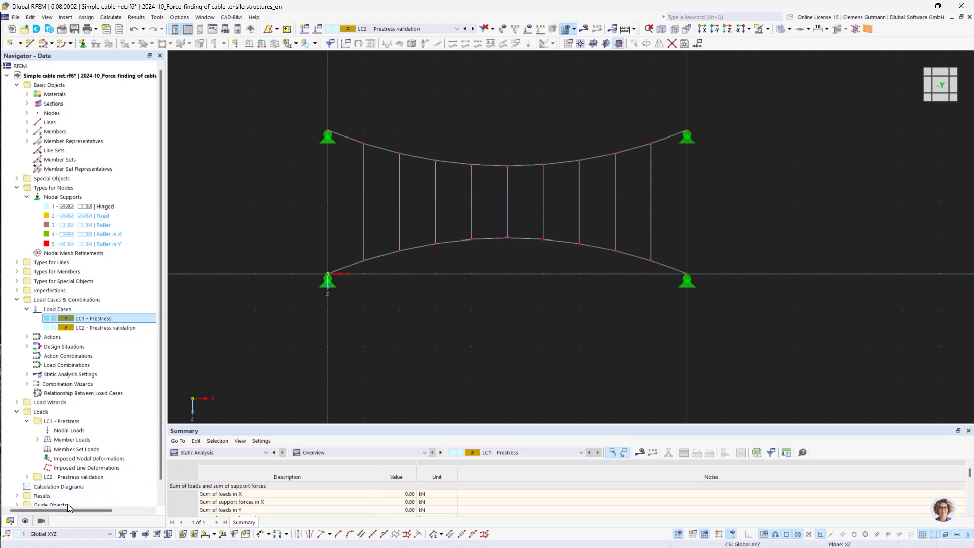
click(531, 30)
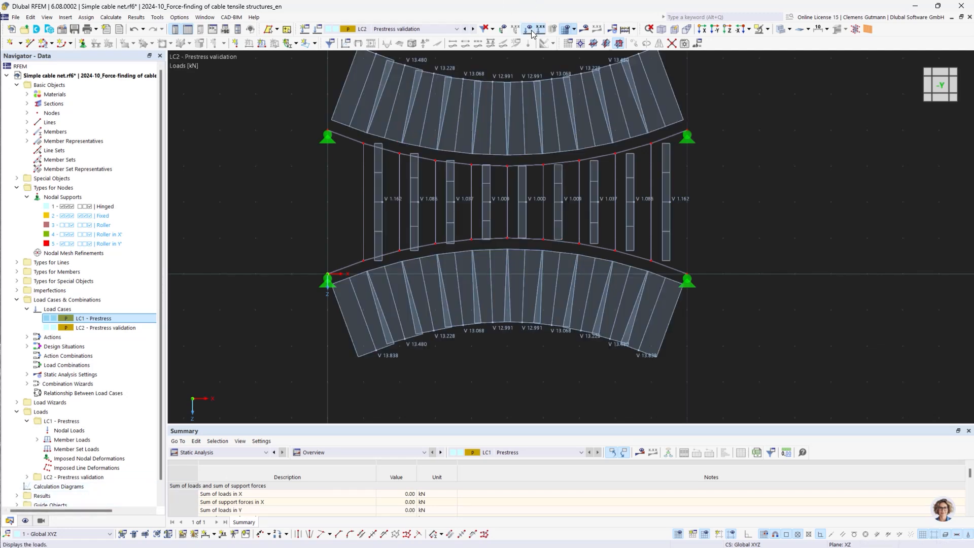
middle_drag(366, 166, 327, 235)
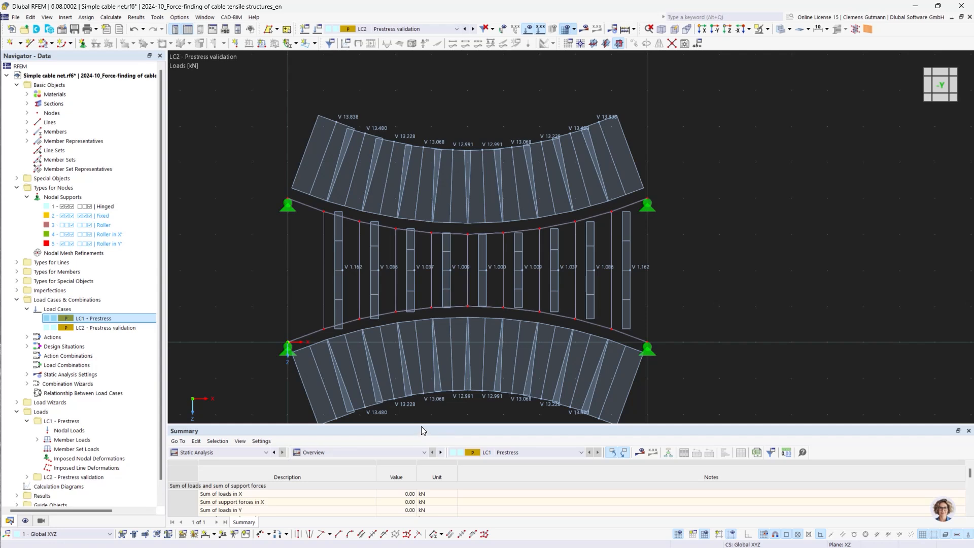
- List the member loads of LC2 Prestress validation in the table and examine the initial prestress assigned to each member
drag(424, 425, 413, 274)
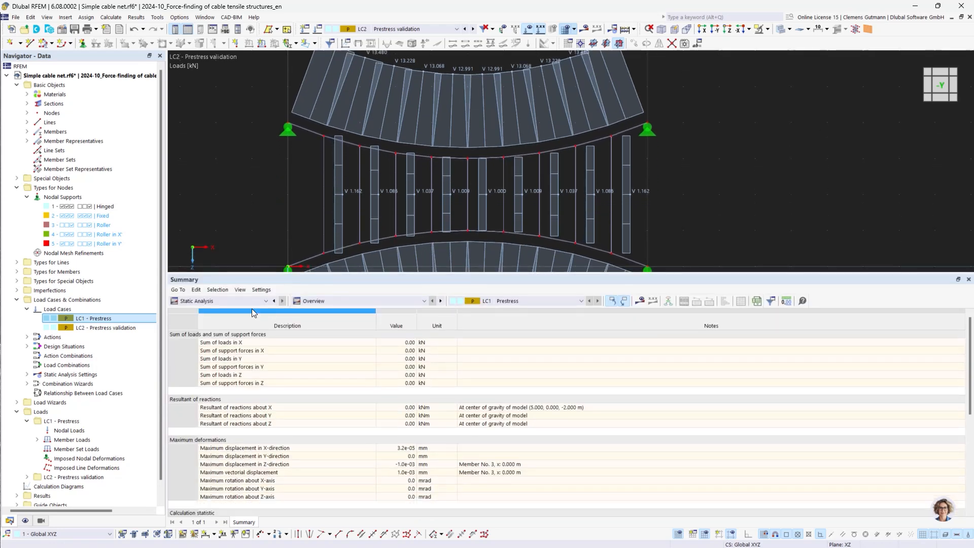
click(244, 301)
click(210, 347)
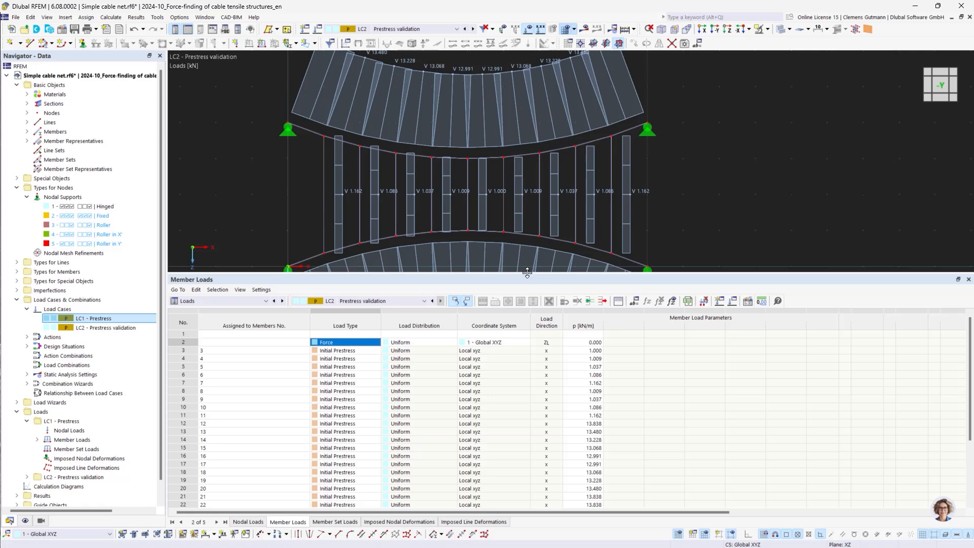
drag(527, 272, 528, 365)
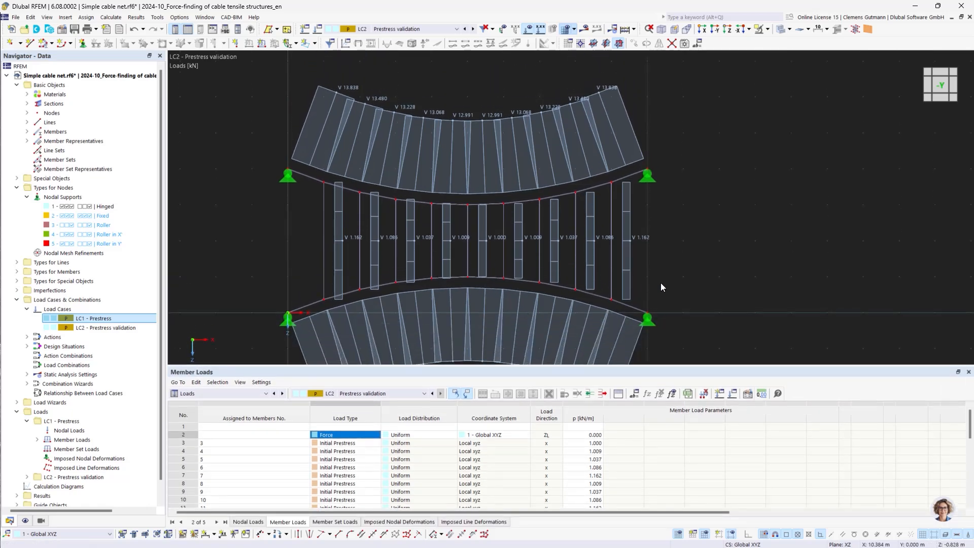
middle_drag(661, 282, 661, 262)
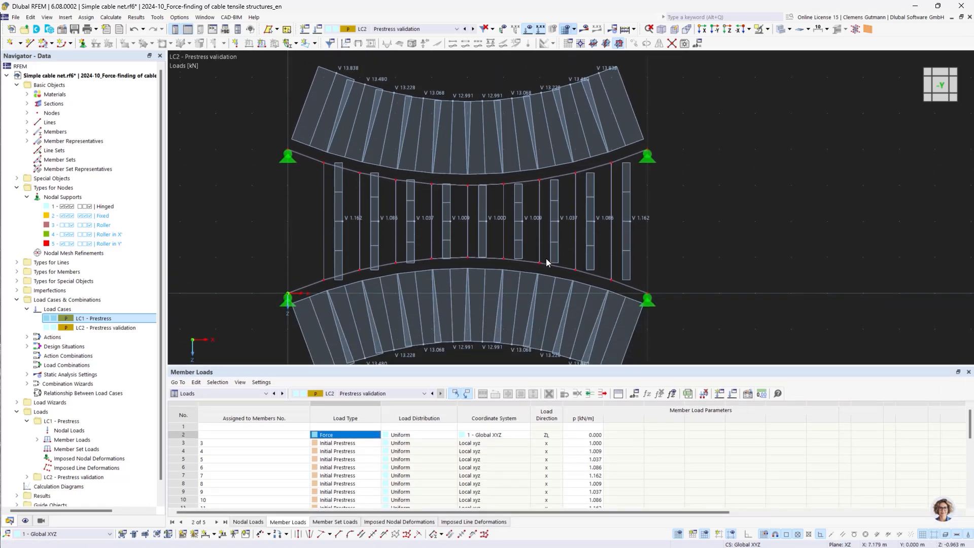
- Calculate the Prestress validation load case and compare the members' axial forces N with the applied prestress loads
click(584, 36)
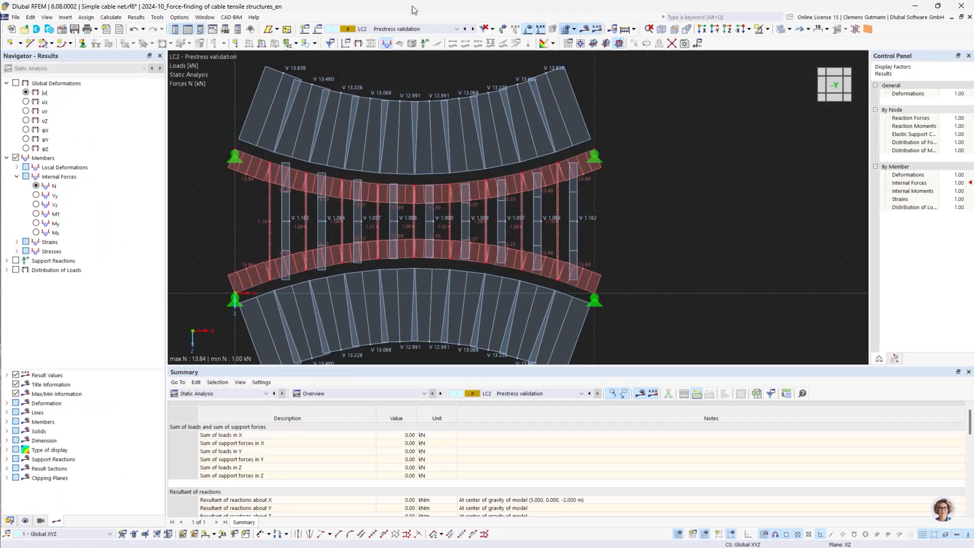
scroll(236, 112, up, 2)
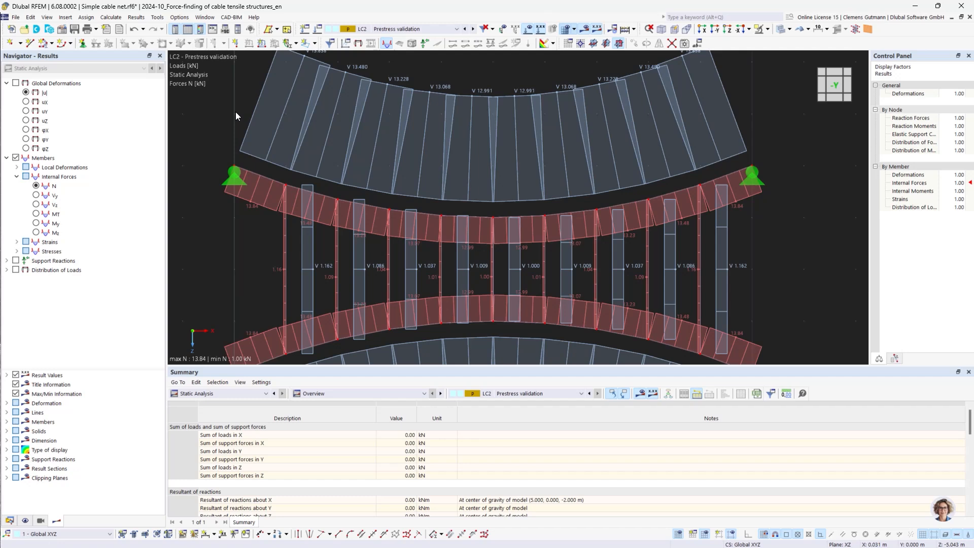
middle_drag(226, 114, 232, 162)
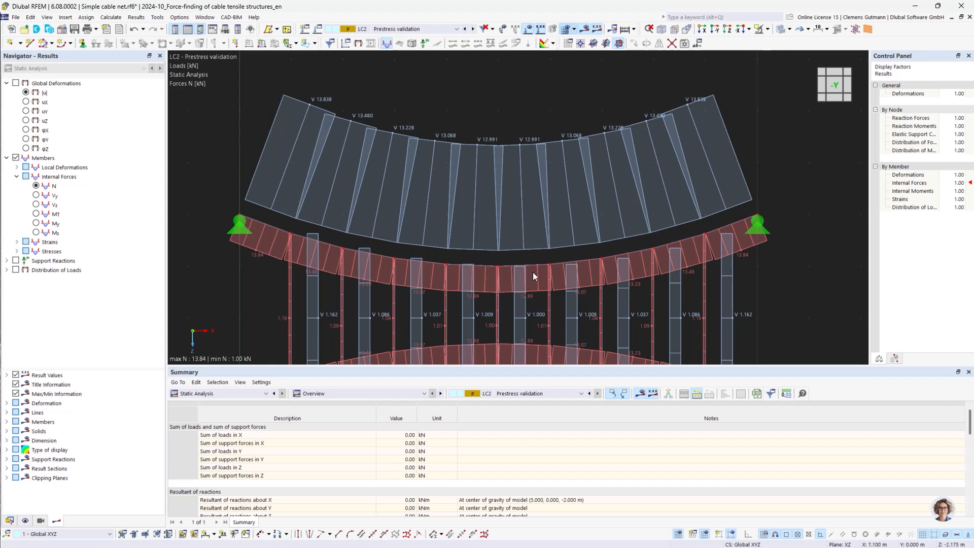
- Display the global deformations |u| of LC2 with the loads hidden and examine the whole cable net
click(26, 92)
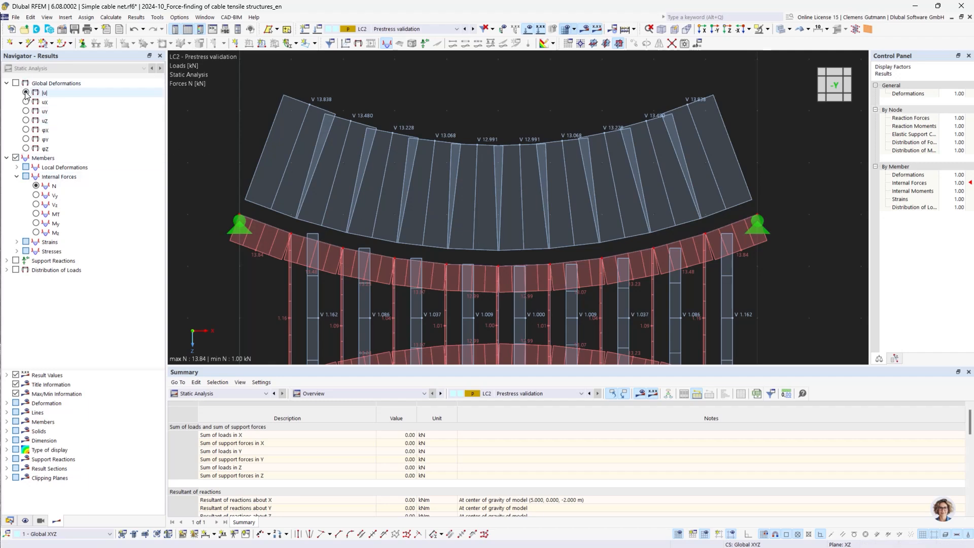
click(529, 30)
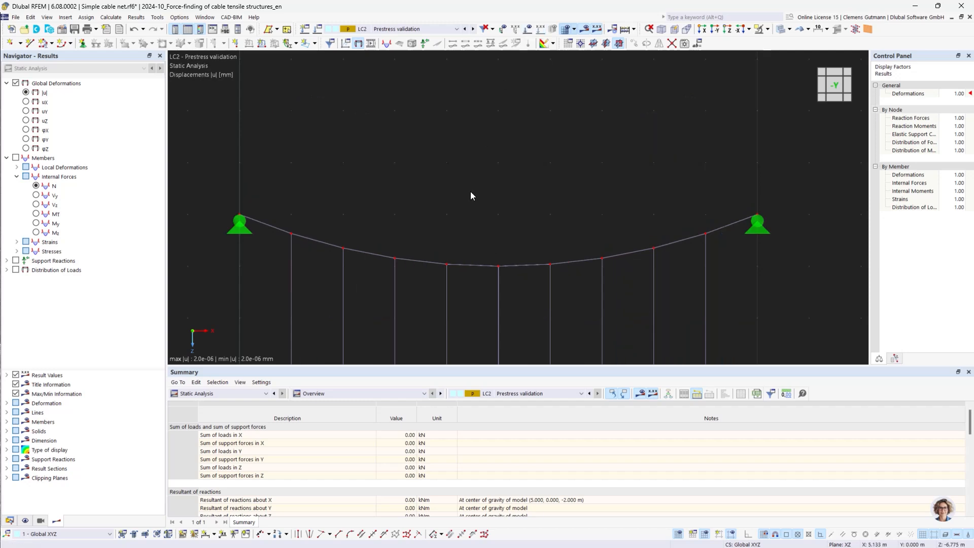
middle_drag(500, 320, 499, 180)
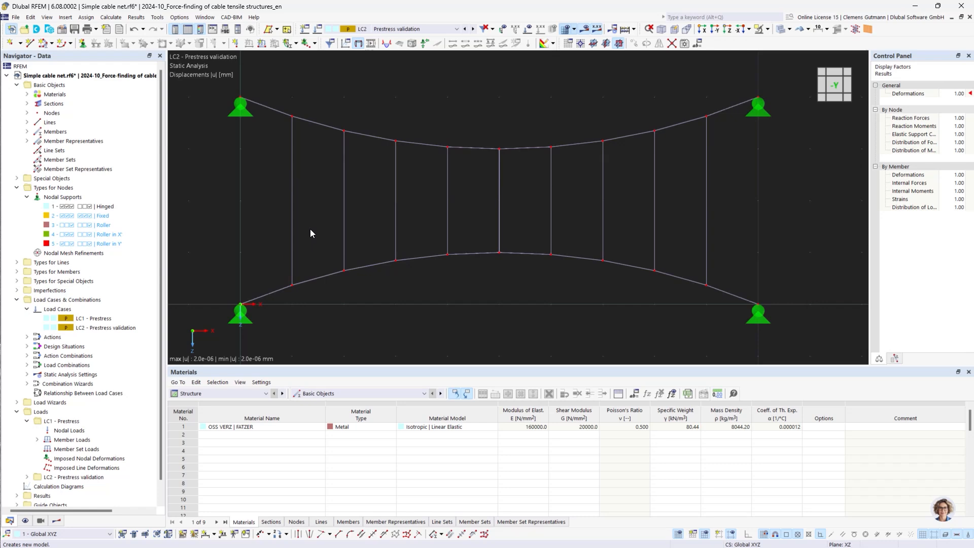
- Start a new model named "Climbing frame" with surfaces and solids deactivated as main objects
key(ctrl+n)
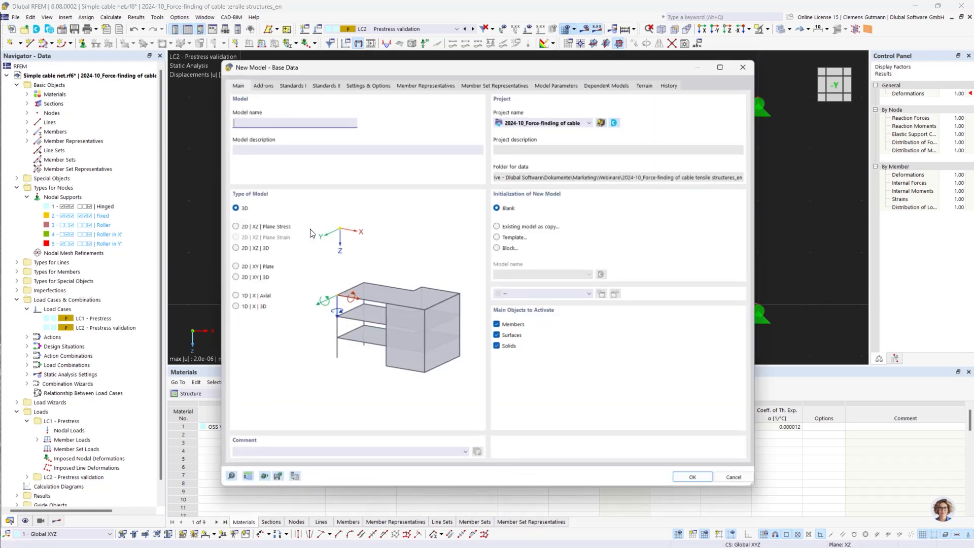
text(Cl)
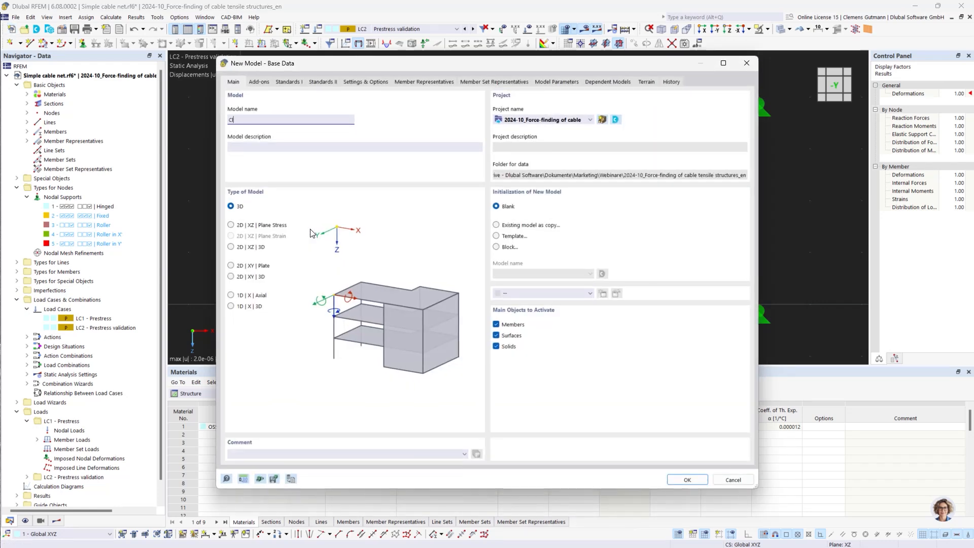
text(imbing frame)
key(Tab)
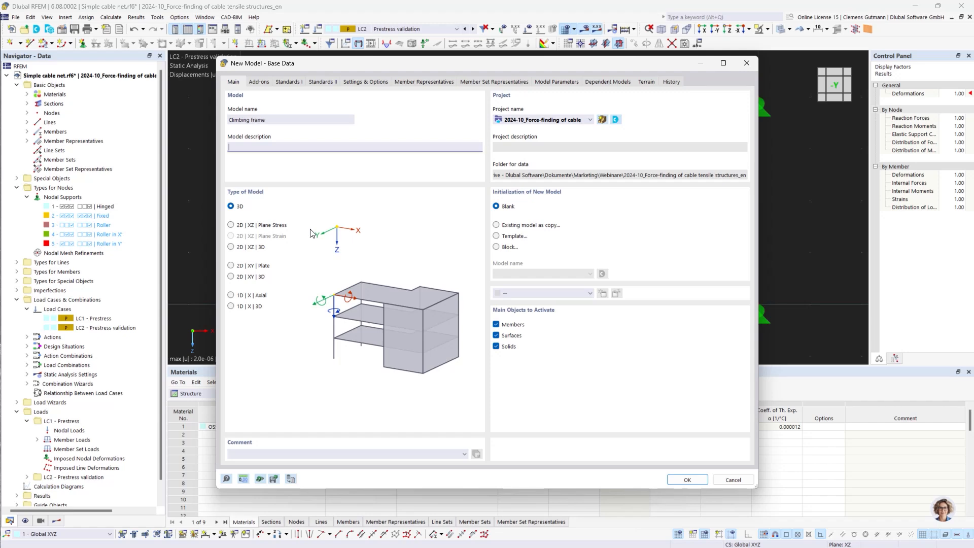
click(497, 335)
- Activate the Form-Finding add-on, orient the global Z-axis upward and create the new model
click(262, 80)
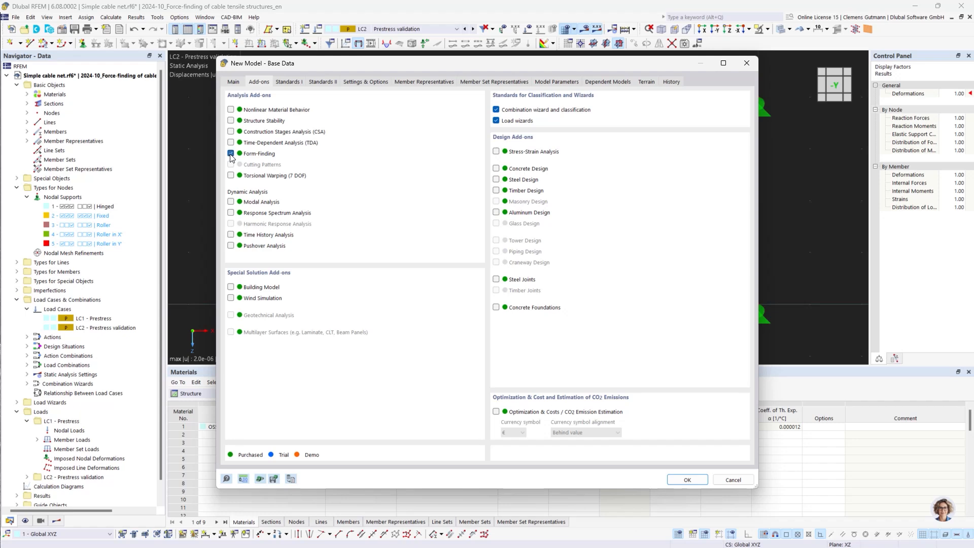
click(354, 82)
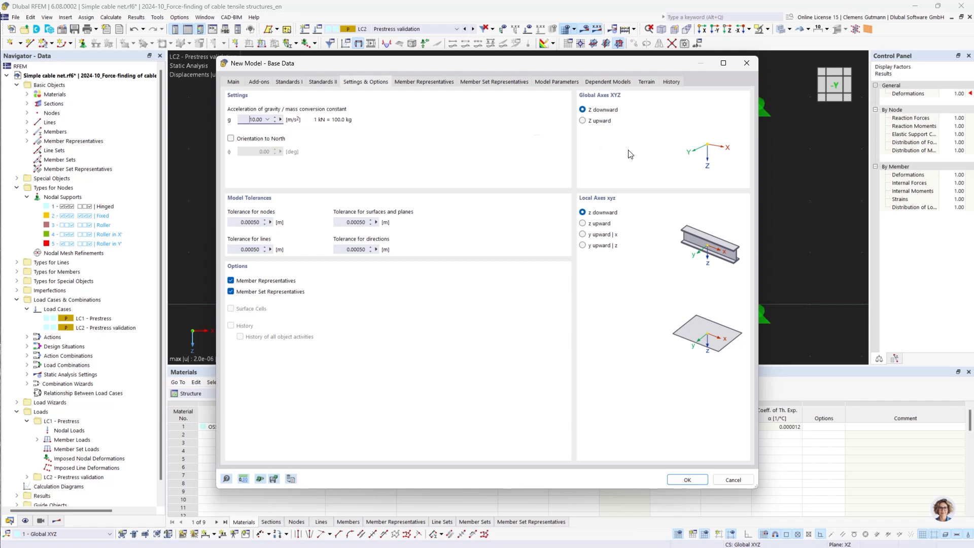
click(584, 121)
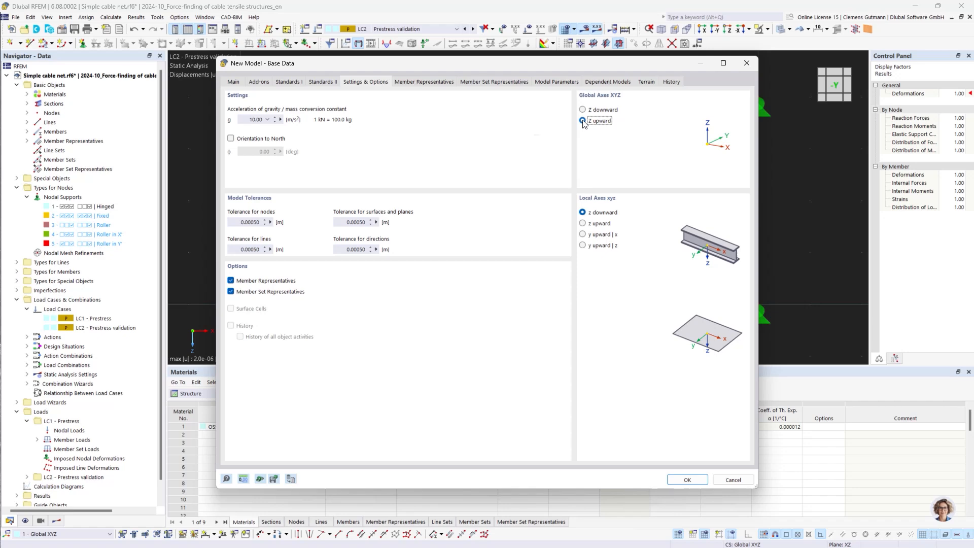
click(689, 480)
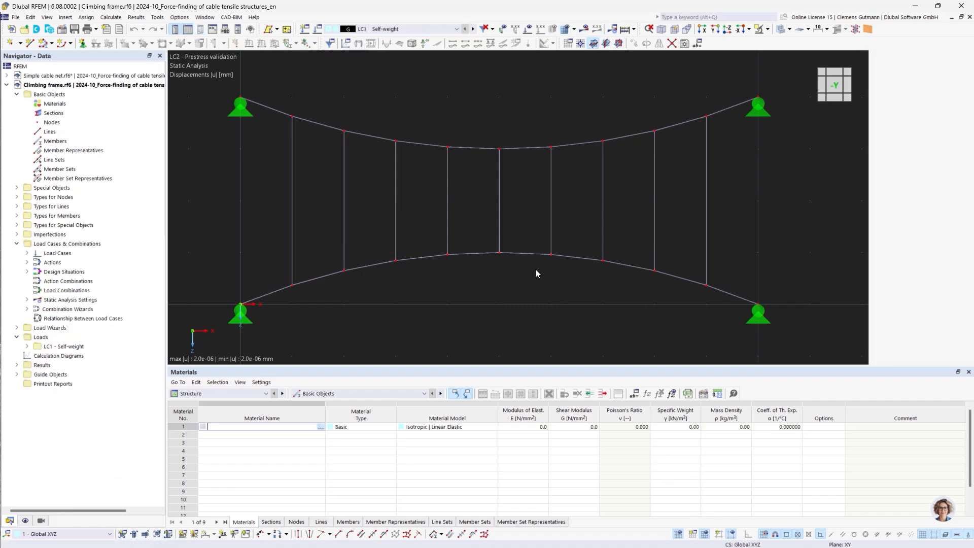
- Import the DXF file Geometry.dxf into the active model with the default insertion and conversion settings
click(16, 17)
mouse_move(155, 297)
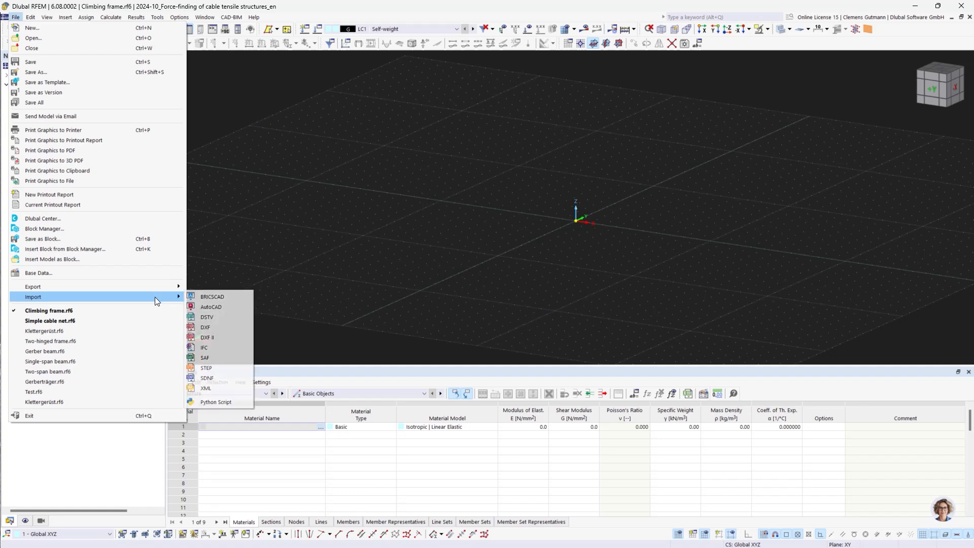
click(214, 328)
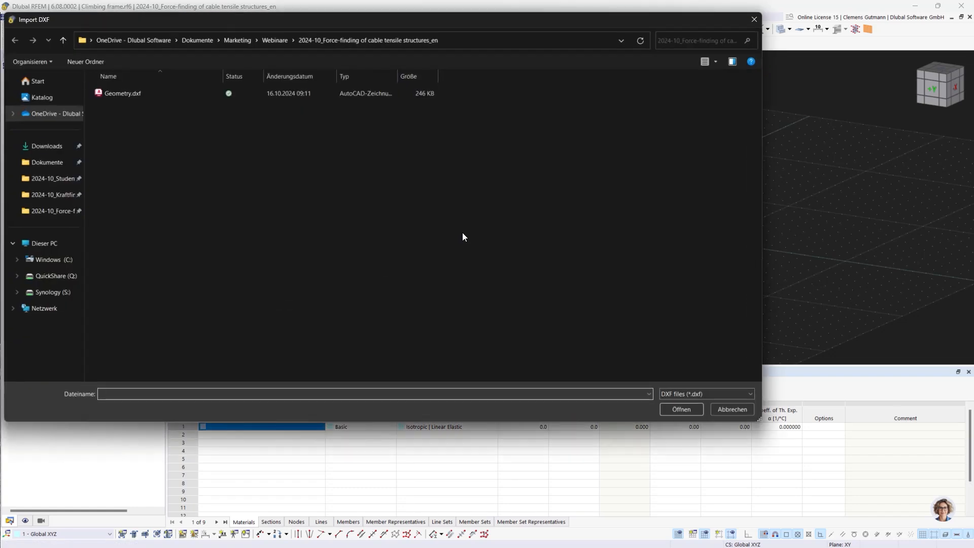
click(156, 96)
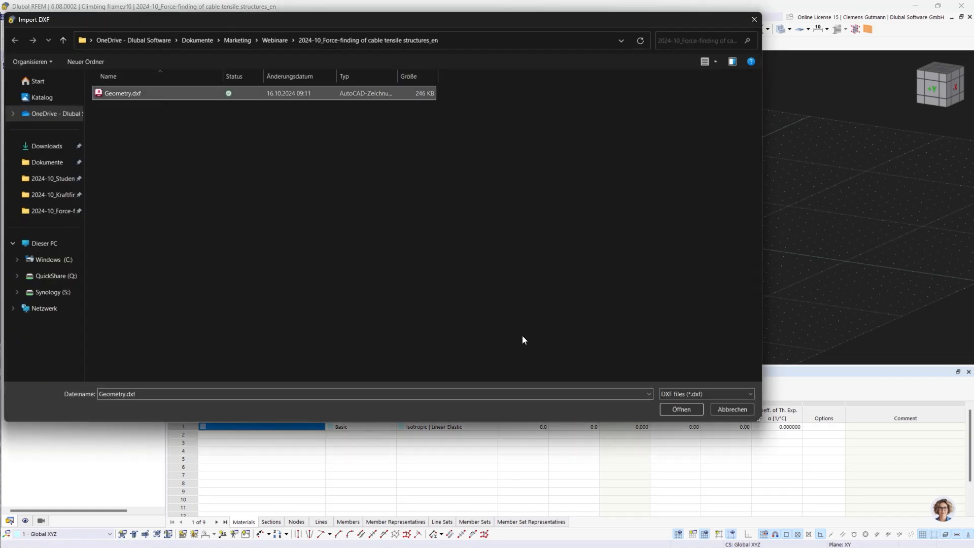
click(697, 410)
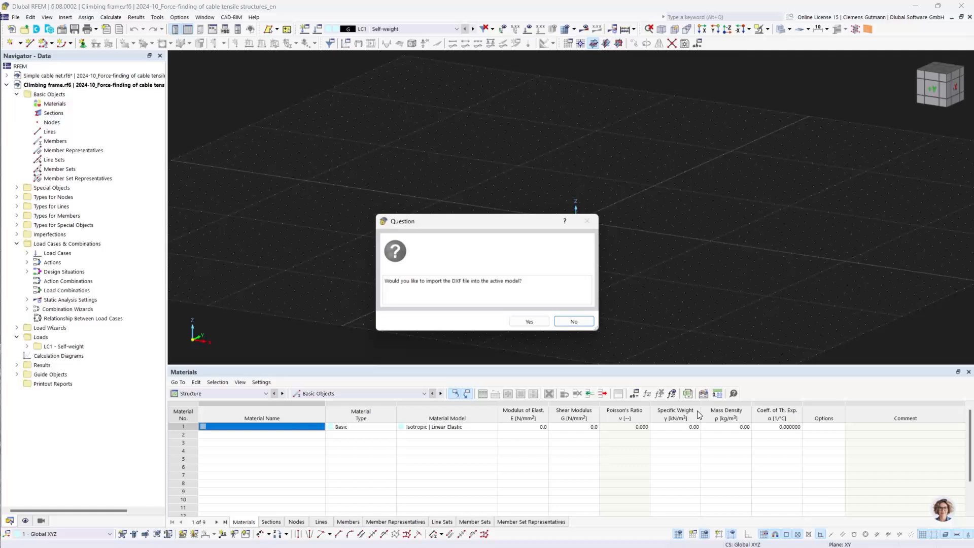
click(532, 322)
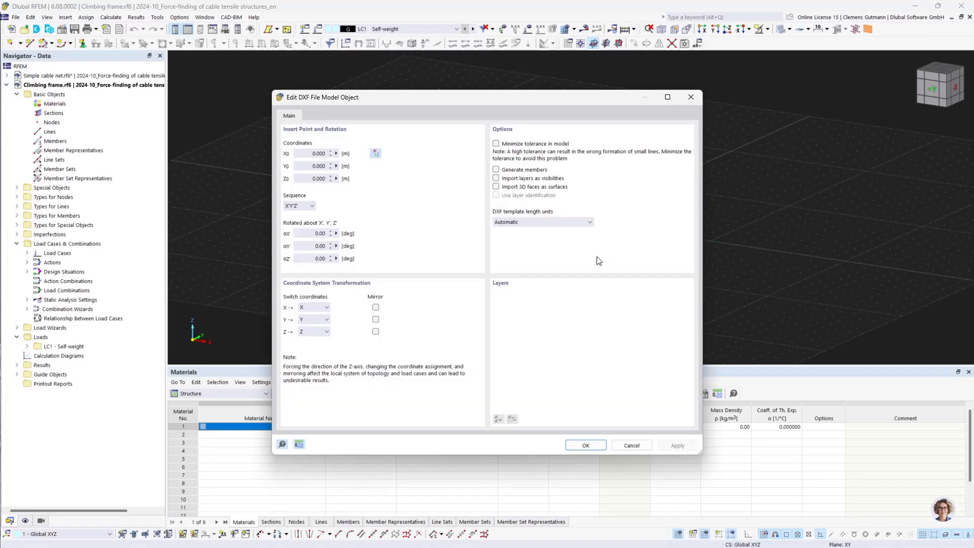
click(586, 445)
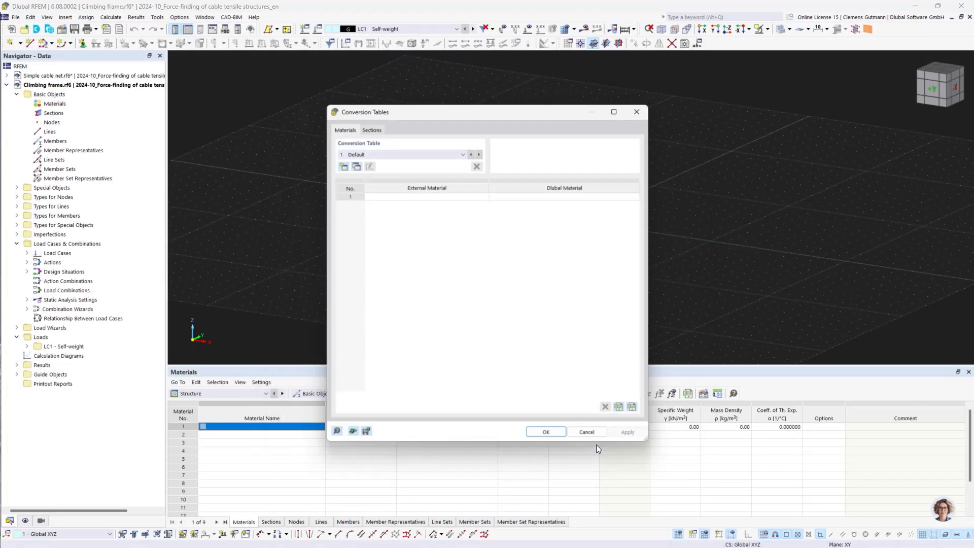
click(534, 435)
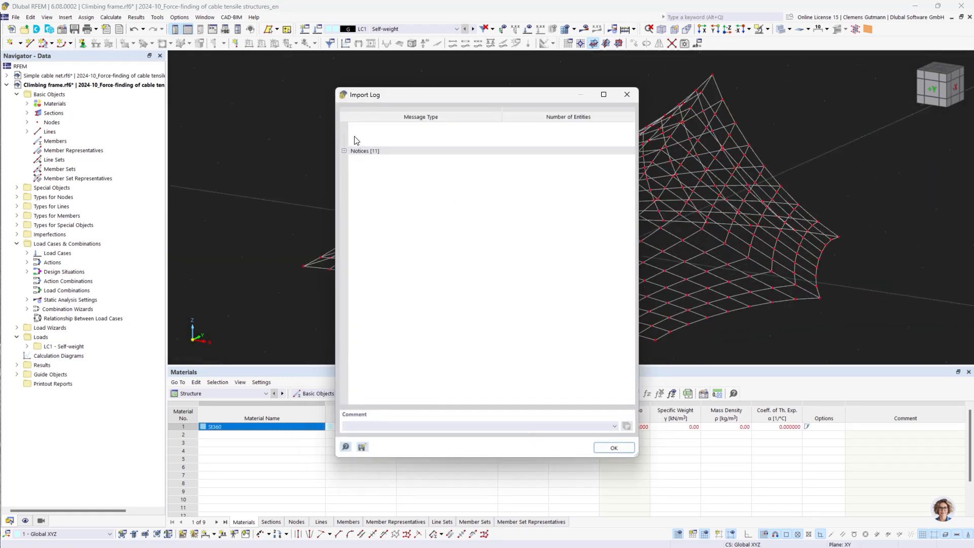
- Review the notices in the DXF import log and close the log
click(345, 151)
click(345, 151)
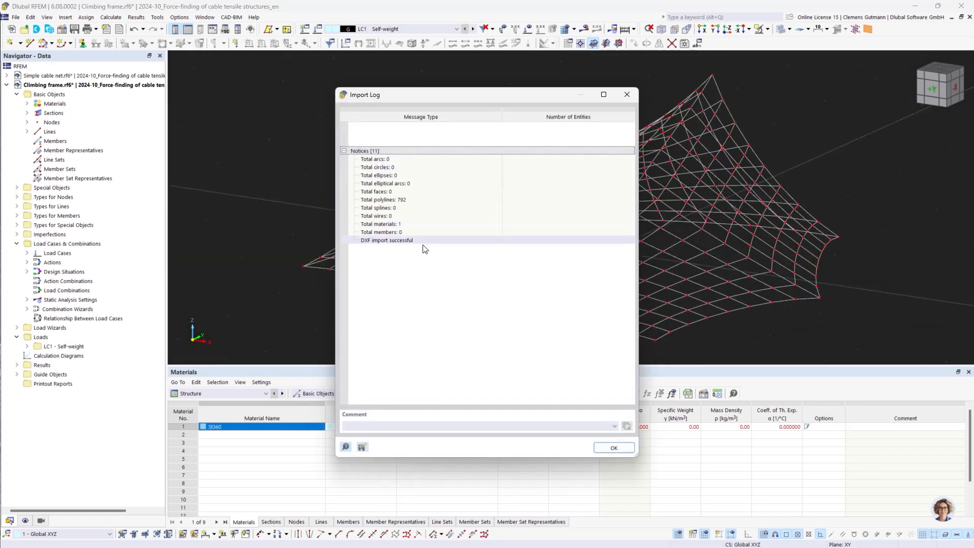
click(613, 453)
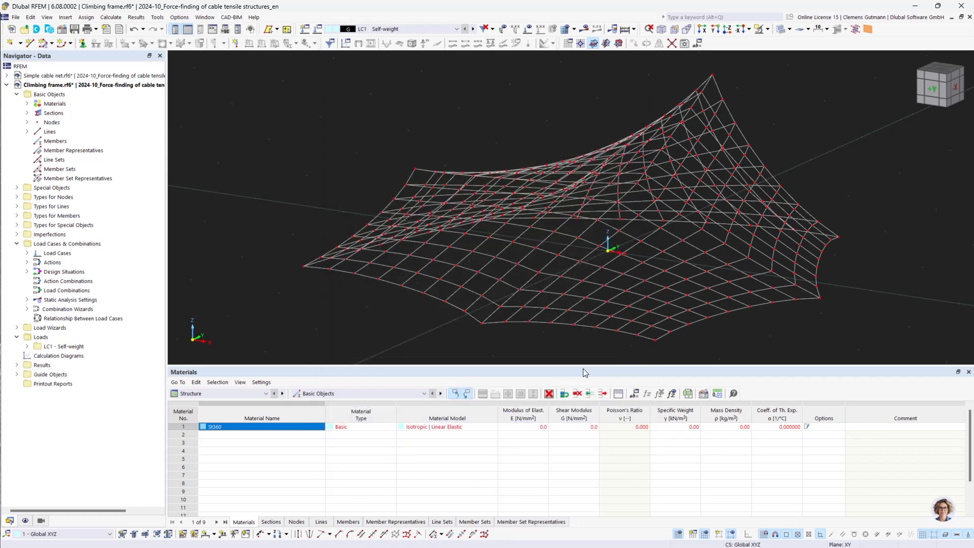
- Check the imported cable net model for identical nodes
scroll(495, 284, down, 2)
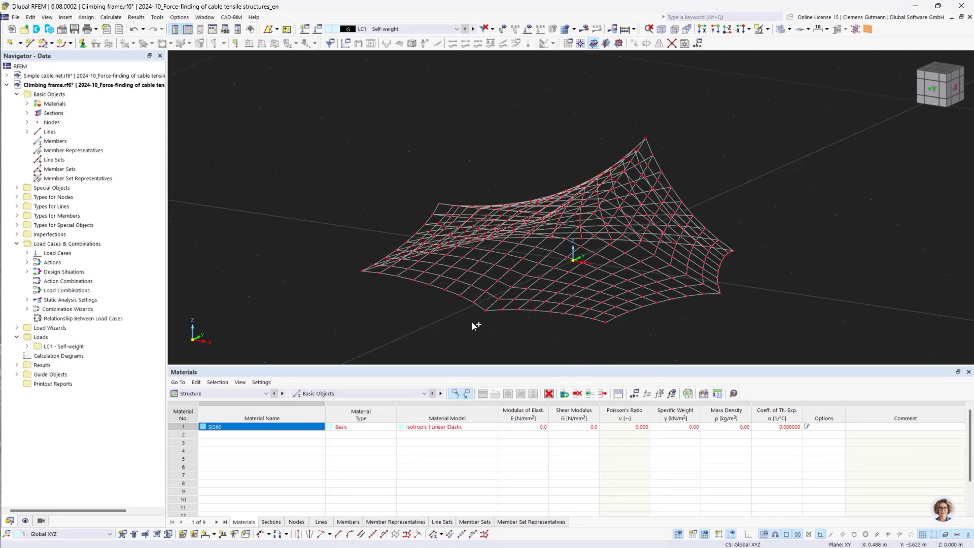
ctrl+middle_drag(476, 325, 628, 331)
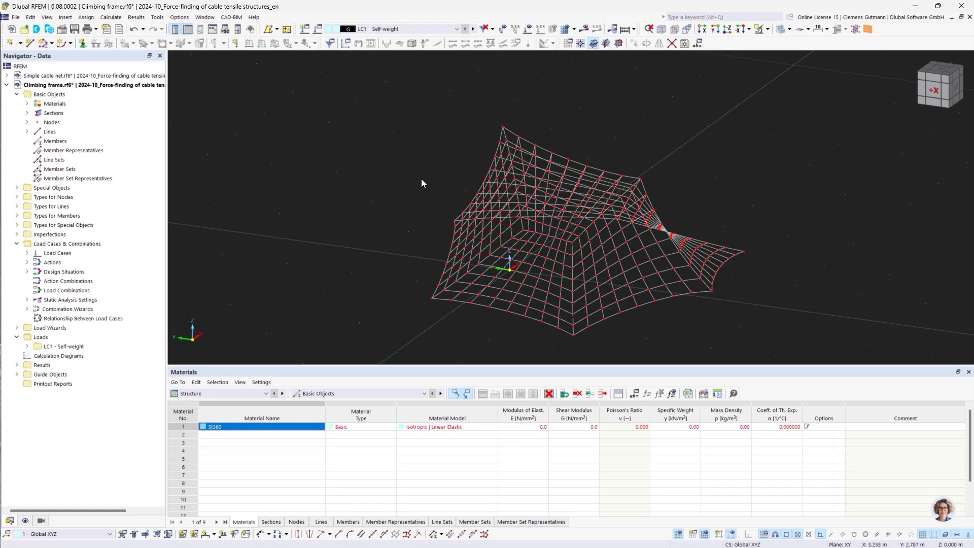
middle_drag(421, 182, 331, 130)
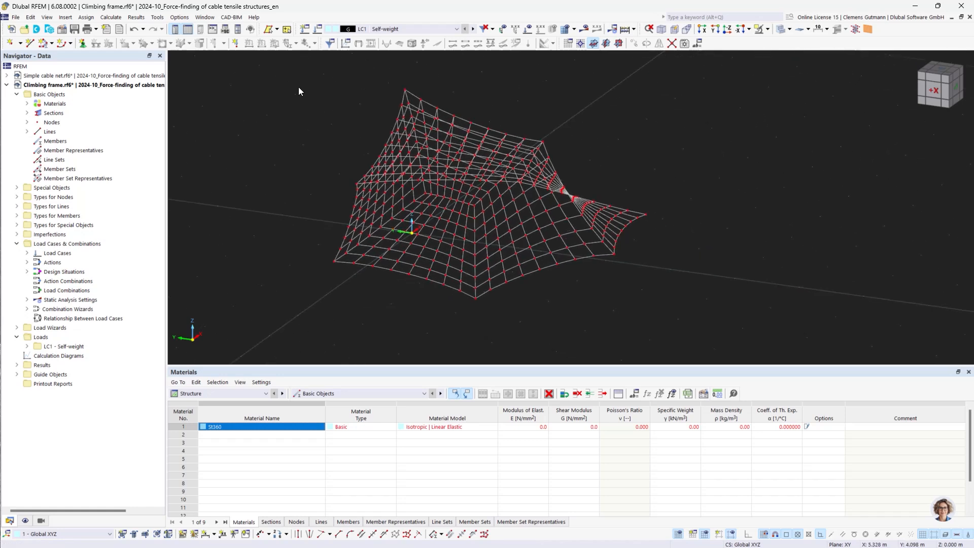
click(205, 18)
mouse_move(159, 18)
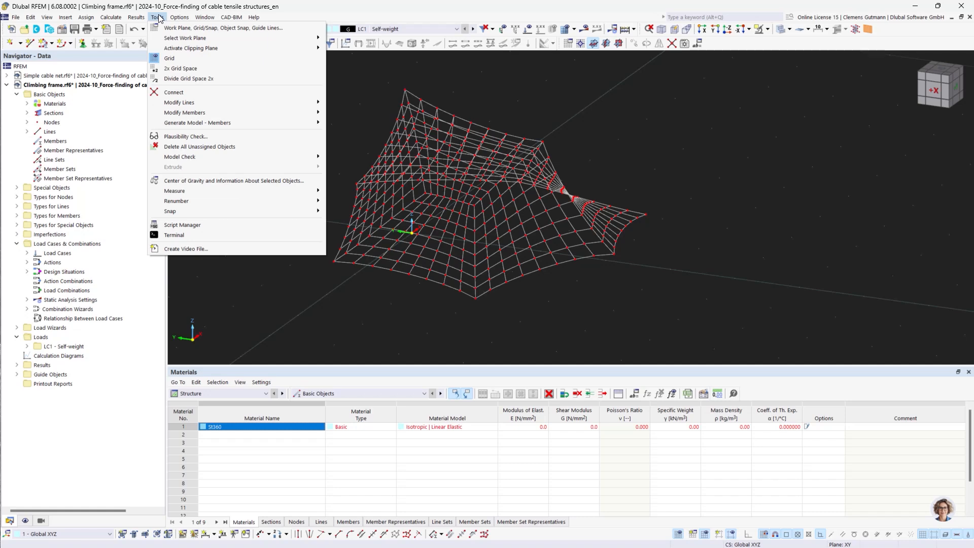
mouse_move(270, 160)
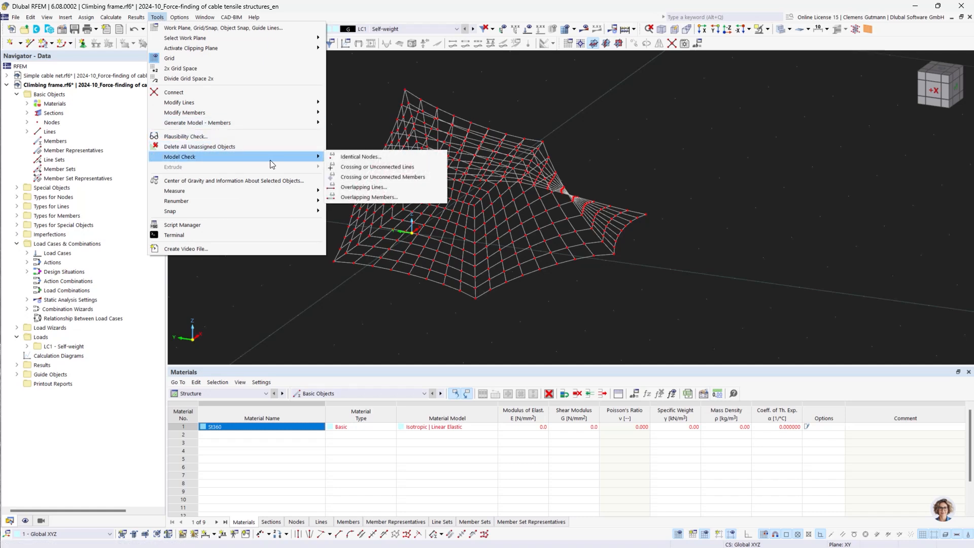
click(376, 160)
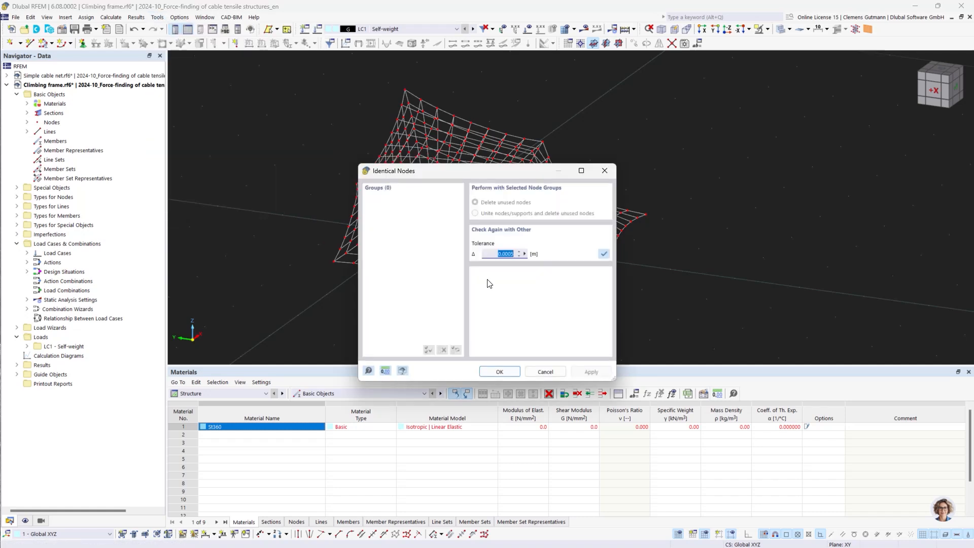
click(545, 371)
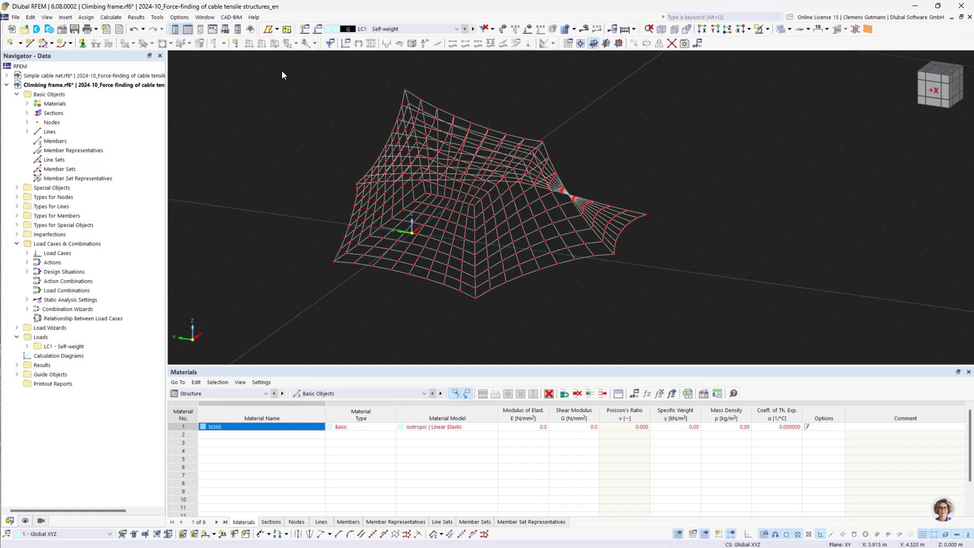
- Run the model check for overlapping lines on the imported net
click(158, 16)
mouse_move(312, 159)
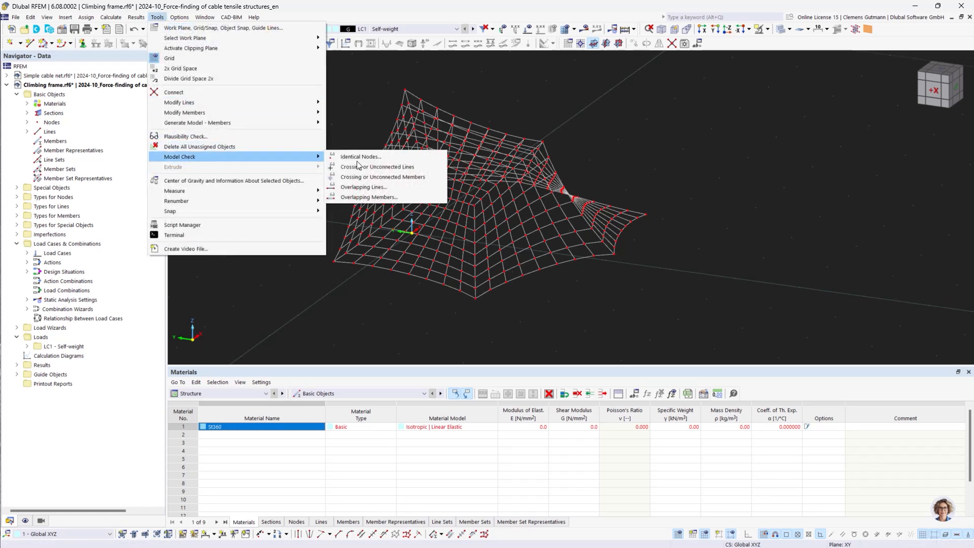
click(394, 187)
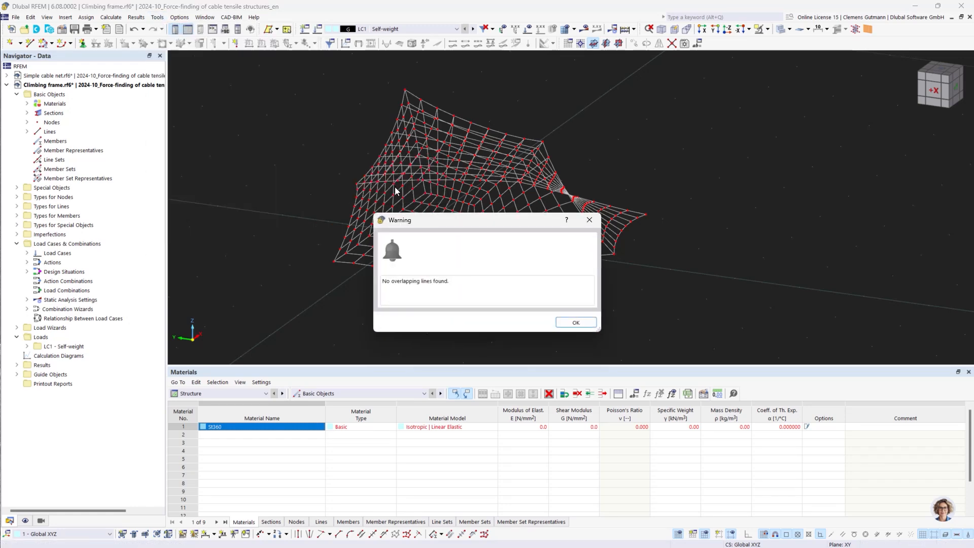
click(570, 324)
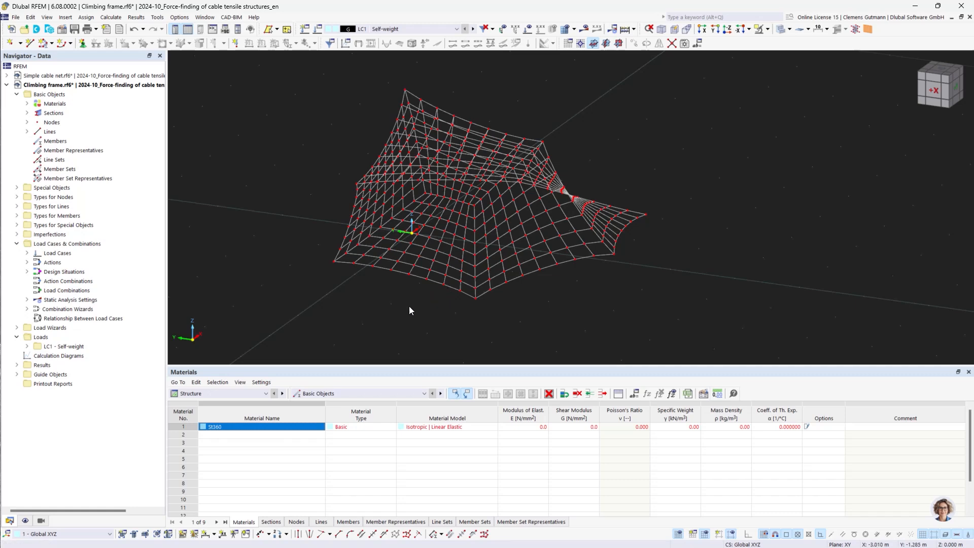
- Replace the imported St360 material with the library material OSS VERZ | FATZER
click(28, 104)
right_click(55, 113)
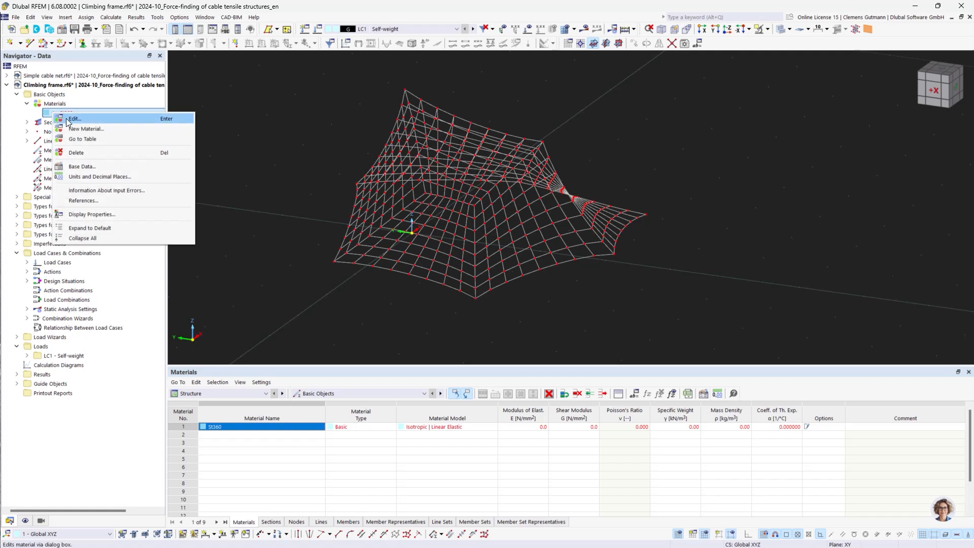
click(68, 119)
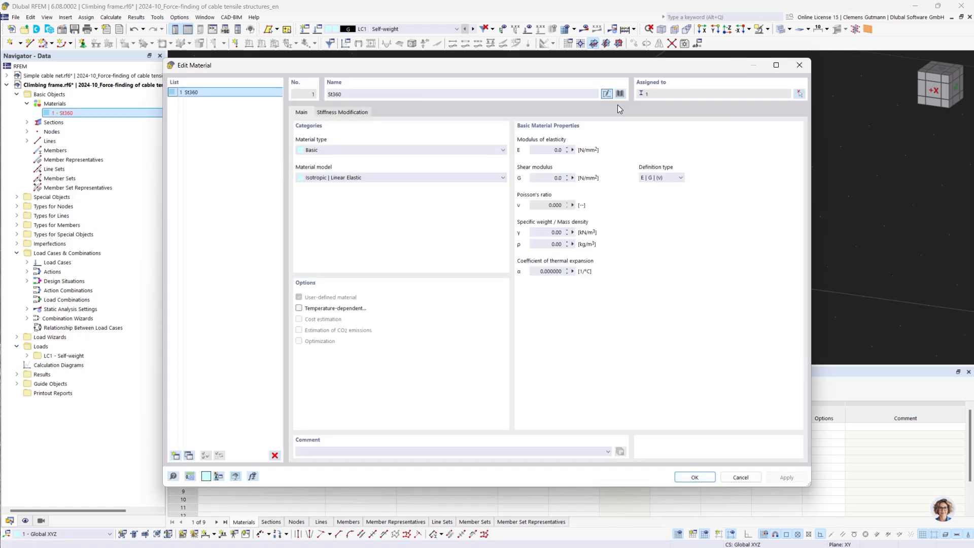
double_click(384, 93)
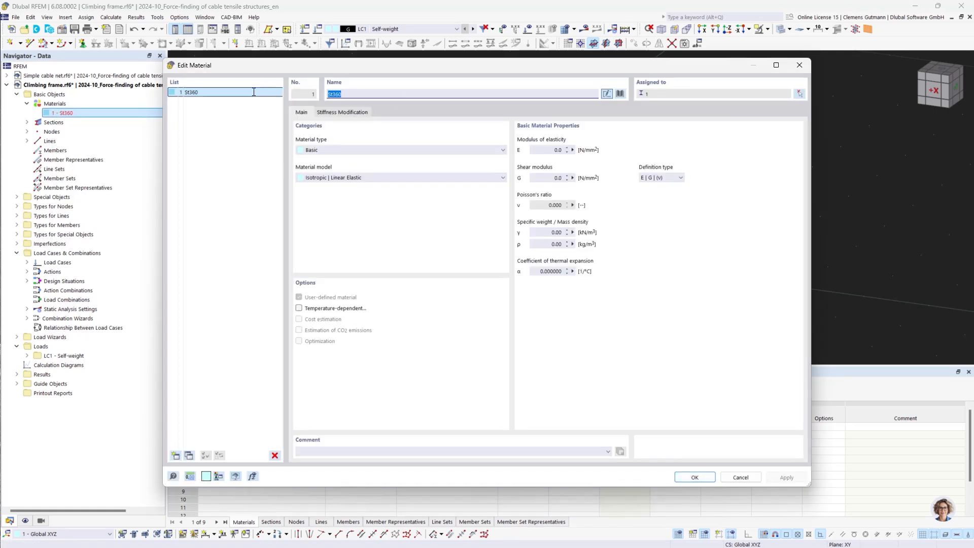
text(Fatz)
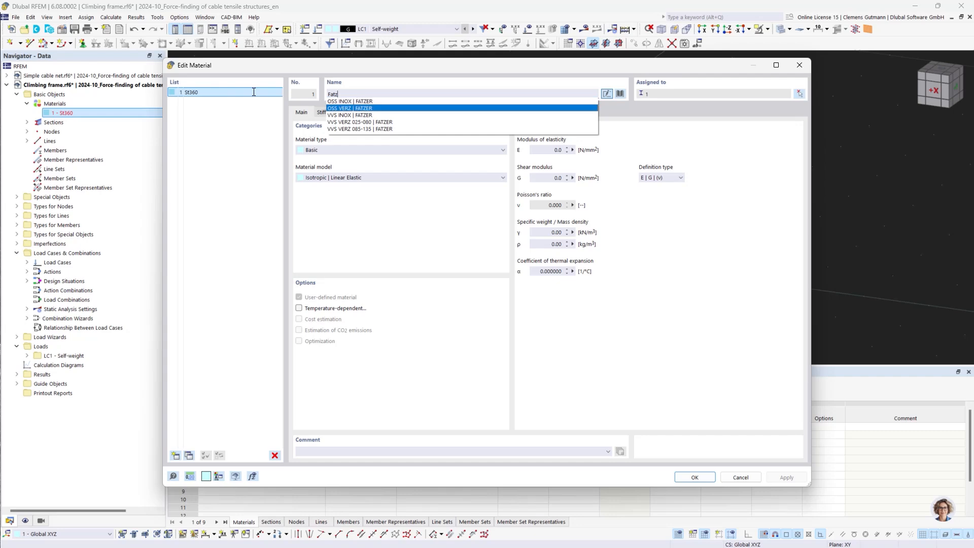
click(336, 108)
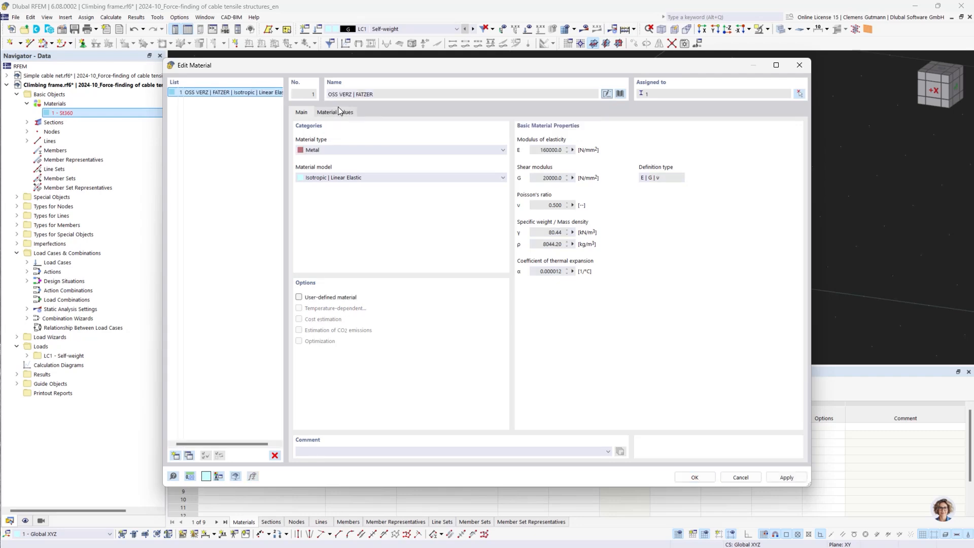
click(694, 477)
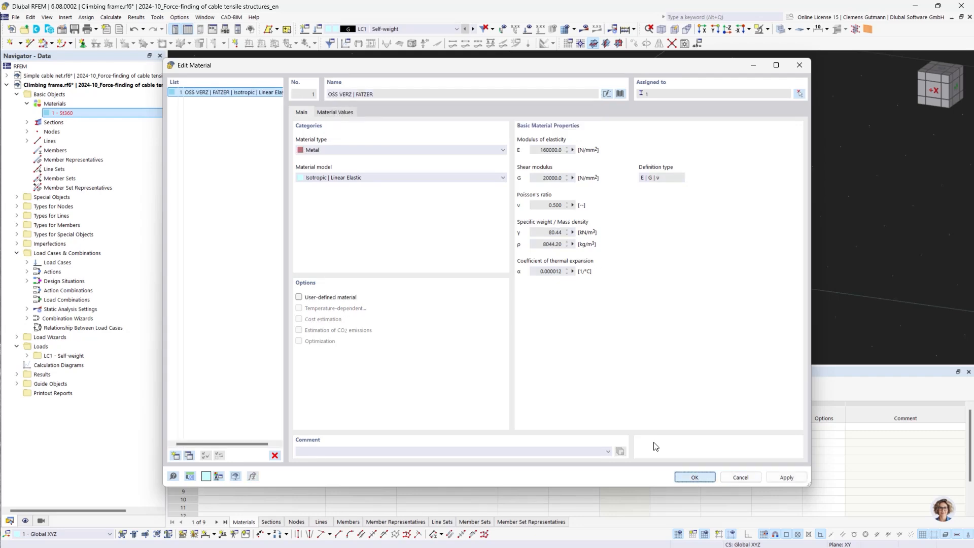
- Redefine the imported Net section as a solid round bar from the section library with a diameter of 10 mm
click(25, 123)
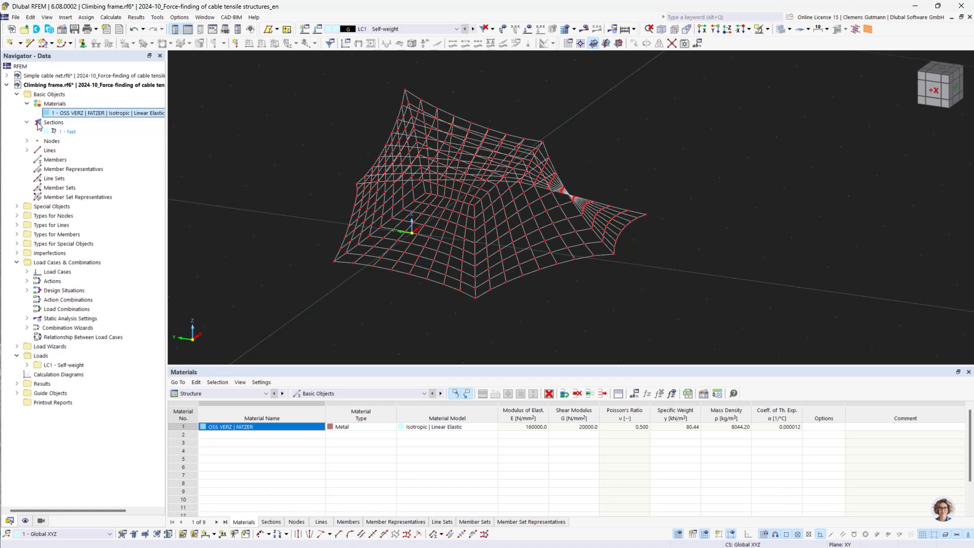
right_click(60, 130)
click(72, 134)
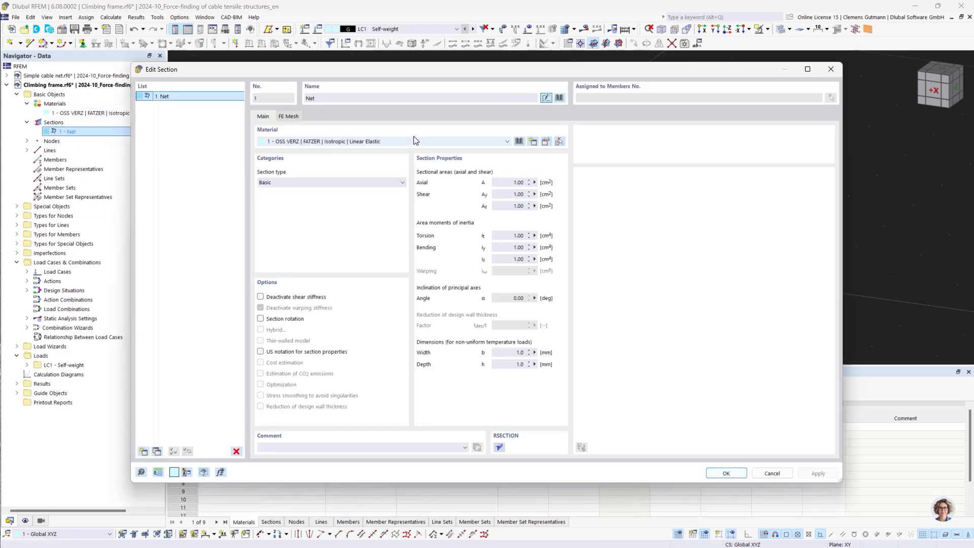
click(560, 99)
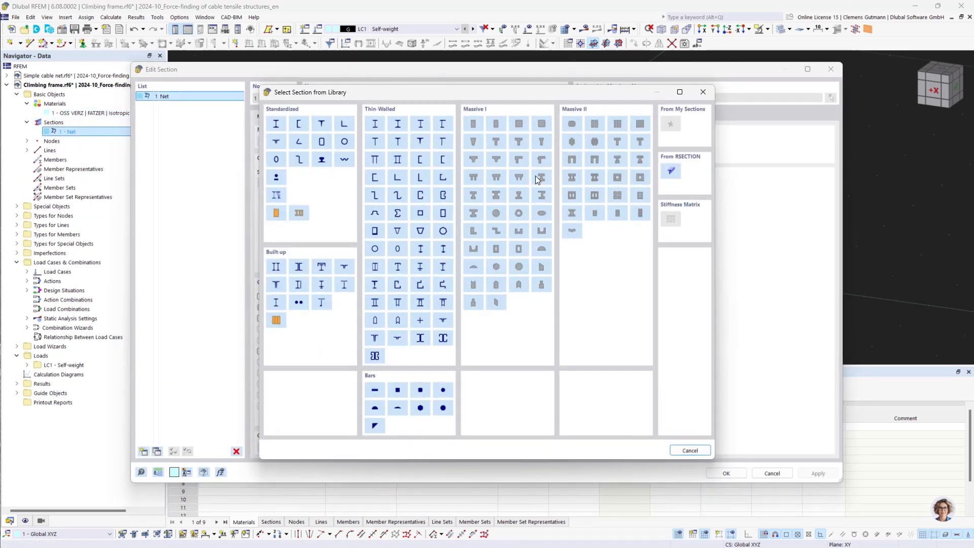
click(443, 389)
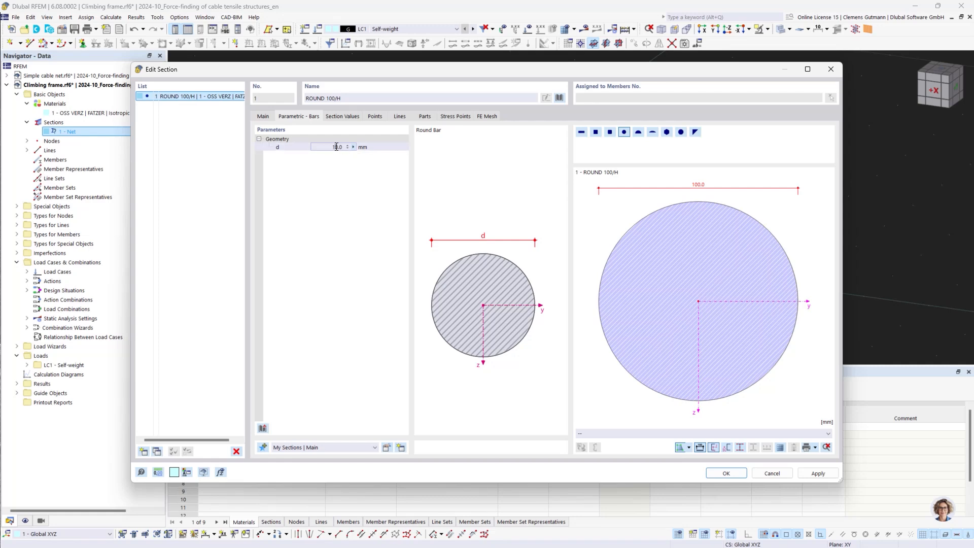
key(Return)
click(719, 475)
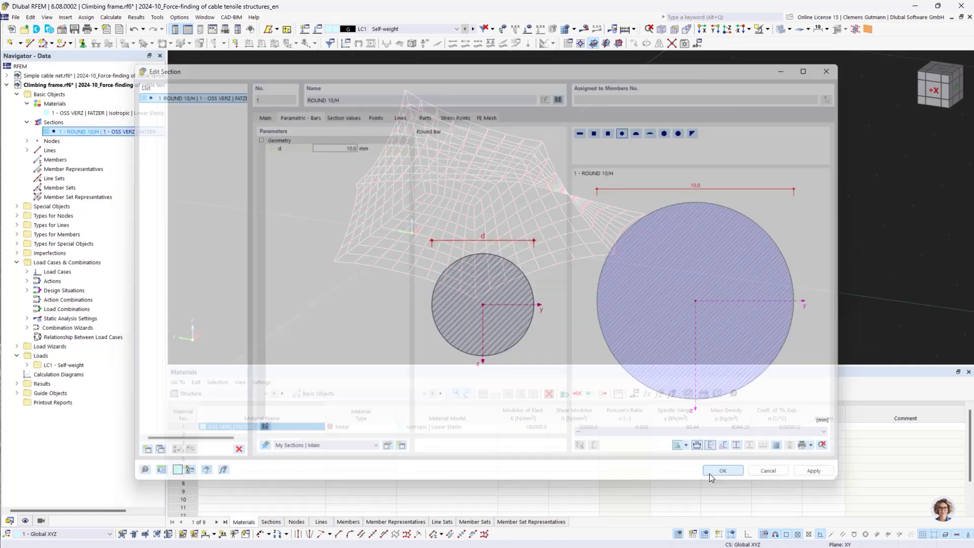
- Create new members of type Cable with the round bar section on all lines of the net
right_click(49, 161)
click(78, 176)
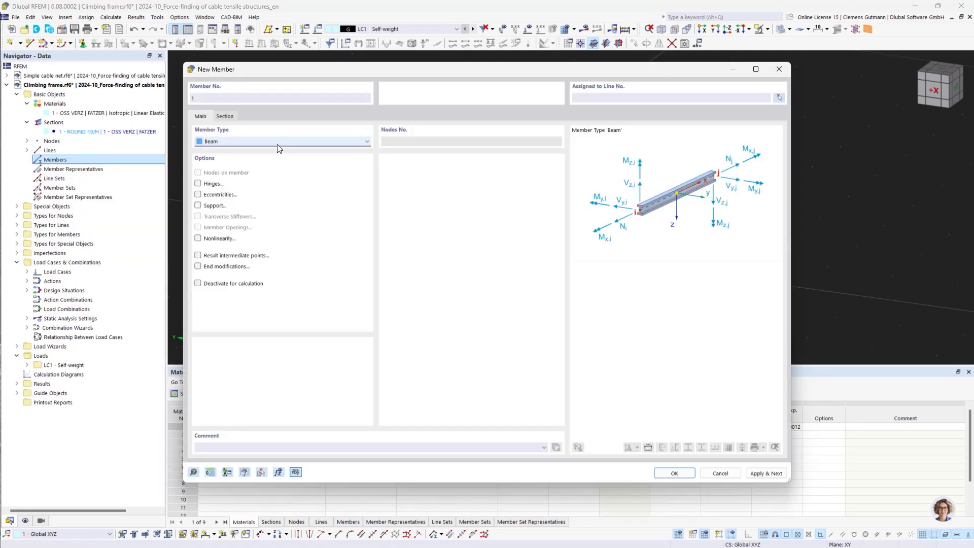
click(277, 141)
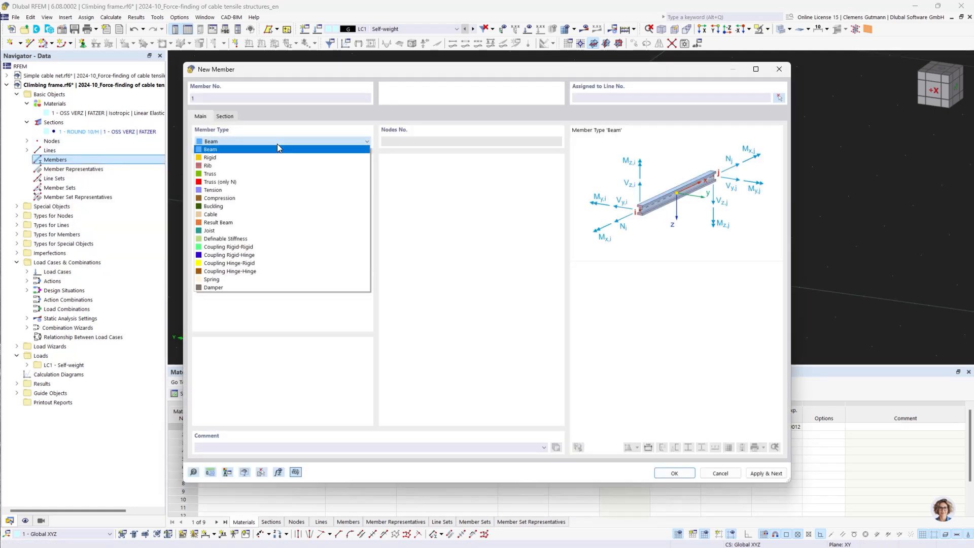
click(235, 214)
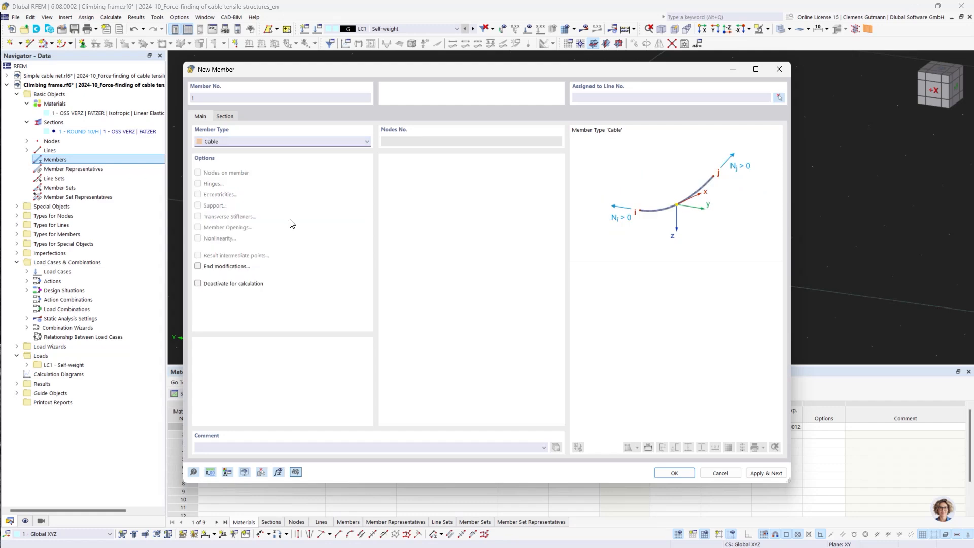
click(779, 97)
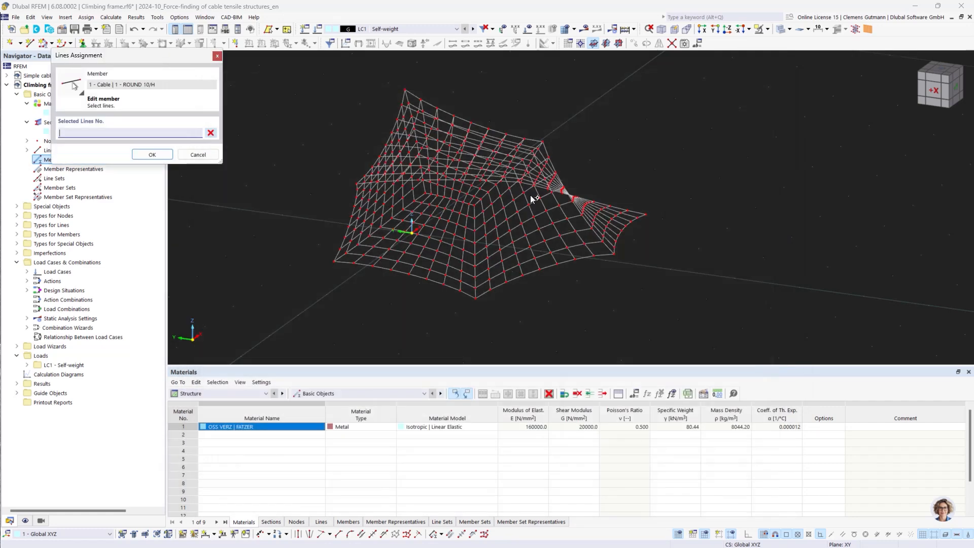
mouse_move(284, 83)
mouse_down()
mouse_move(350, 133)
mouse_move(715, 314)
mouse_up()
click(152, 154)
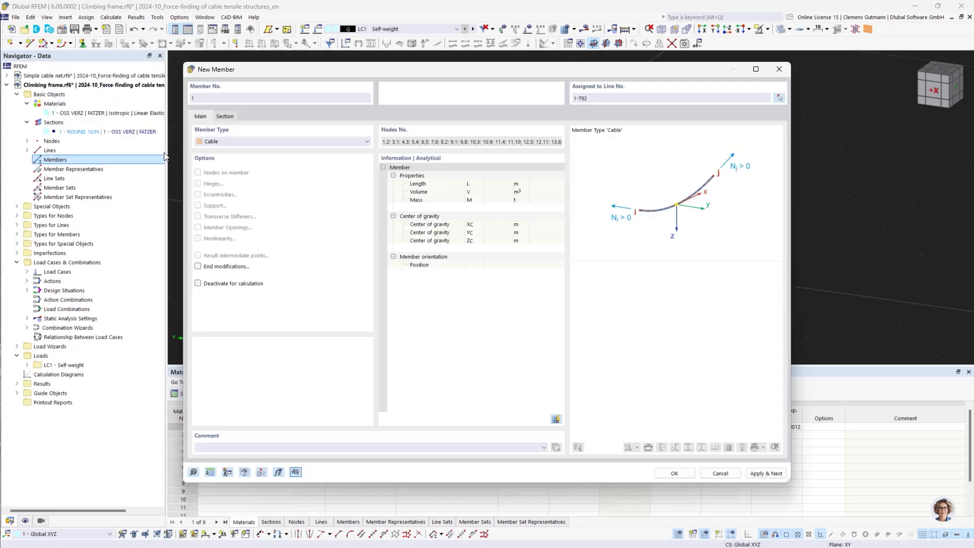
click(675, 474)
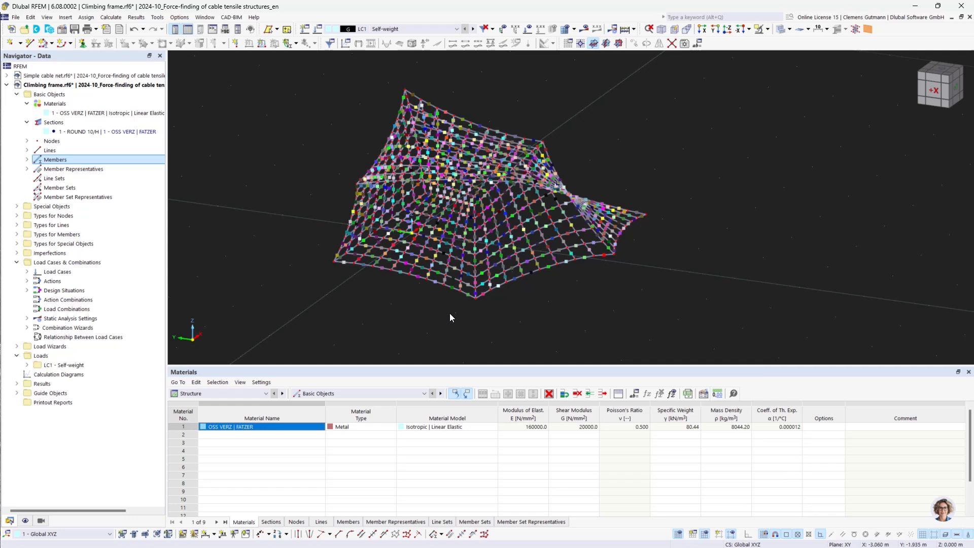
- Hide the member representatives in the model display and return to the model data tree
scroll(442, 174, up, 1)
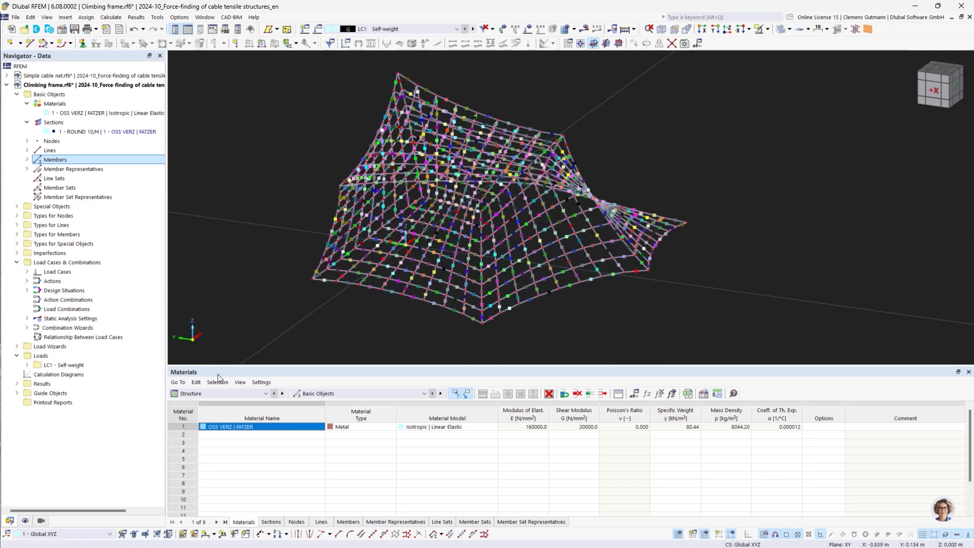
click(25, 521)
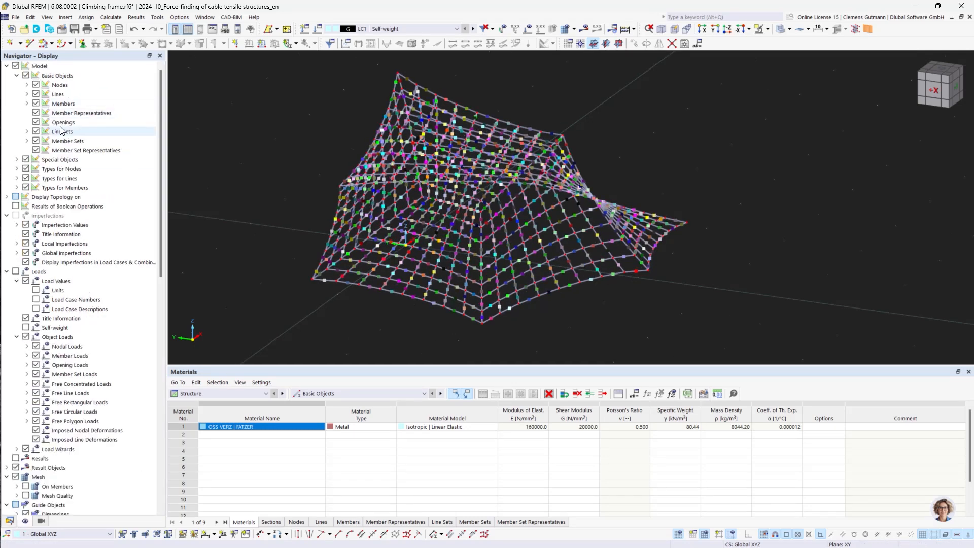
click(36, 113)
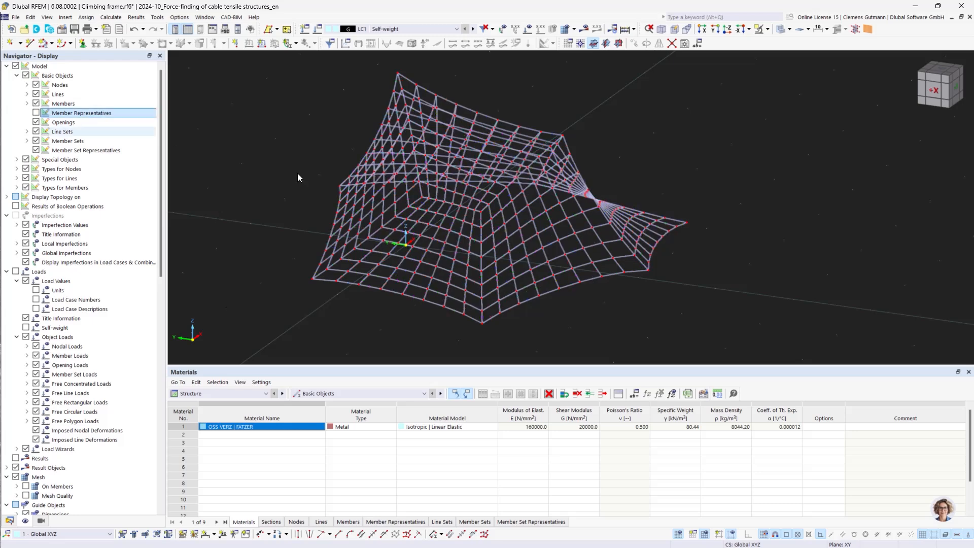
click(10, 521)
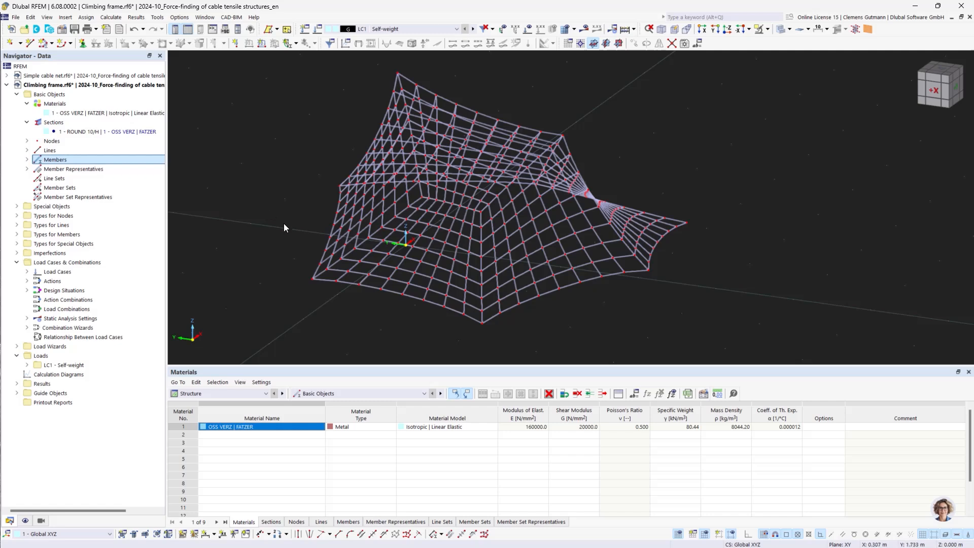
- Start assigning the Hinged nodal support graphically, picking anchor nodes 121, 193, 336, 408 and 409 at the net's outer corners
click(16, 216)
right_click(76, 234)
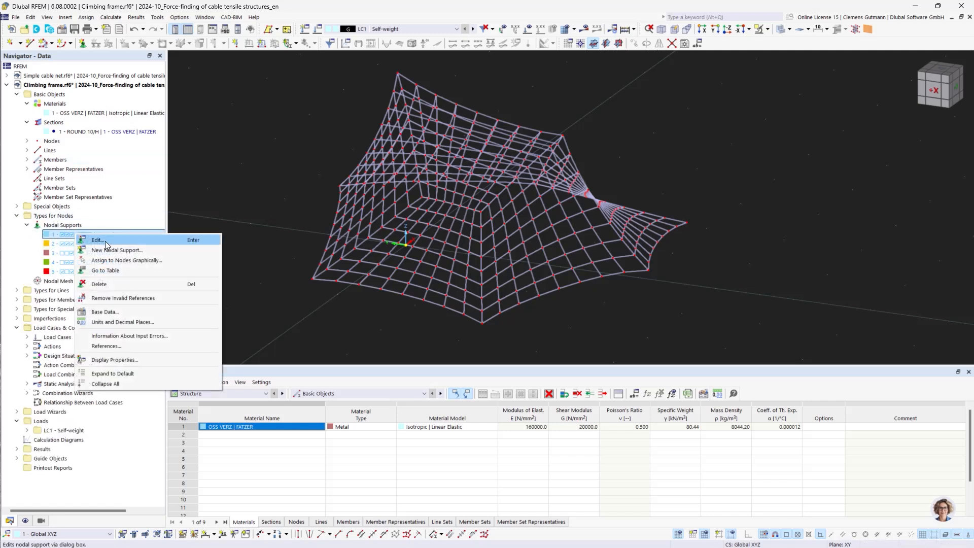
click(108, 242)
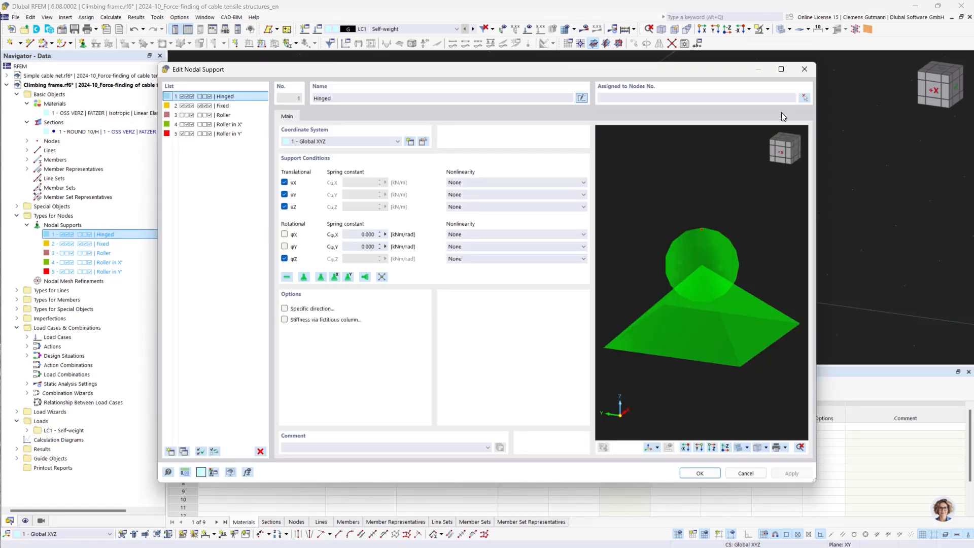
click(804, 98)
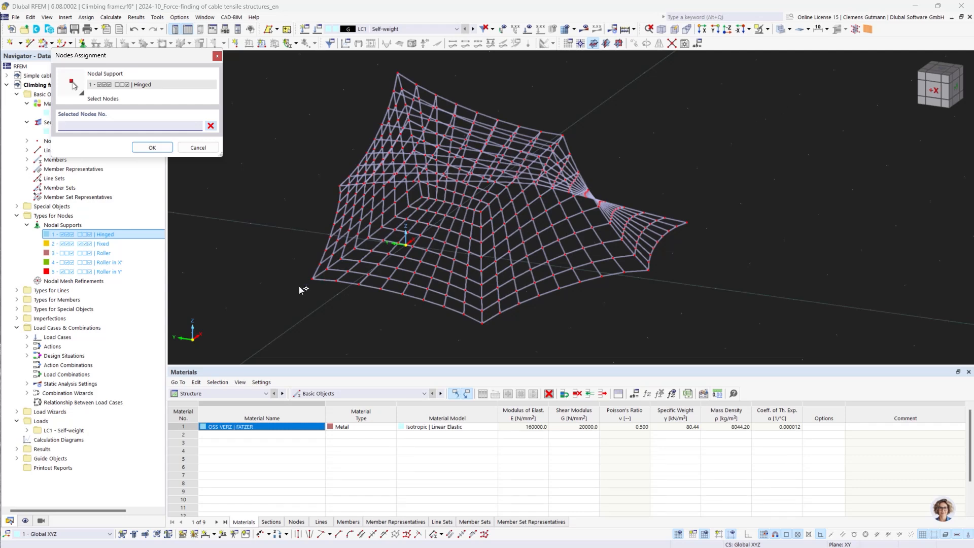
click(313, 278)
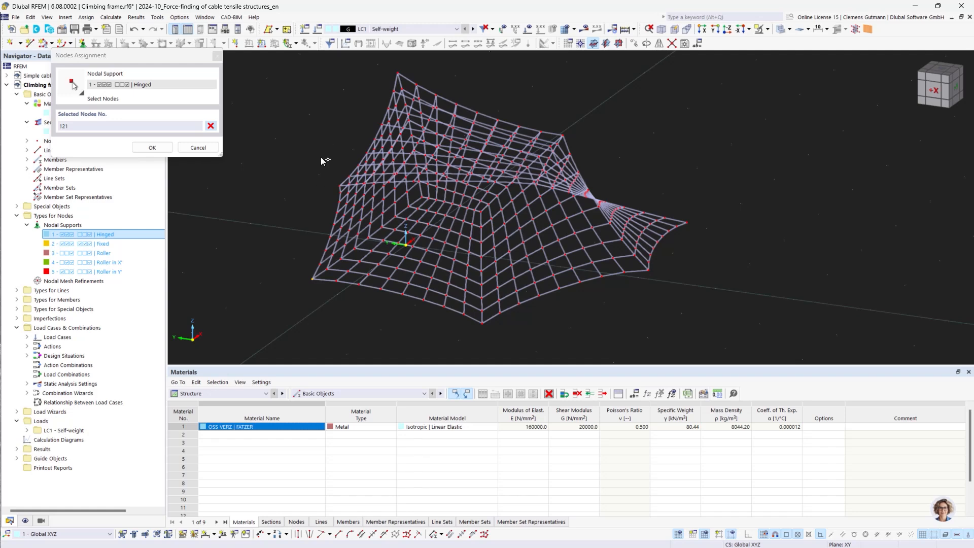
click(340, 186)
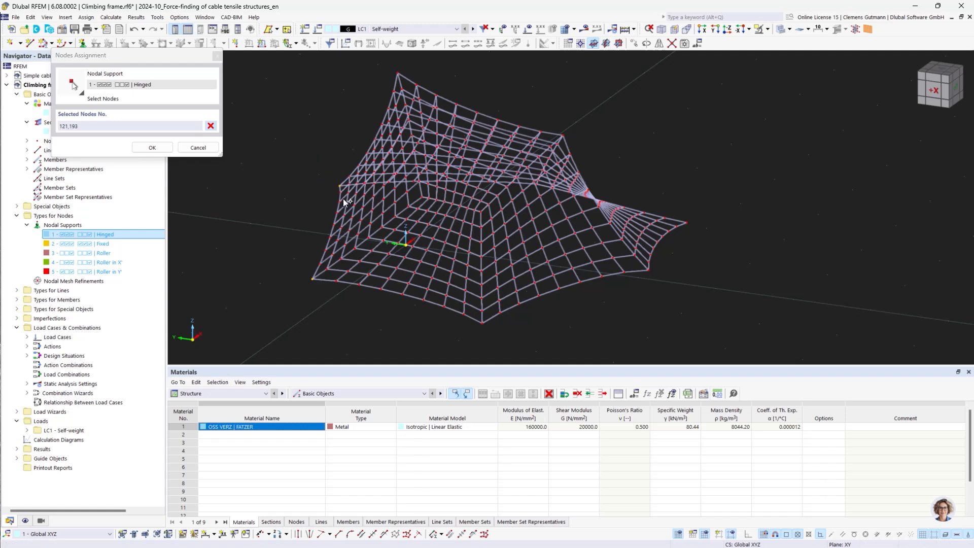
click(482, 323)
ctrl+middle_drag(730, 293, 620, 346)
click(574, 343)
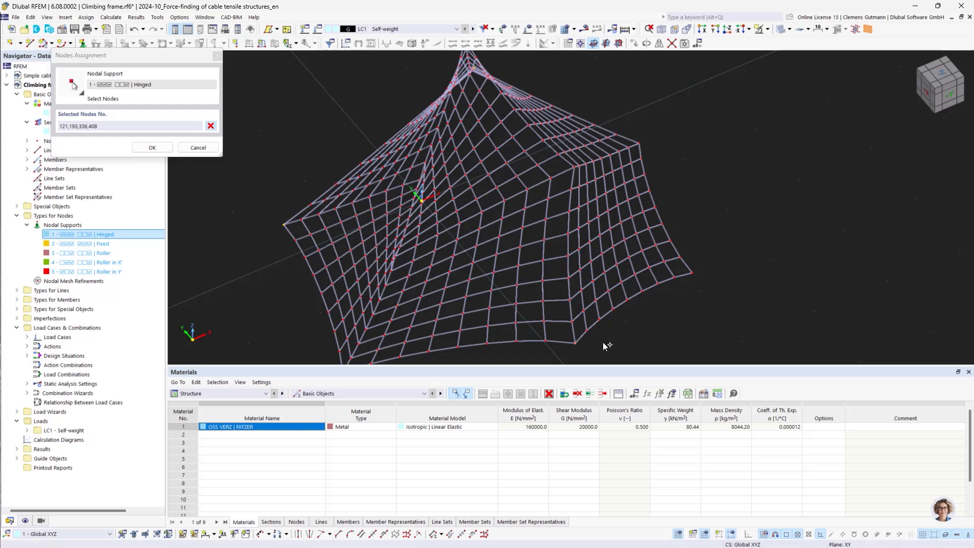
click(693, 274)
- Add the remaining anchor nodes 57, 129, 258, 265 and 344 to the Hinged support and apply the assignment
ctrl+middle_drag(632, 322, 605, 219)
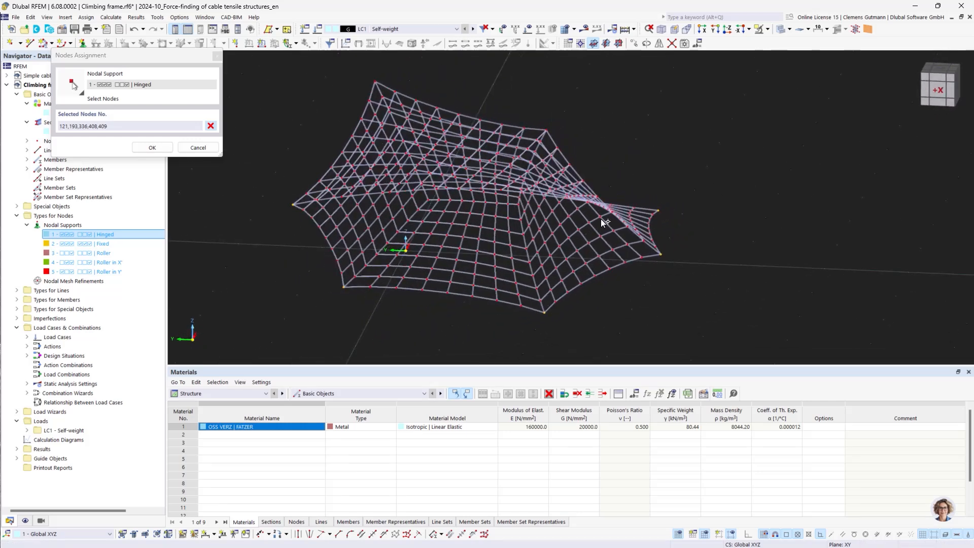
click(545, 130)
click(376, 82)
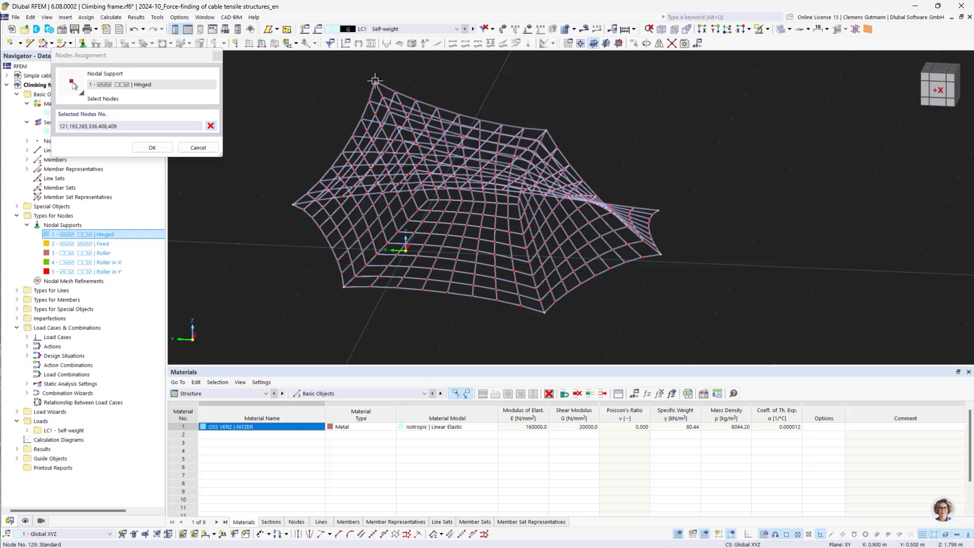
ctrl+middle_drag(512, 250, 554, 236)
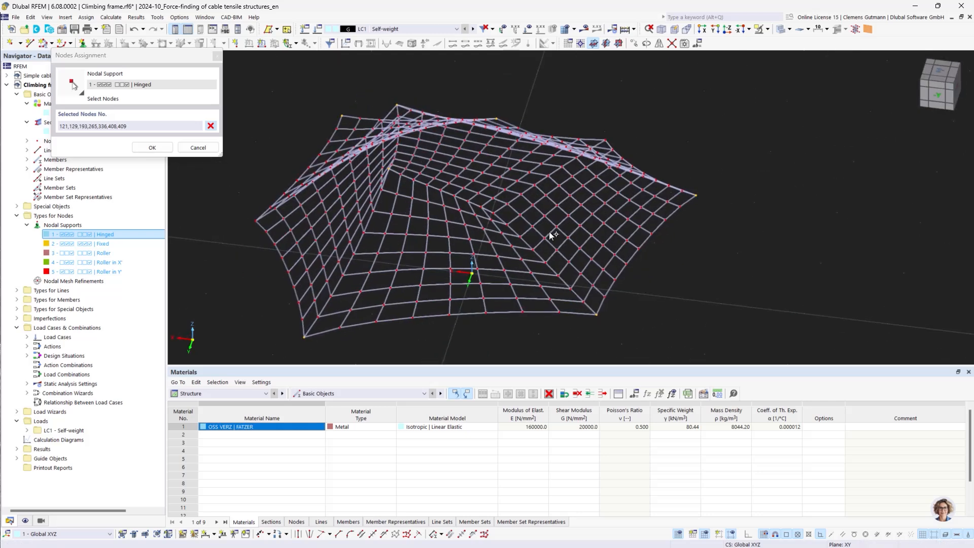
click(492, 211)
click(610, 144)
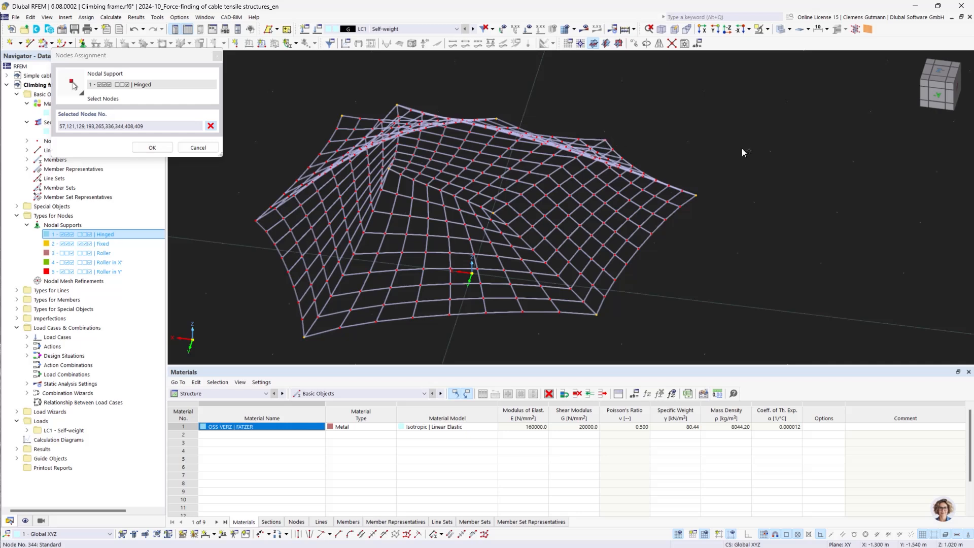
click(256, 222)
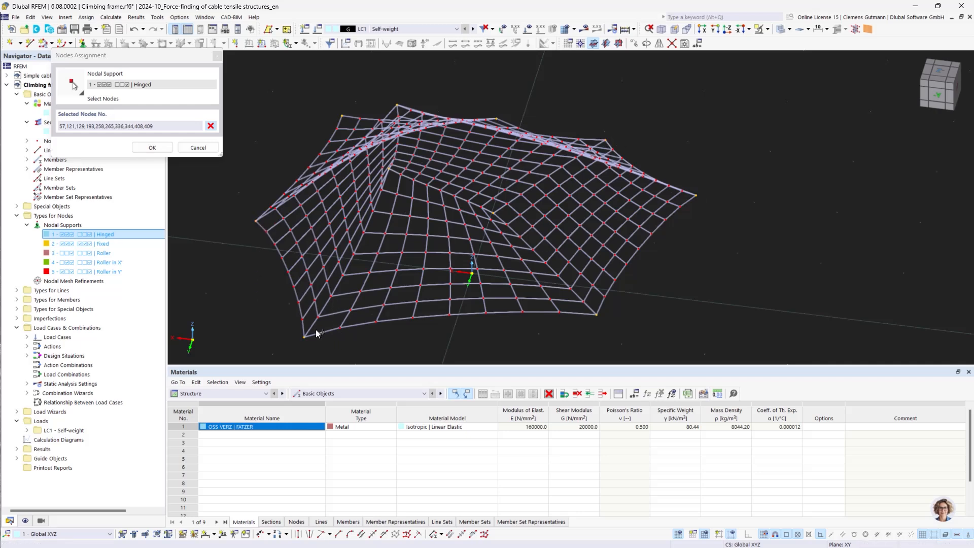
scroll(531, 177, down, 2)
ctrl+middle_drag(530, 177, 498, 244)
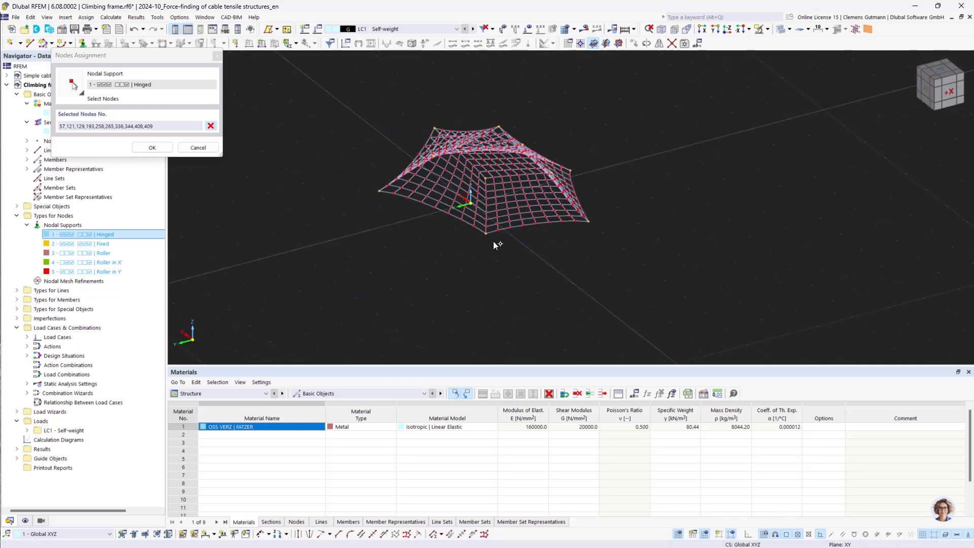
click(165, 149)
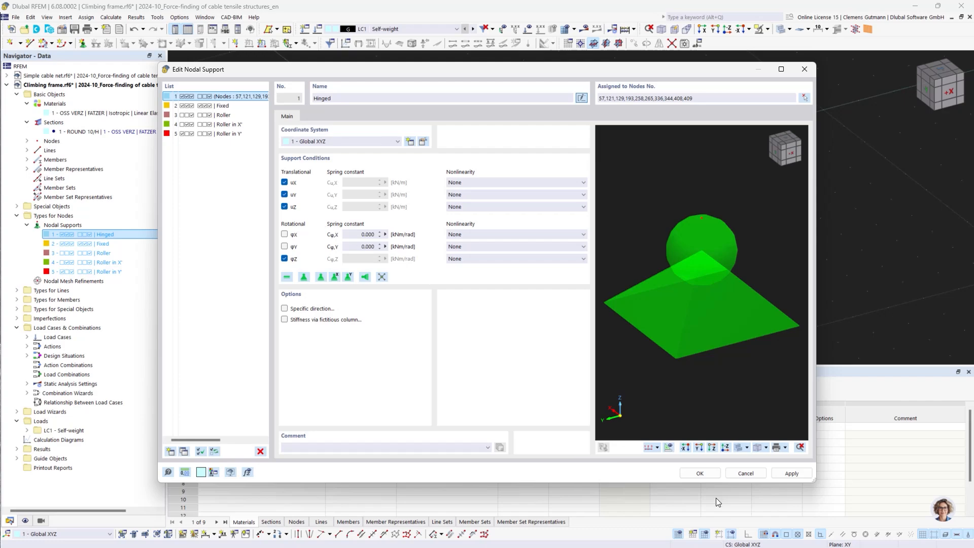
click(700, 473)
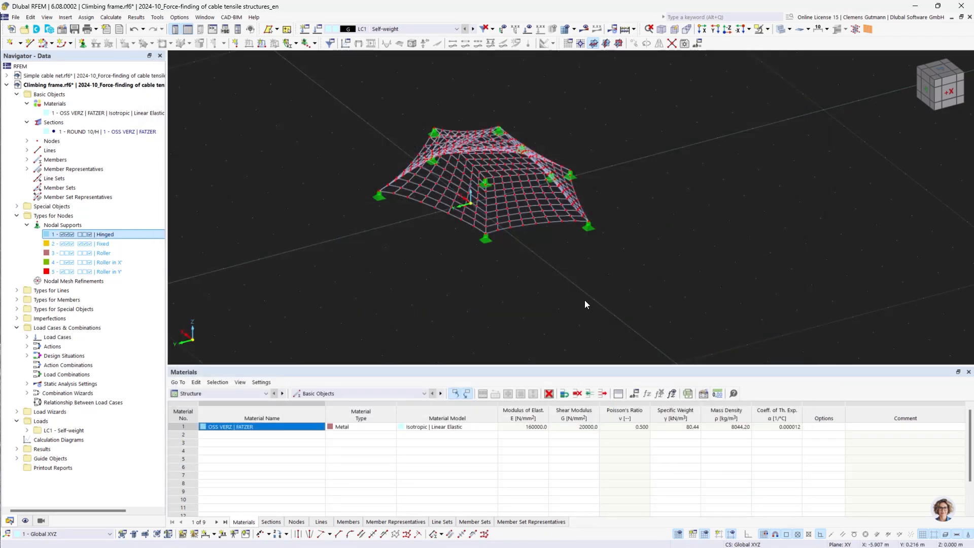
scroll(613, 240, up, 3)
ctrl+middle_drag(605, 270, 587, 311)
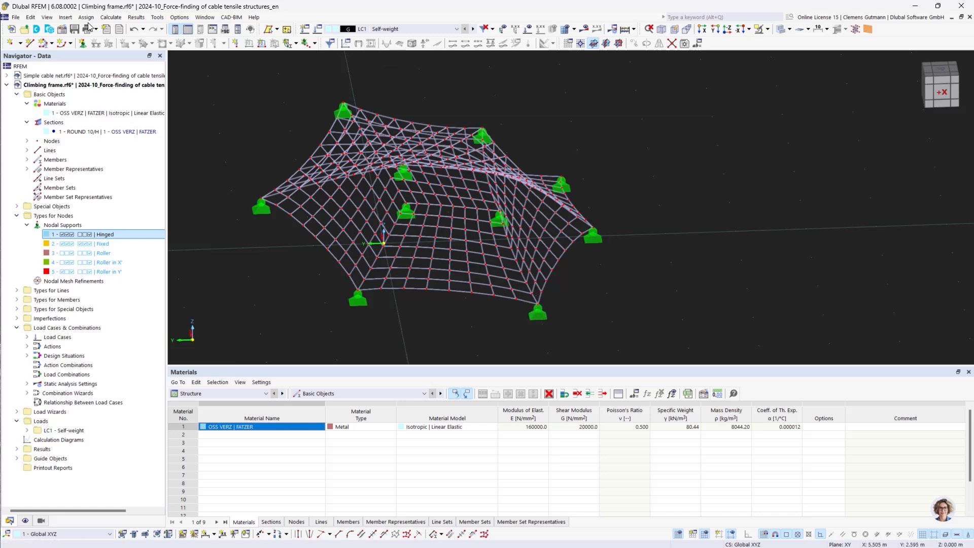
- Create a global parameter named PrestressLevel
click(30, 16)
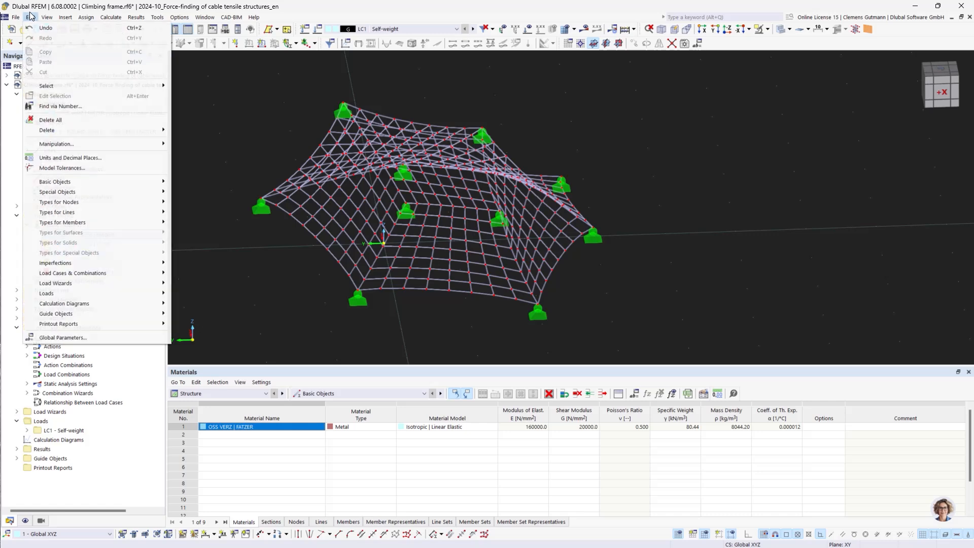
click(95, 339)
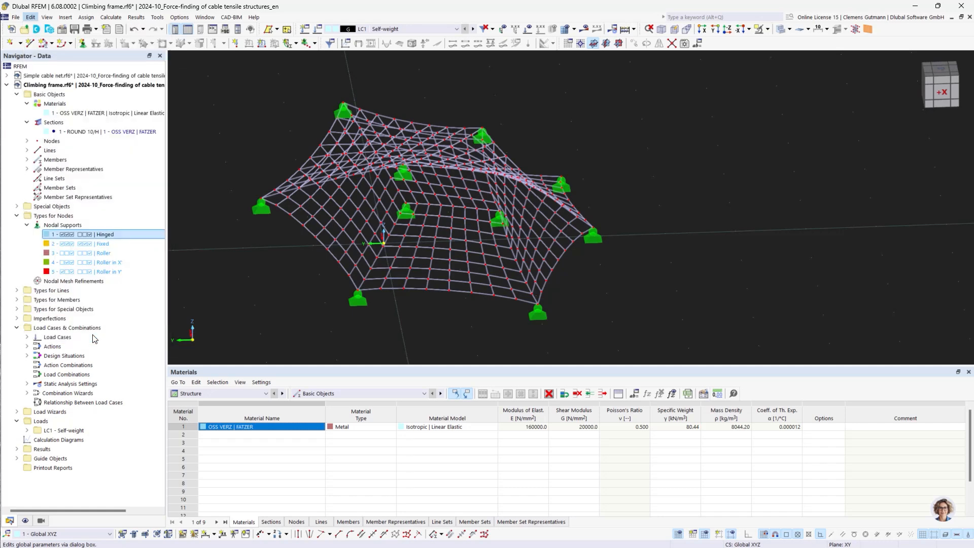
click(148, 118)
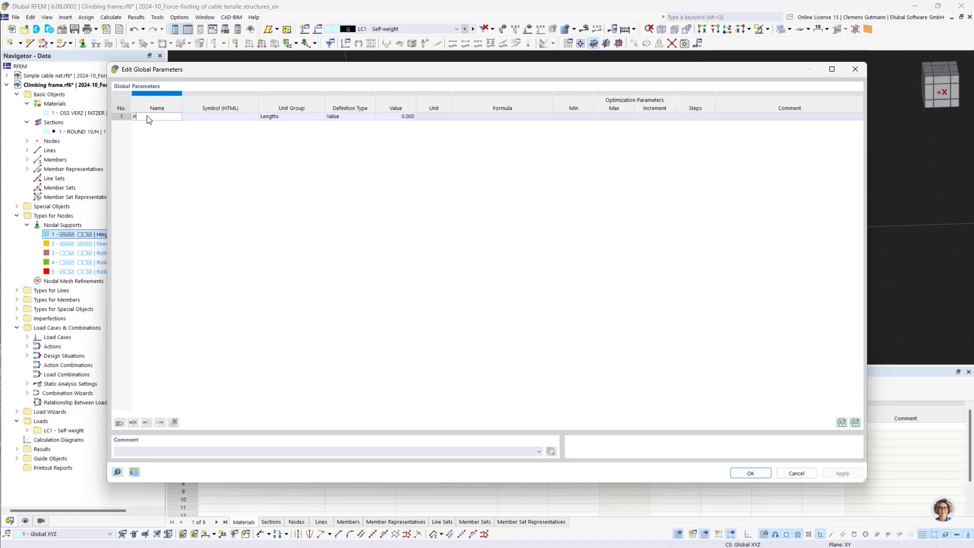
text(PrestressLevel)
key(Tab)
- Set the PrestressLevel parameter to the Float unit group with a value of 0.1 and save it
click(315, 117)
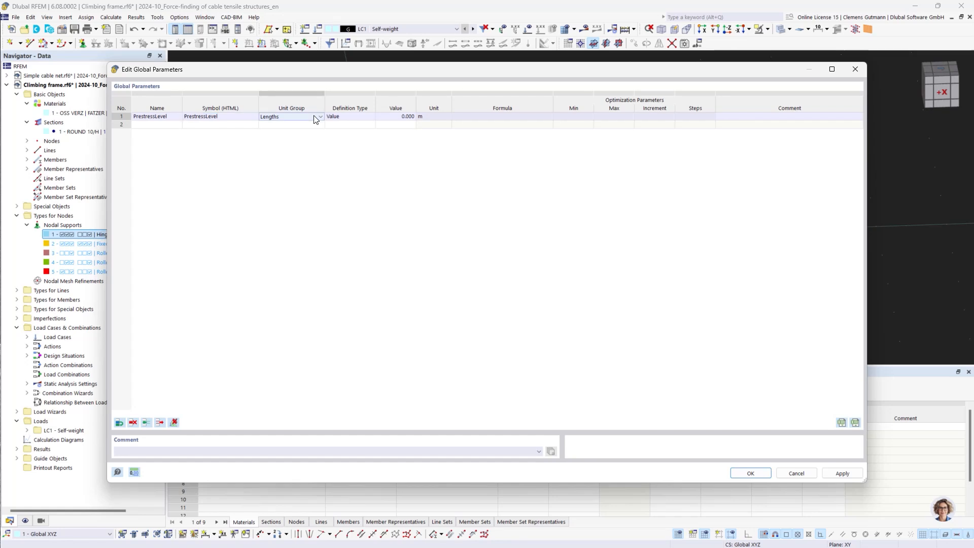
click(315, 117)
scroll(307, 255, down, 5)
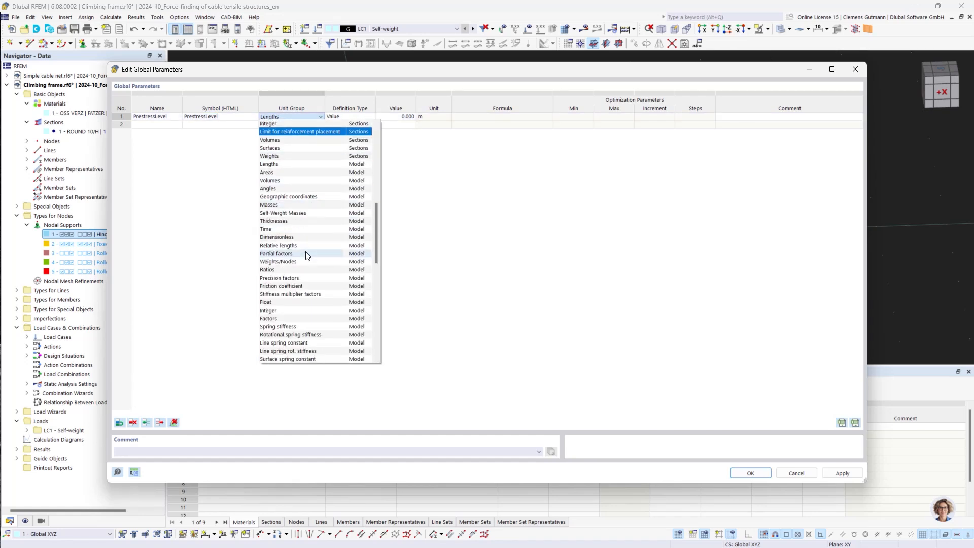
click(279, 303)
key(Tab)
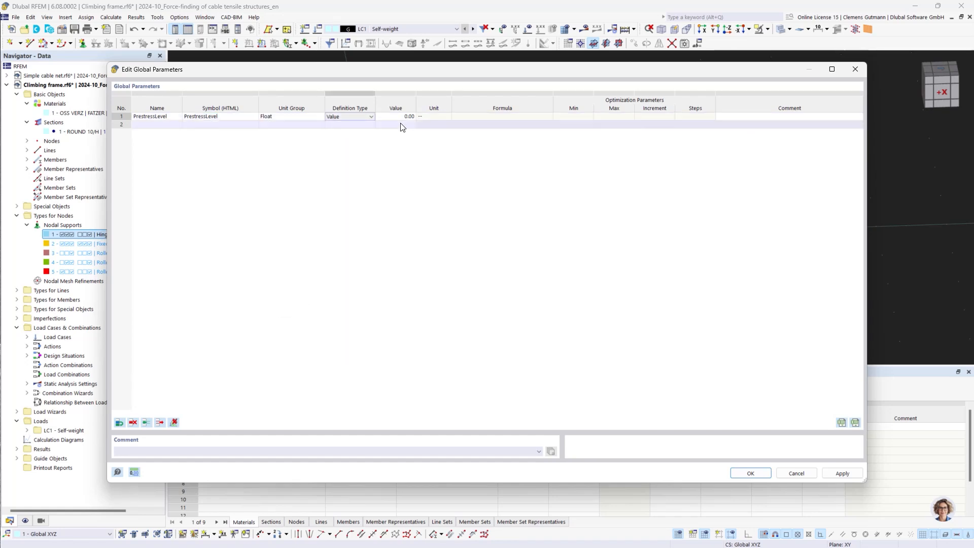
key(Tab)
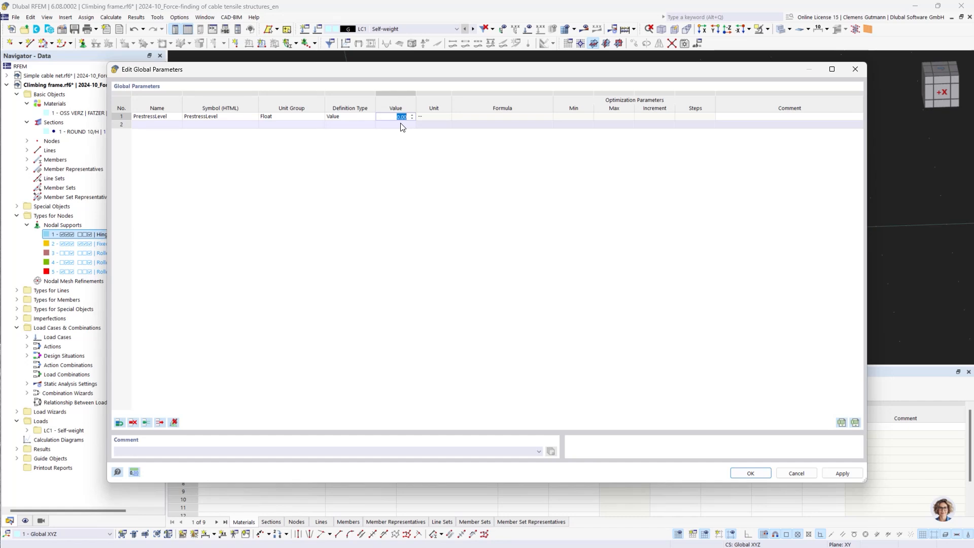
text(0.1)
key(Tab)
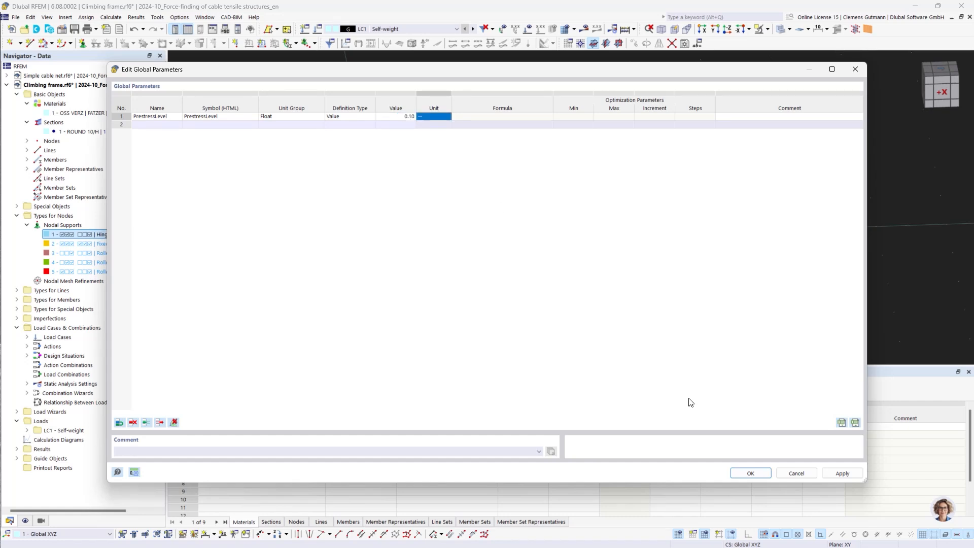
click(749, 473)
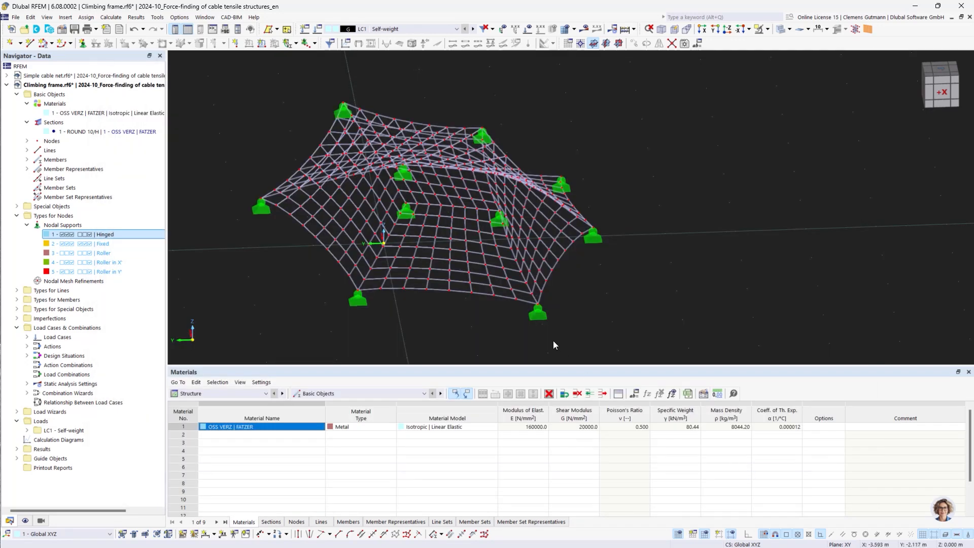
- Create a new member load in LC1 Self-weight with load type Form-Finding and definition type Force
click(232, 393)
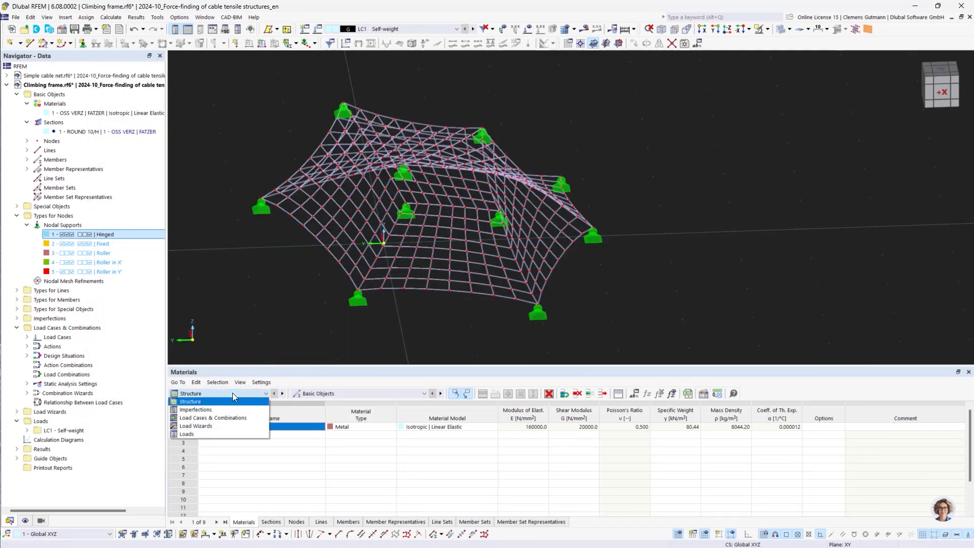
click(195, 434)
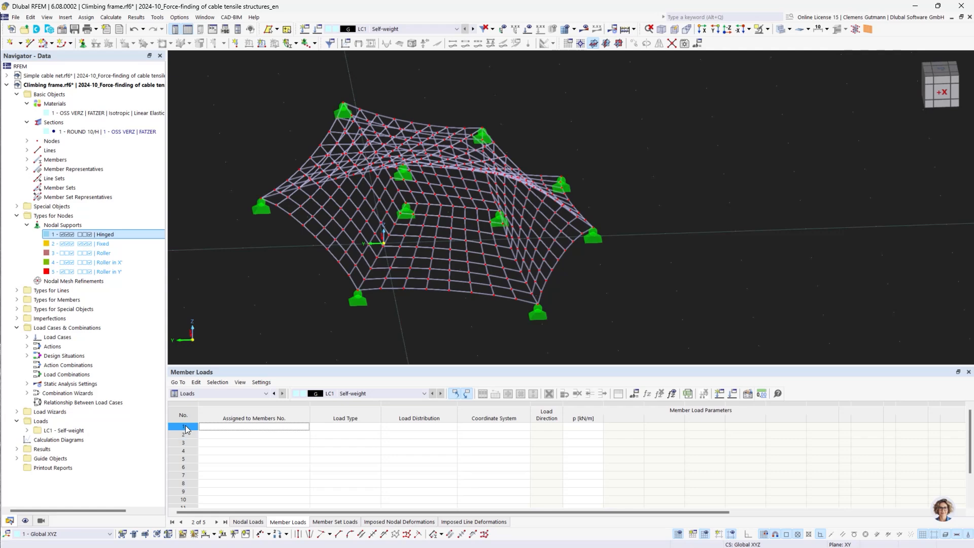
double_click(185, 425)
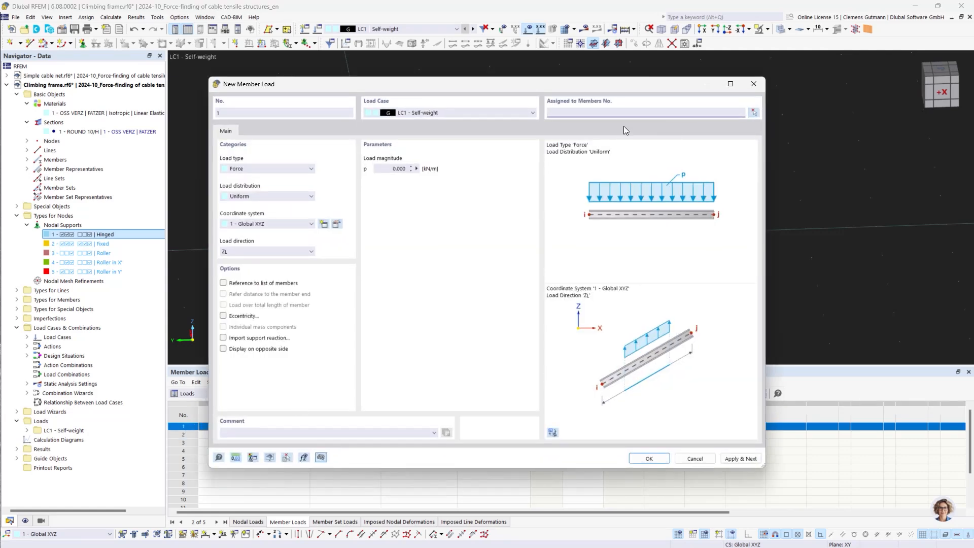
click(302, 172)
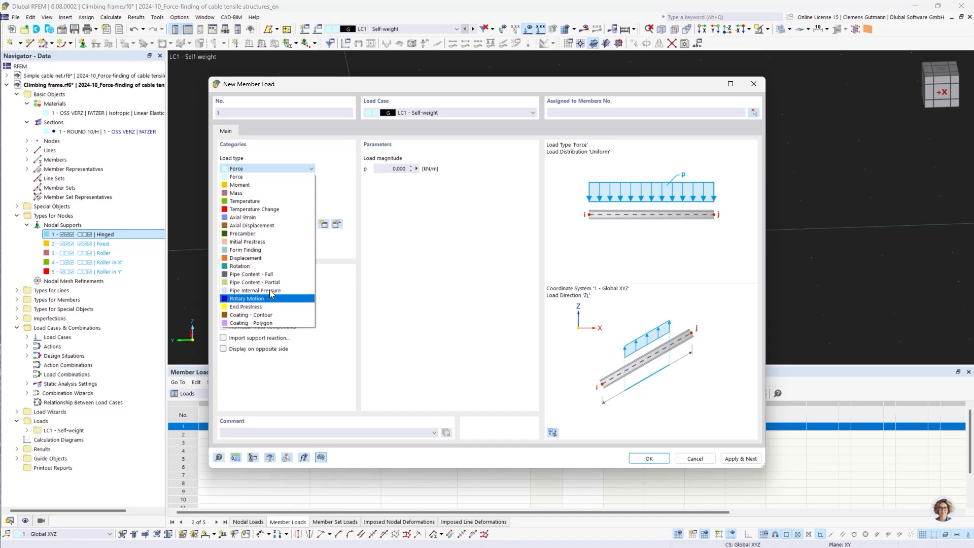
click(270, 250)
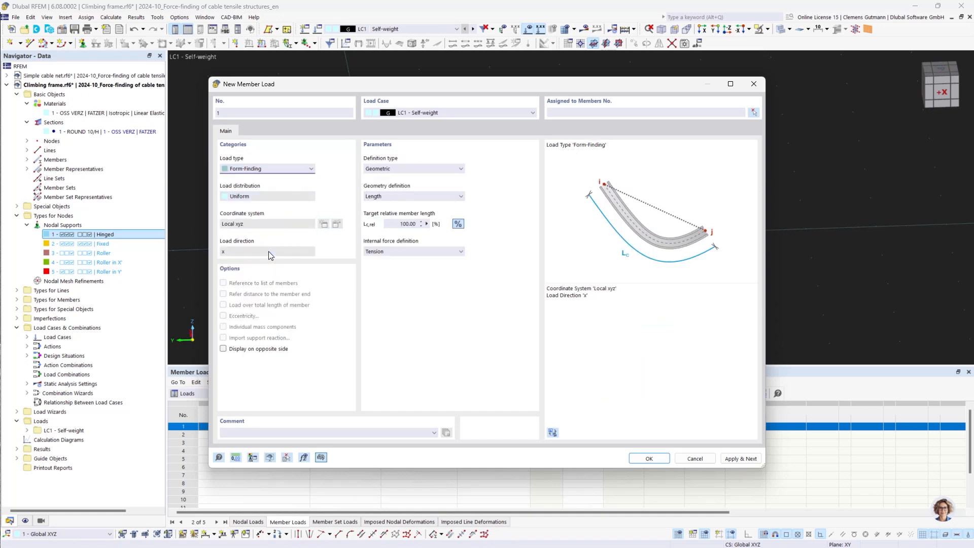
click(398, 169)
click(395, 185)
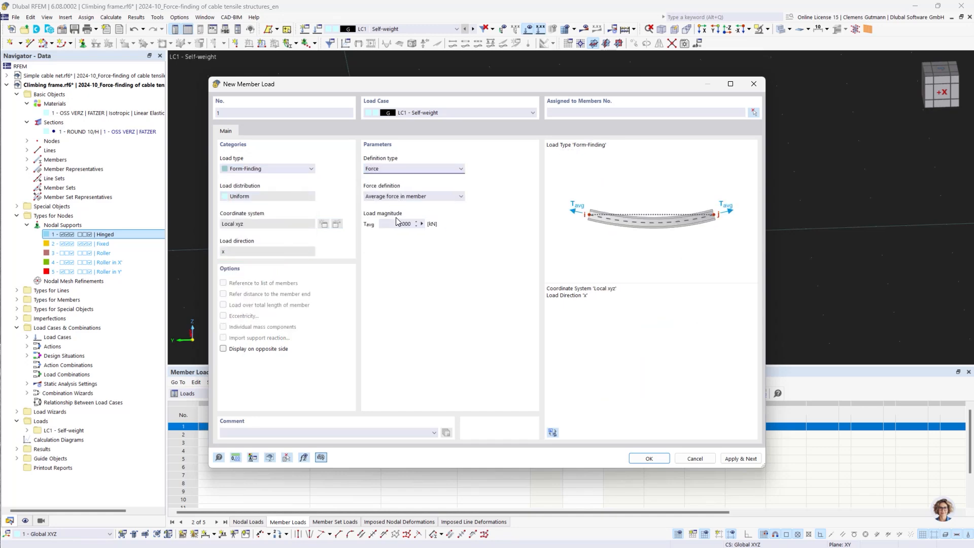
- Open the formula editor for the form-finding load magnitude and insert the PrestressLevel parameter
double_click(394, 222)
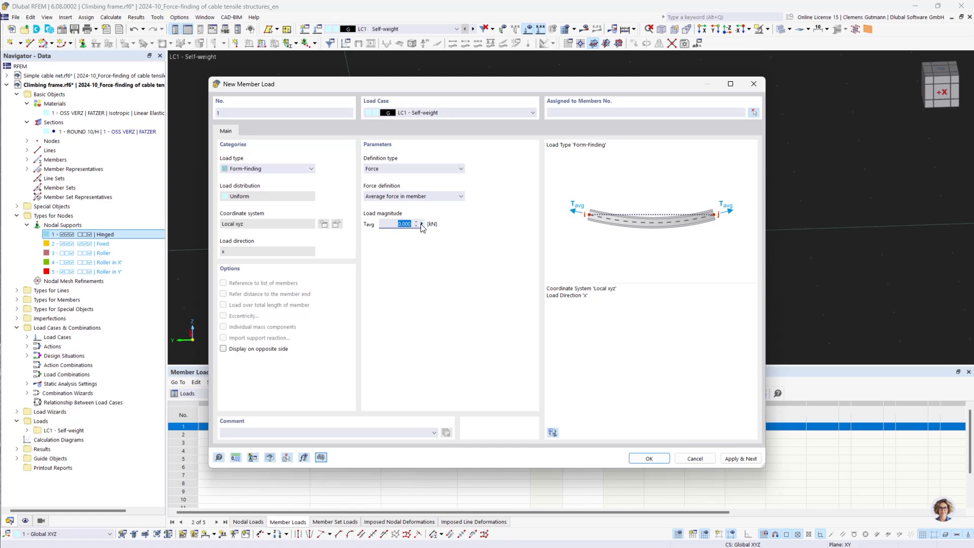
click(422, 224)
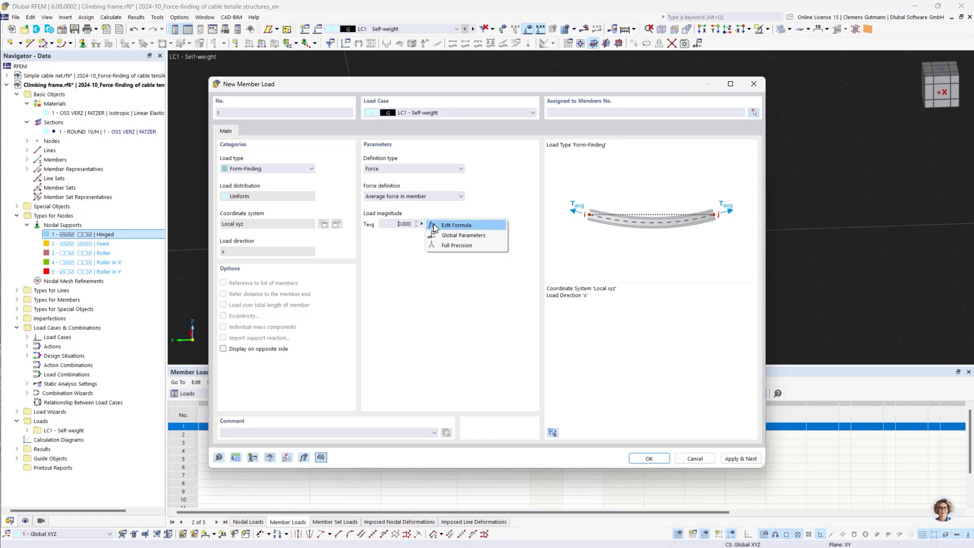
click(434, 226)
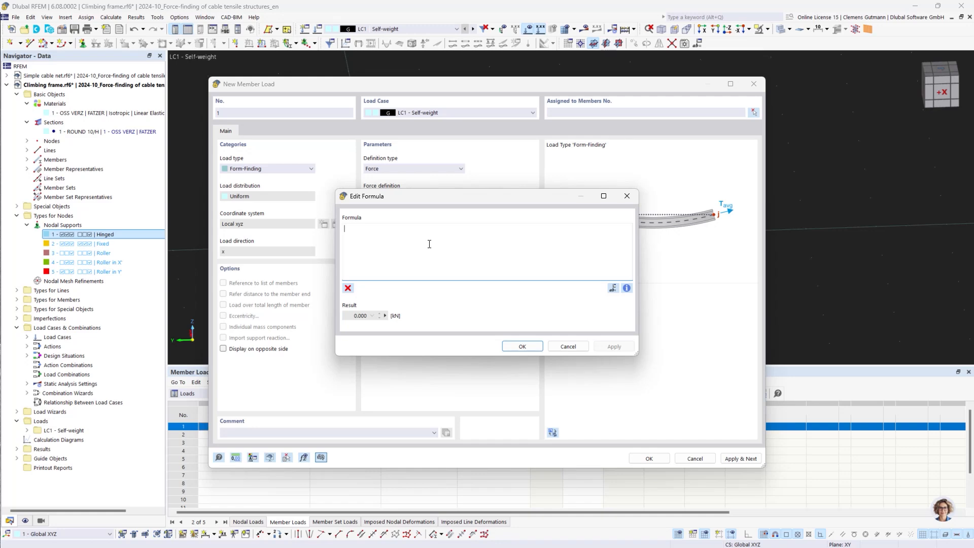
text(Pr)
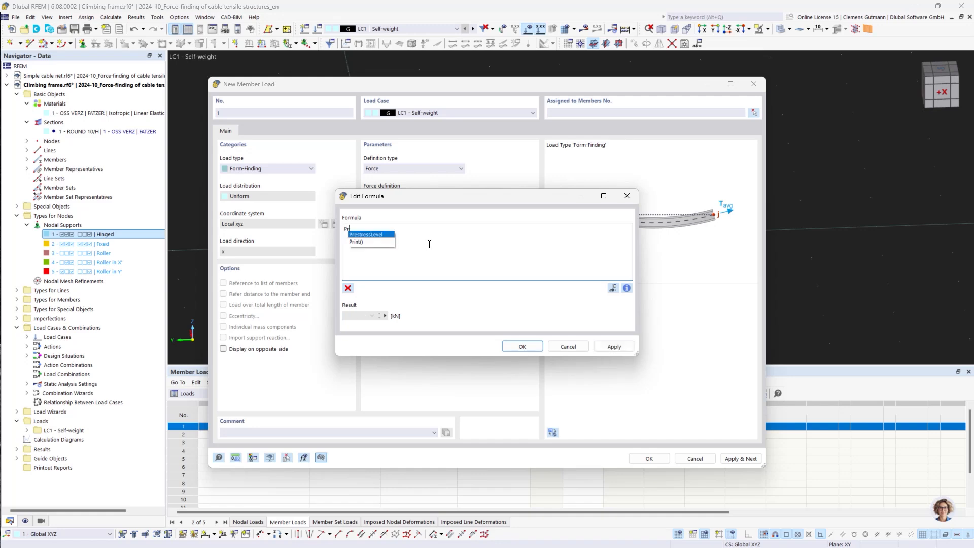
double_click(389, 235)
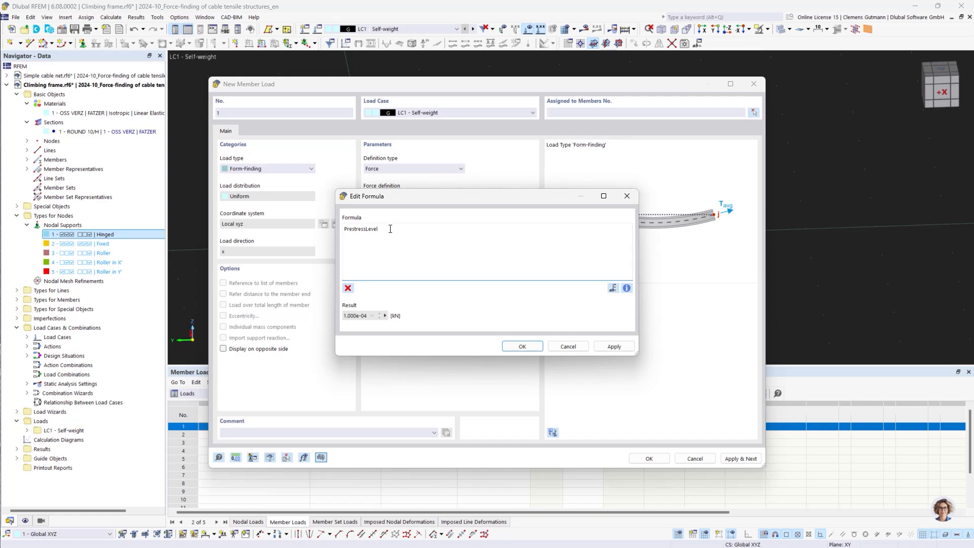
- Multiply PrestressLevel in the formula by the cross-sectional area of section 1, sections[1].A
text(*)
text(sec)
key(Down)
key(Down)
key(Return)
text(1].)
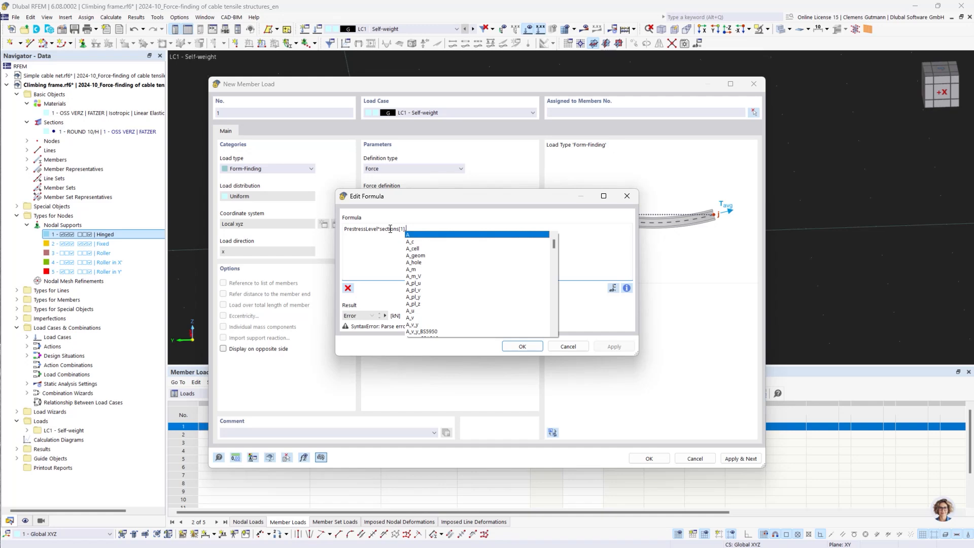
text(A)
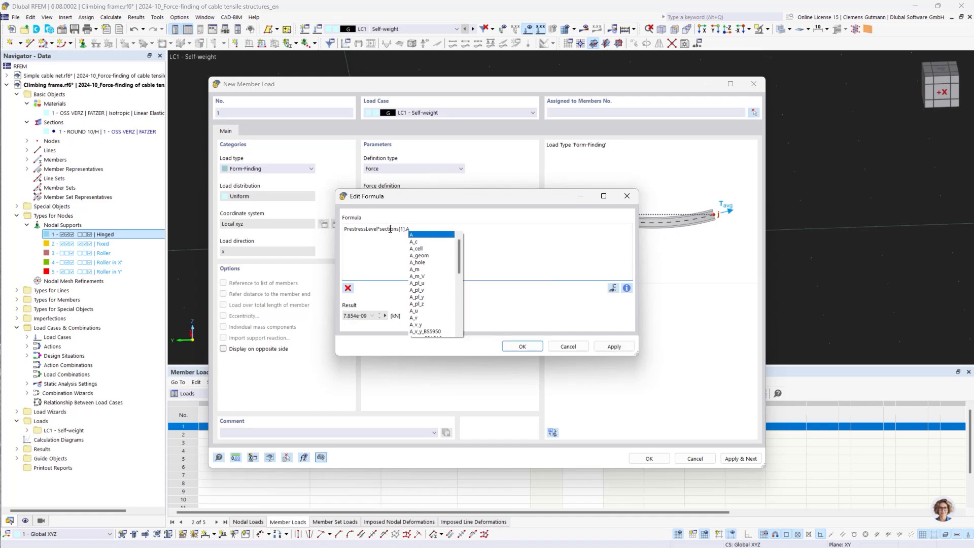
- Multiply the formula by the cable strength of 1770 MPa and apply it as the load magnitude
text(*)
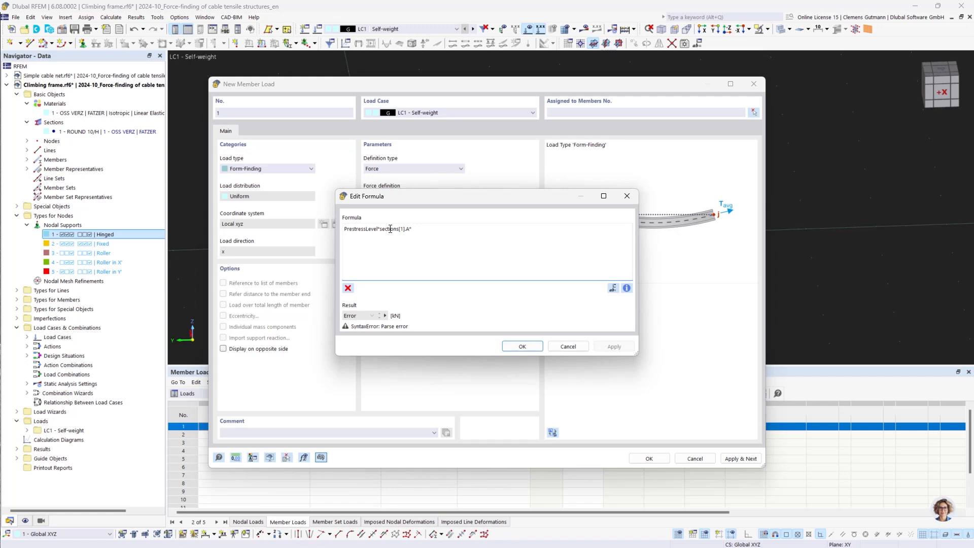
text(1770)
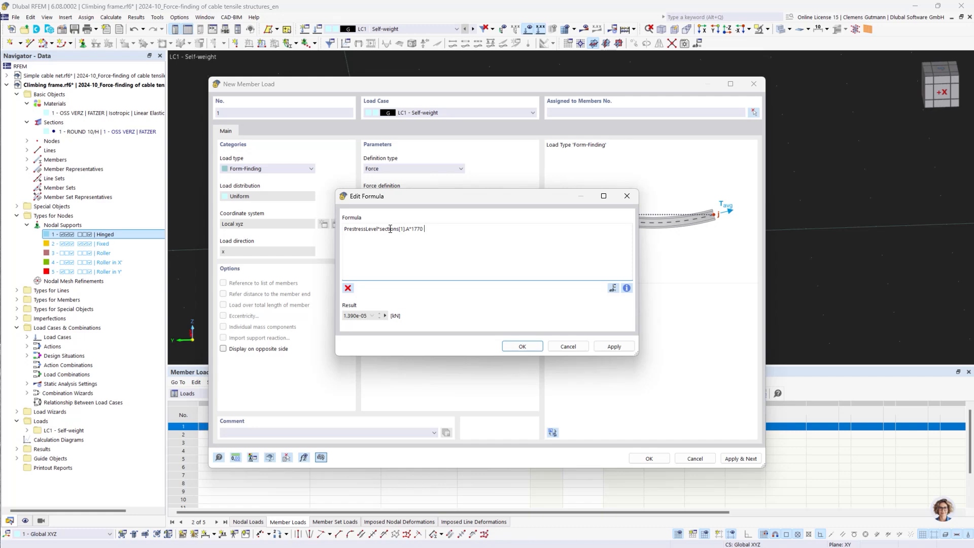
text( MPa)
key(BackSpace)
key(BackSpace)
key(BackSpace)
text(MP)
key(BackSpace)
text(Pa)
click(532, 348)
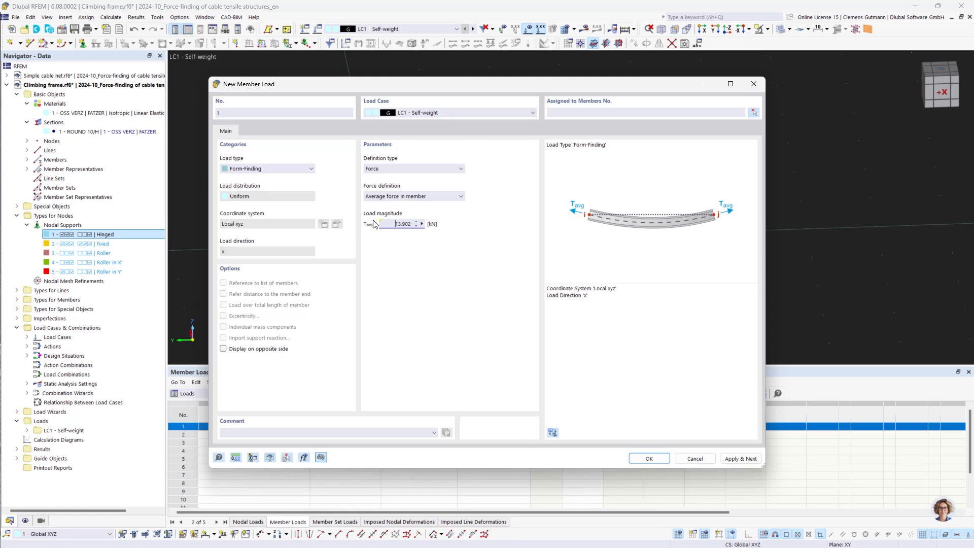
- Assign the force-based form-finding load to cable member 744 at a corner support and continue with a new member load
mouse_move(373, 225)
click(754, 114)
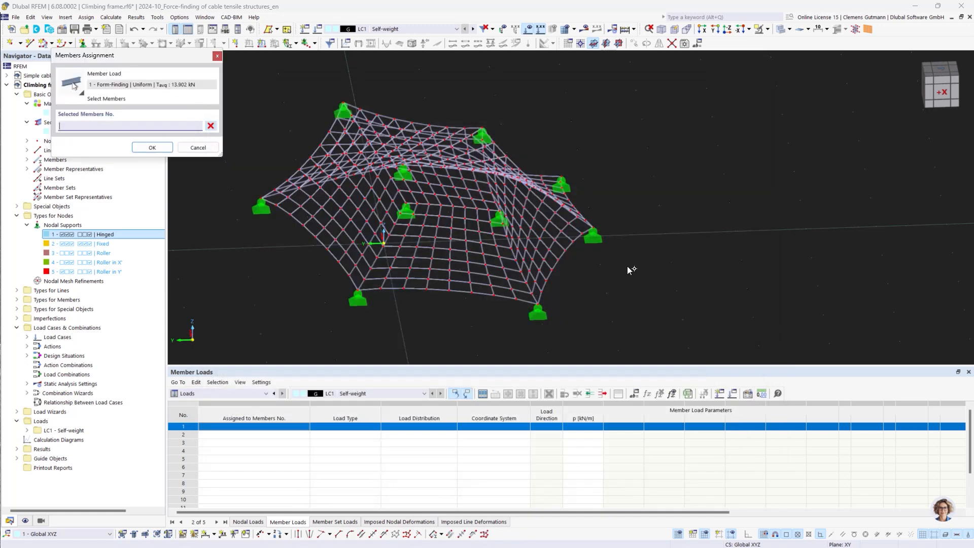
mouse_move(576, 309)
ctrl+middle_down()
mouse_move(520, 320)
mouse_move(569, 298)
ctrl+middle_up()
scroll(570, 298, up, 1)
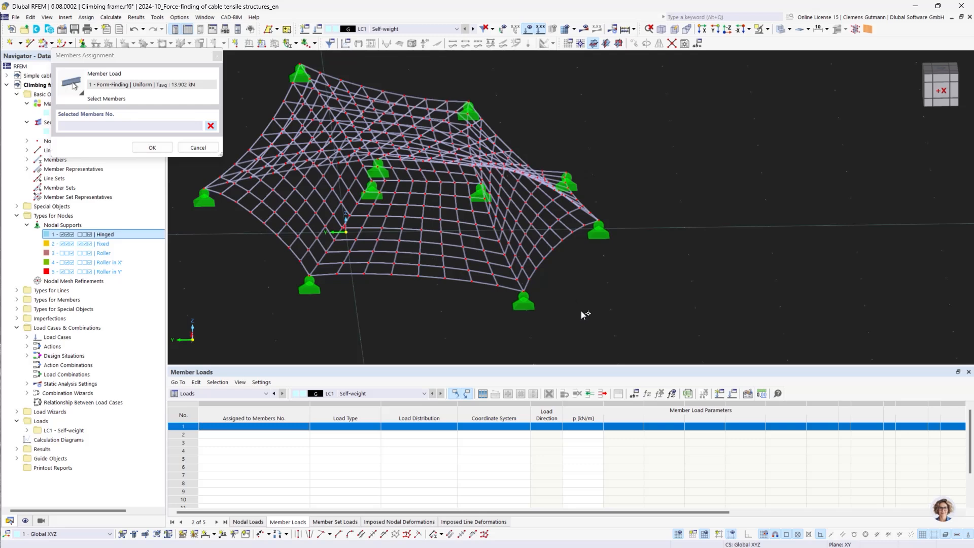
ctrl+middle_drag(552, 286, 573, 296)
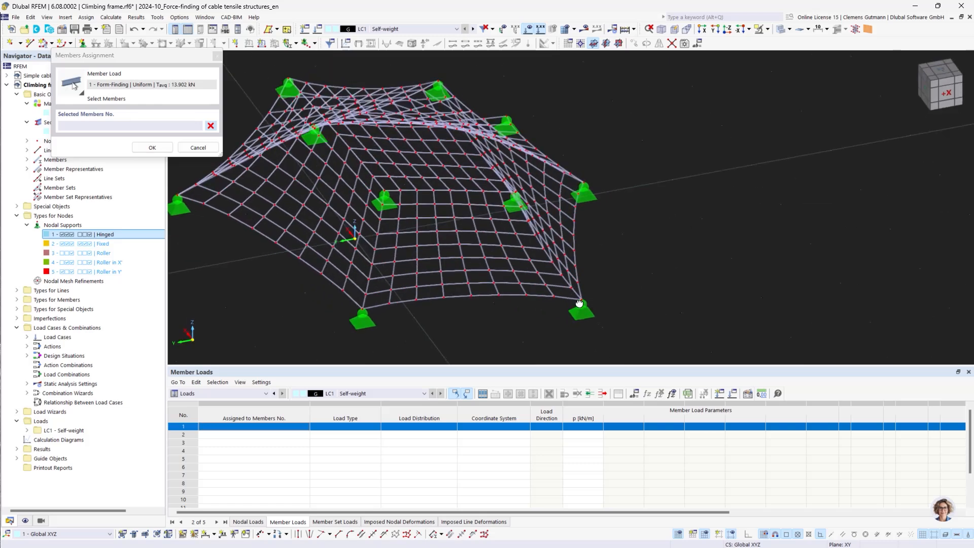
scroll(574, 293, up, 3)
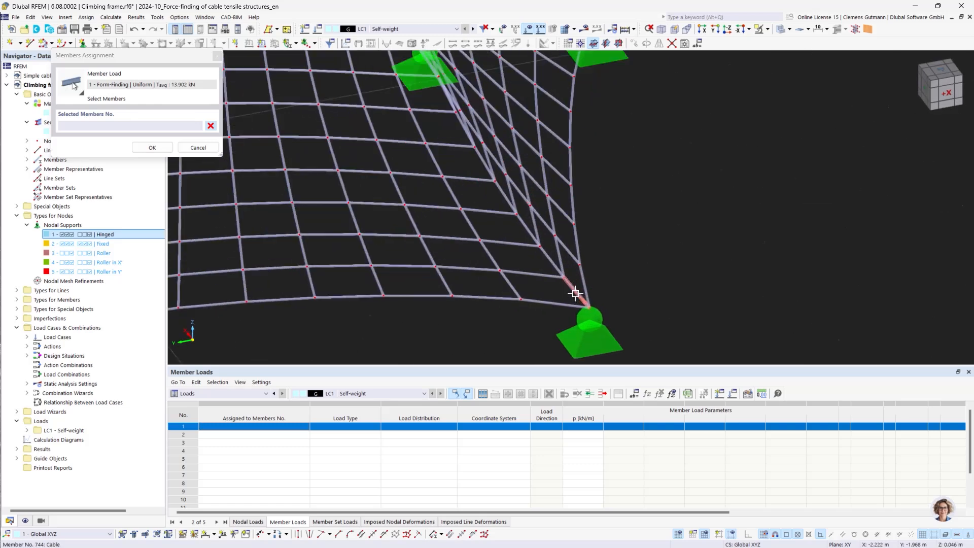
click(575, 294)
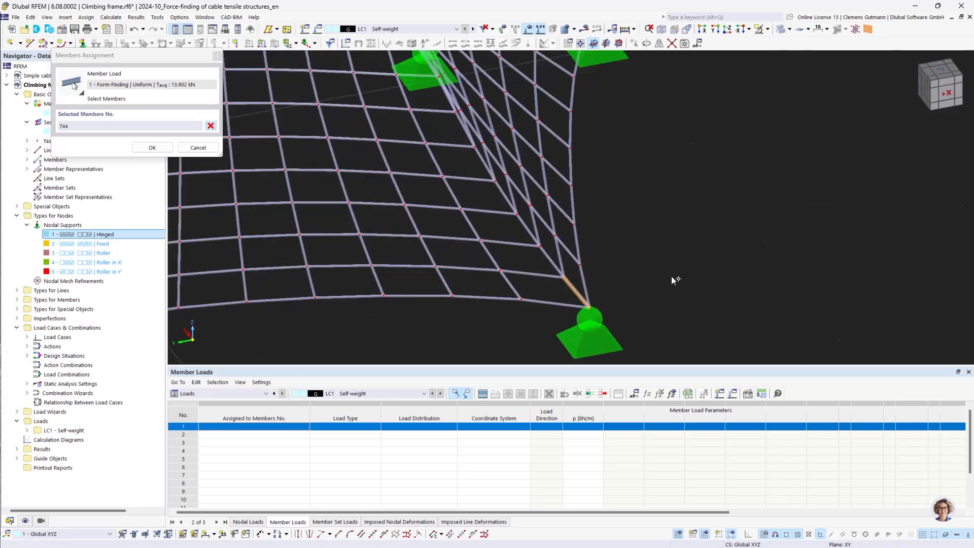
click(168, 148)
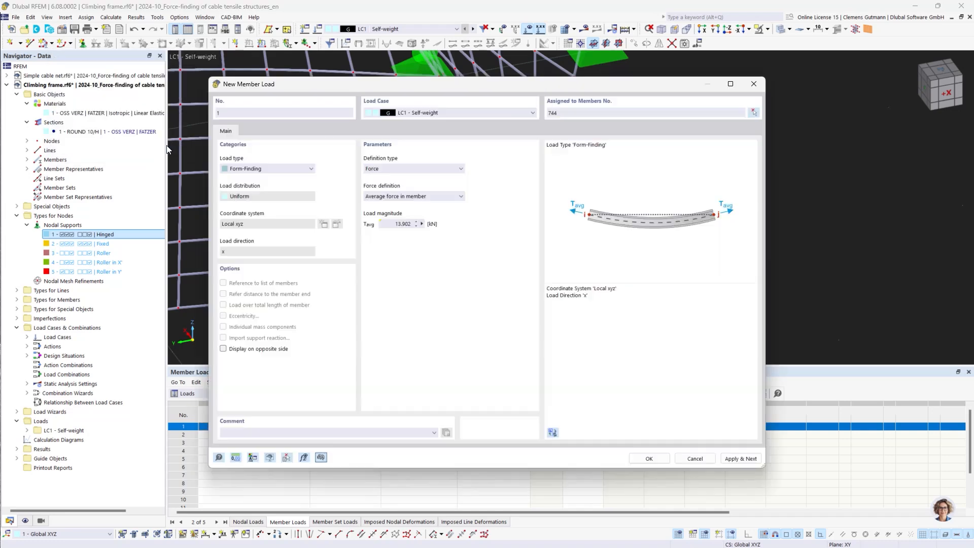
click(742, 459)
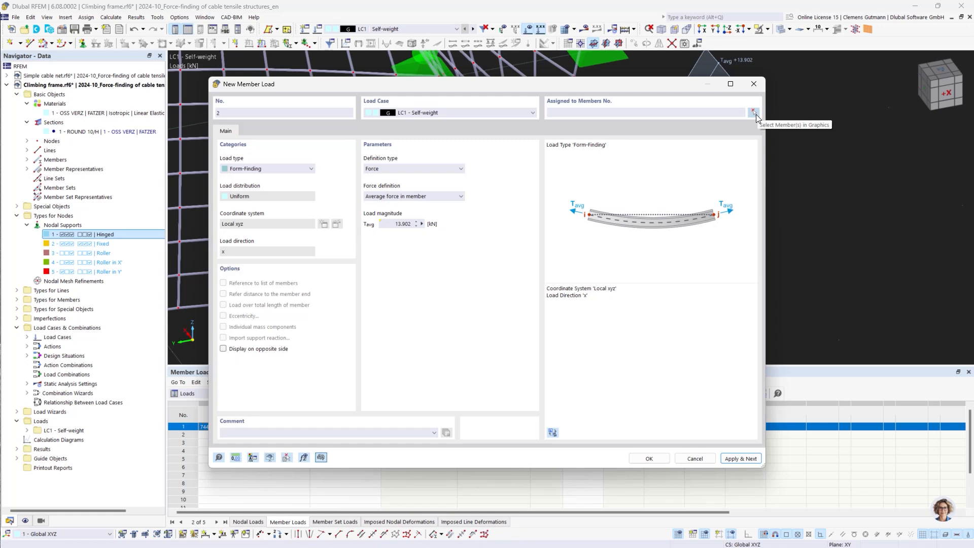
- Create a second form-finding load with definition type Geometric, relative length 100 %, on all other members, 1-743 and 745-792
click(373, 169)
click(378, 177)
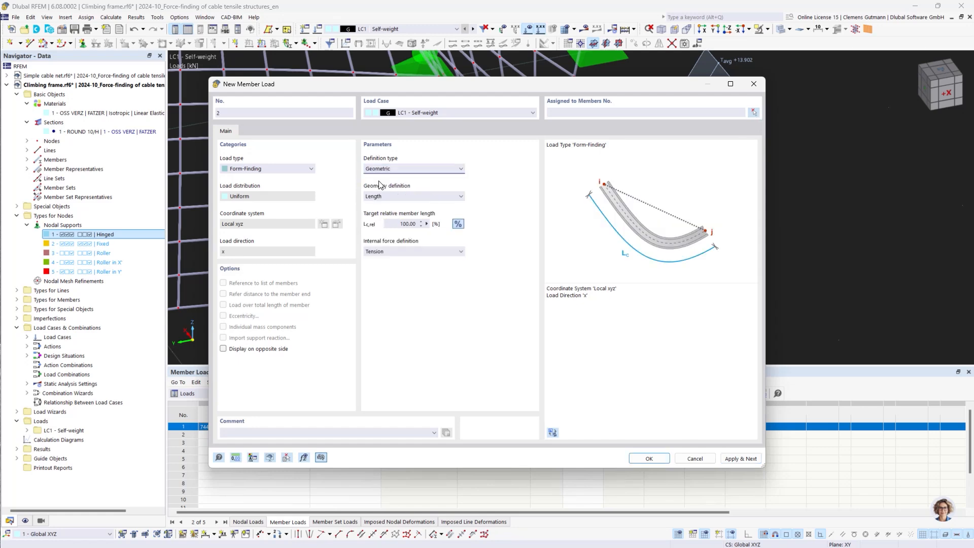
click(753, 112)
scroll(731, 223, down, 3)
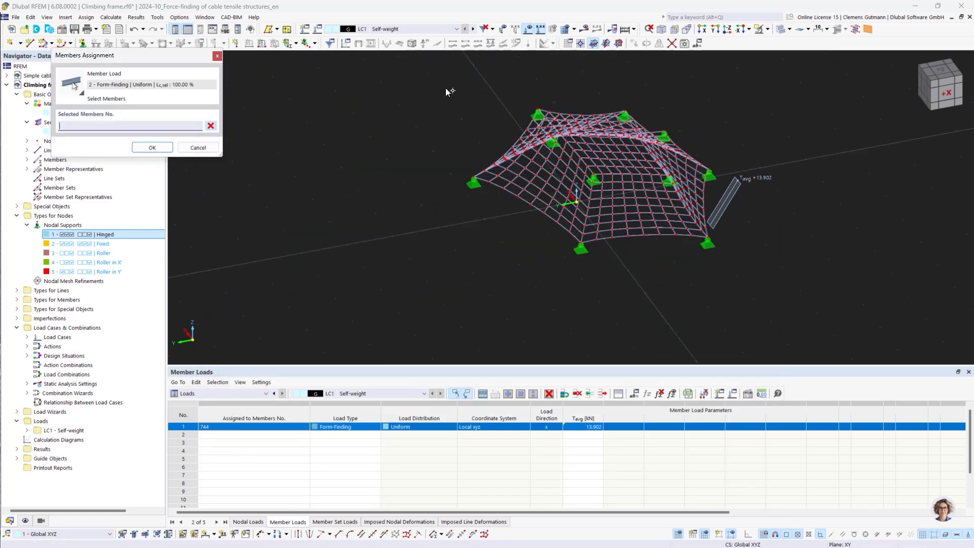
drag(421, 76, 824, 308)
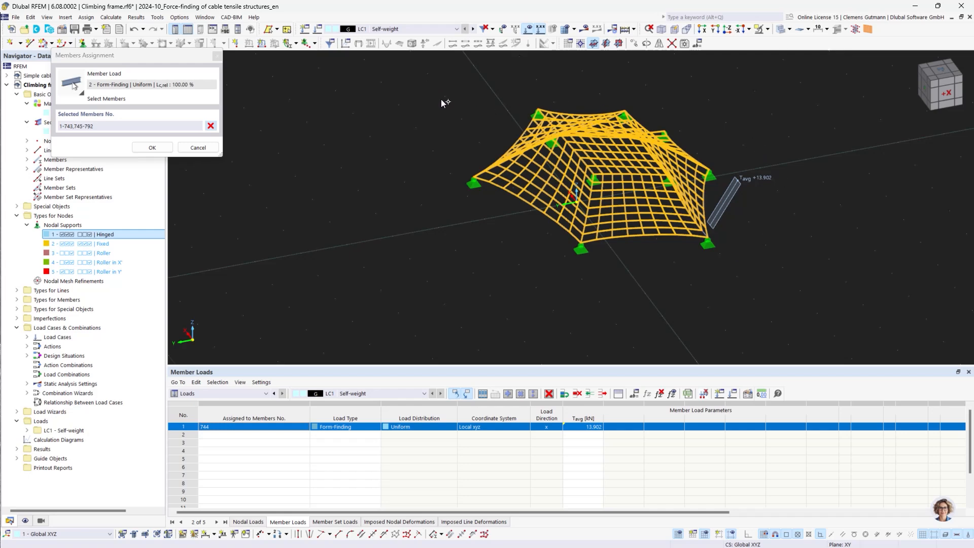
drag(435, 86, 801, 302)
scroll(680, 243, up, 5)
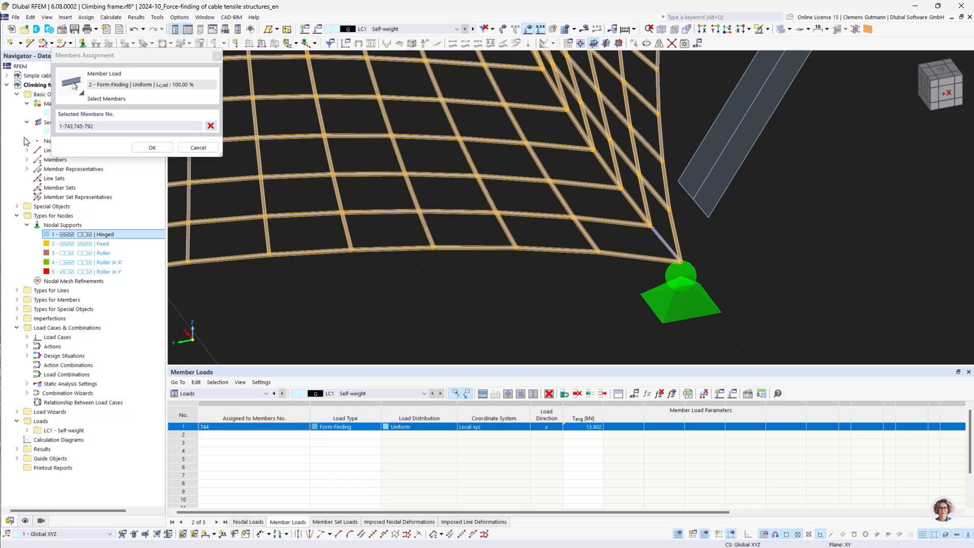
click(152, 148)
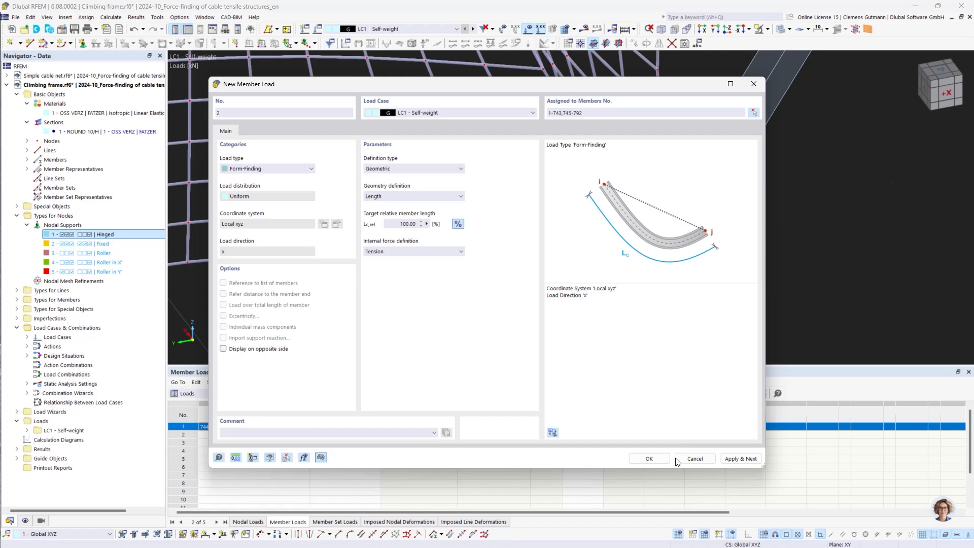
click(637, 461)
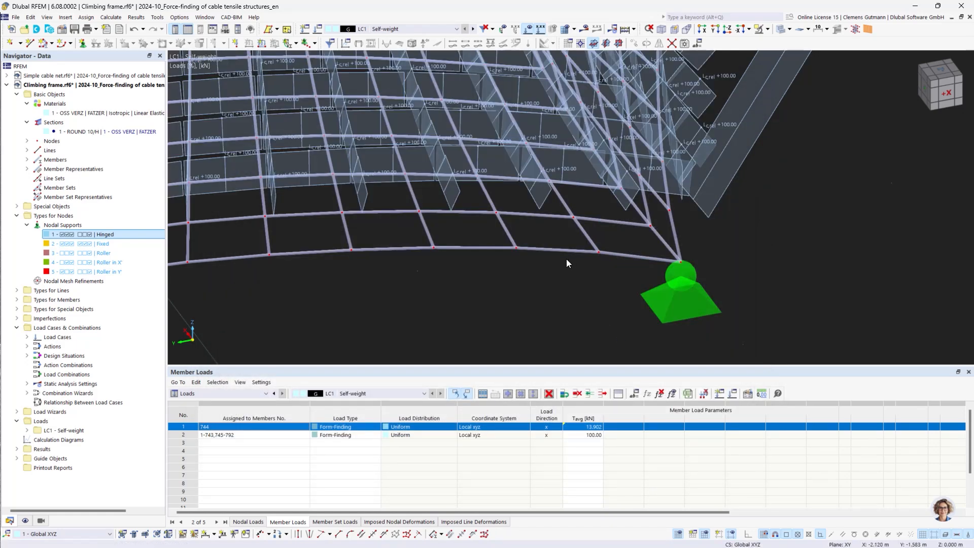
- Open load case LC1 for editing and rename it Prestress
scroll(566, 259, down, 5)
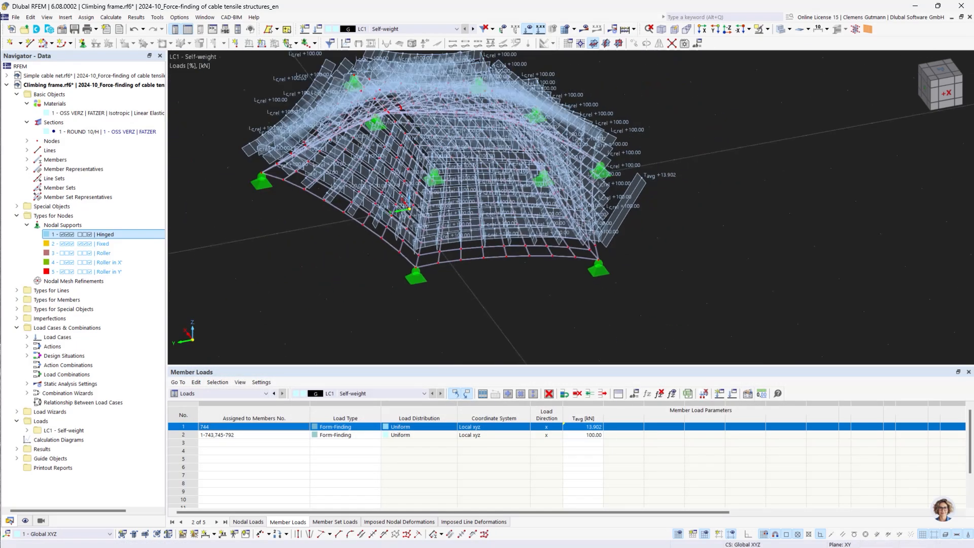
click(27, 337)
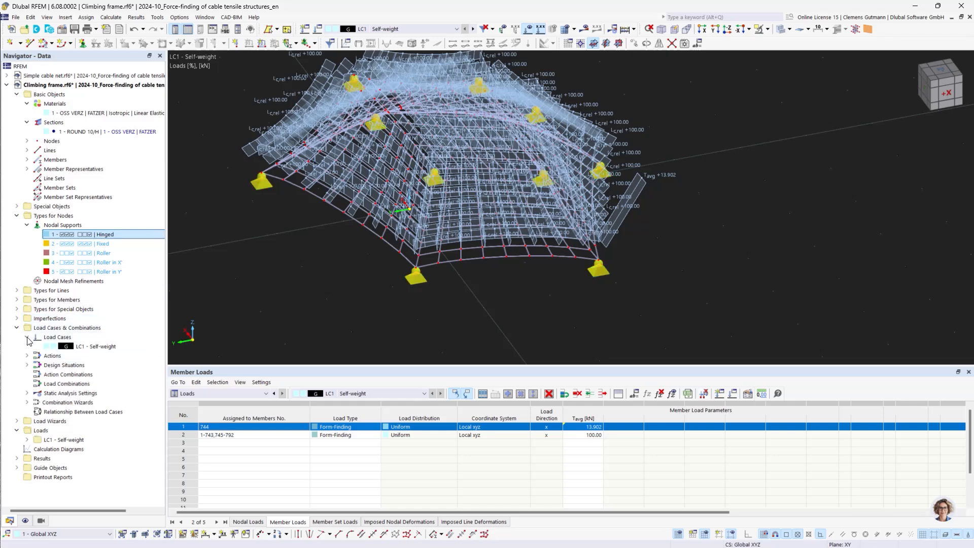
click(67, 348)
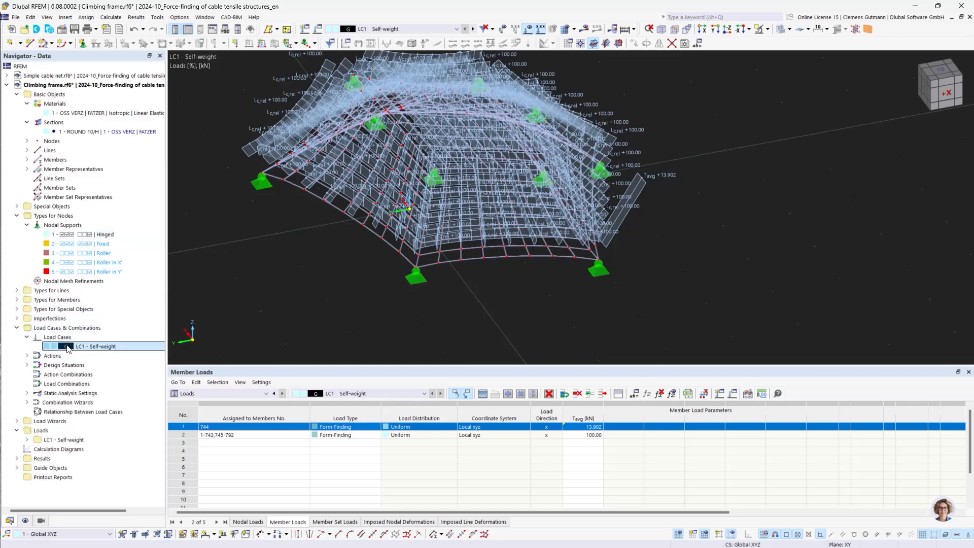
double_click(67, 348)
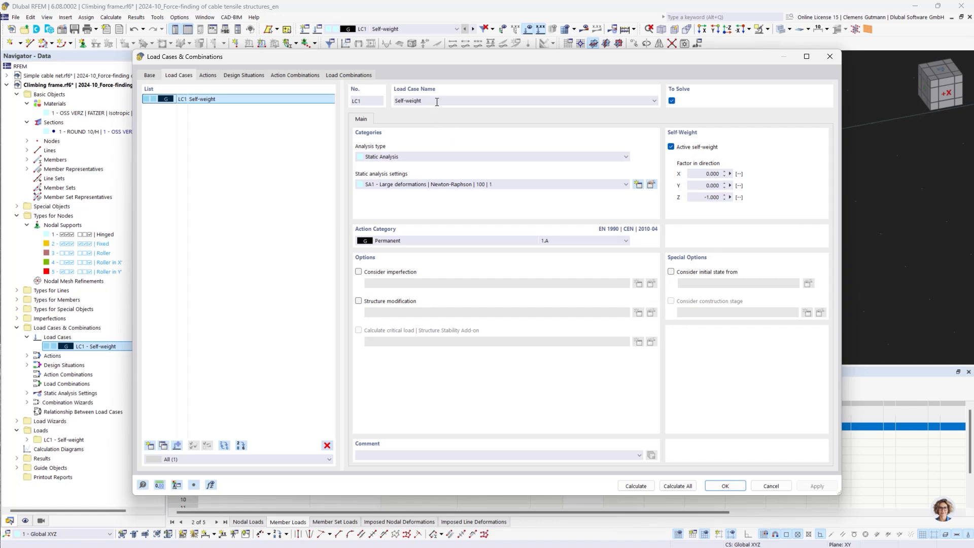
drag(437, 101, 393, 101)
text(Prestress)
- Deactivate the self-weight of LC1 and set its action category to Prestress
click(671, 147)
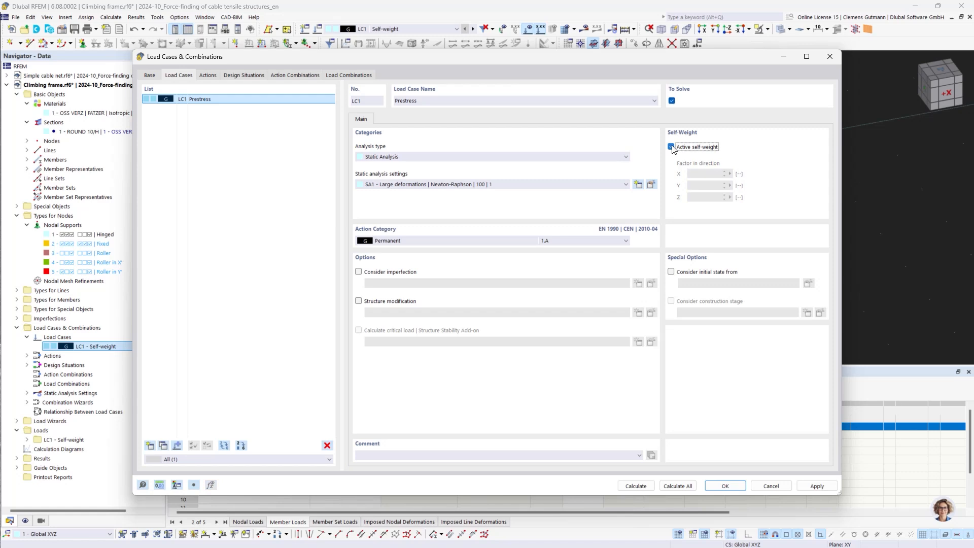
click(454, 241)
click(401, 268)
- Set the number of iterations for loading prestress to 75 in the form-finding settings of static analysis SA2
click(651, 186)
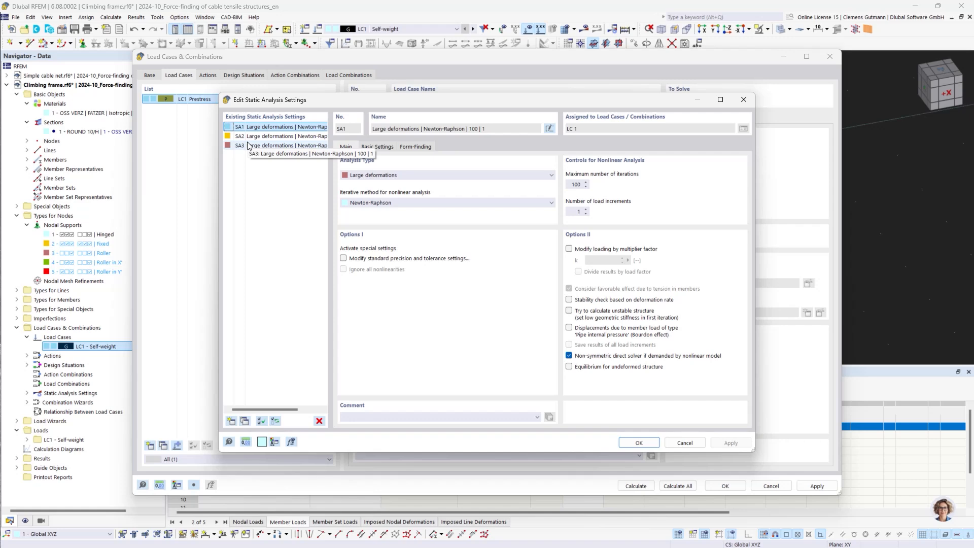
click(416, 147)
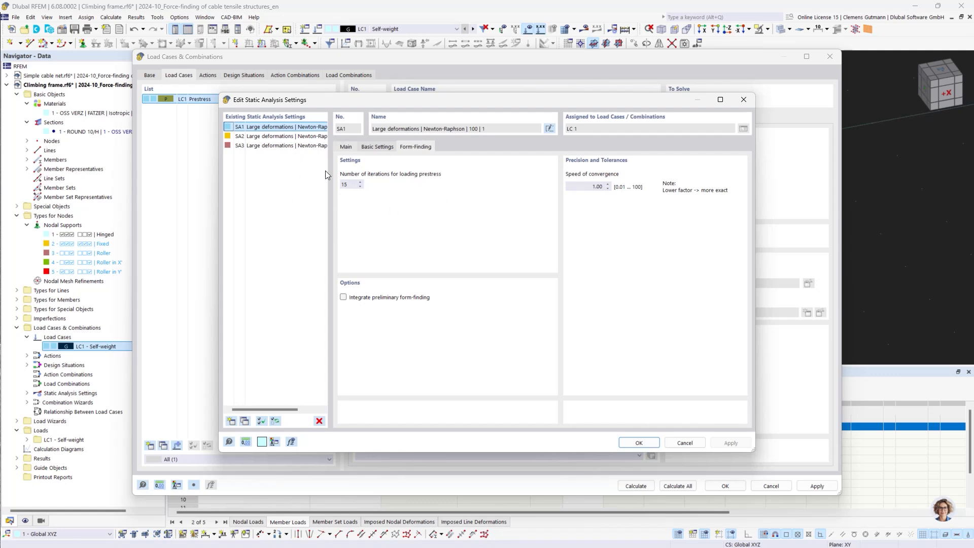
click(277, 136)
drag(353, 185, 336, 188)
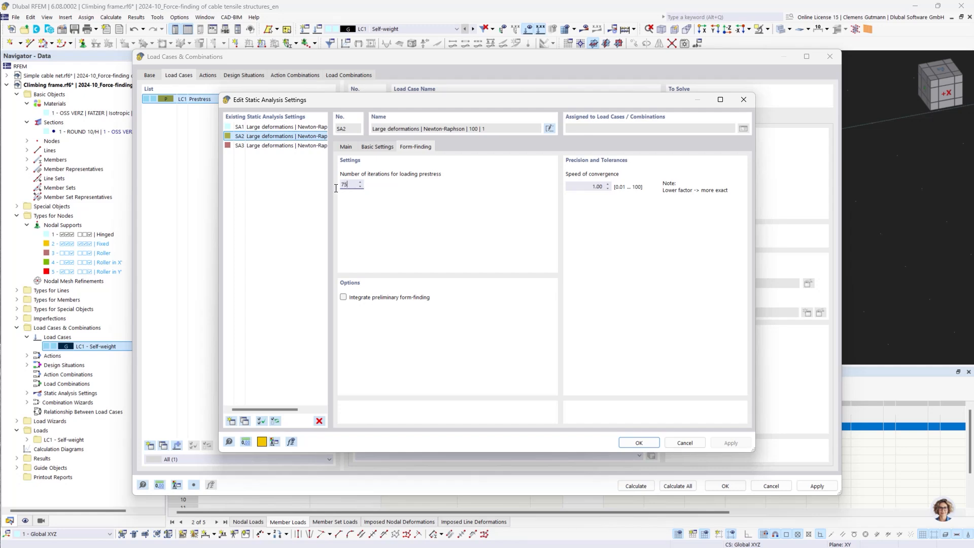
text(75)
key(Tab)
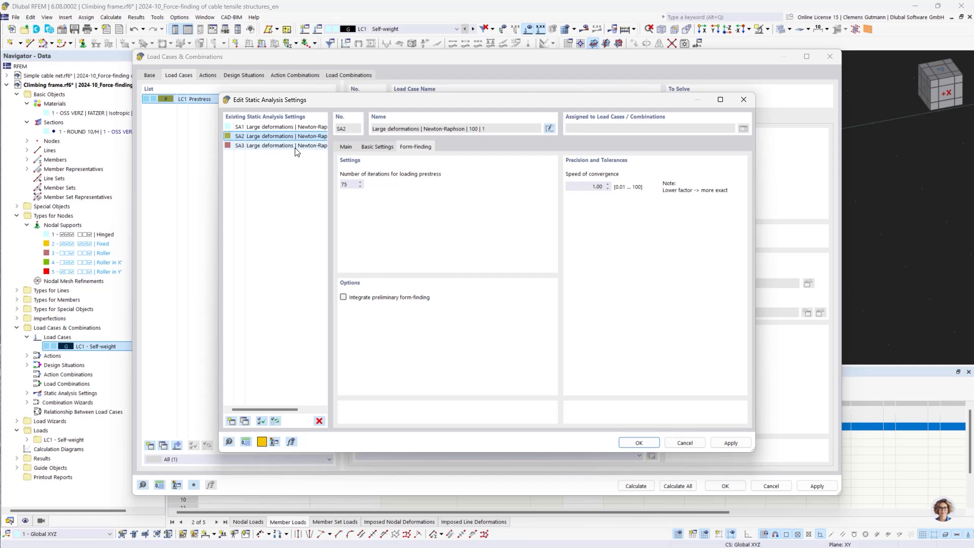
- Set the number of iterations for loading prestress in SA3 to 150 and calculate load case LC1
click(296, 146)
click(352, 185)
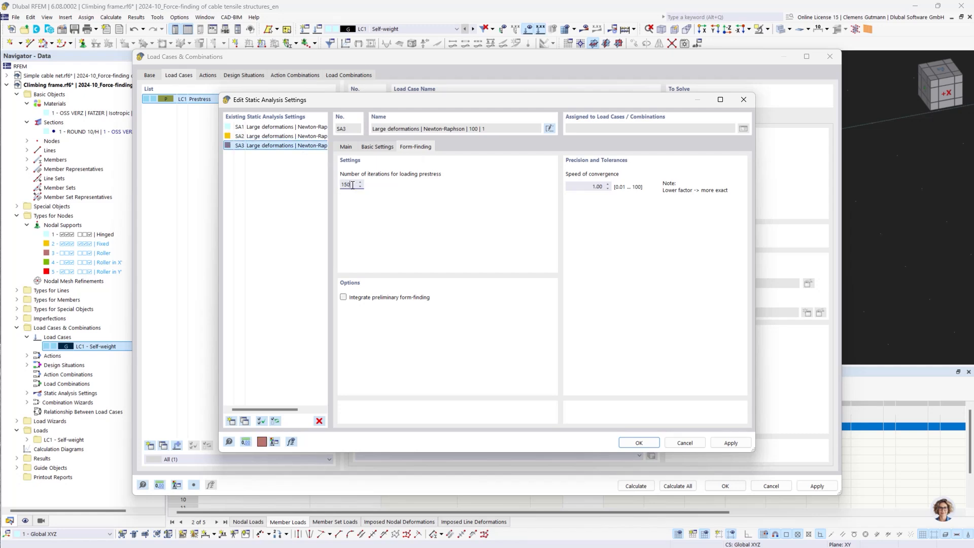
text(0)
key(Tab)
click(651, 446)
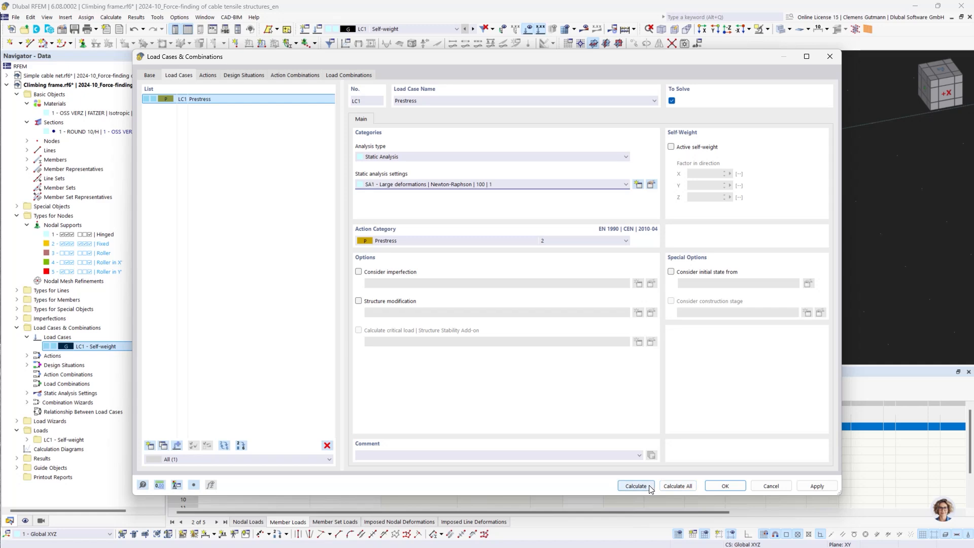
click(636, 486)
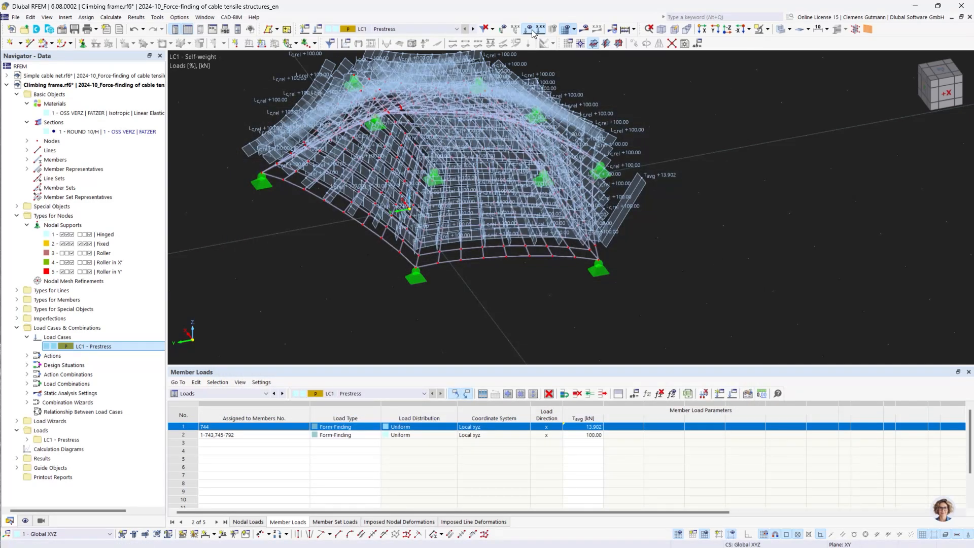
- Hide the load display and examine the global displacements of load case LC1 on the cable net
click(531, 29)
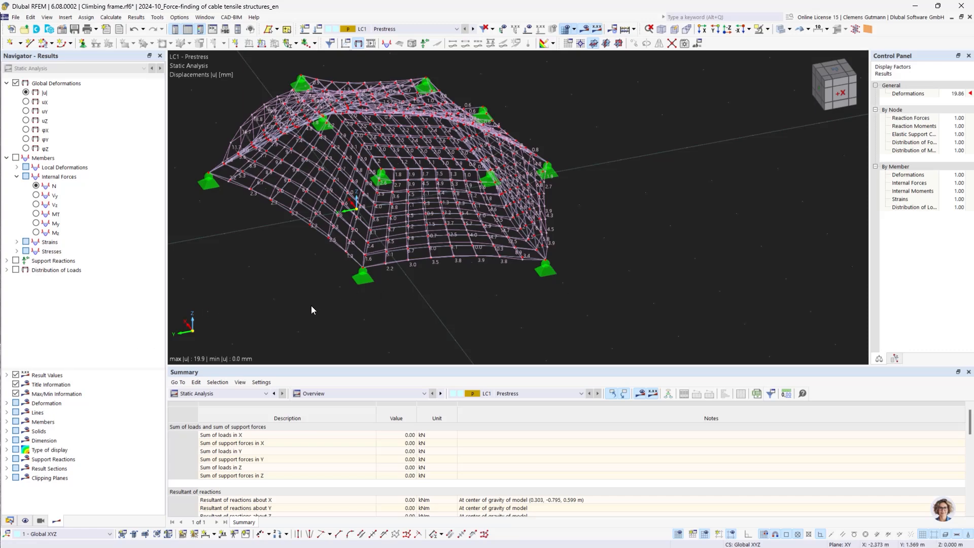
middle_drag(318, 244, 463, 290)
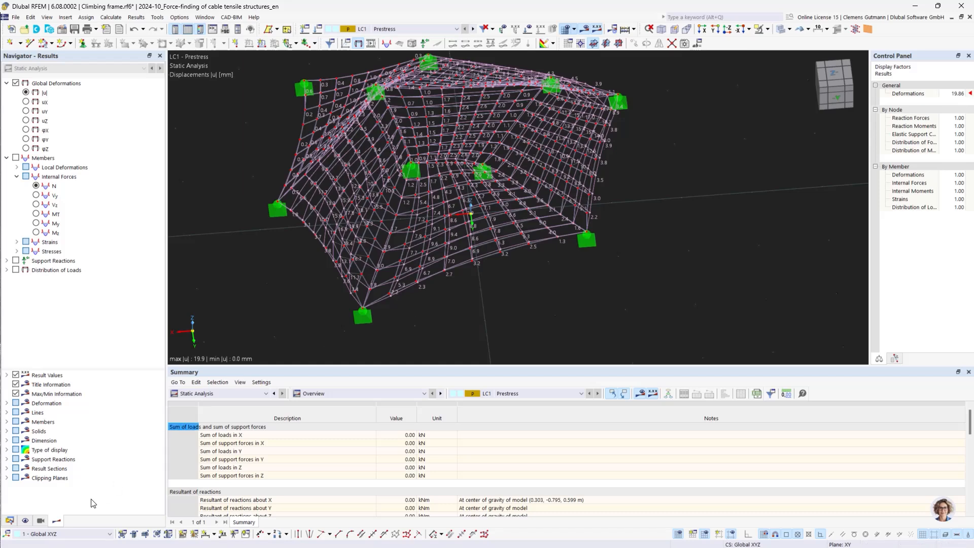
- Assign static analysis settings SA2 to load case LC1, recalculate it and view the displacements
click(9, 520)
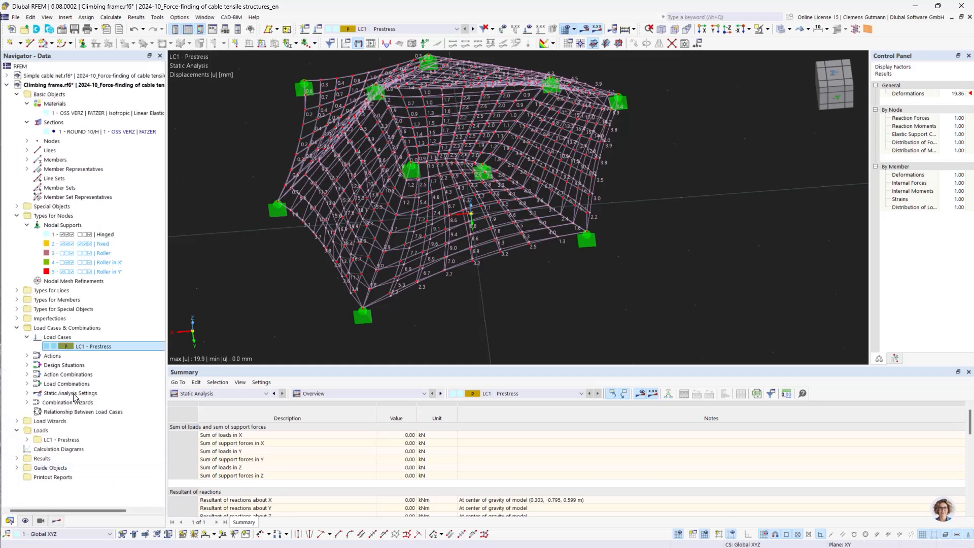
double_click(76, 348)
click(442, 186)
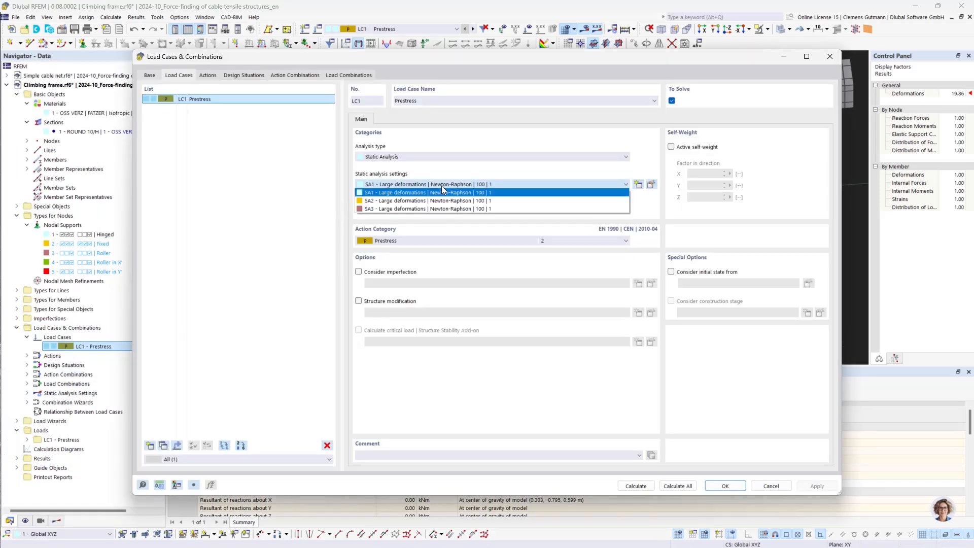
click(449, 204)
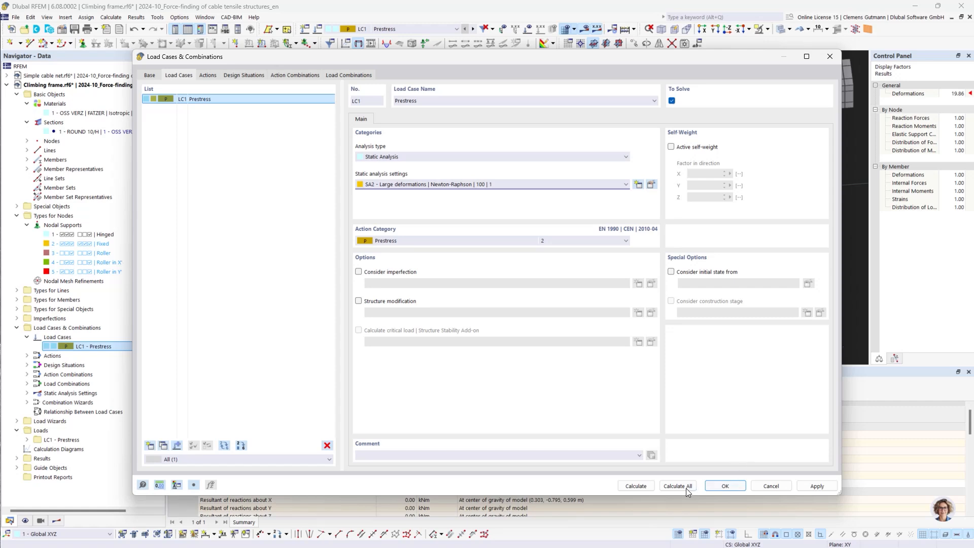
click(649, 487)
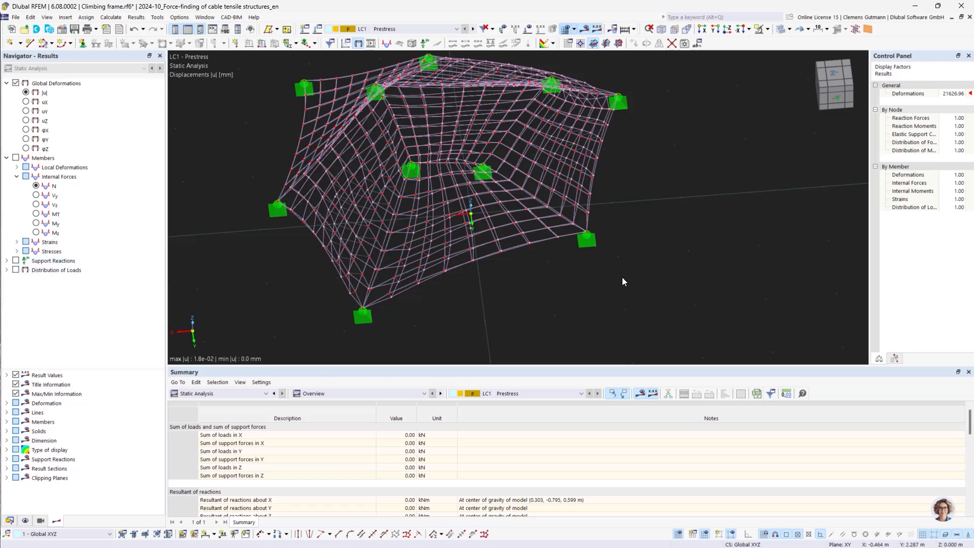
scroll(533, 288, down, 2)
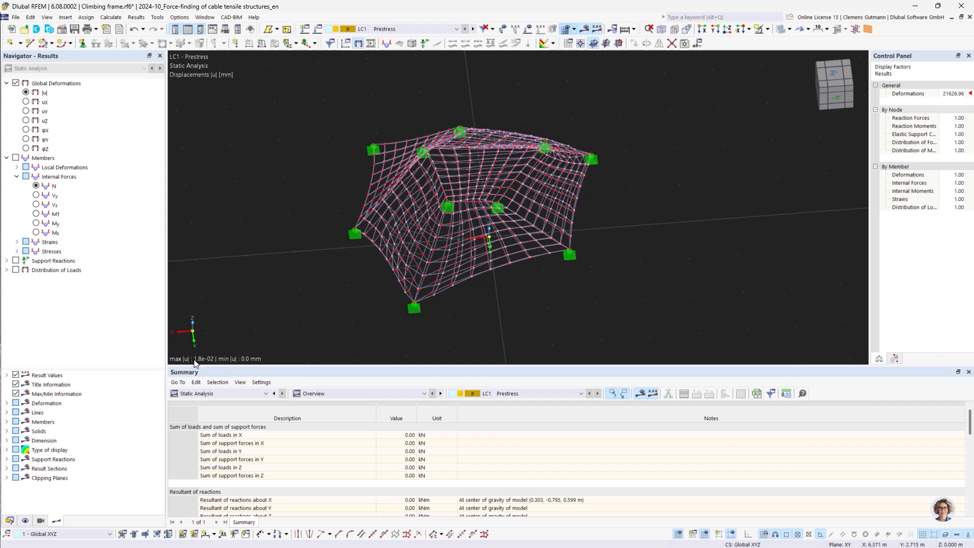
- Assign static analysis settings SA3 to load case LC1 and recalculate it for comparison
click(10, 521)
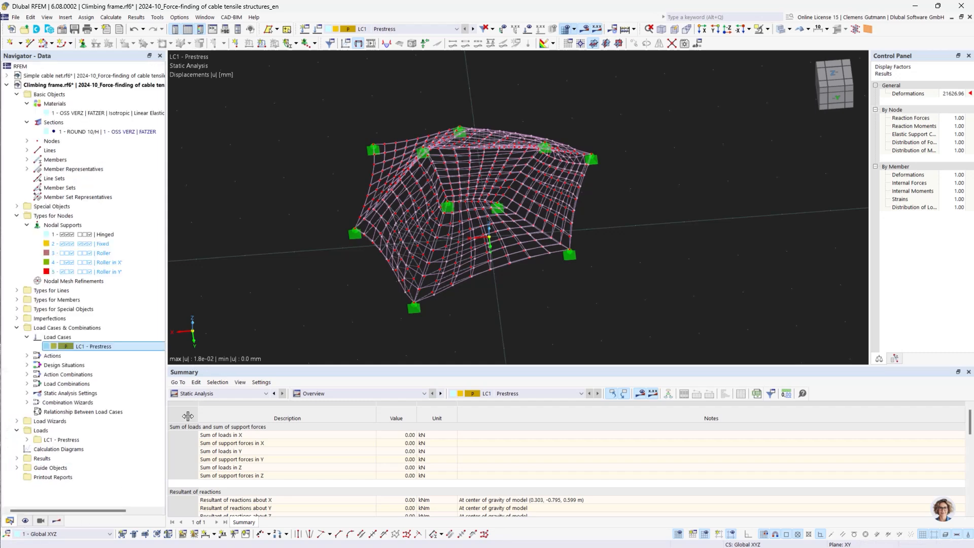
right_click(75, 350)
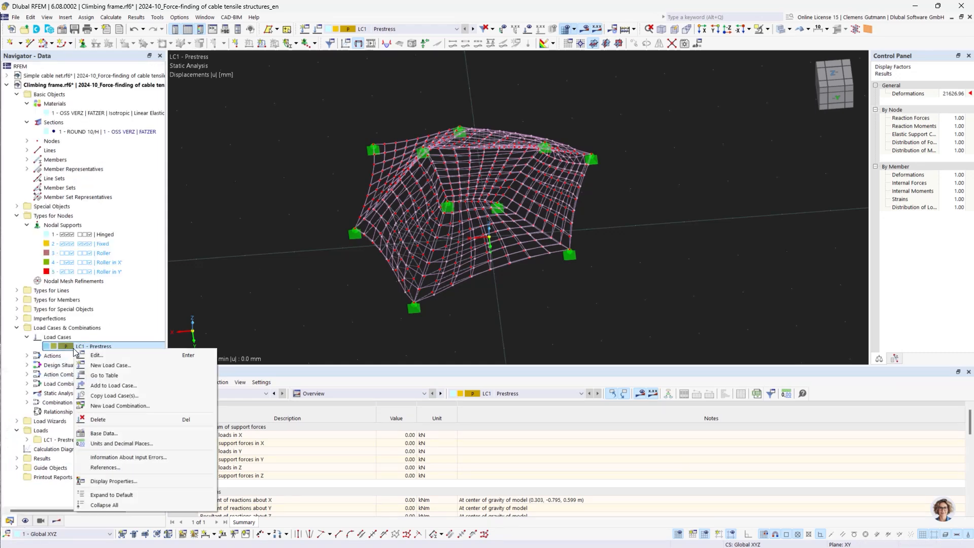
click(118, 356)
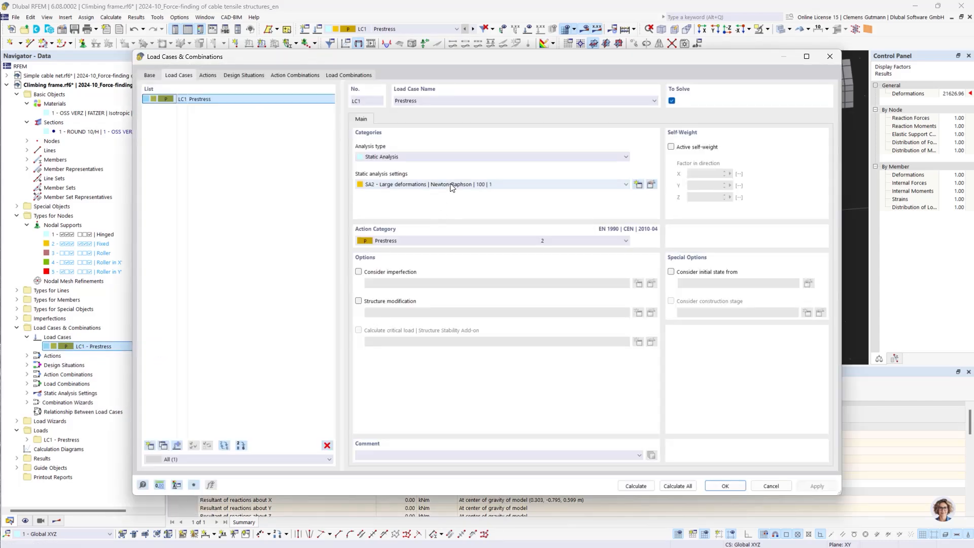
click(451, 185)
click(467, 206)
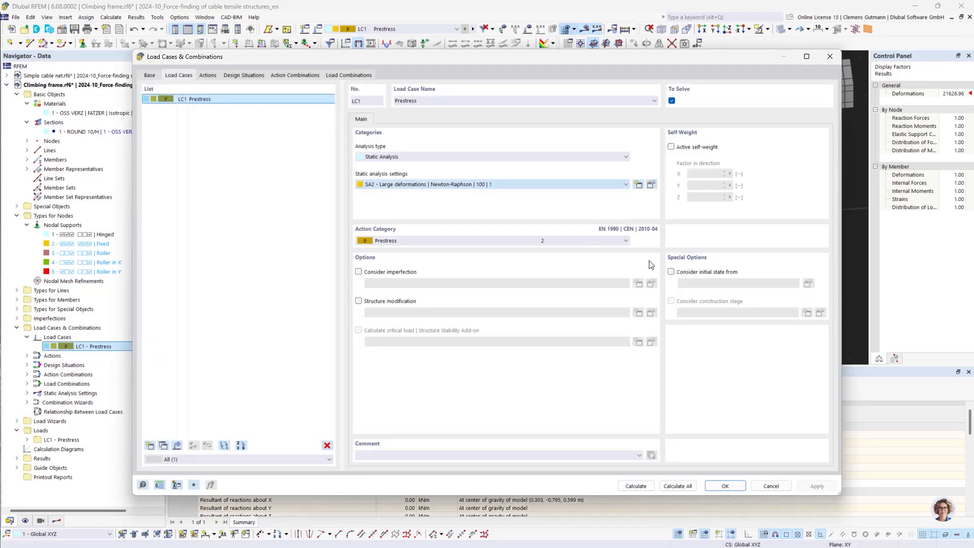
click(635, 486)
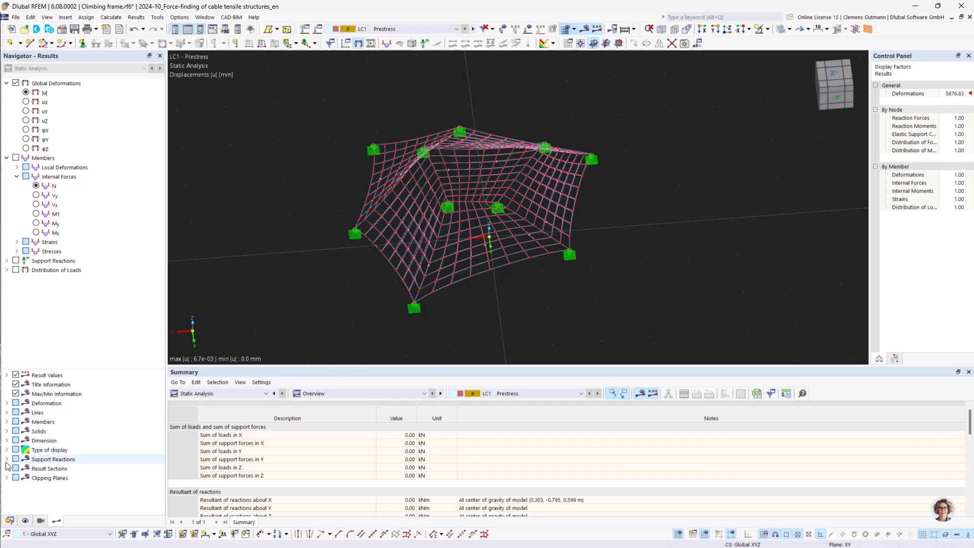
- Try to switch LC1 back to SA2 by selecting it among the existing static analysis settings
click(8, 523)
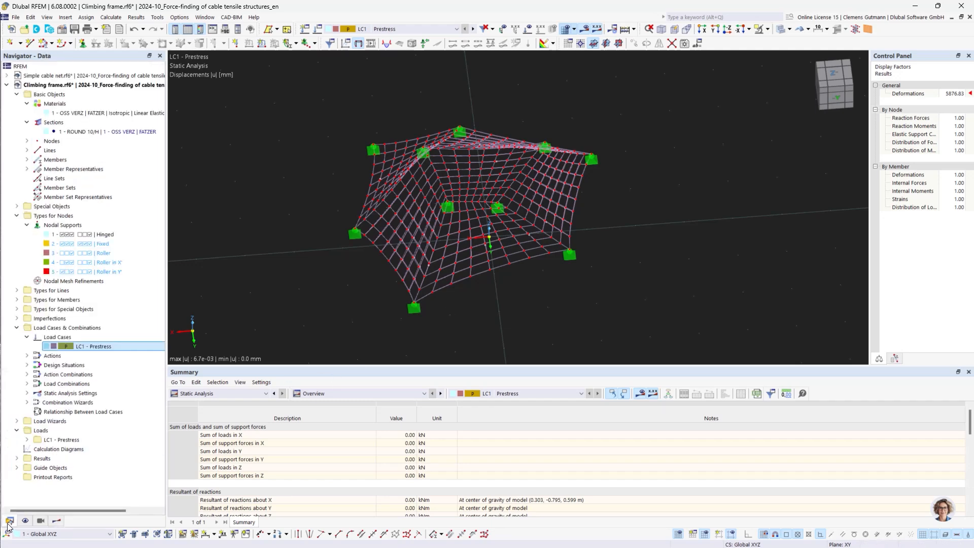
double_click(98, 347)
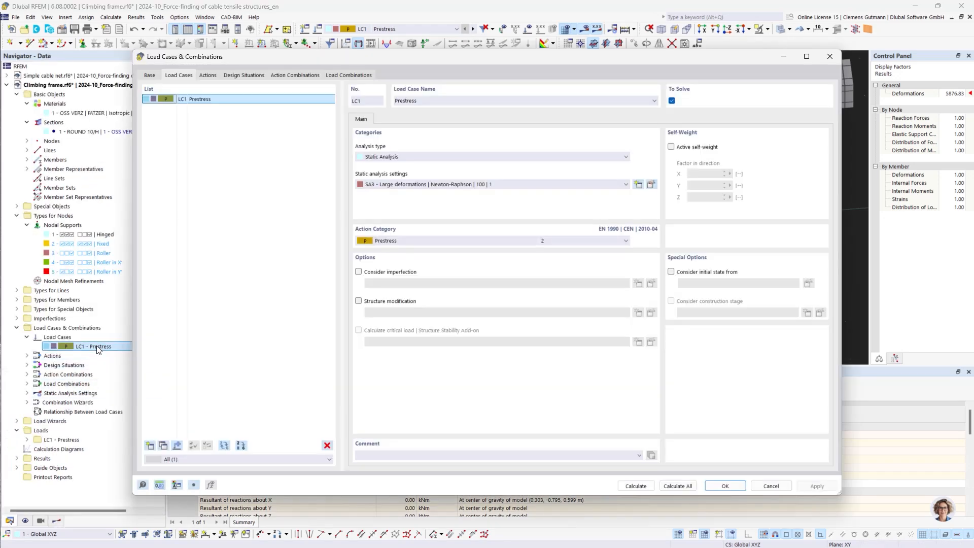
click(651, 184)
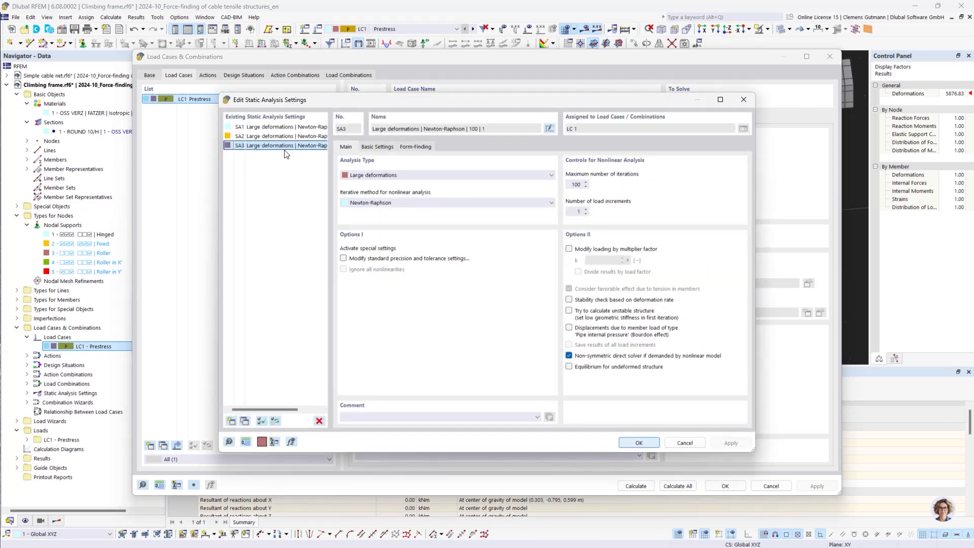
click(298, 137)
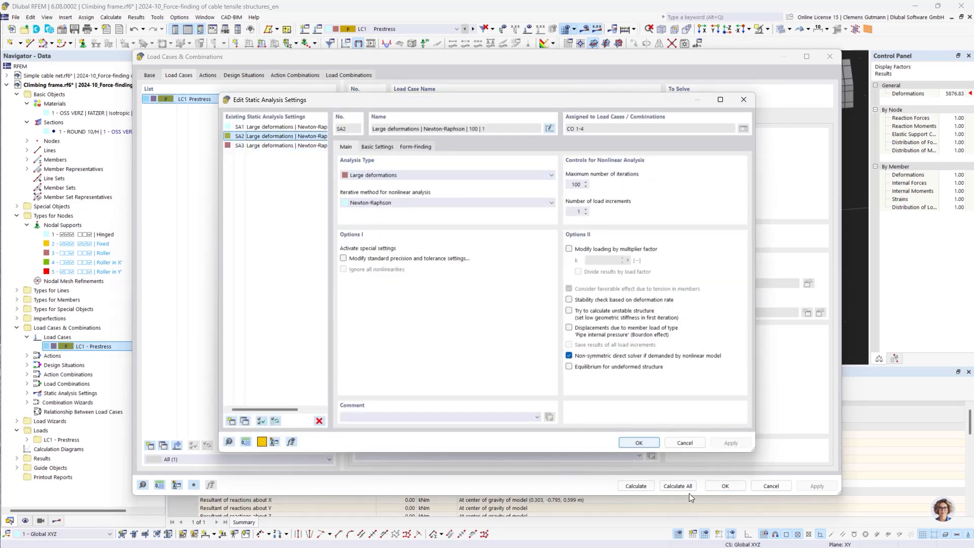
click(646, 444)
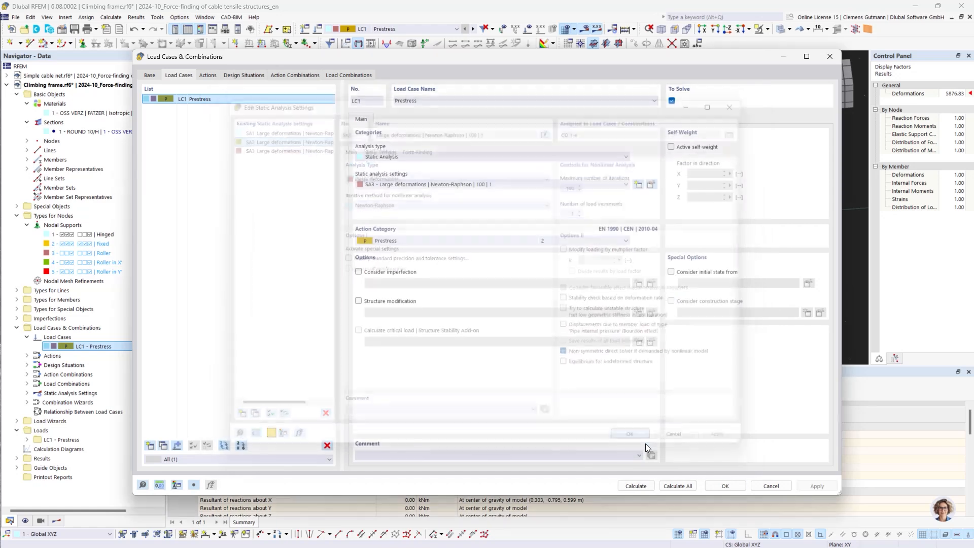
click(726, 486)
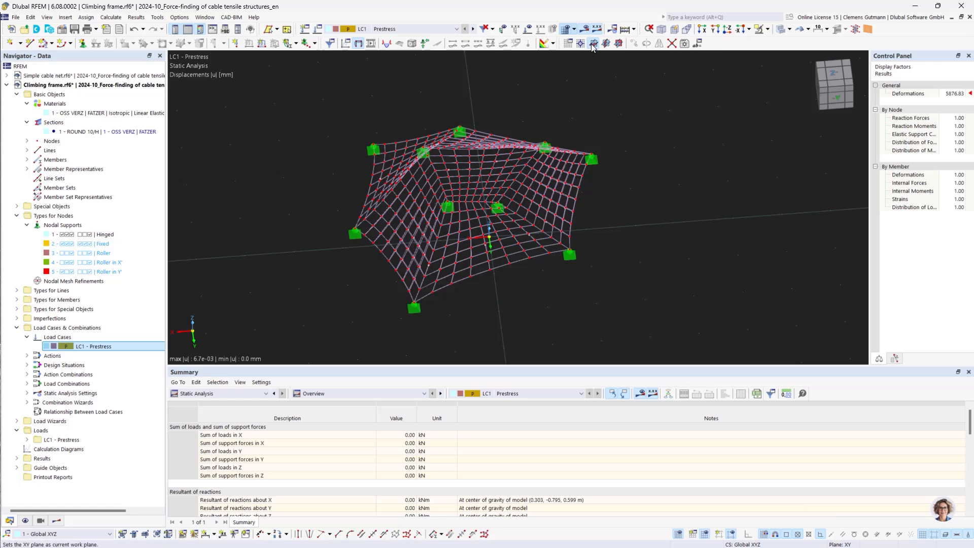
click(584, 31)
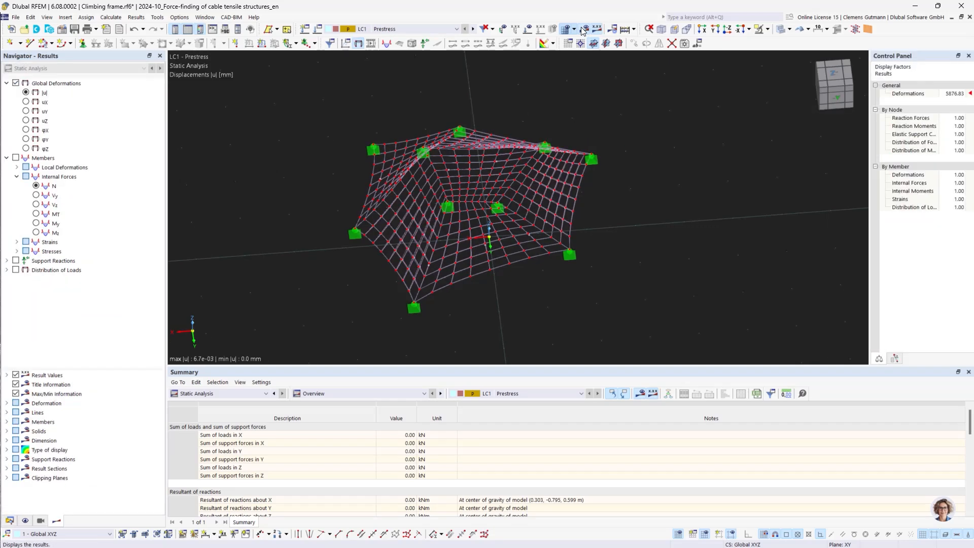
- Assign static analysis settings SA2 to LC1 in the load case data and calculate its results
click(9, 521)
click(88, 347)
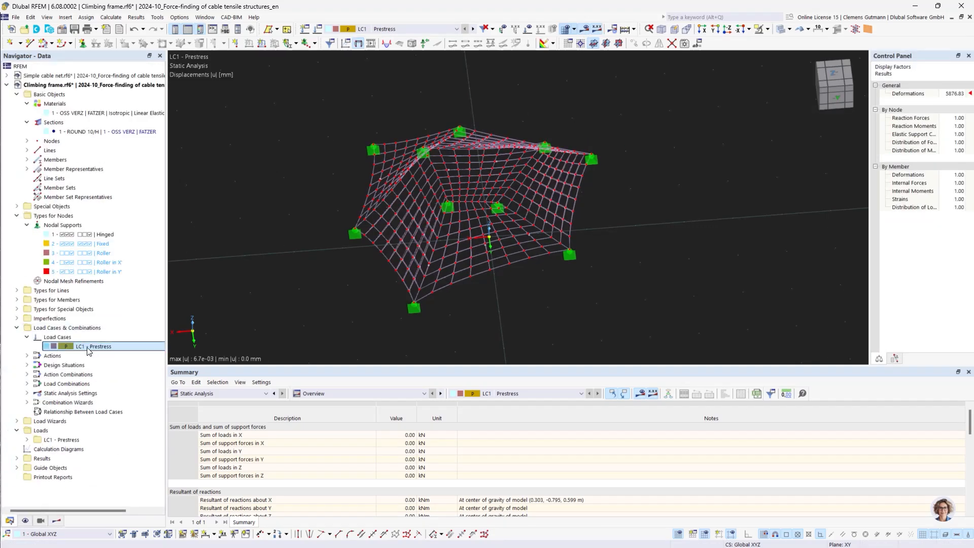
double_click(89, 349)
click(464, 186)
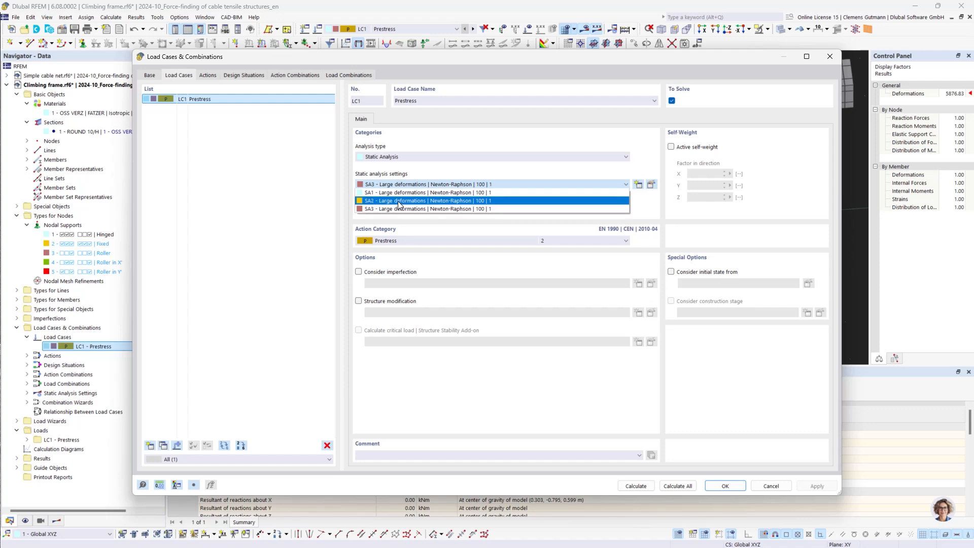
click(397, 201)
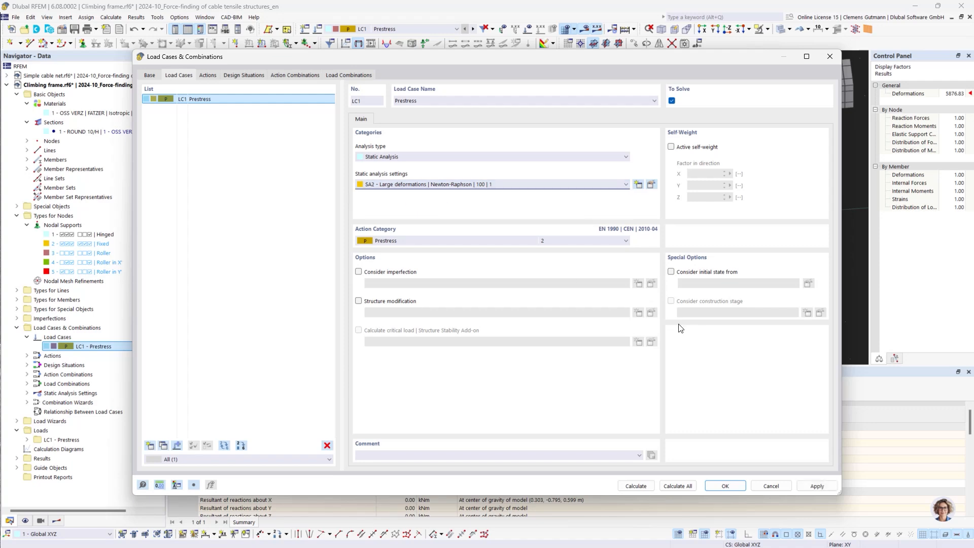
click(725, 486)
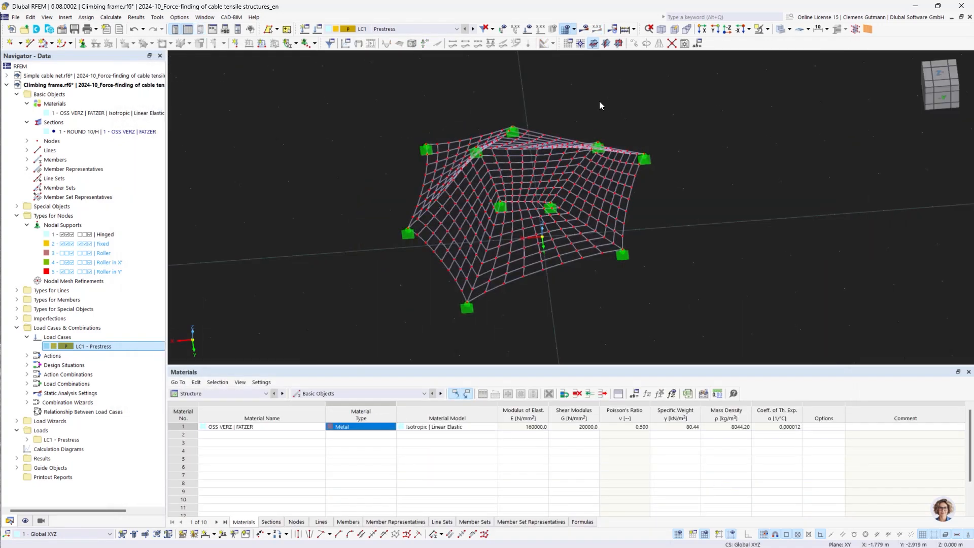
click(584, 31)
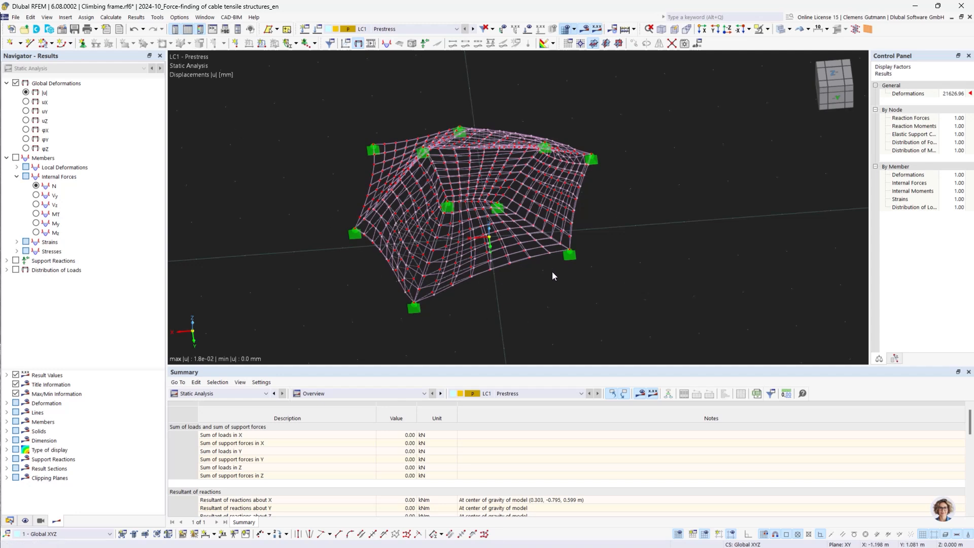
- Display the member axial forces N and examine the edge cables at a corner support
click(36, 186)
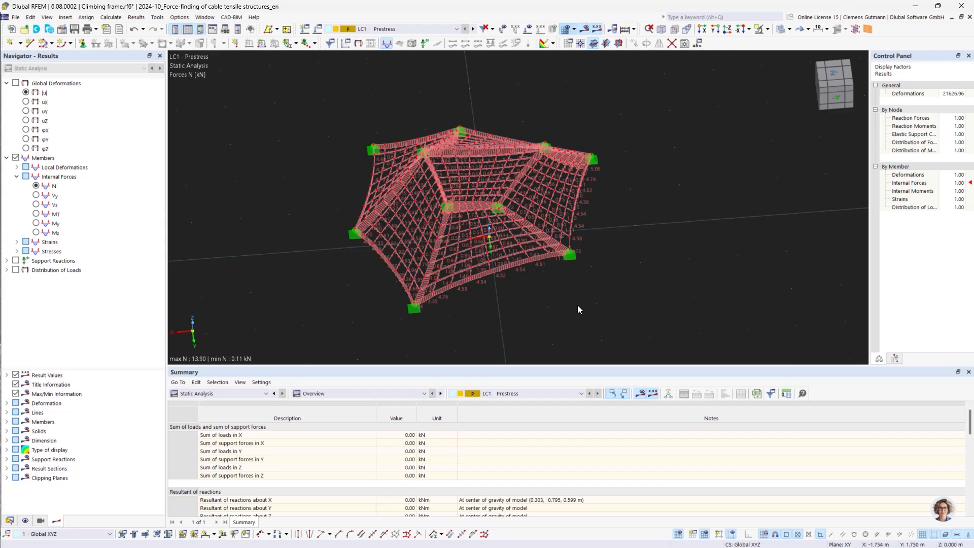
scroll(562, 248, up, 3)
ctrl+middle_drag(683, 239, 639, 293)
scroll(639, 293, up, 4)
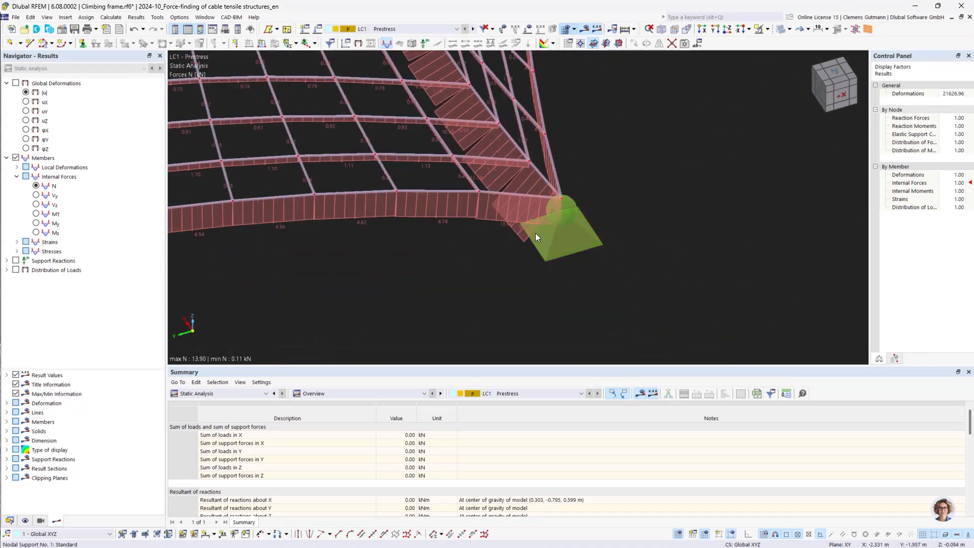
scroll(495, 233, down, 3)
ctrl+middle_drag(492, 233, 481, 277)
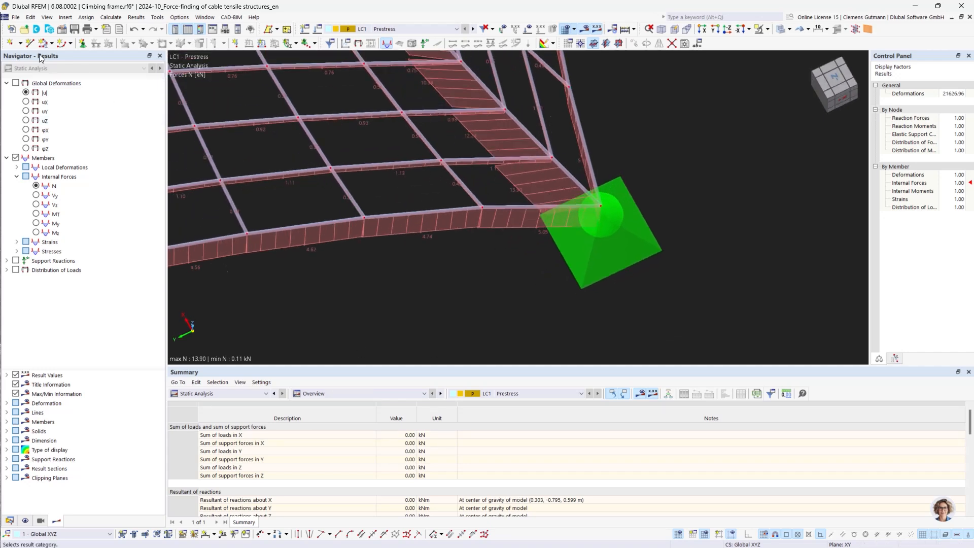
- Set the global parameter PrestressLevel to 0.5 and recalculate LC1 to show the axial forces
click(32, 16)
click(101, 335)
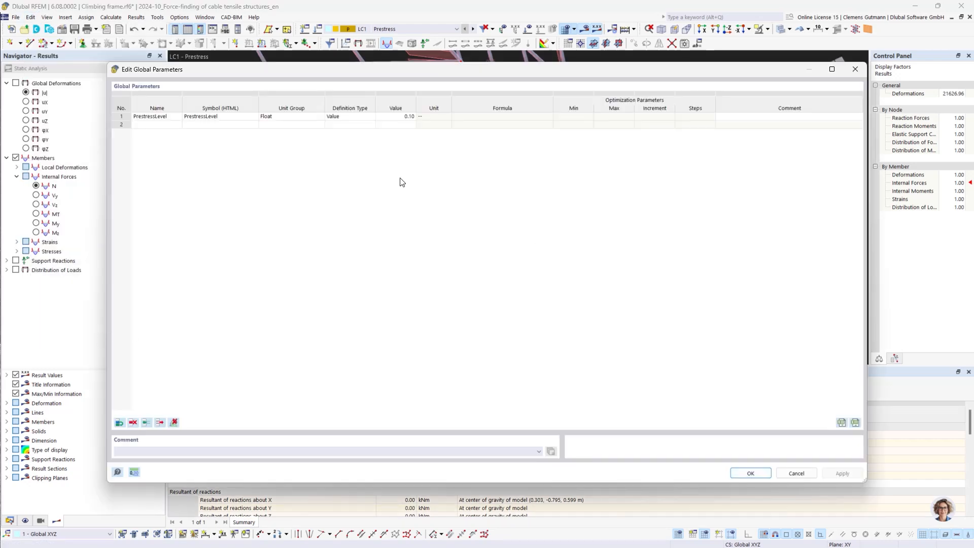
click(401, 116)
click(404, 116)
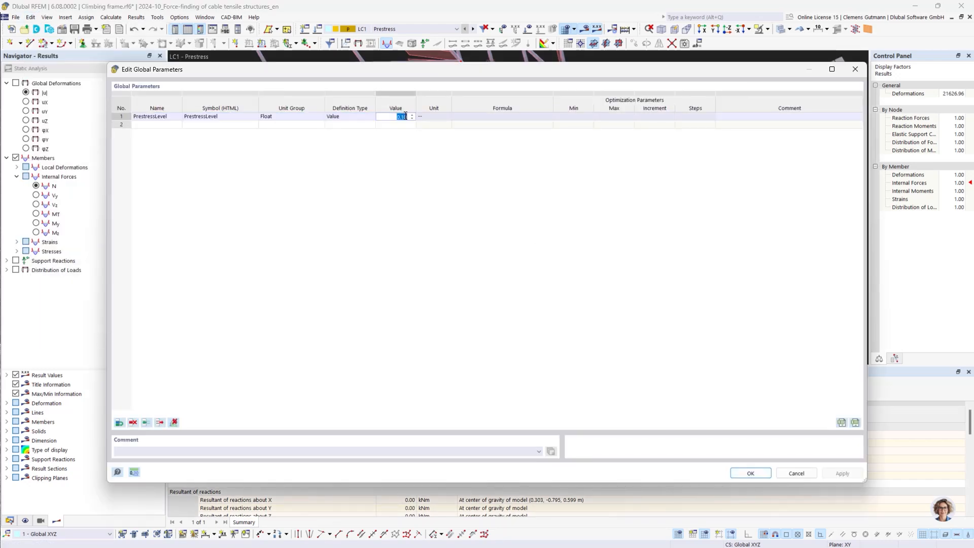
text(0.5)
key(Tab)
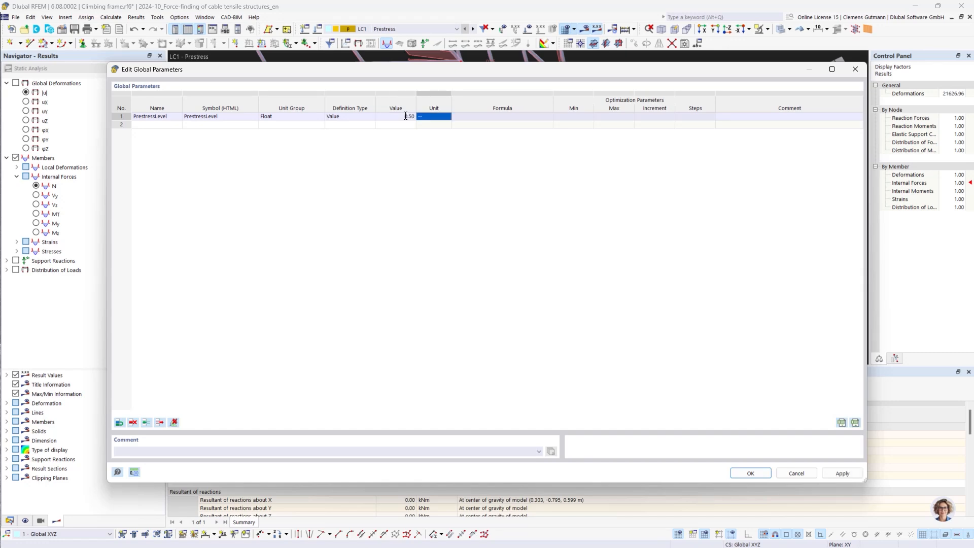
click(749, 473)
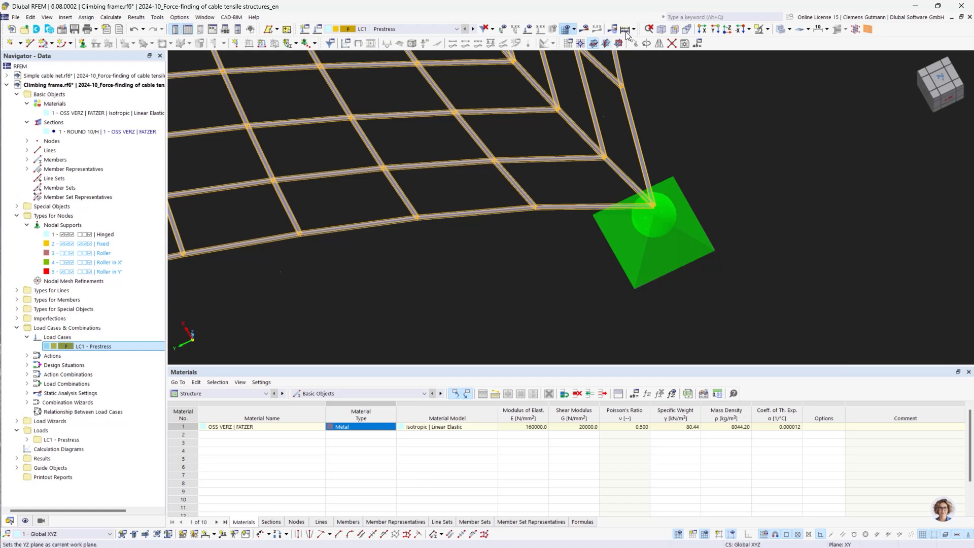
click(588, 31)
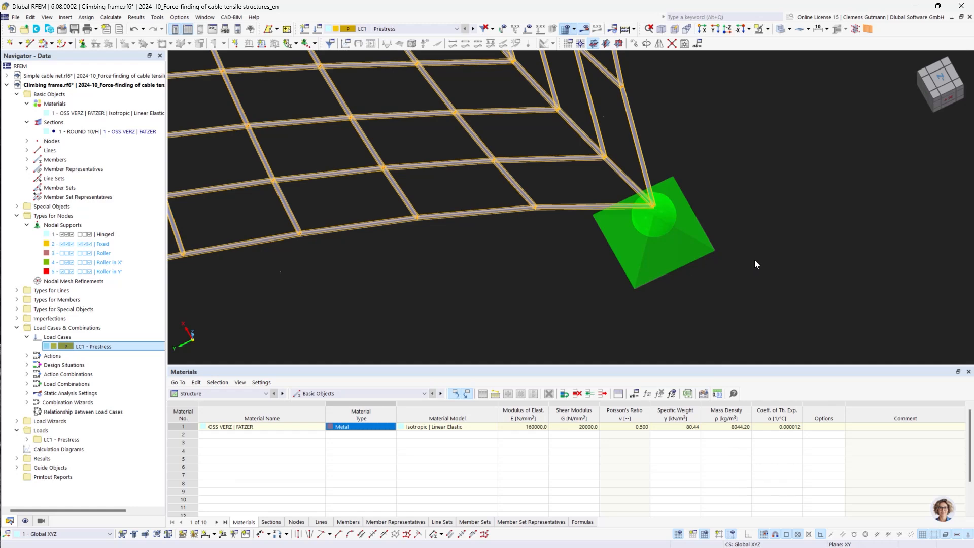
scroll(577, 205, up, 3)
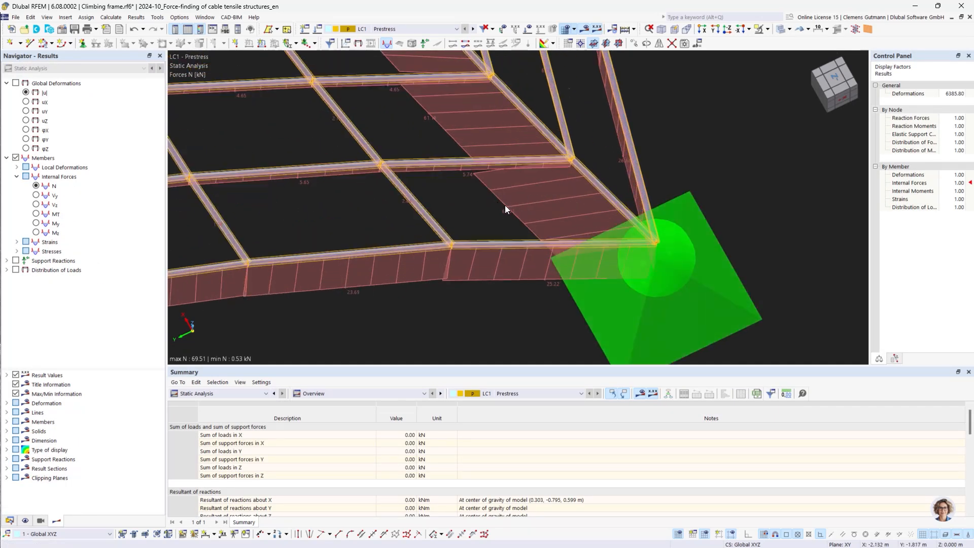
- Open the member loads table and check the form-finding force formula of member 744
click(229, 393)
click(226, 435)
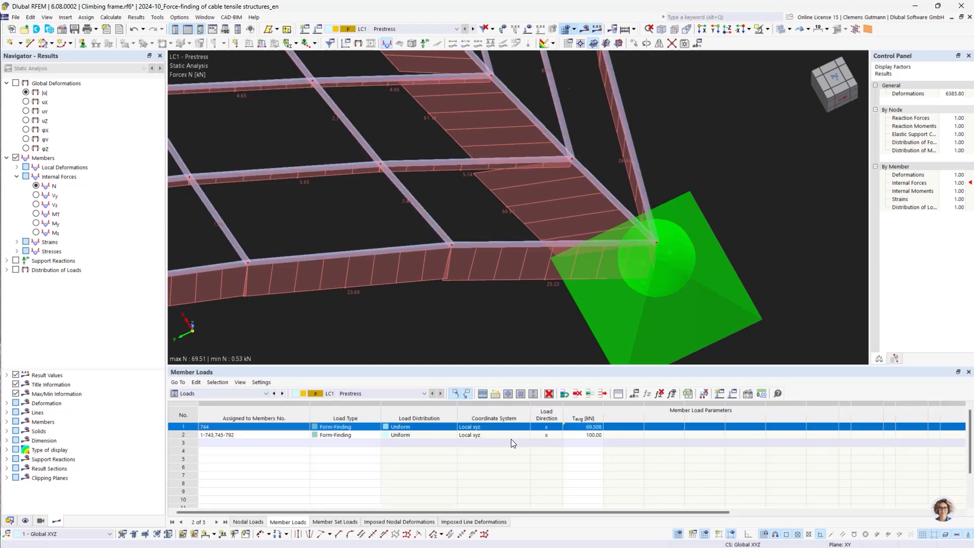
click(592, 428)
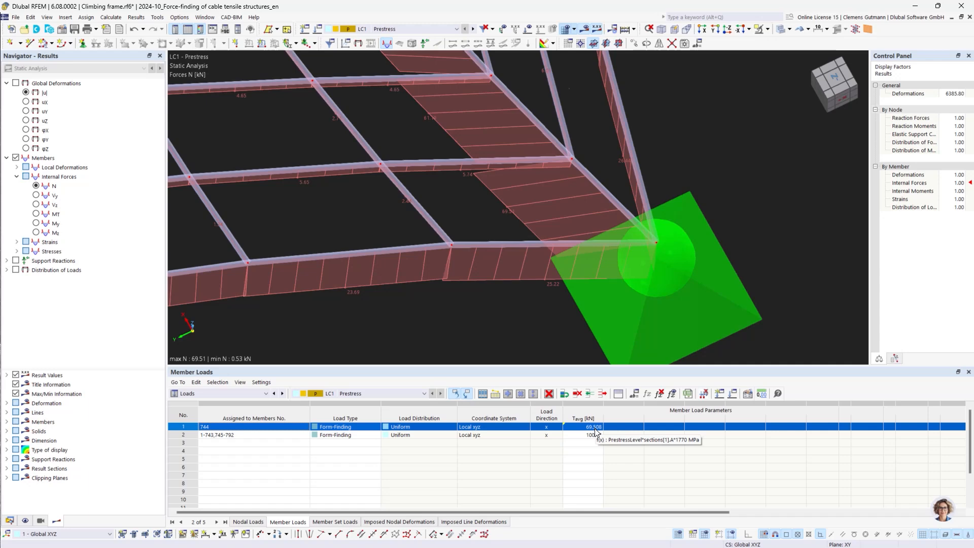
- Display the global deformations |u| of LC1 and inspect the whole cable net
scroll(723, 223, down, 3)
scroll(723, 223, down, 5)
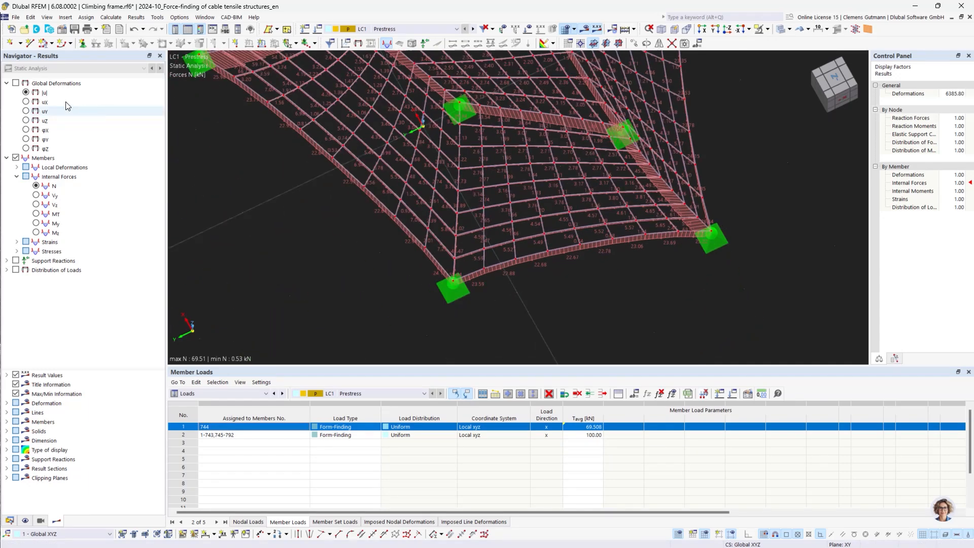
click(26, 92)
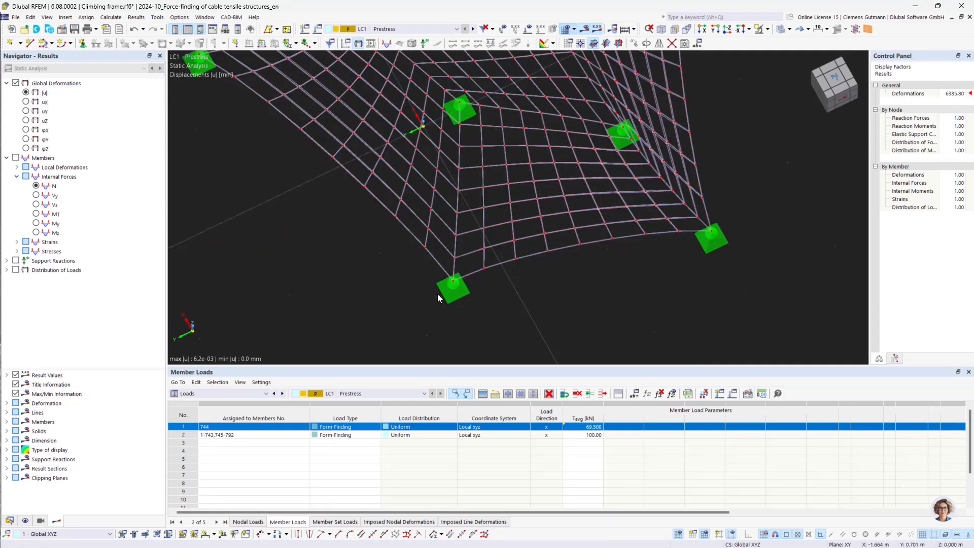
scroll(437, 294, down, 4)
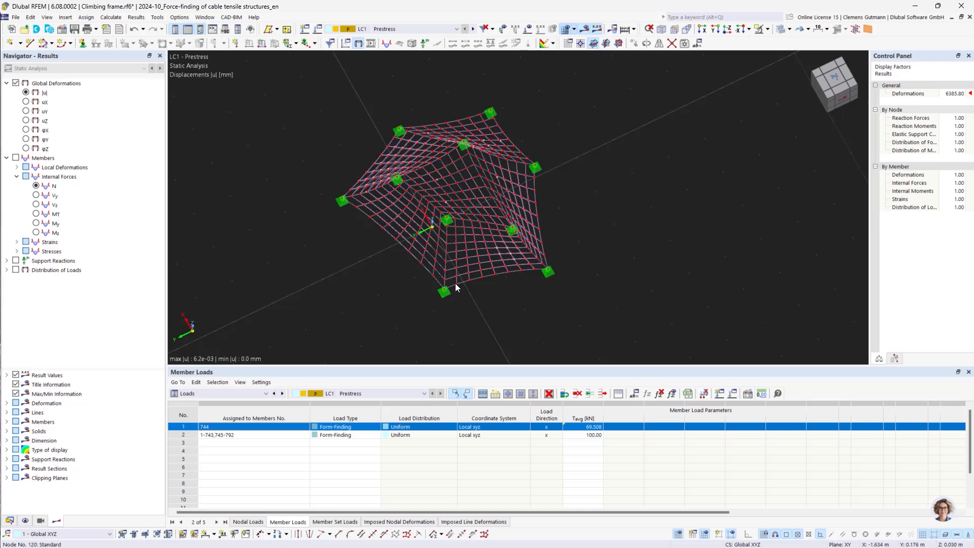
scroll(455, 283, up, 2)
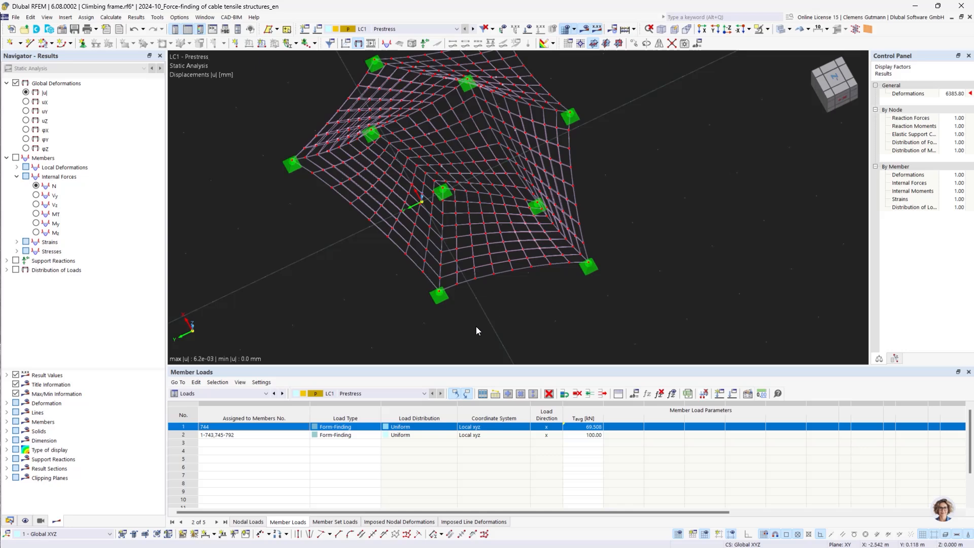
ctrl+middle_drag(514, 319, 593, 275)
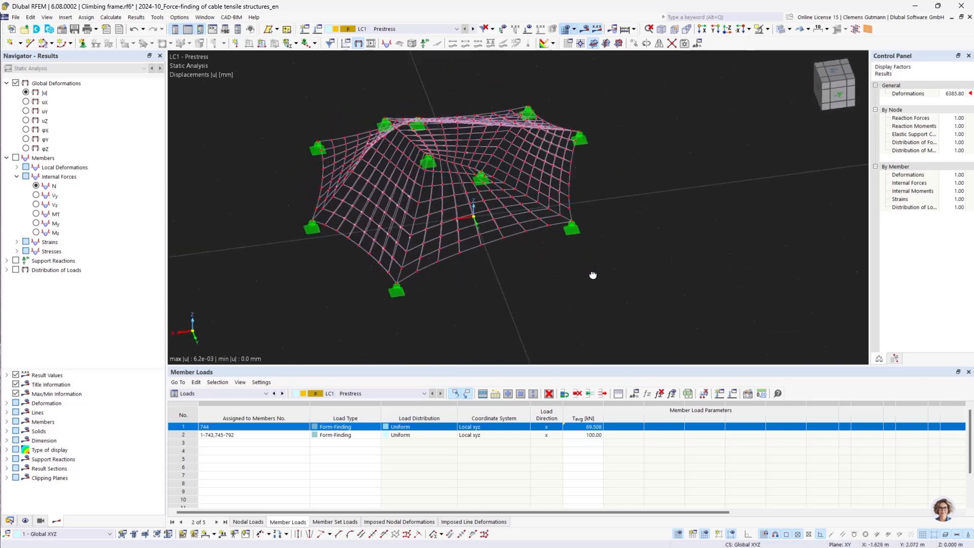
middle_drag(496, 289, 483, 315)
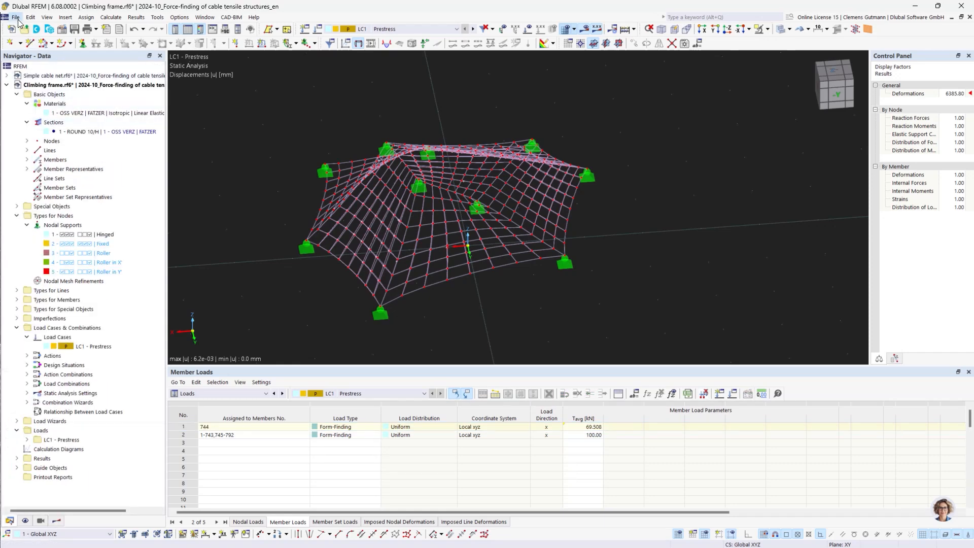
- Open the model file Climbing frame_prestress validation.rf6 and list its load cases
click(16, 17)
click(59, 47)
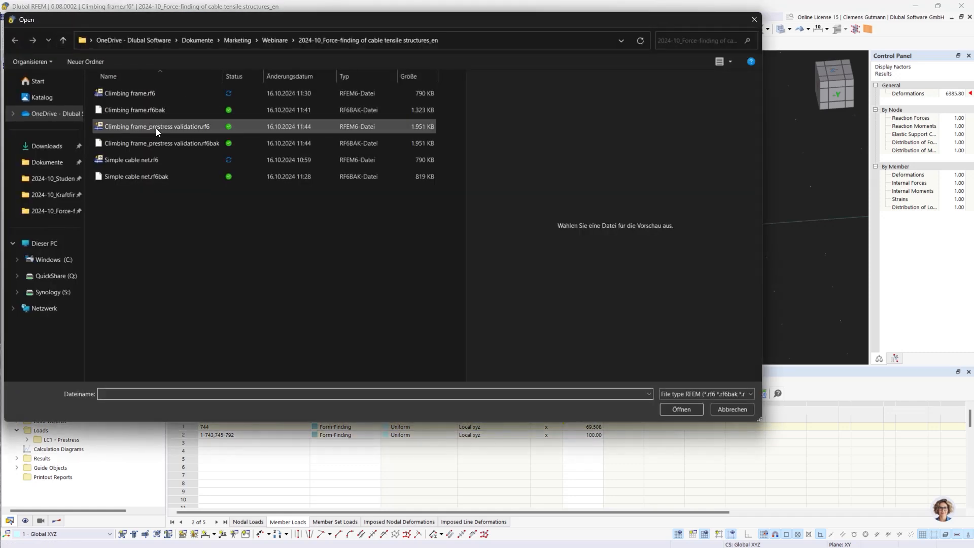
click(157, 127)
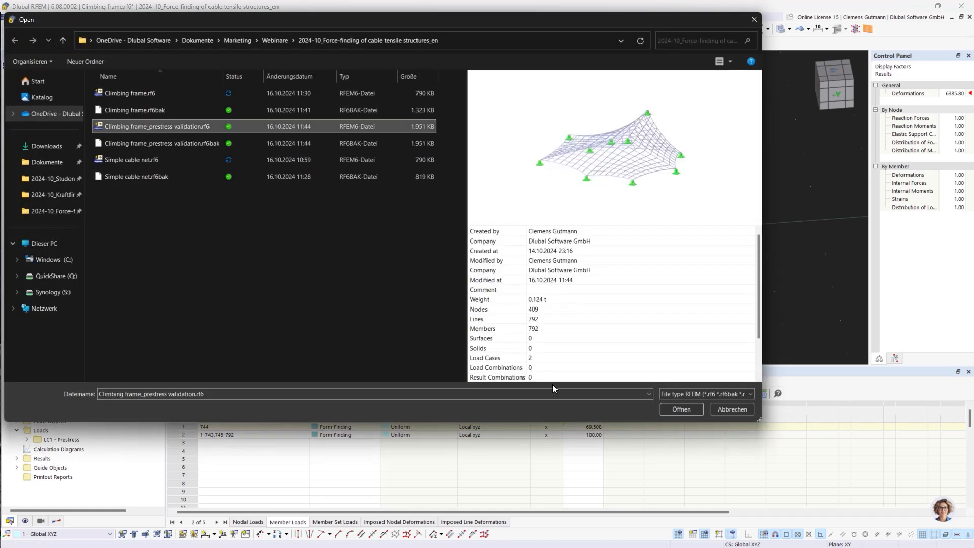
click(696, 413)
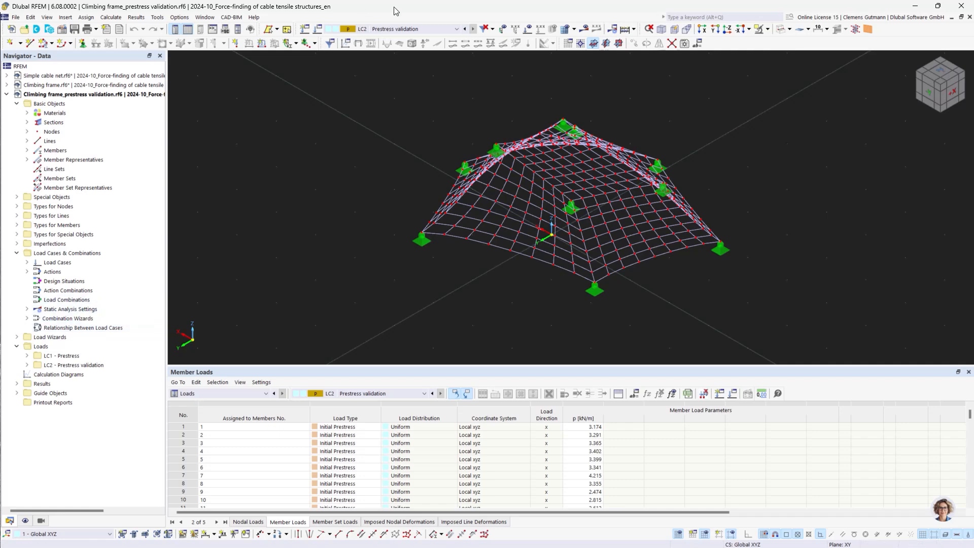
click(27, 262)
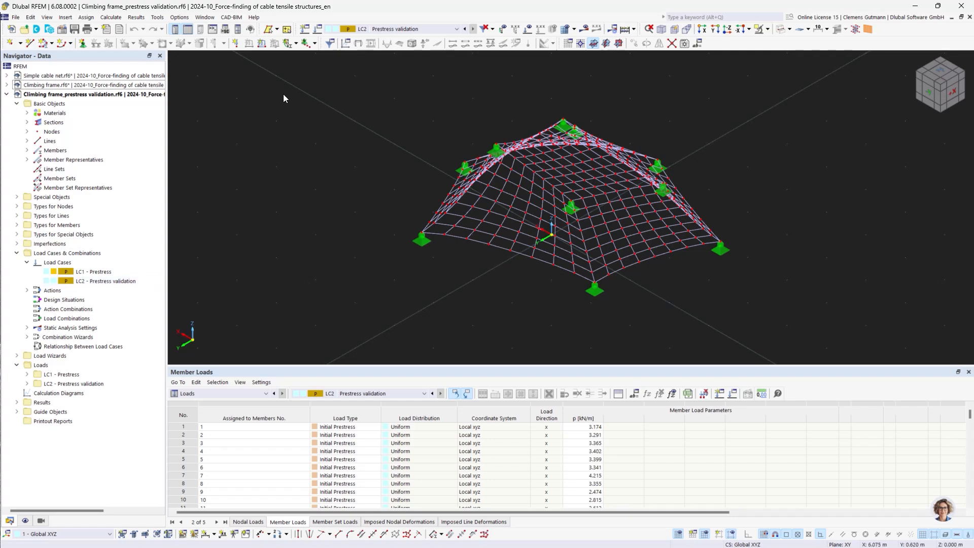
- Show the initial prestress loads of LC2 Prestress validation near the corner support and compare them with the LC1 form-finding loads
click(527, 29)
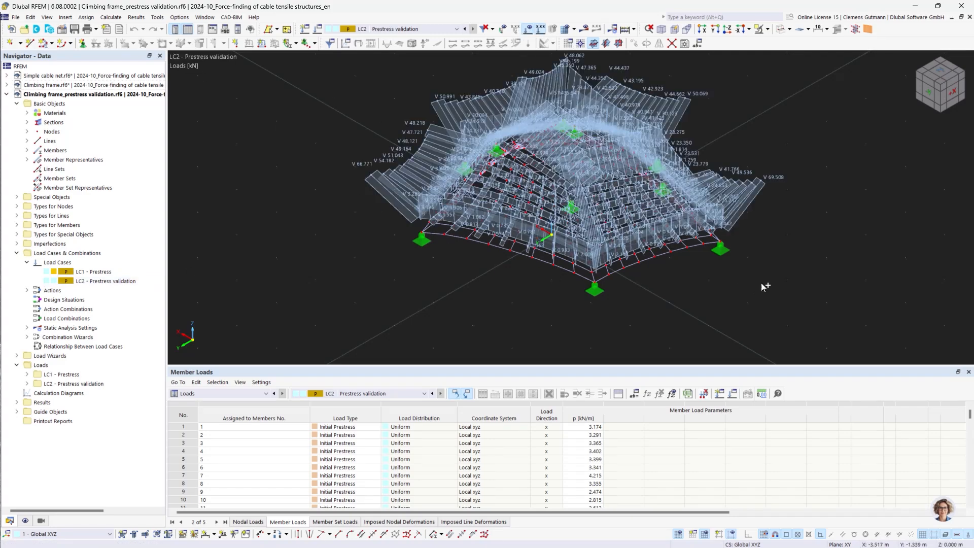
ctrl+middle_drag(761, 283, 676, 307)
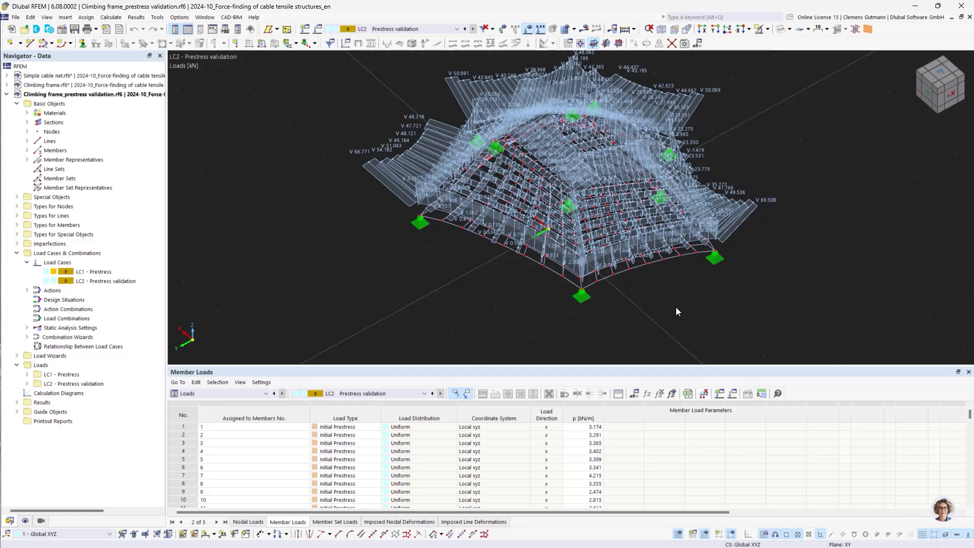
scroll(656, 266, up, 2)
scroll(570, 260, up, 3)
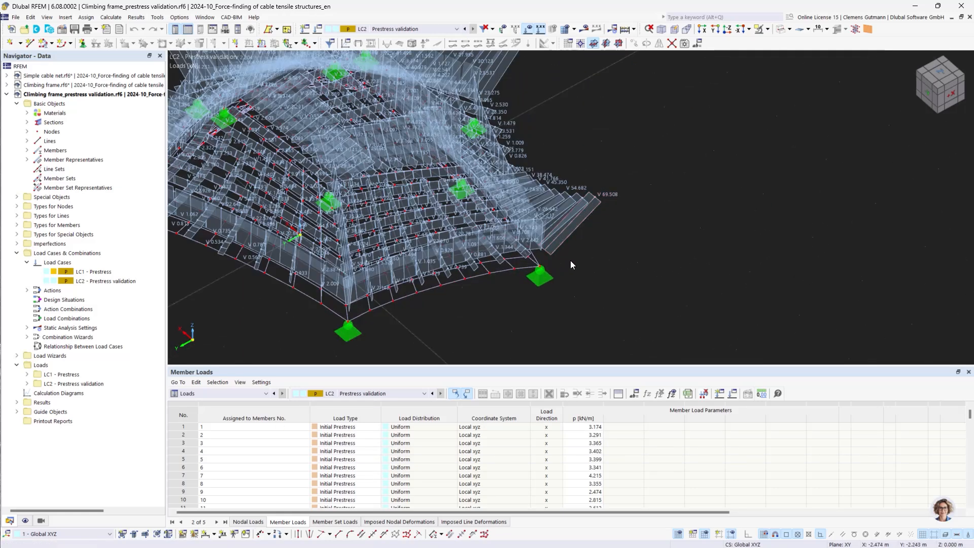
middle_drag(641, 244, 590, 276)
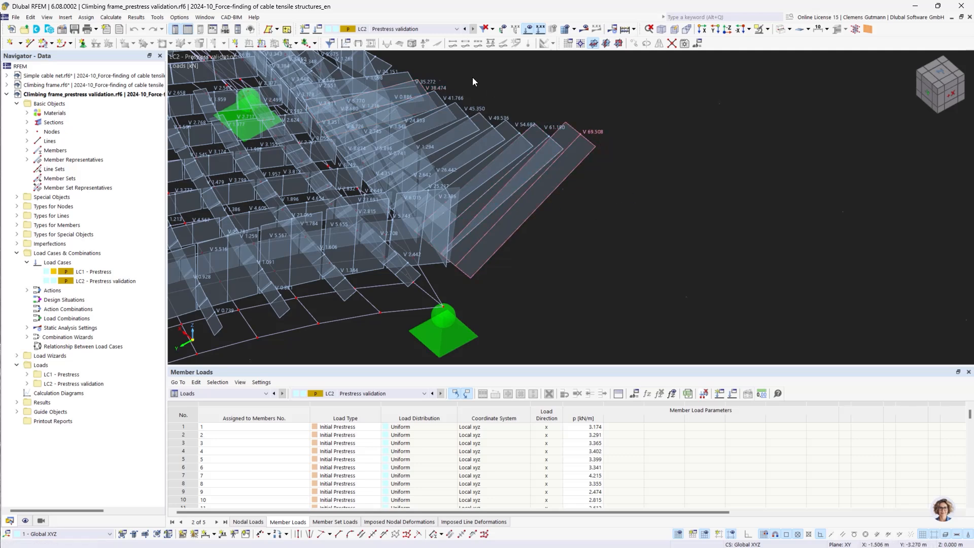
click(423, 30)
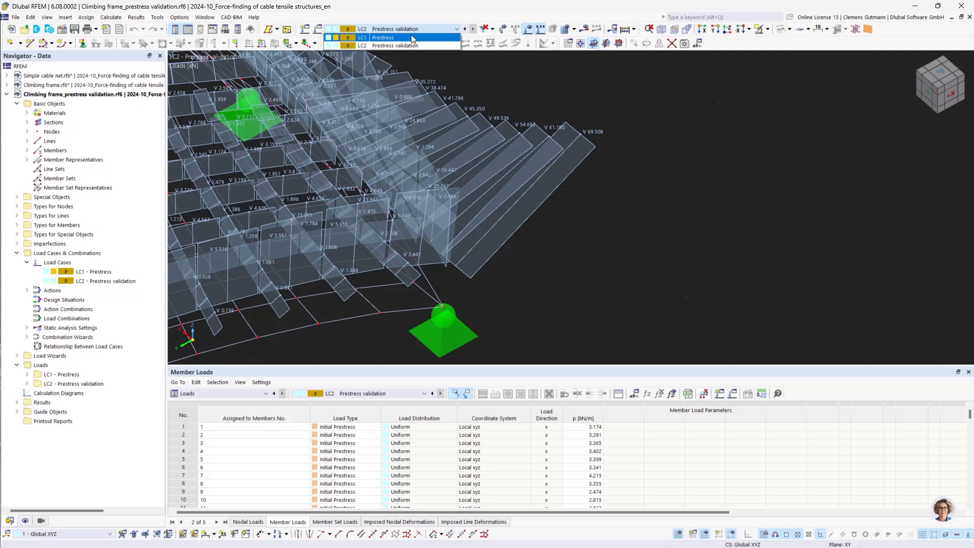
click(412, 38)
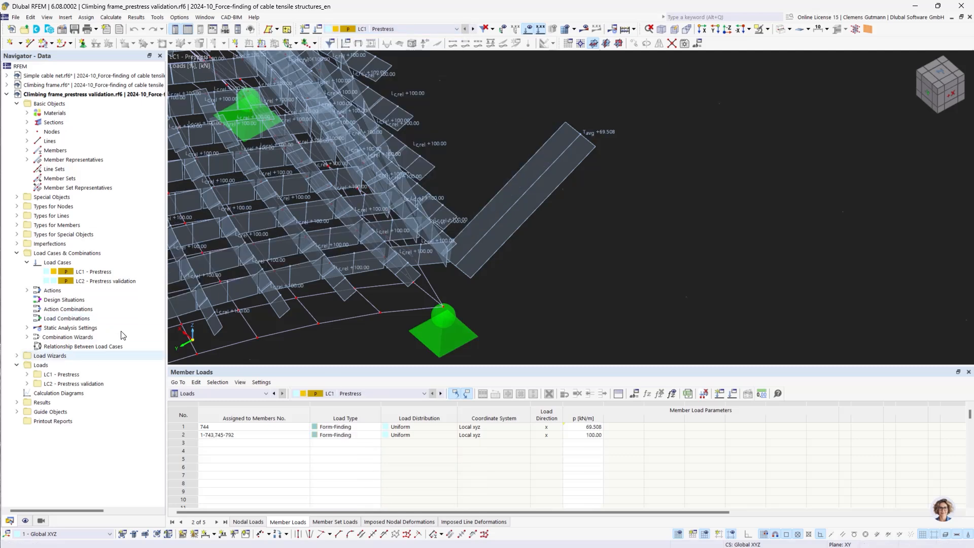
- Show the LC1 axial forces N with result values and examine the cables at the corner support
click(528, 31)
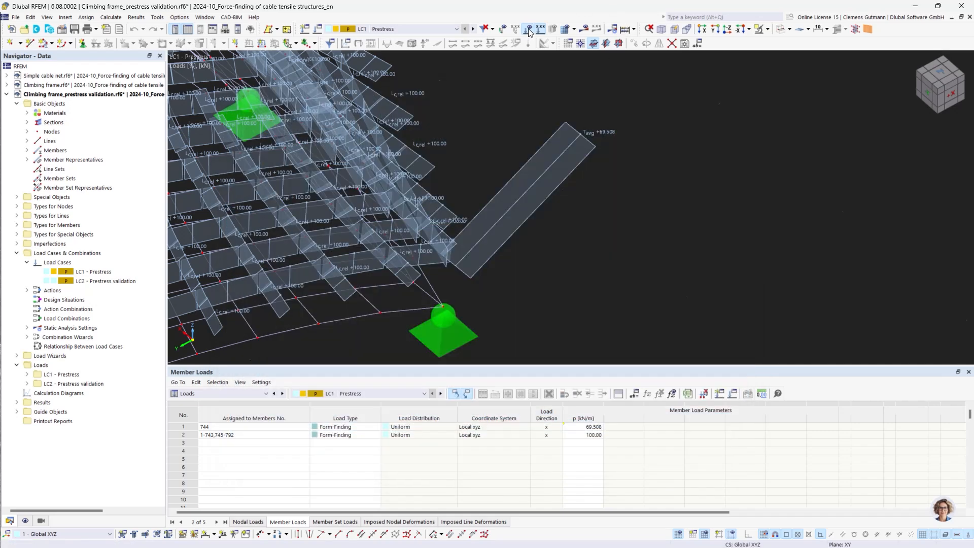
click(528, 28)
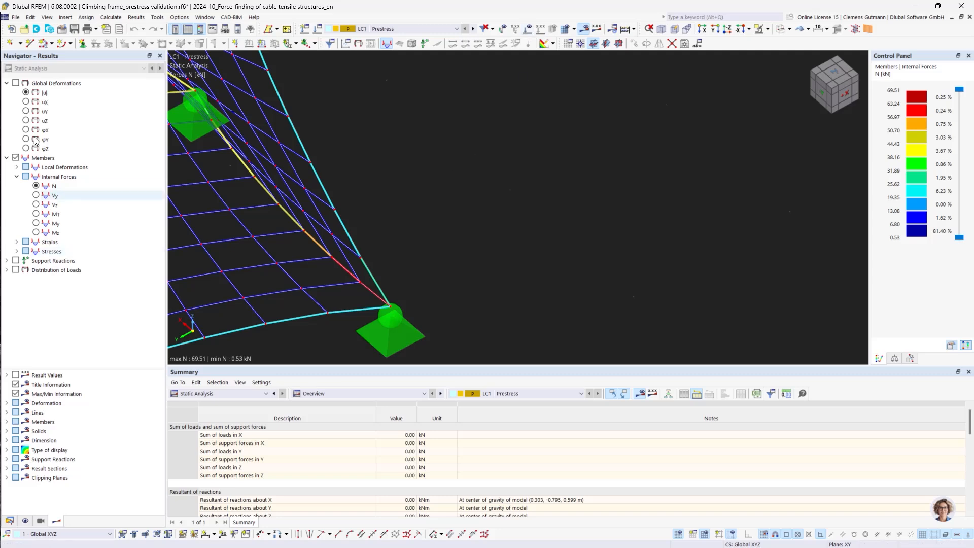
click(53, 186)
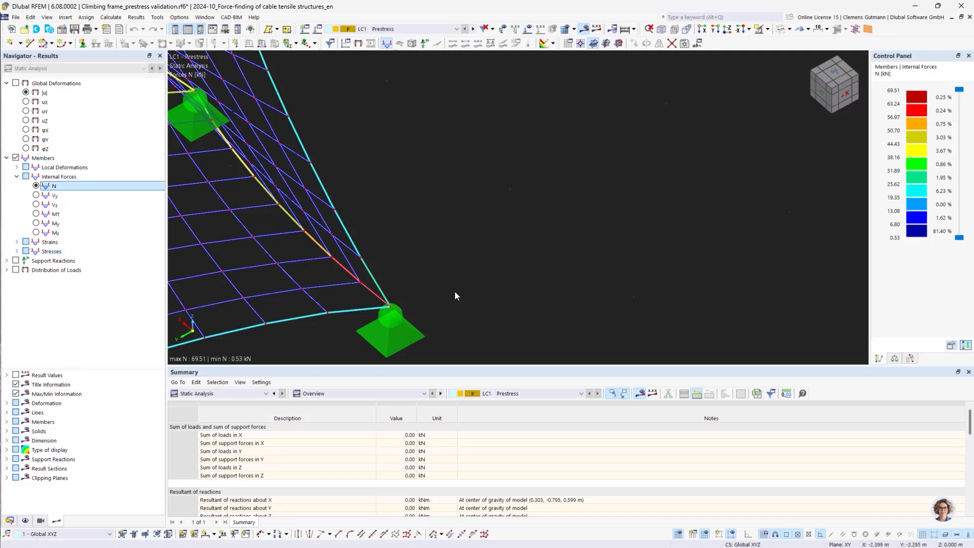
middle_drag(455, 296, 518, 251)
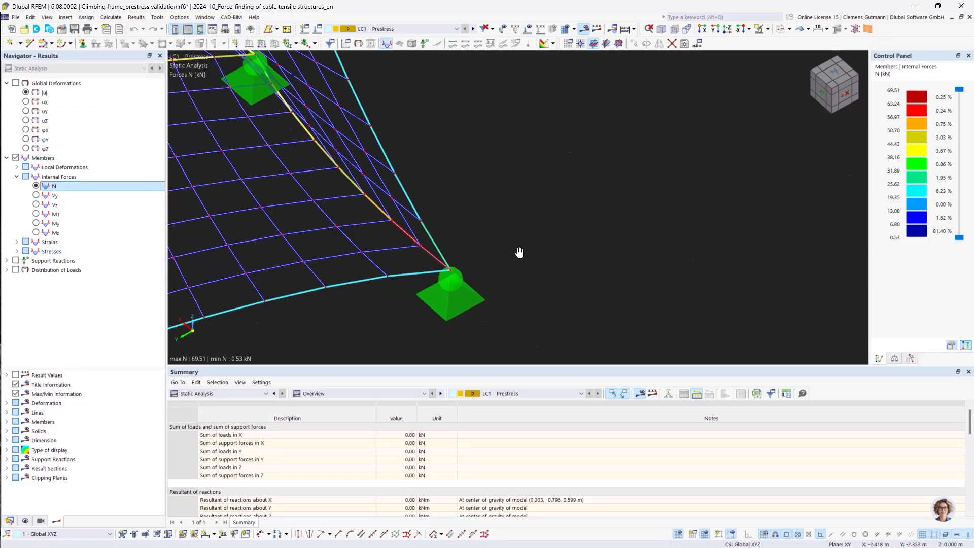
click(15, 375)
scroll(467, 258, up, 2)
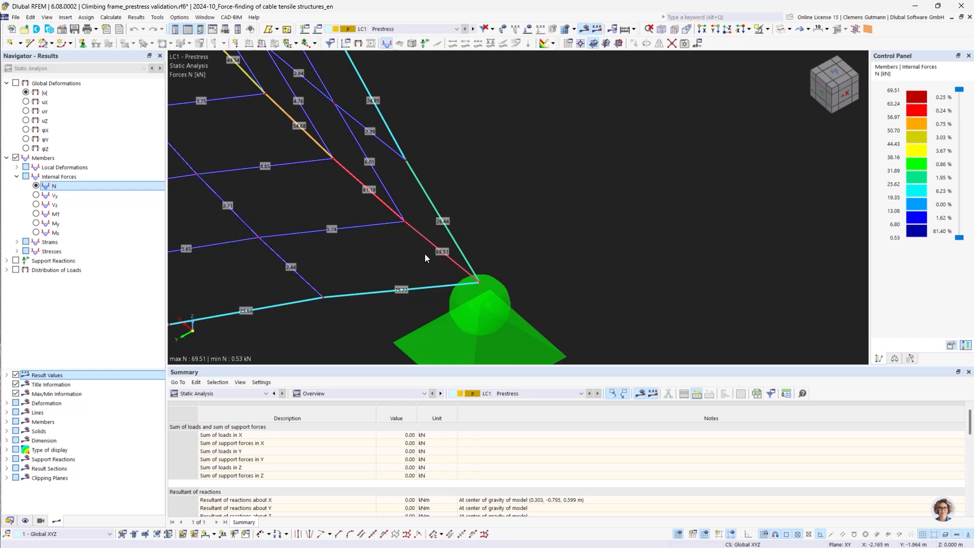
- Calculate LC2 Prestress validation and display its global deformations |u| on the whole net
click(472, 32)
click(581, 32)
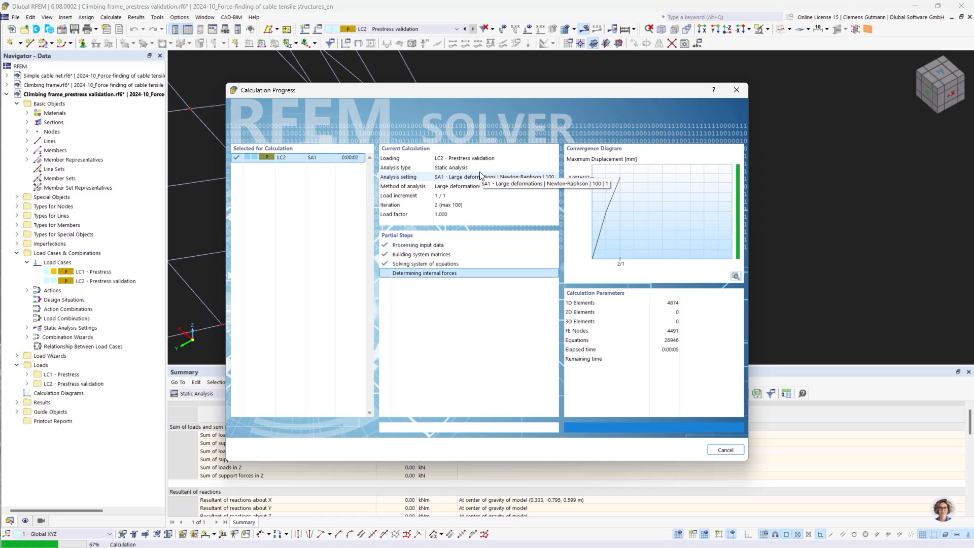
scroll(702, 246, down, 10)
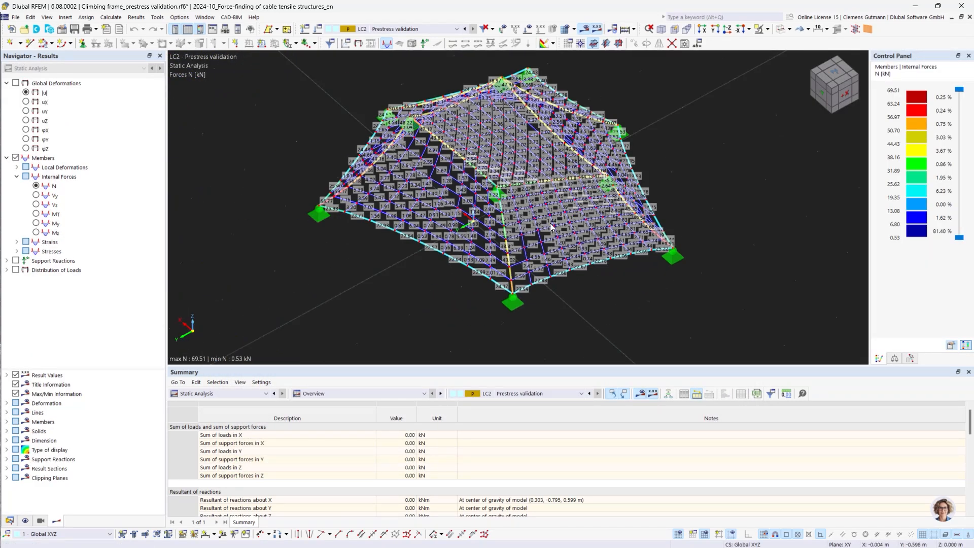
click(26, 93)
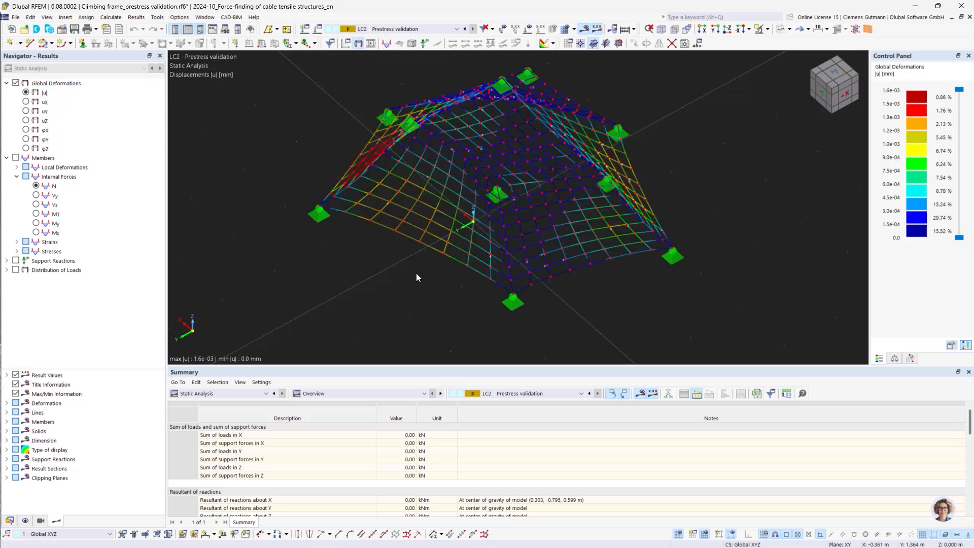
ctrl+middle_drag(428, 274, 500, 286)
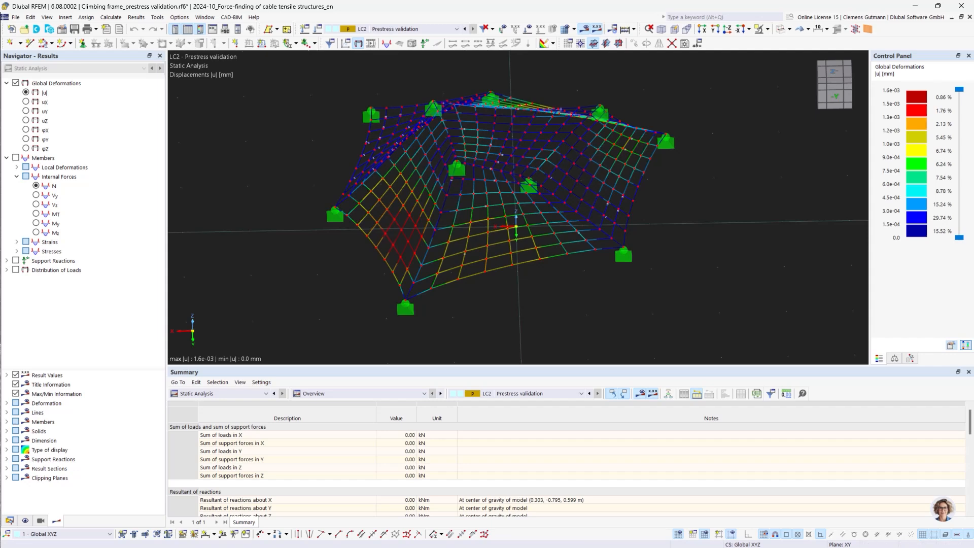
- In the Climbing frame.rf6 model, activate self-weight for load case LC1 Prestress and calculate it
click(9, 521)
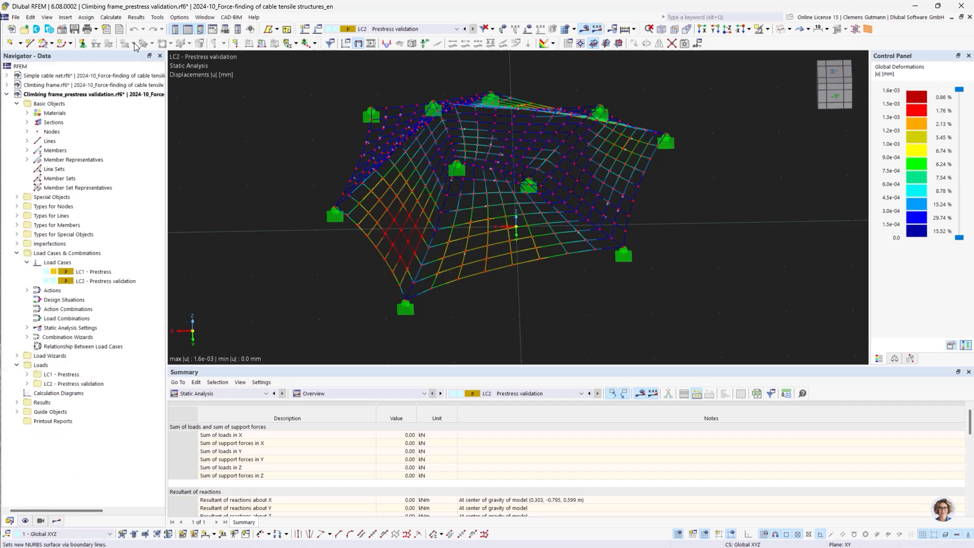
click(98, 86)
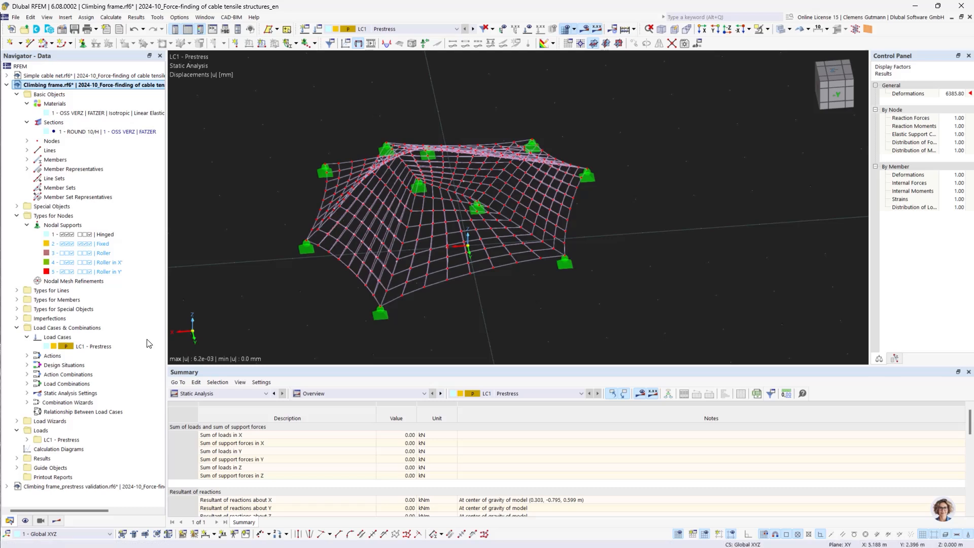
right_click(71, 339)
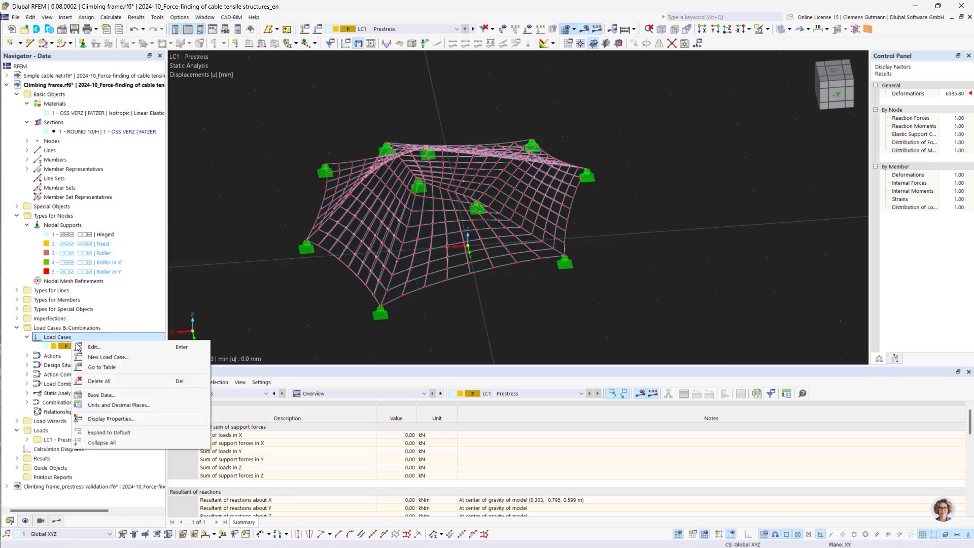
click(182, 349)
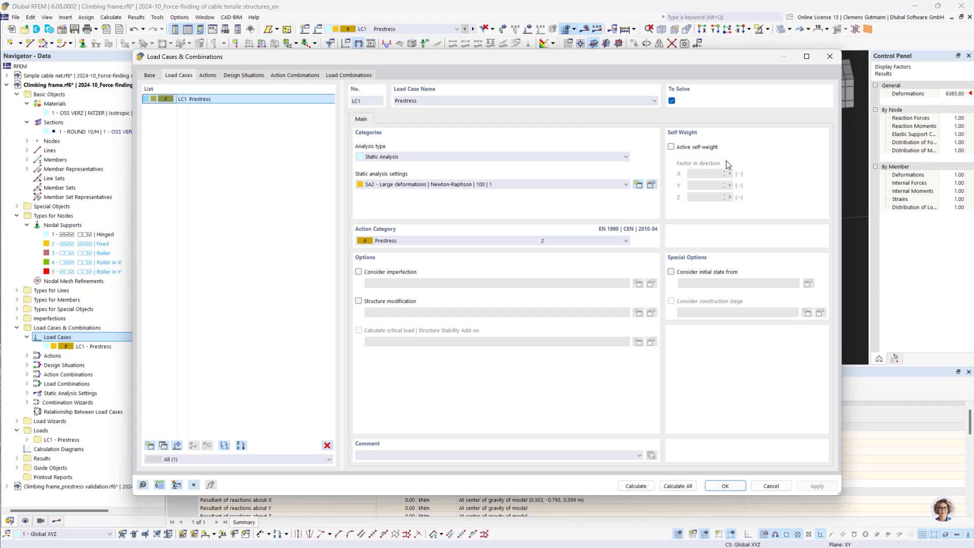
click(672, 147)
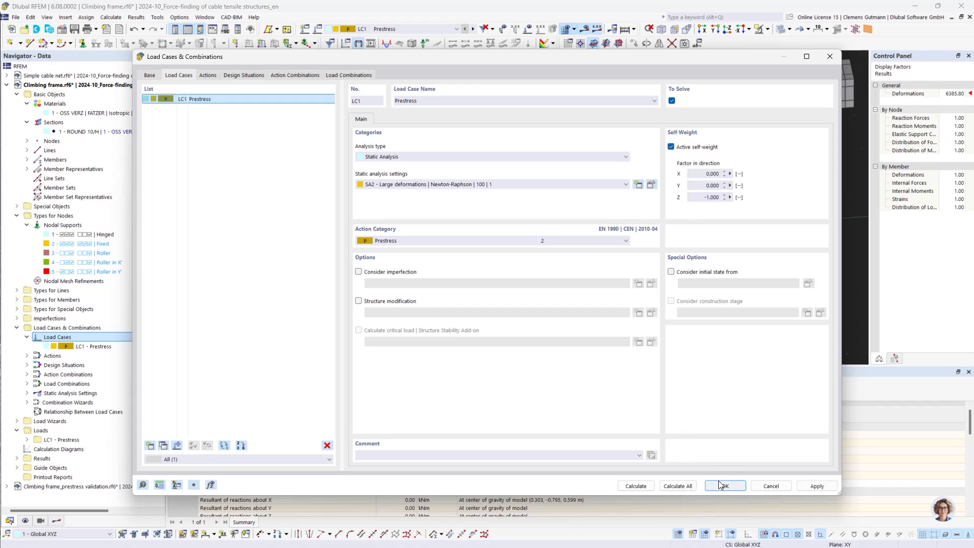
click(630, 491)
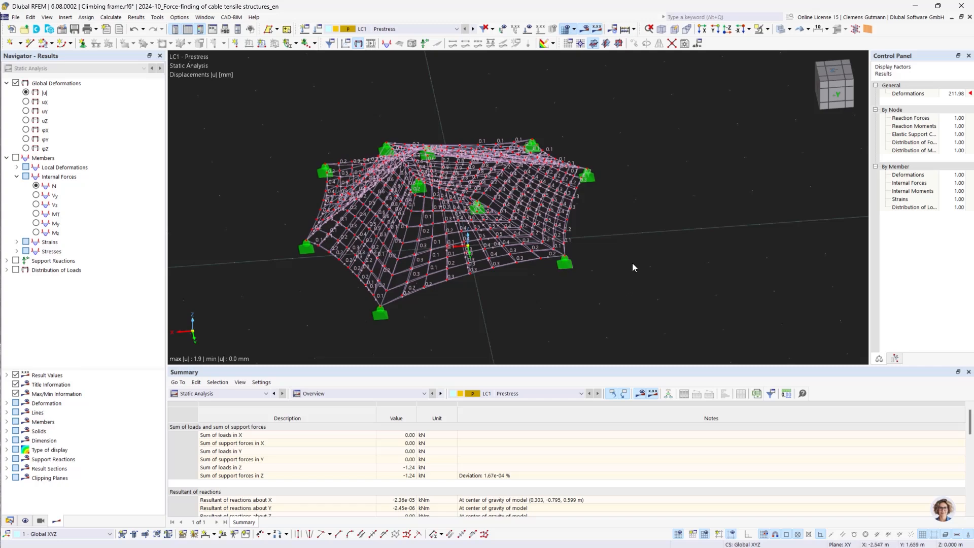
- Examine the LC1 deformations under self-weight from several angles and close to the net's lower edge
ctrl+middle_drag(639, 233, 554, 244)
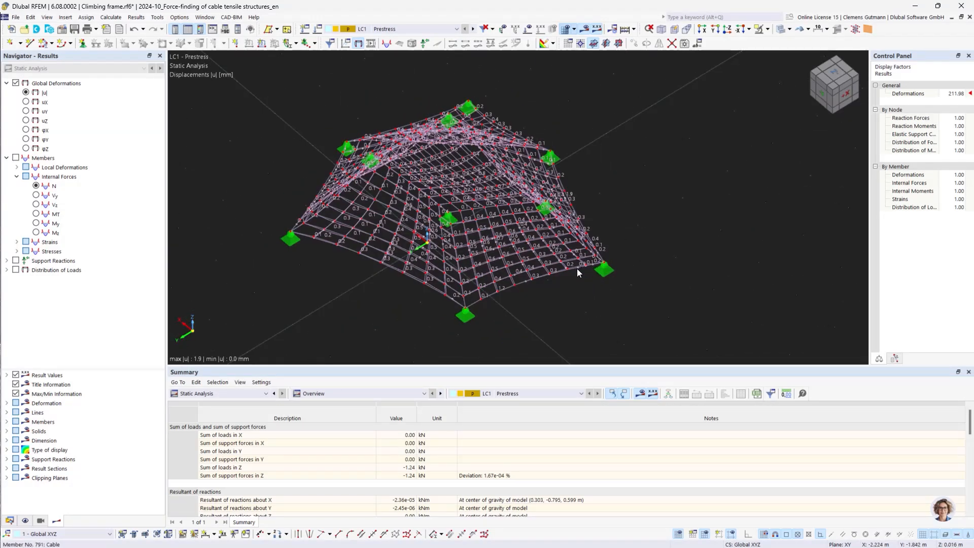
ctrl+middle_drag(561, 276, 548, 299)
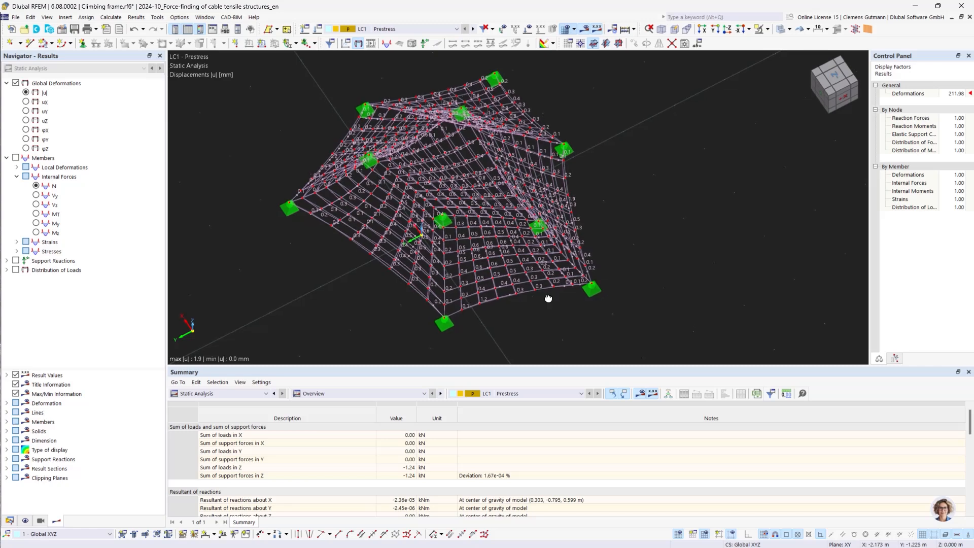
ctrl+middle_drag(638, 276, 466, 204)
scroll(542, 245, up, 3)
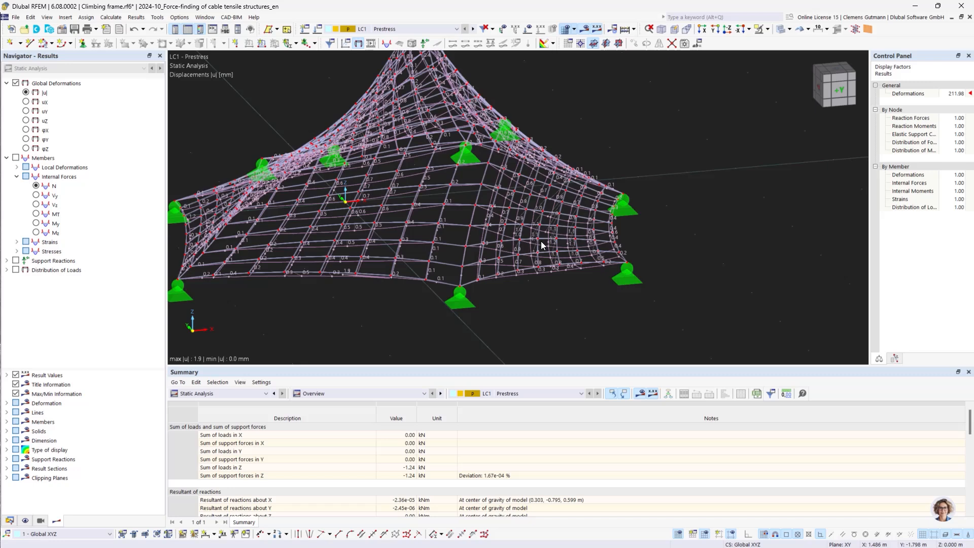
scroll(542, 246, up, 2)
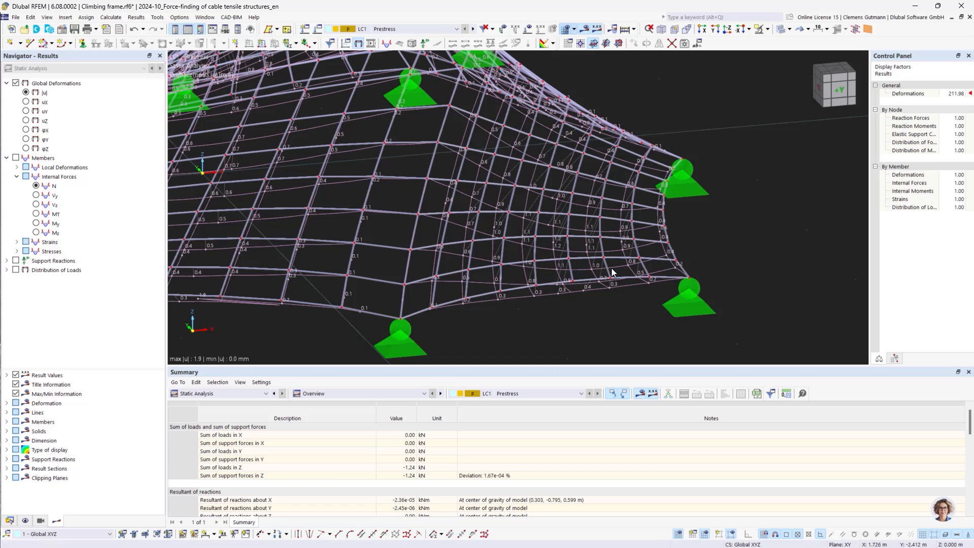
- Add load case LC2 to the Climbing frame model with static analysis and action category None
scroll(611, 269, down, 3)
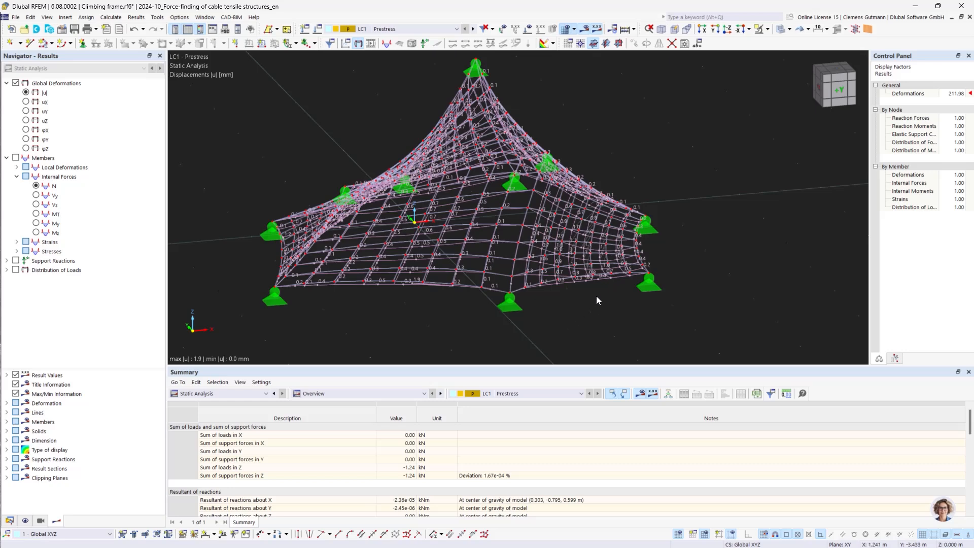
mouse_move(611, 292)
ctrl+middle_down()
mouse_move(587, 322)
mouse_move(670, 298)
mouse_move(736, 299)
mouse_move(609, 297)
ctrl+middle_up()
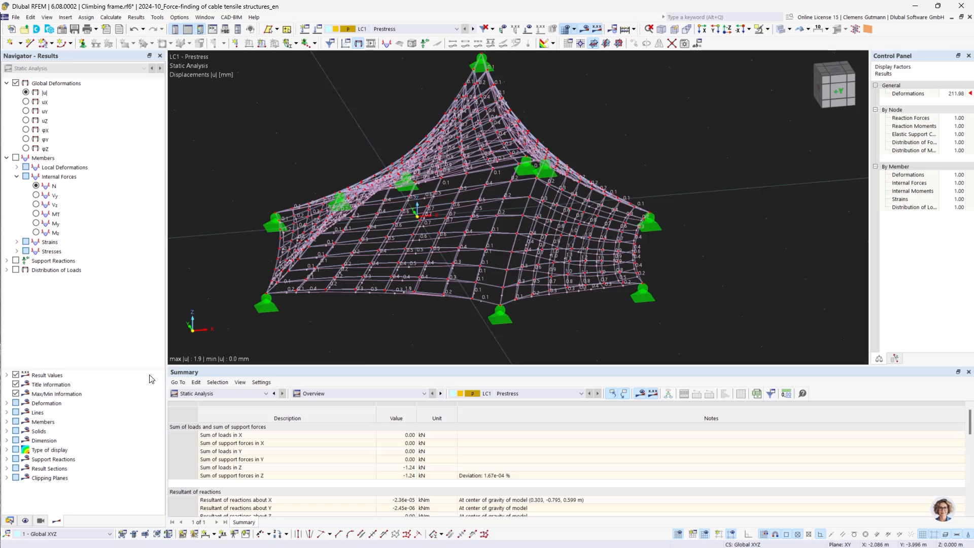
click(12, 522)
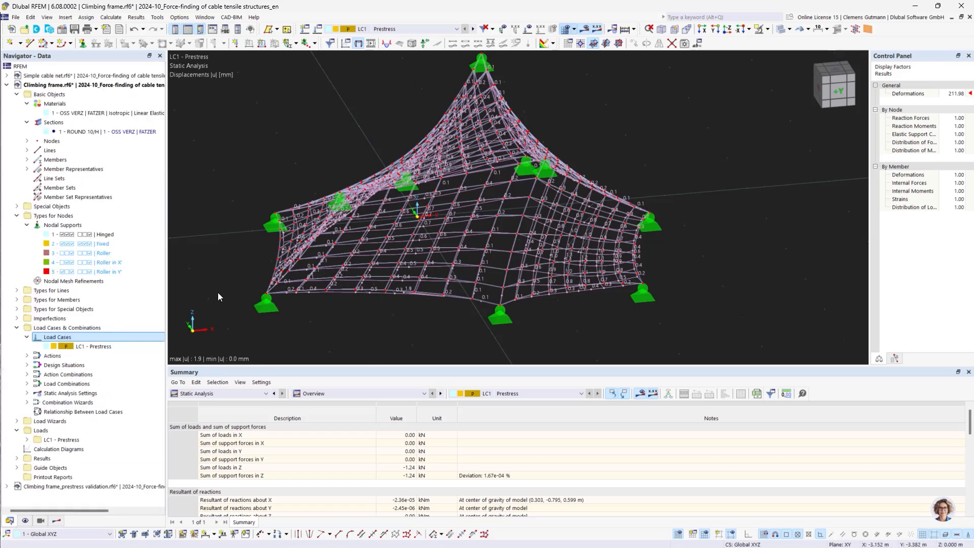
right_click(51, 335)
click(66, 346)
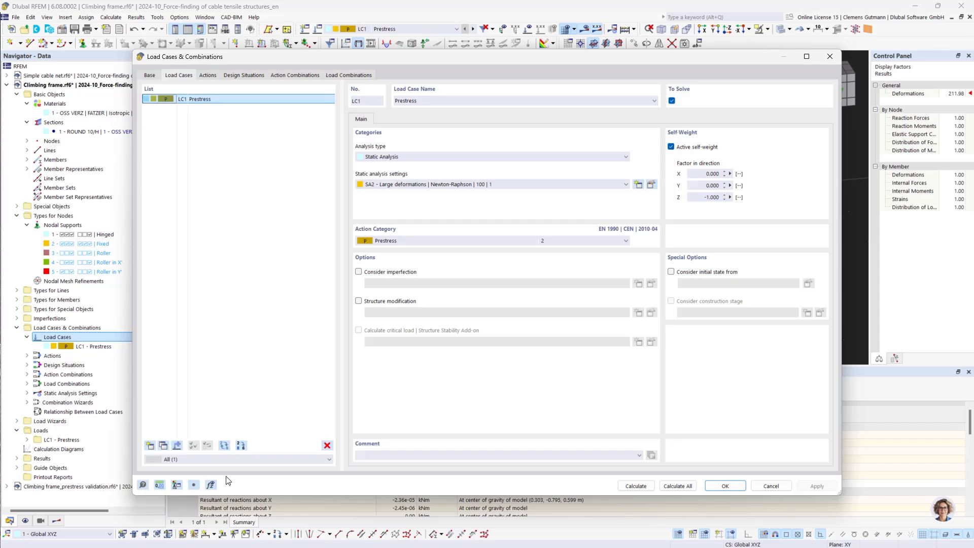
click(149, 447)
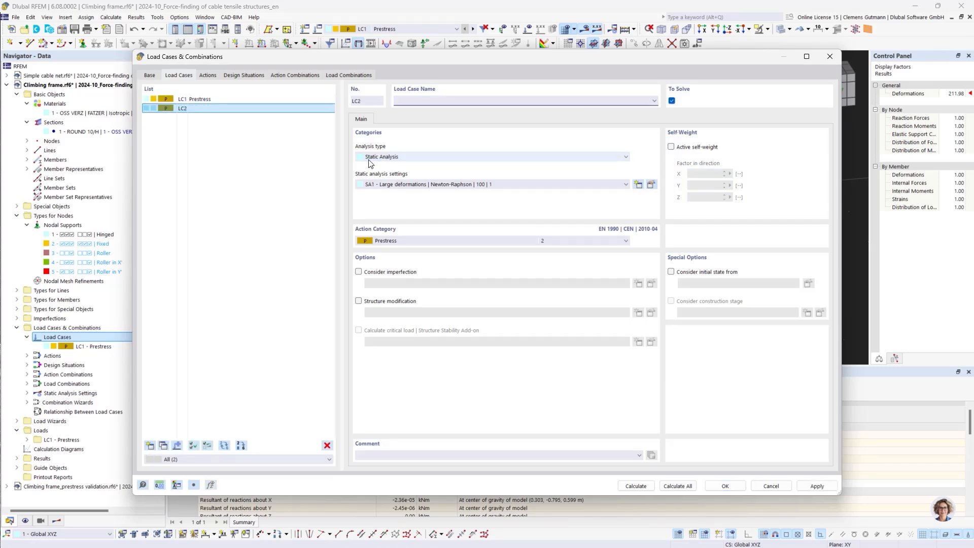
click(419, 240)
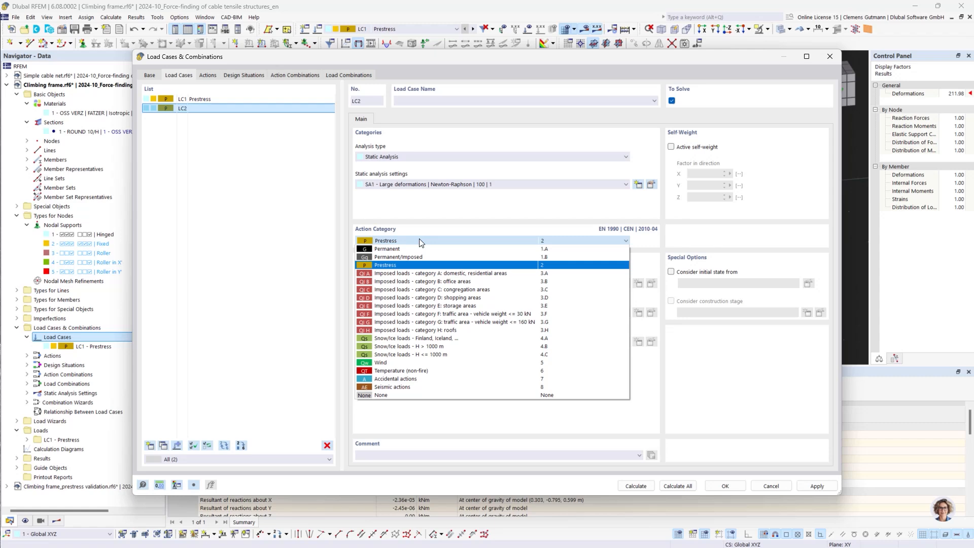
click(393, 396)
- Name load case LC2 "Child load" and let it consider the initial state from LC1 - Prestress
click(441, 100)
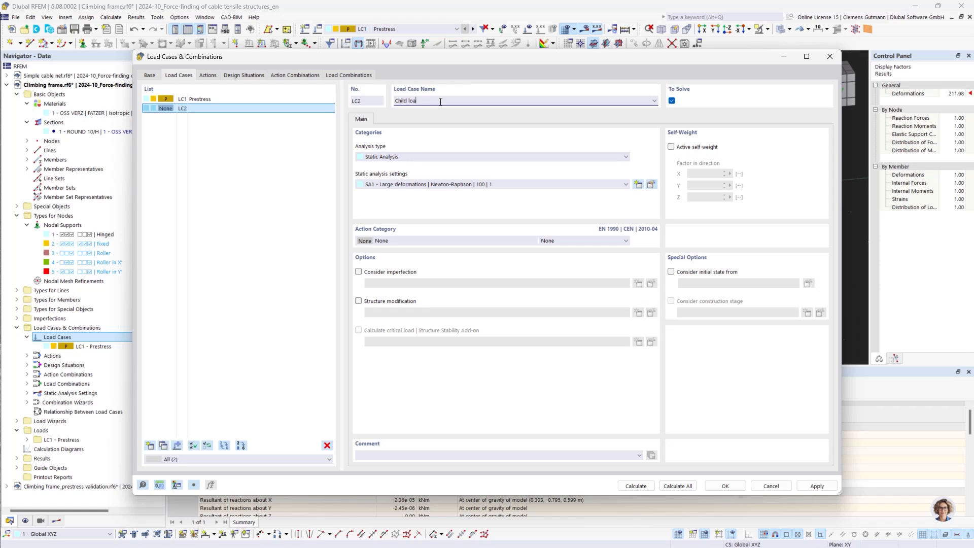
text(d)
key(Tab)
click(677, 275)
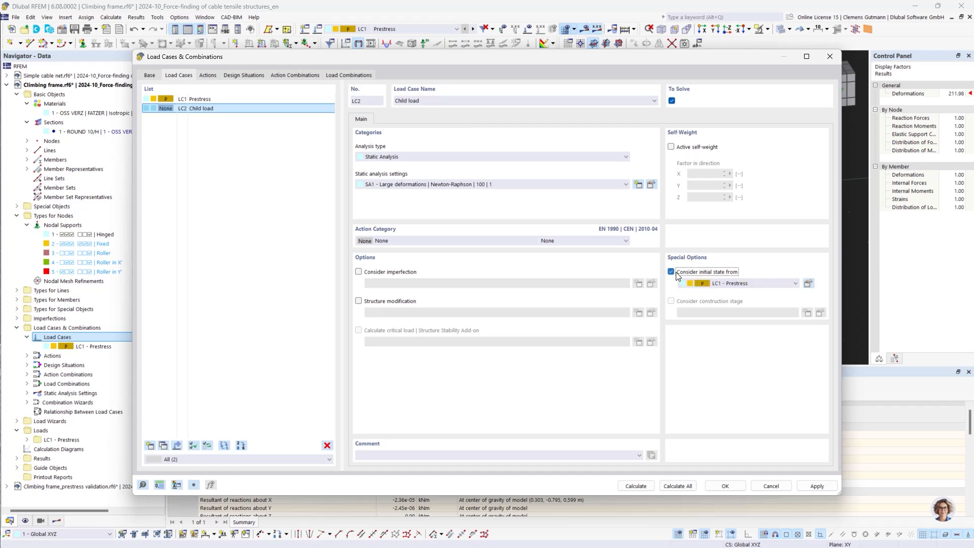
click(726, 486)
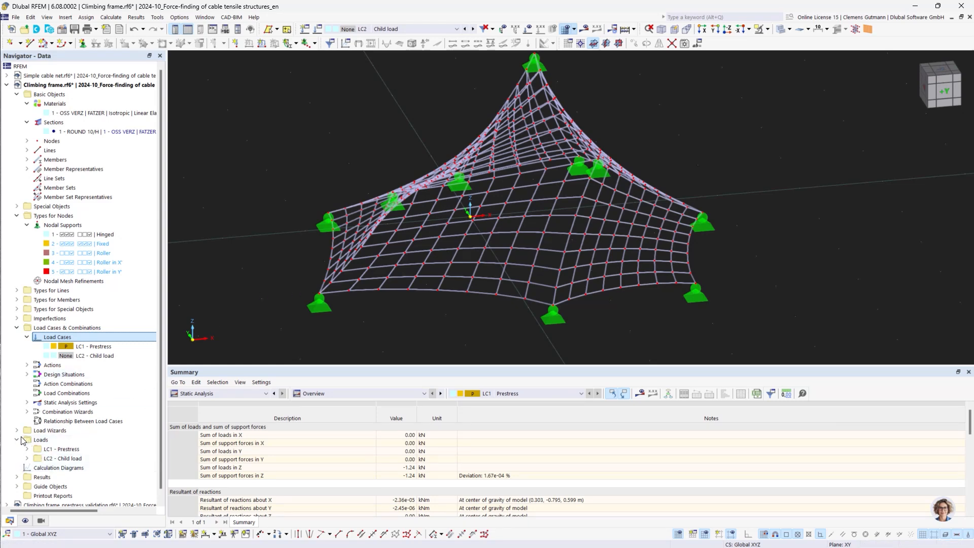
- Start a new nodal load in LC2 - Child load with a global Z force of 0.5 kN
click(27, 459)
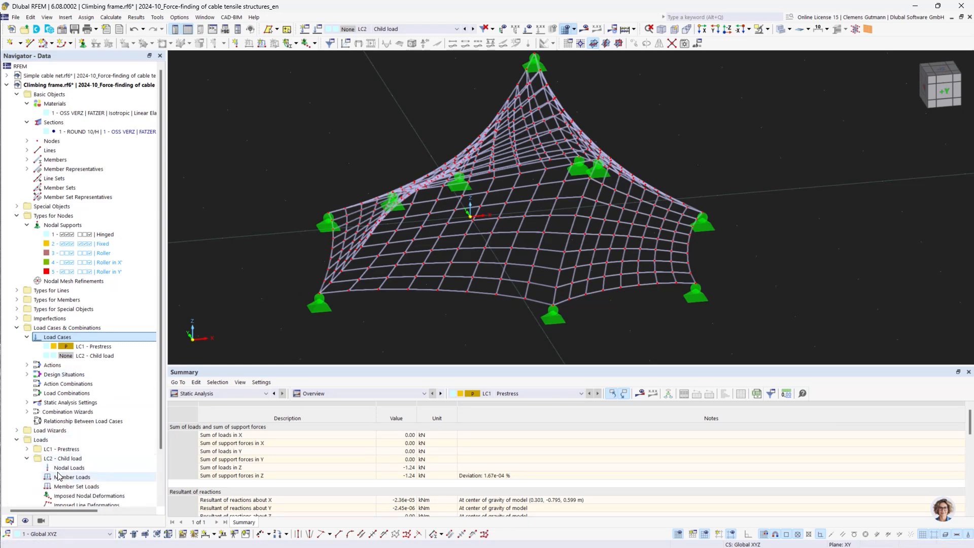
scroll(71, 434, down, 2)
right_click(71, 412)
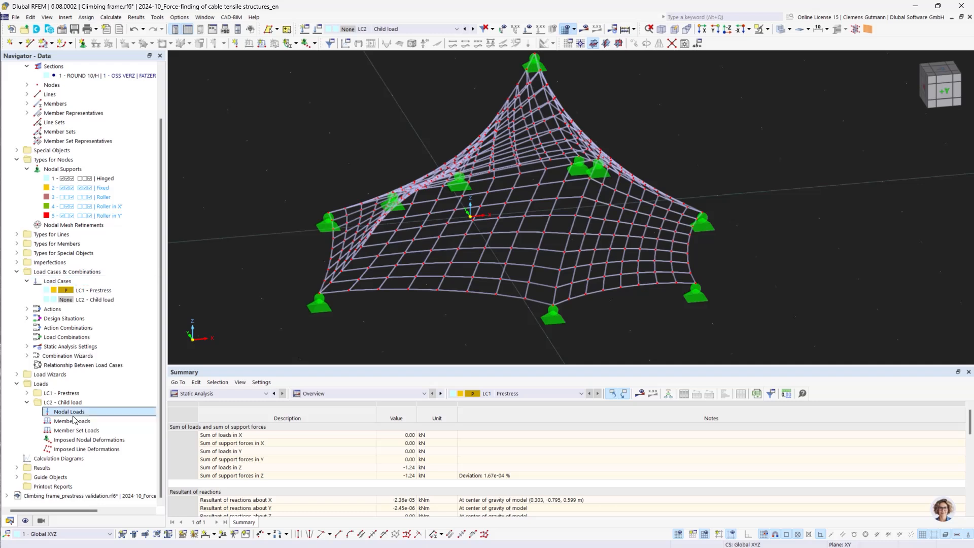
click(131, 300)
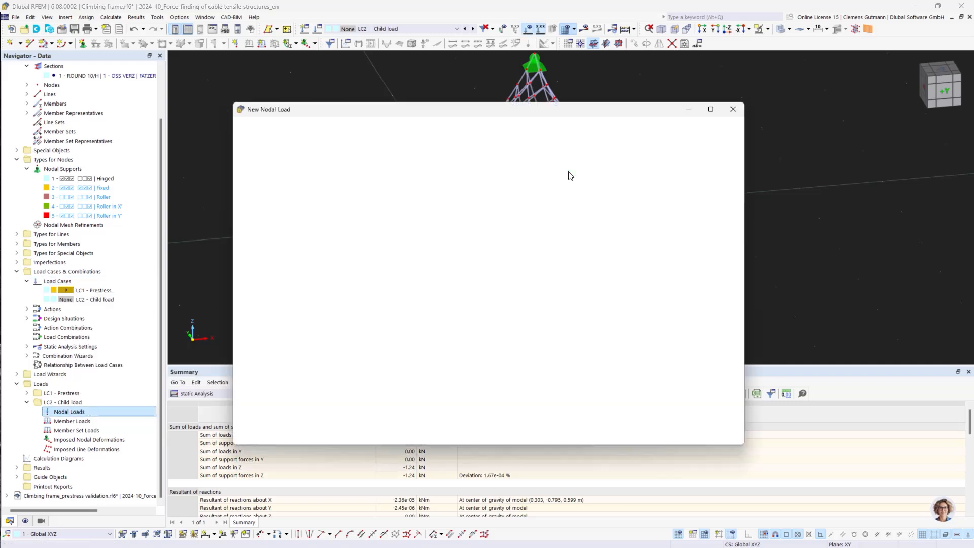
click(401, 185)
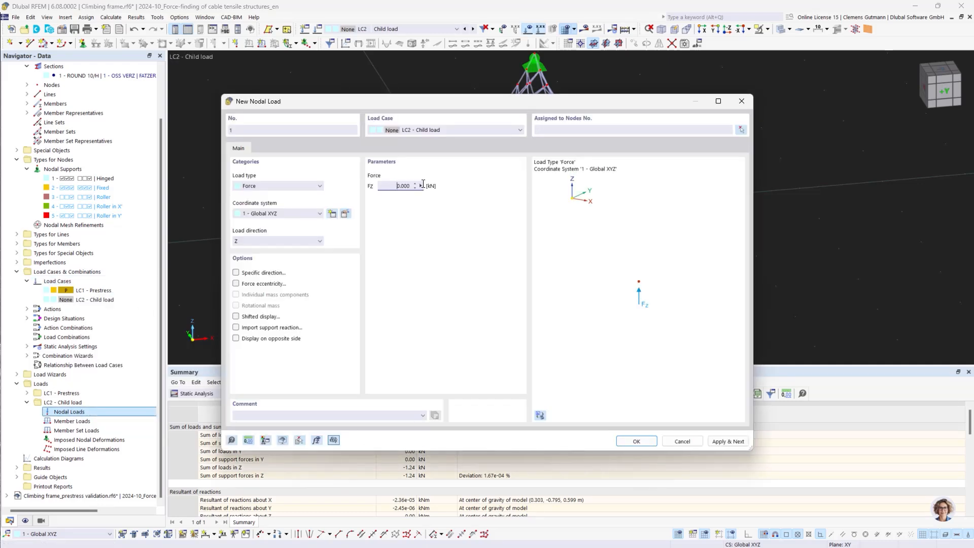
text(0,5)
key(Tab)
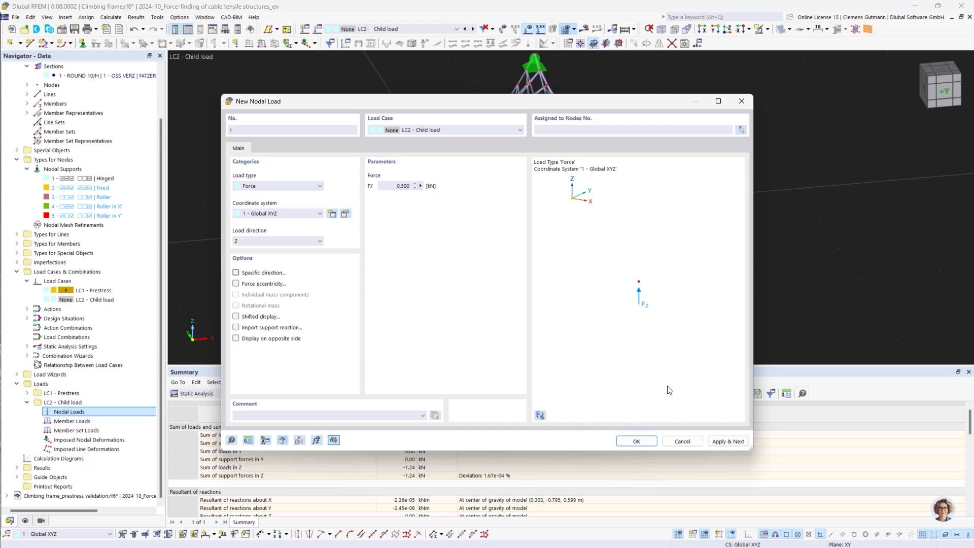
- Assign the new nodal load to nodes 24, 158, 289 and 372, spread over different sides of the net
click(742, 130)
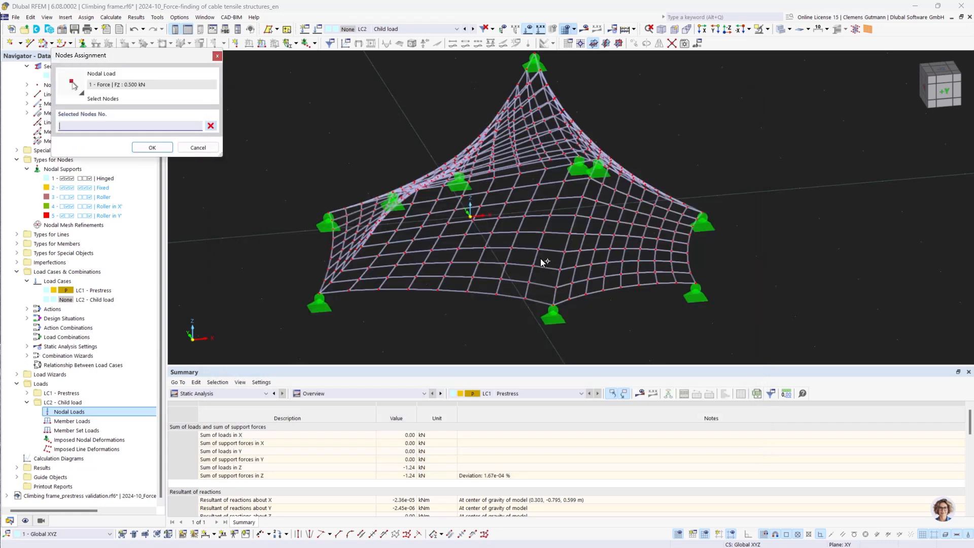
ctrl+middle_drag(495, 283, 527, 307)
scroll(509, 105, up, 3)
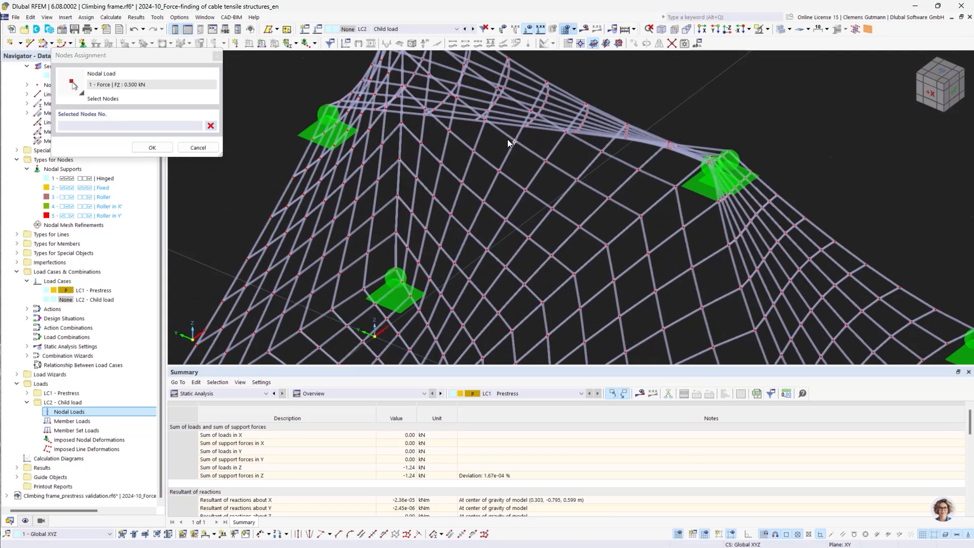
click(499, 171)
scroll(538, 203, down, 4)
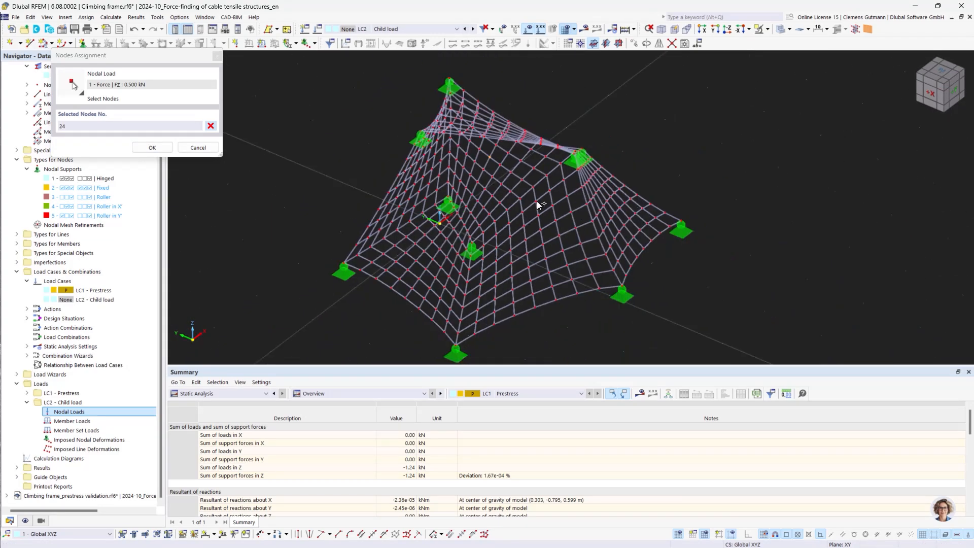
ctrl+middle_drag(602, 324, 605, 238)
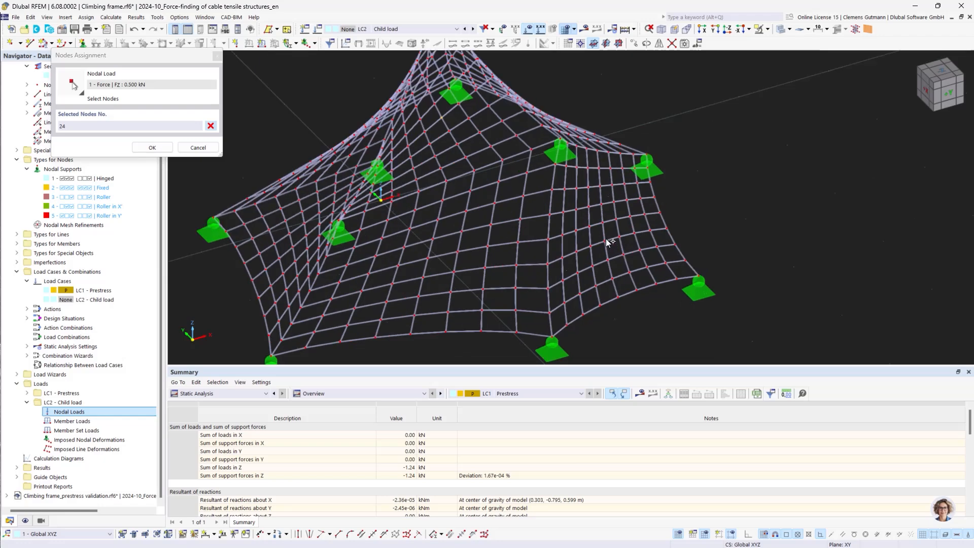
click(586, 206)
ctrl+middle_drag(384, 314, 464, 308)
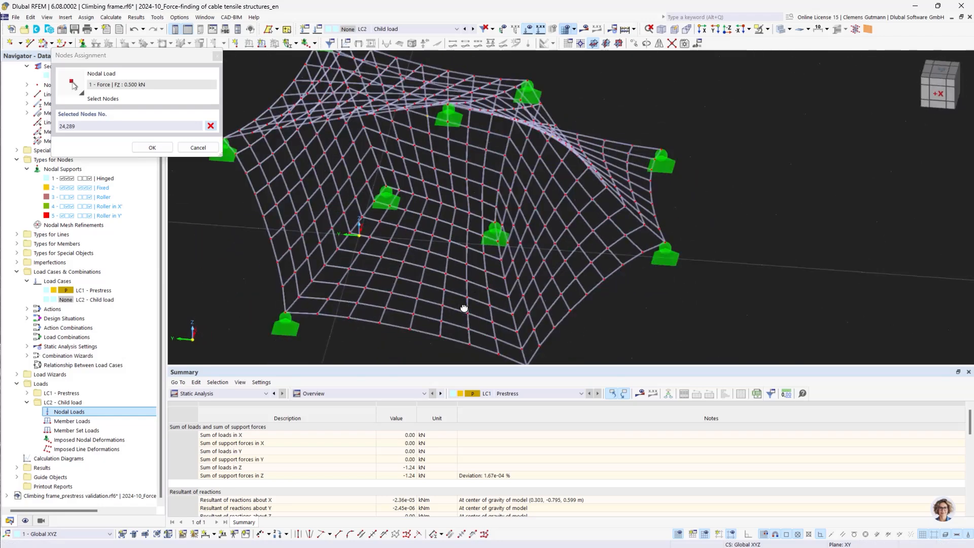
click(537, 220)
ctrl+middle_drag(407, 295, 457, 238)
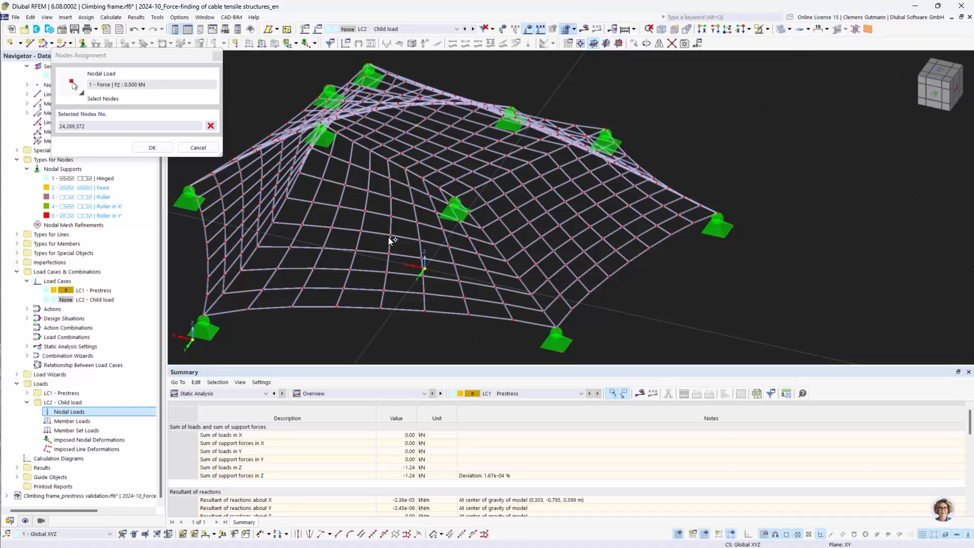
click(455, 278)
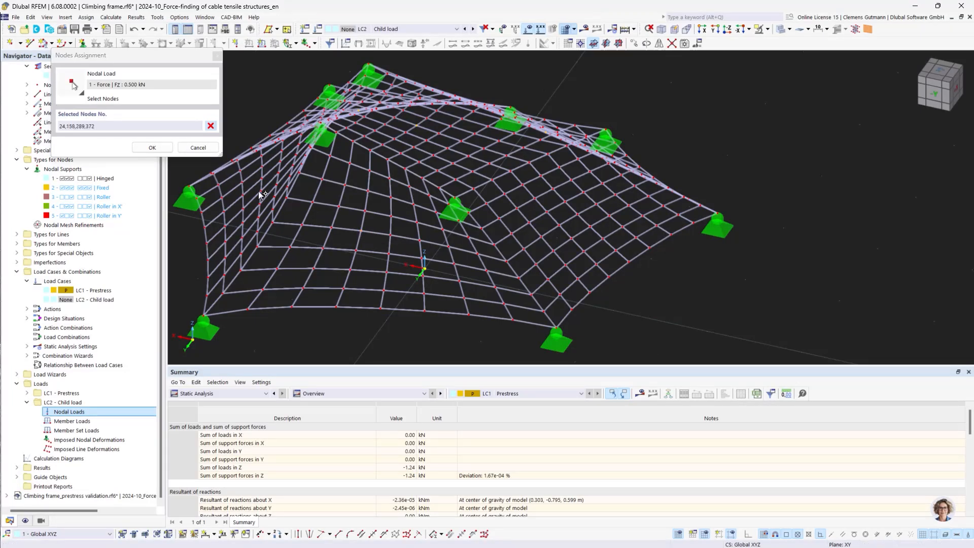
click(151, 148)
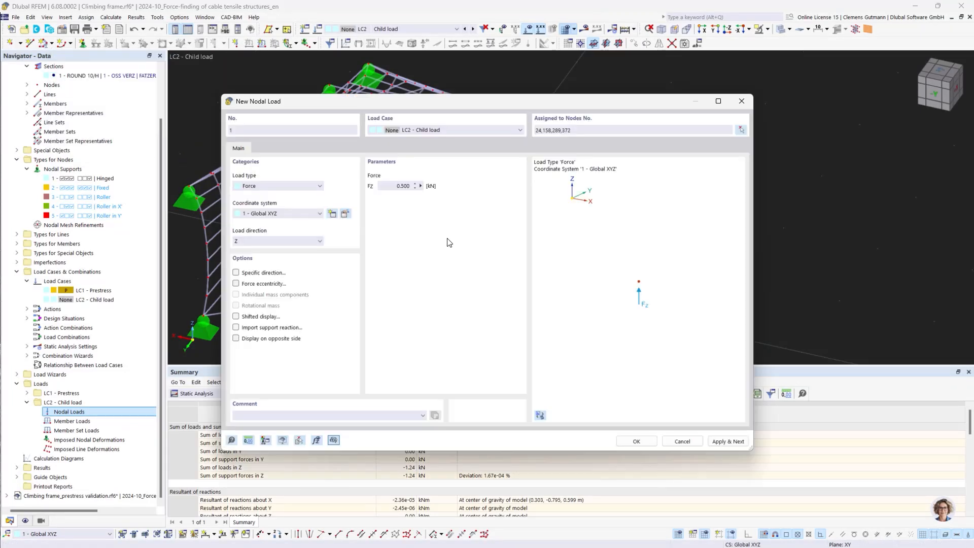
- Reverse the nodal force Fz to -0.5 kN so that it acts downwards, and create the load
click(389, 187)
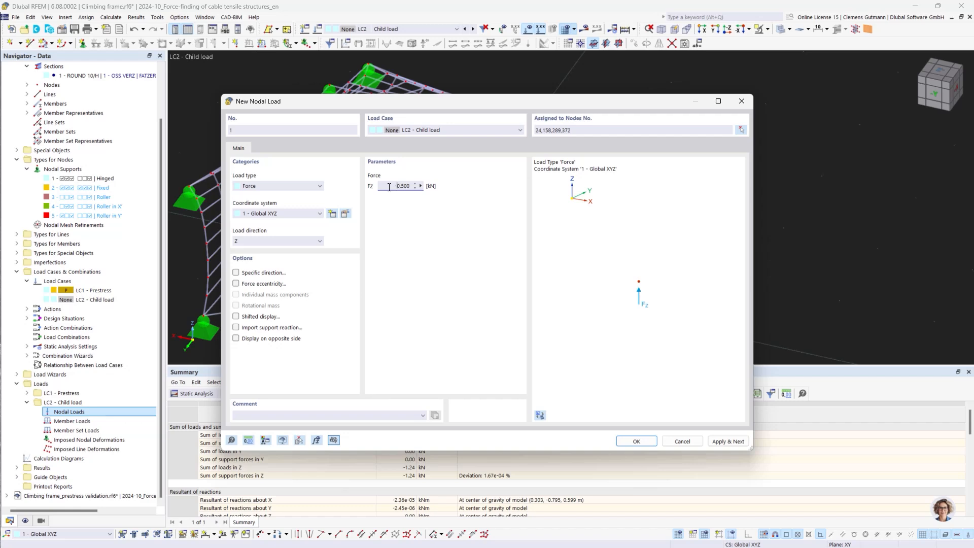
click(634, 443)
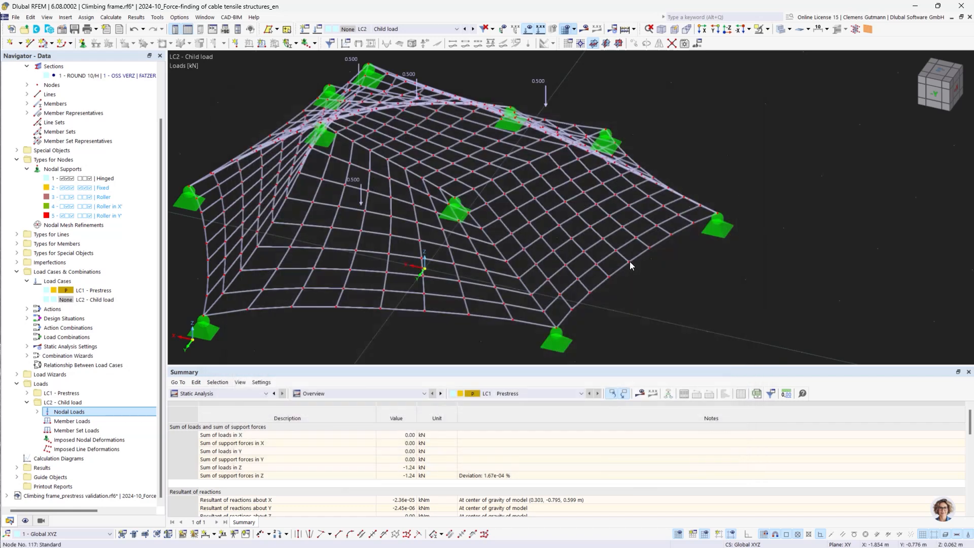
scroll(726, 289, down, 3)
ctrl+middle_drag(726, 290, 666, 296)
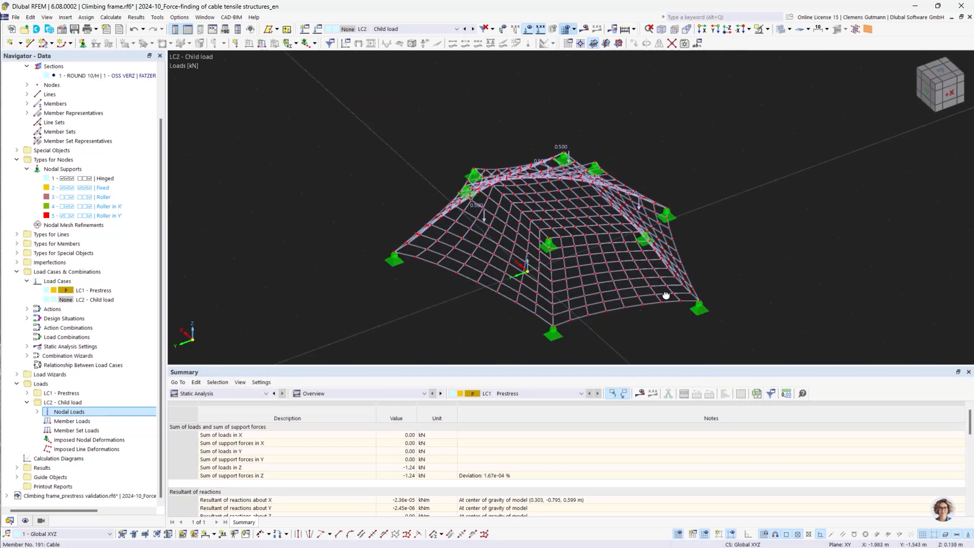
- Calculate LC2 Child load and examine the net's global deformations |u| from several angles
click(583, 30)
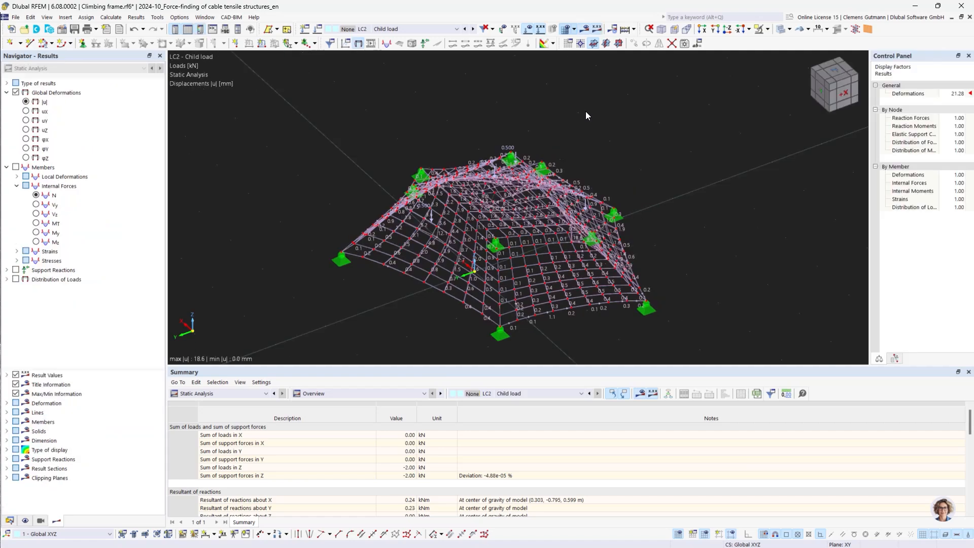
scroll(517, 202, up, 4)
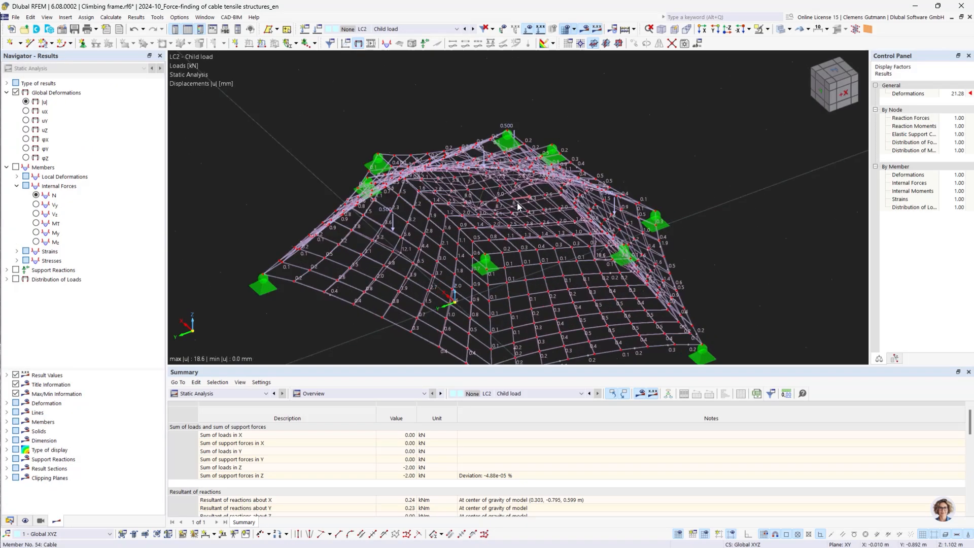
ctrl+middle_drag(476, 270, 441, 262)
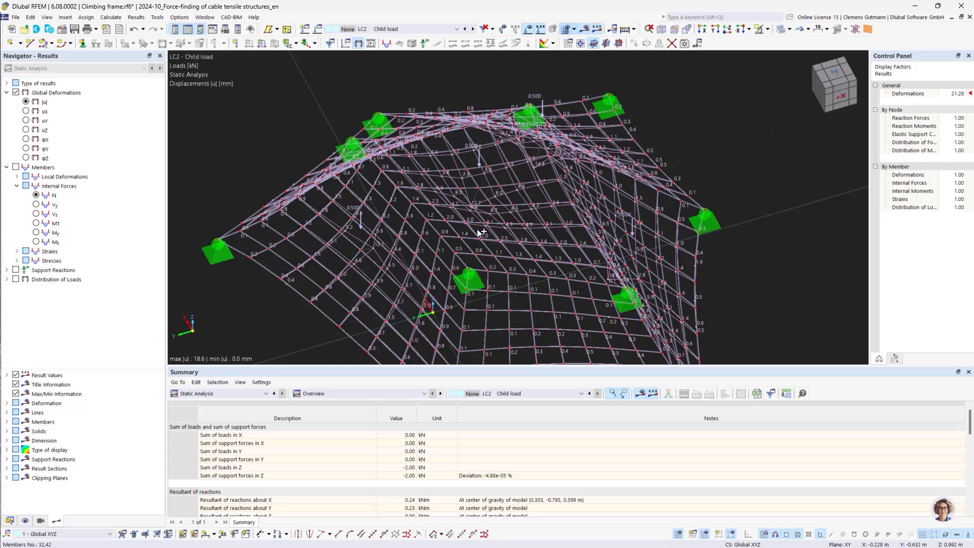
ctrl+middle_drag(480, 232, 560, 287)
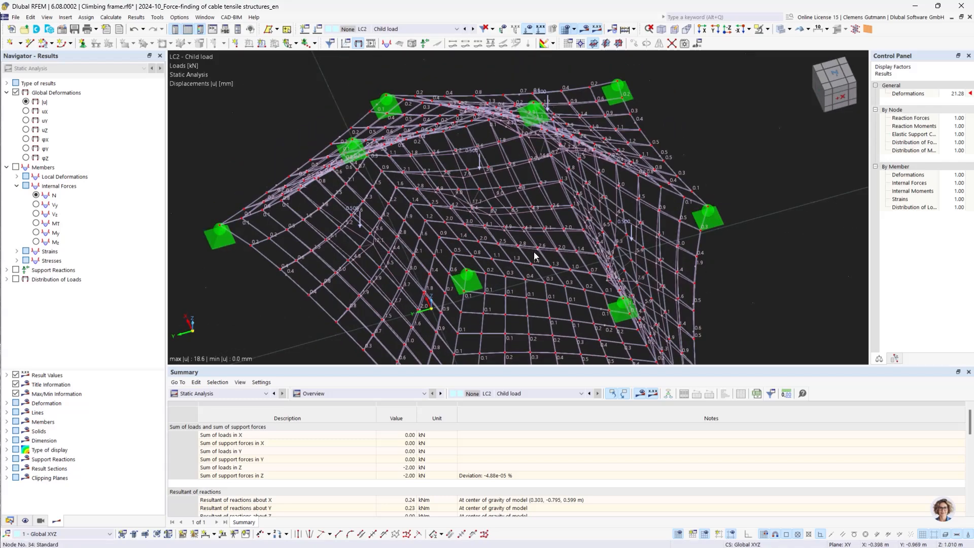
ctrl+middle_drag(554, 319, 513, 248)
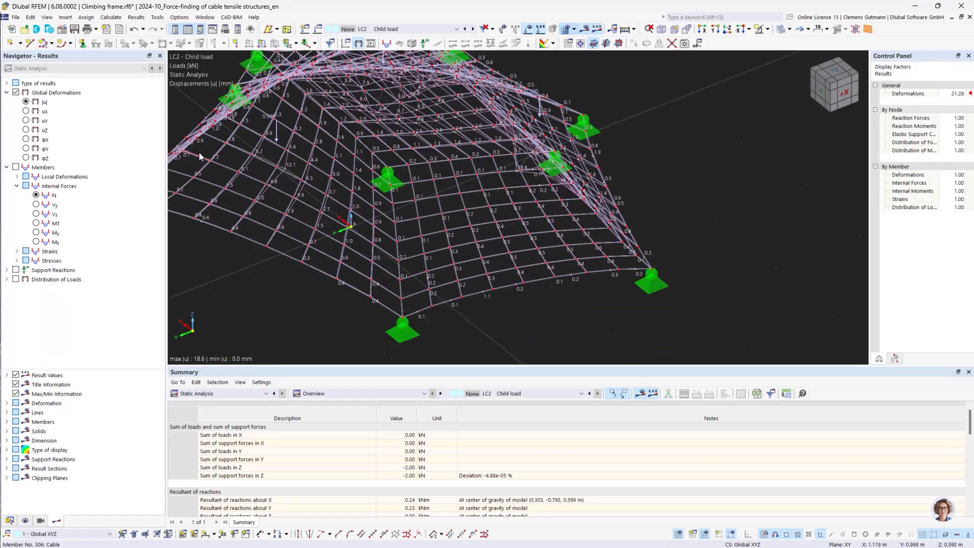
- Set the global parameter PrestressLevel to 0.1 and recalculate LC2 - Child load
click(63, 29)
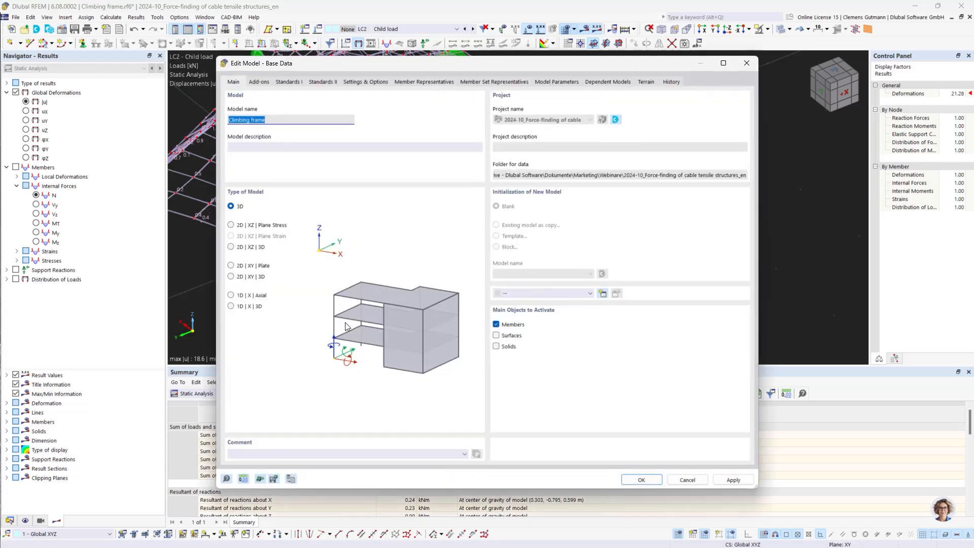
key(Escape)
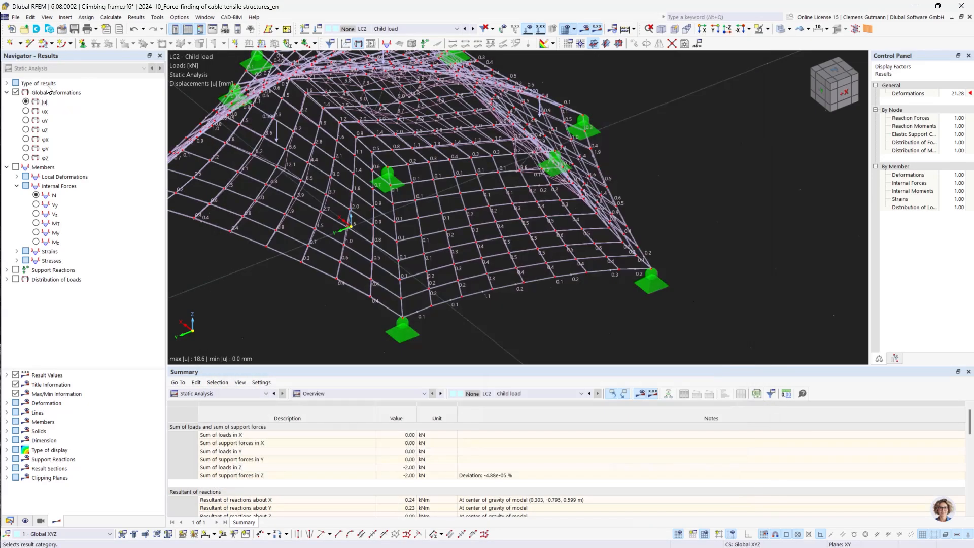
click(47, 17)
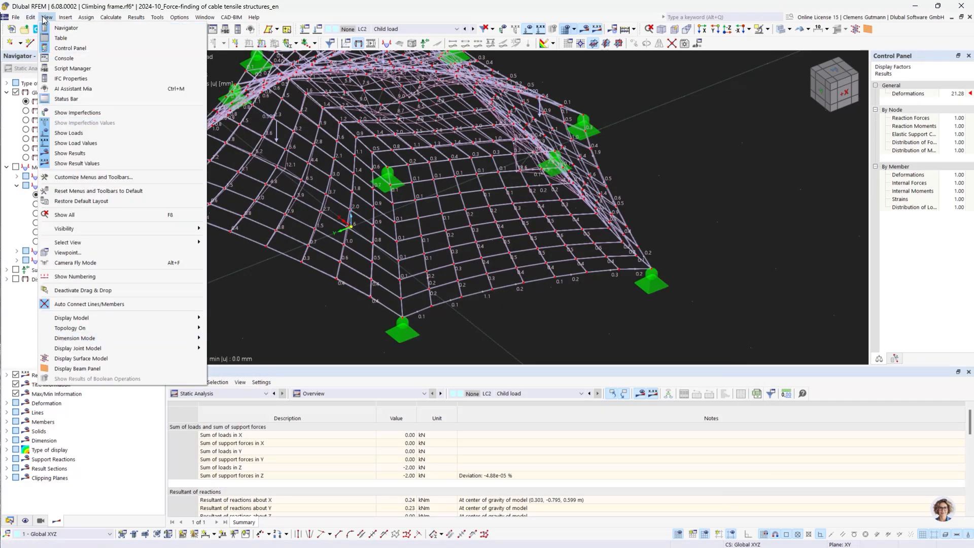
mouse_move(33, 19)
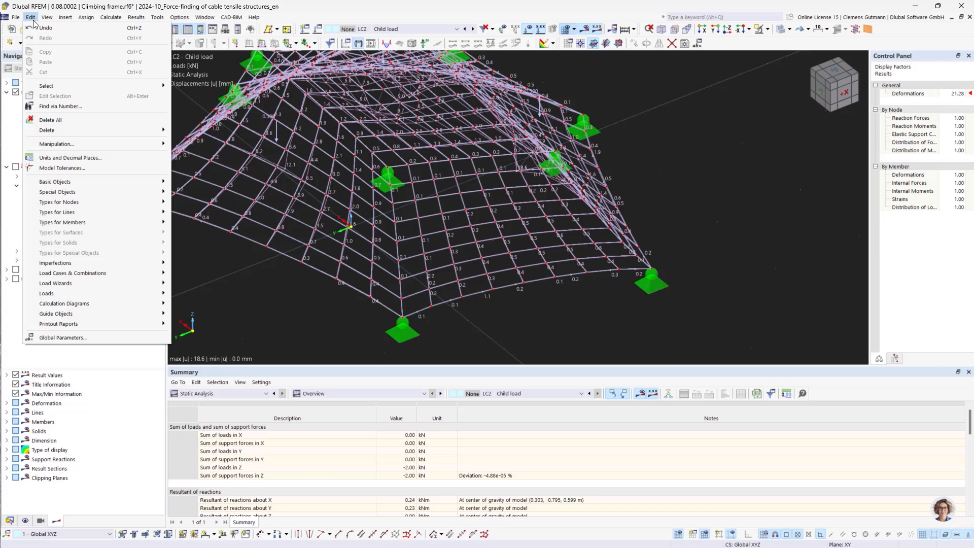
click(116, 339)
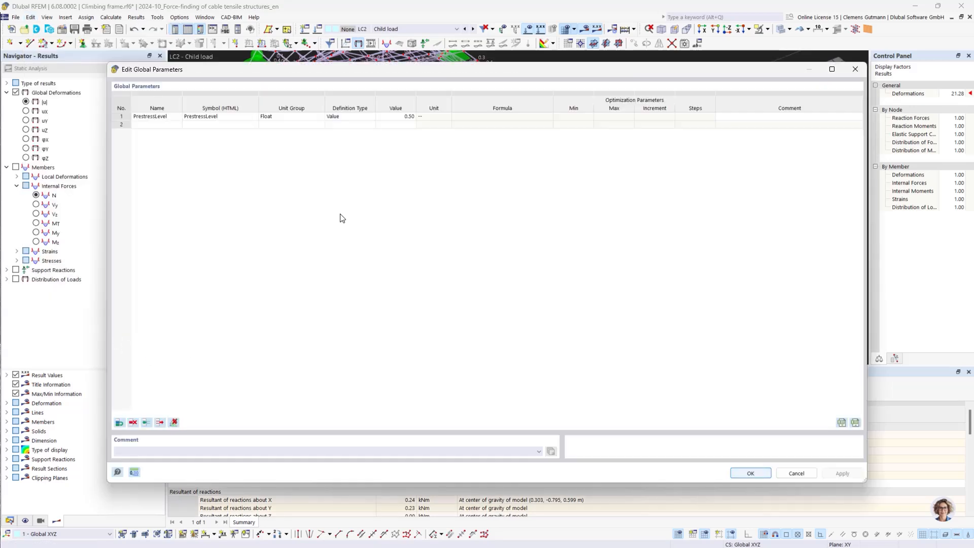
double_click(395, 117)
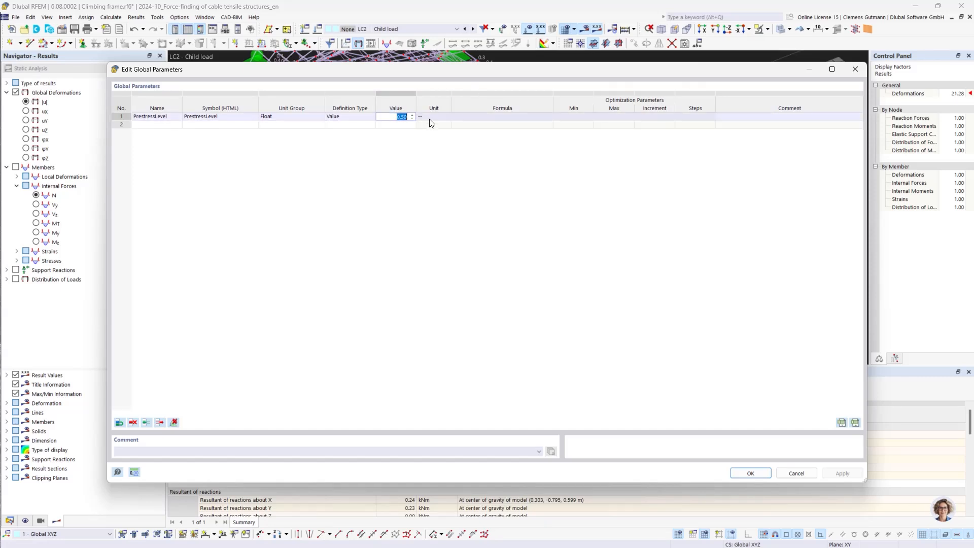
text(0,1)
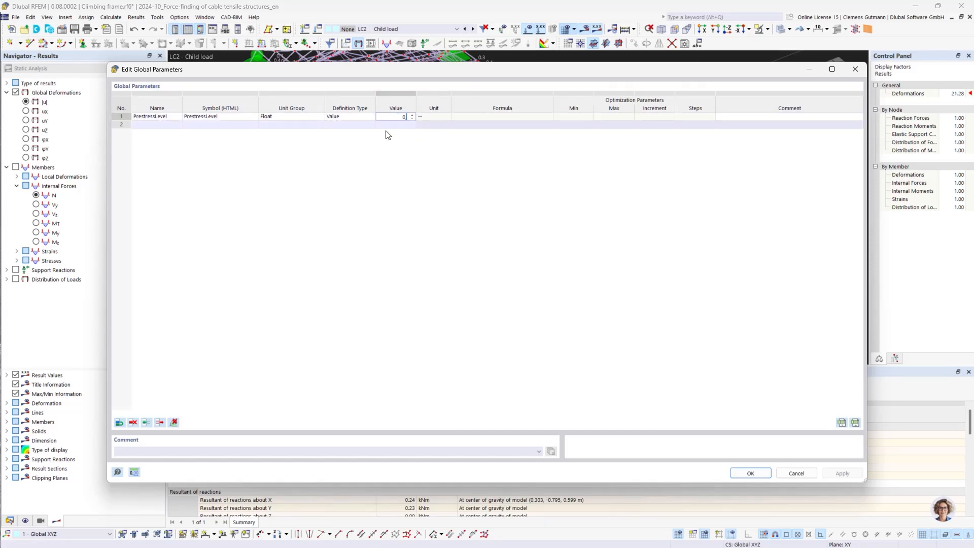
key(Tab)
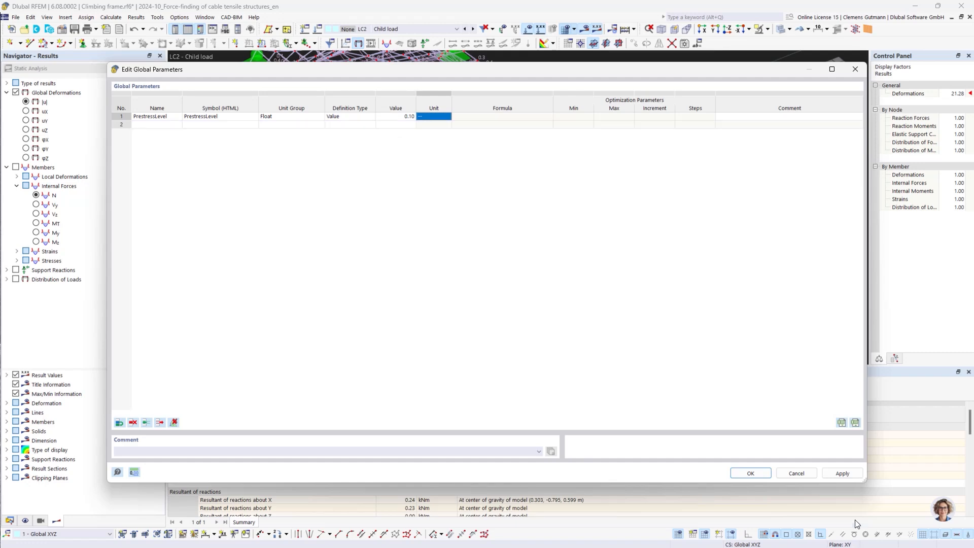
click(750, 472)
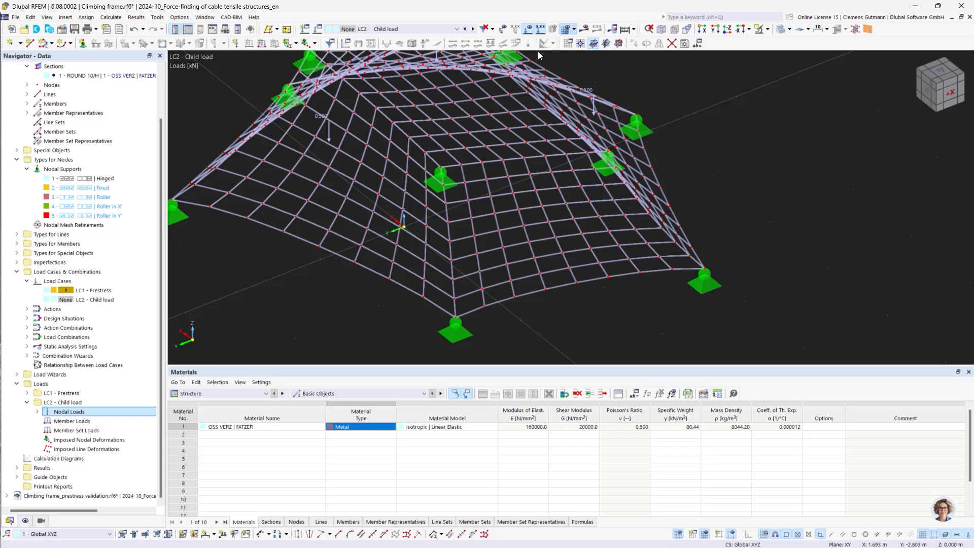
click(585, 30)
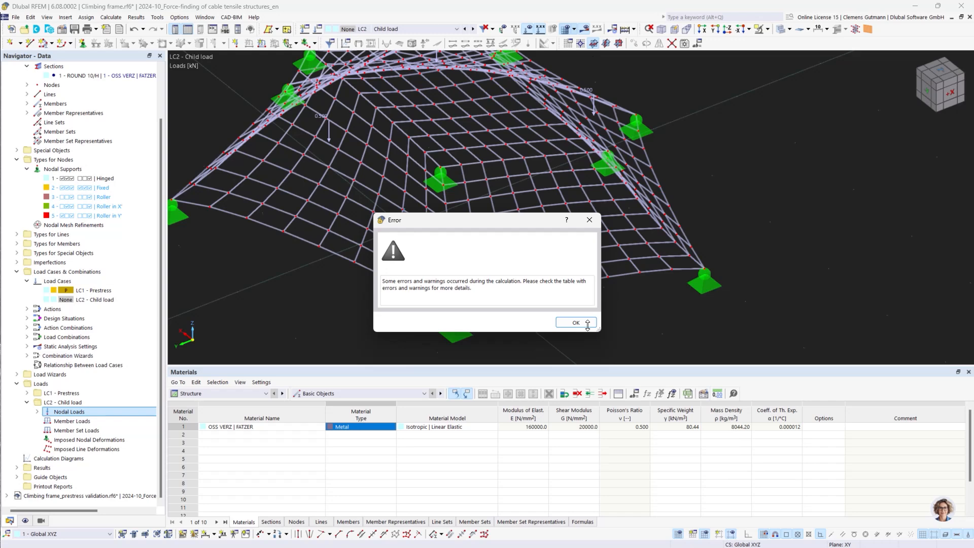
click(581, 322)
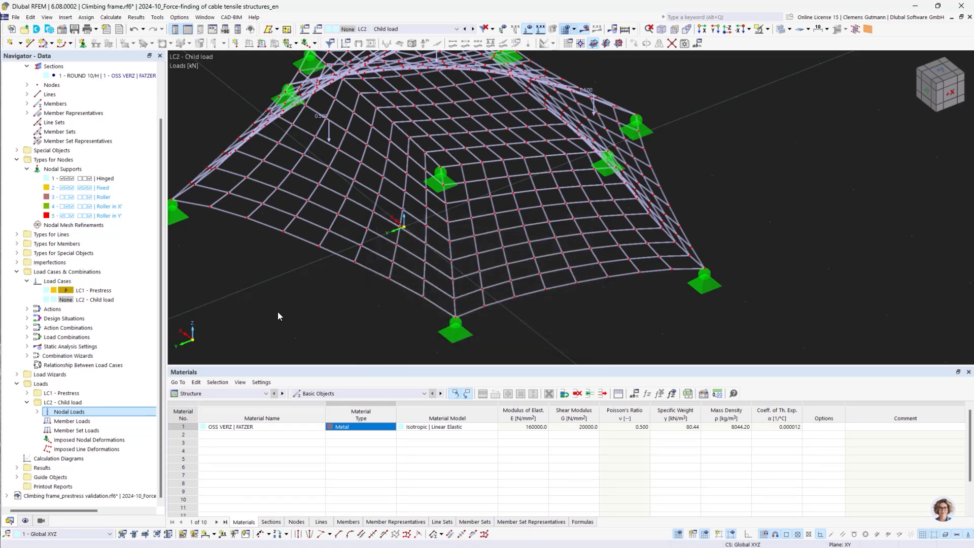
- Increase the maximum number of iterations in static analysis settings SA2 of LC1 - Prestress, and rerun the calculation
click(9, 522)
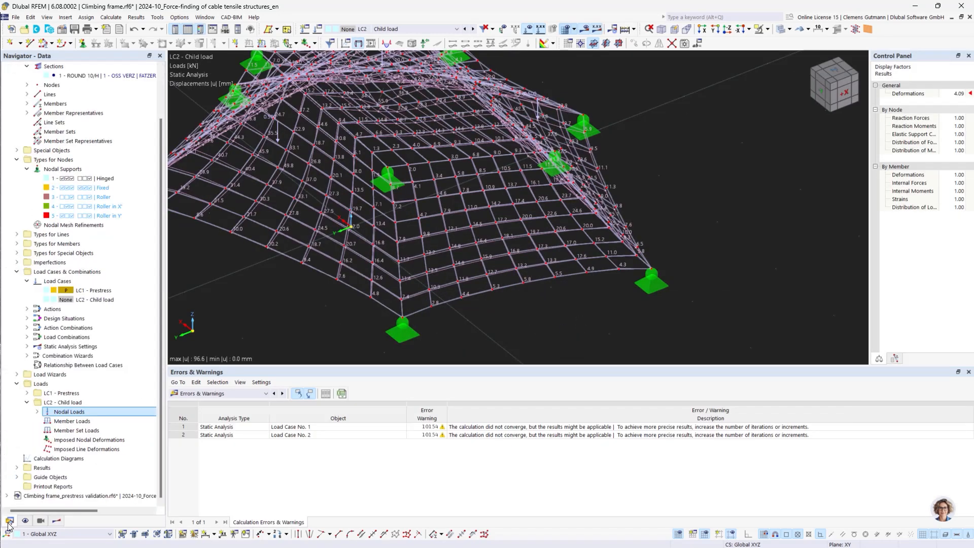
right_click(71, 281)
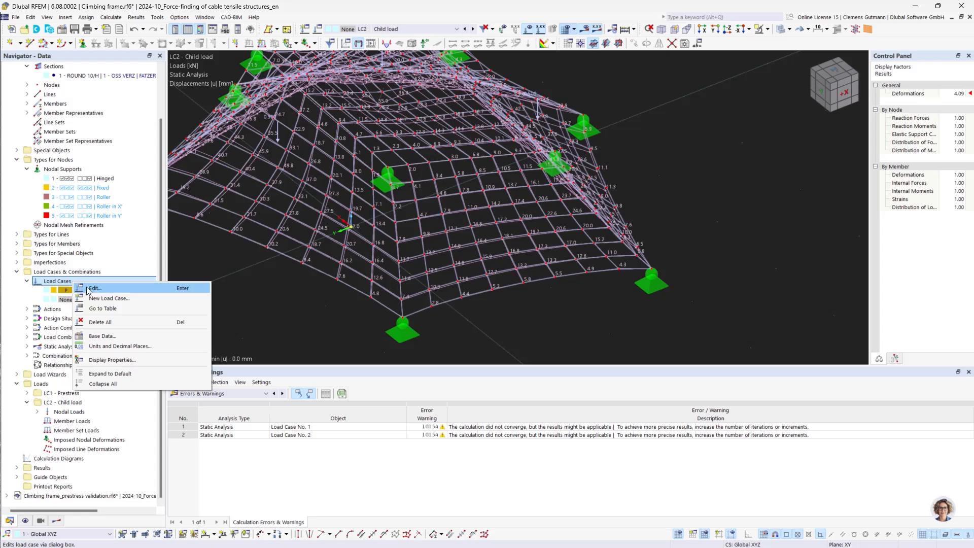
click(93, 289)
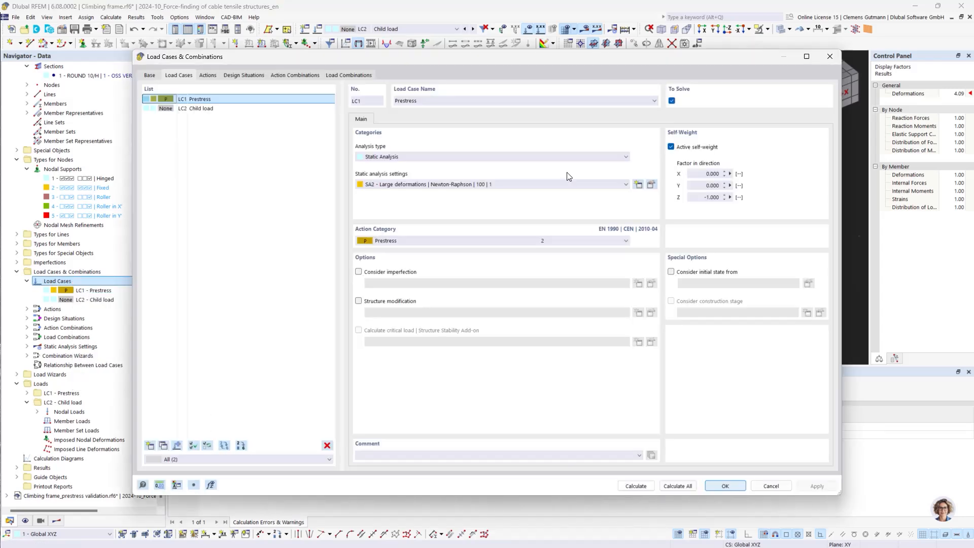
click(652, 185)
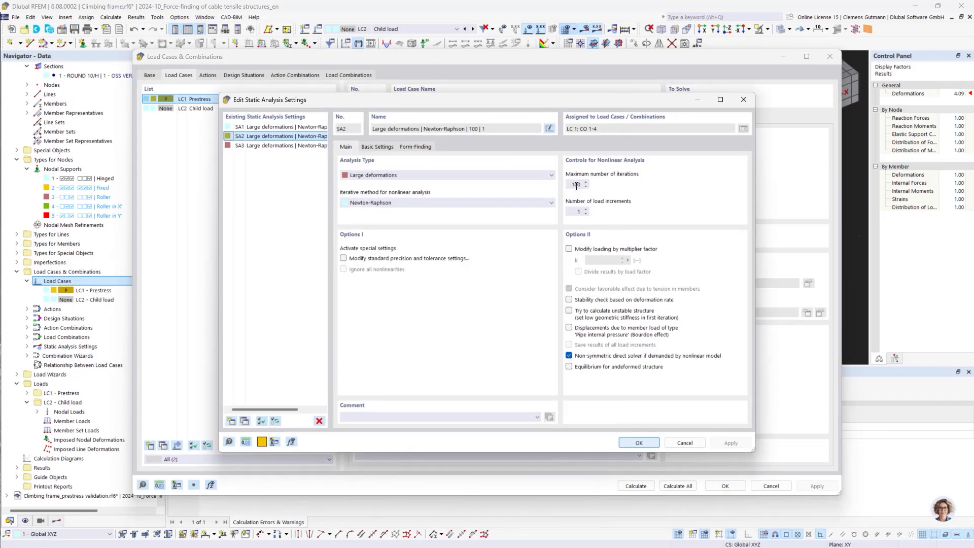
click(574, 187)
key(Tab)
click(645, 445)
click(636, 485)
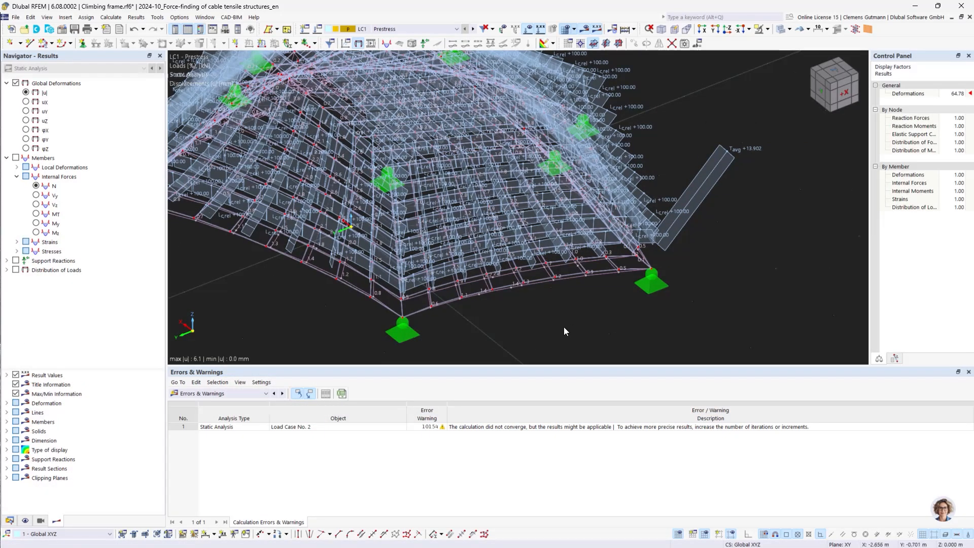
- Switch to LC2 - Child load and calculate it again
click(474, 30)
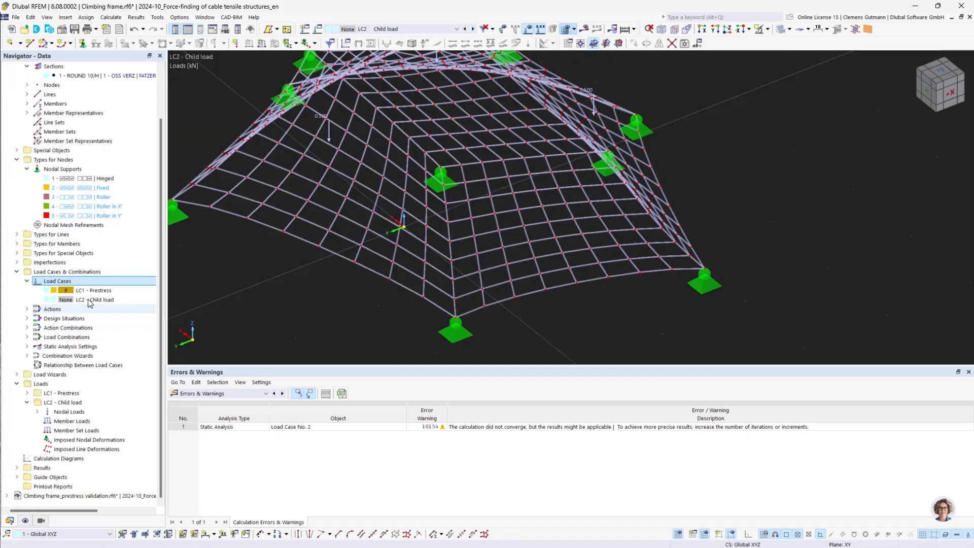
click(584, 29)
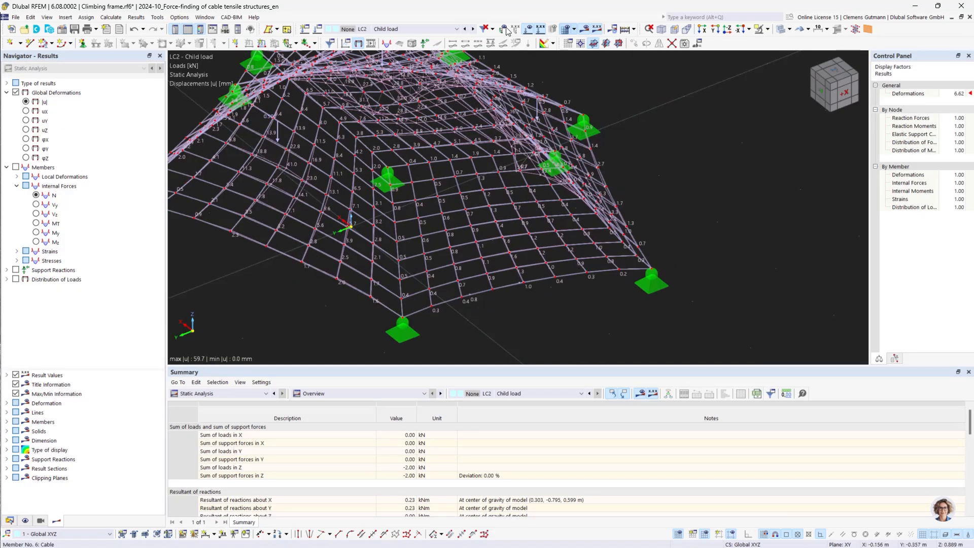
- Hide the loads in LC1 - Prestress and examine the cables' normal forces N, especially around a corner support
click(468, 29)
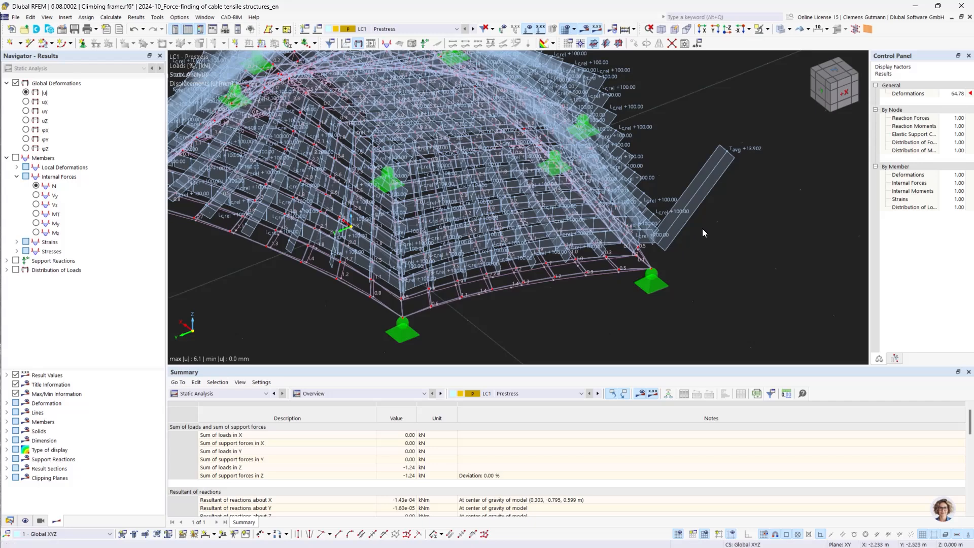
click(528, 29)
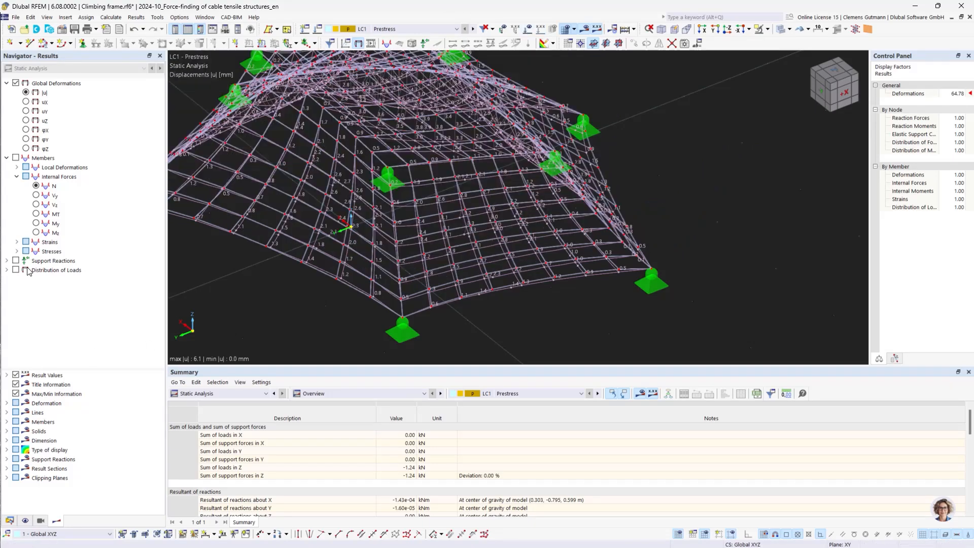
click(37, 186)
ctrl+middle_drag(661, 307, 668, 317)
scroll(647, 307, up, 4)
ctrl+middle_drag(566, 269, 550, 300)
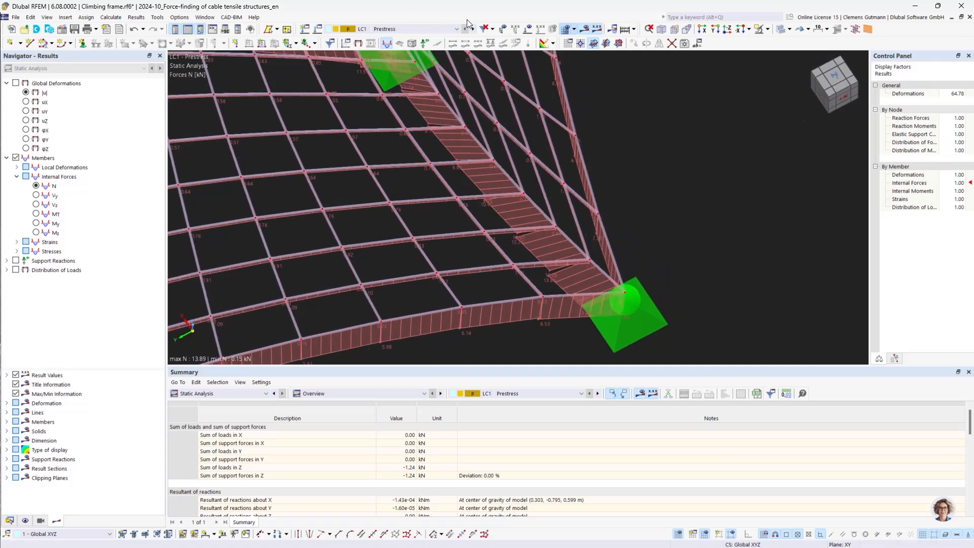
- Display the global deformations |u| of LC2 - Child load and examine them up close and across the whole net
click(474, 30)
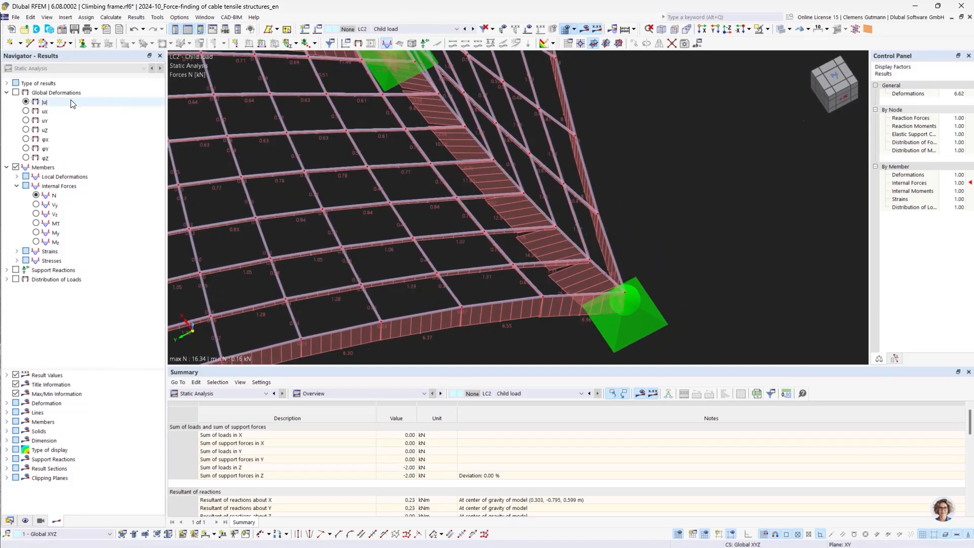
click(15, 92)
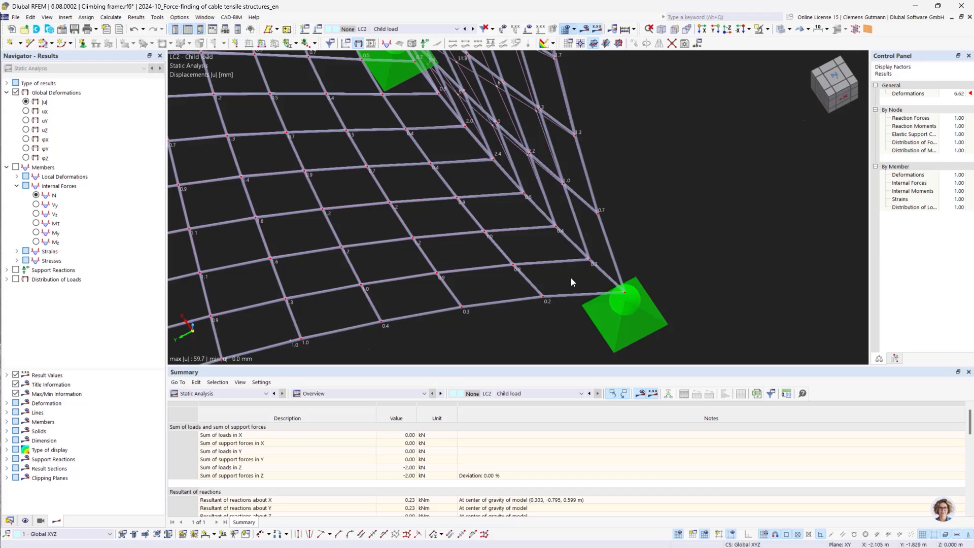
scroll(571, 278, down, 5)
scroll(452, 201, up, 3)
mouse_move(492, 211)
ctrl+middle_down()
mouse_move(467, 221)
mouse_move(522, 200)
mouse_move(502, 200)
ctrl+middle_up()
scroll(502, 199, up, 8)
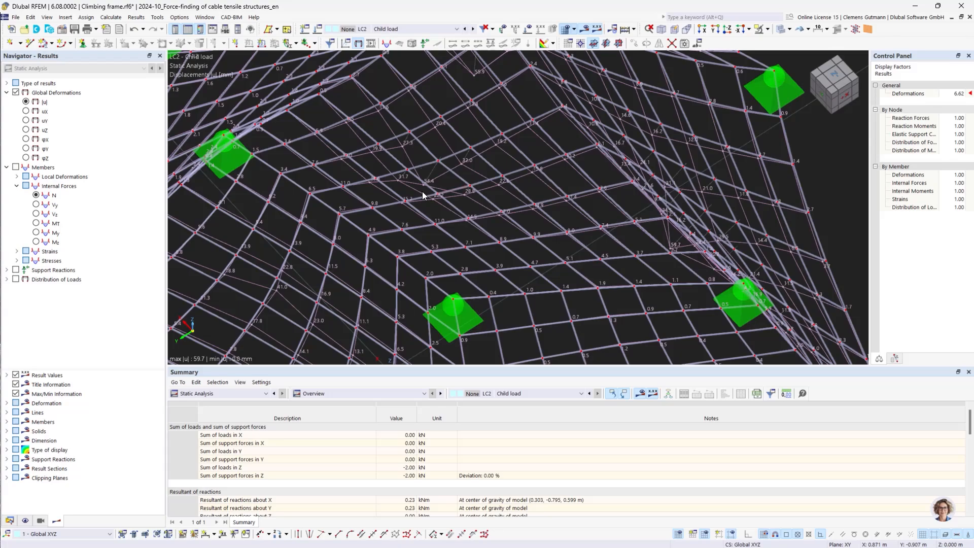
scroll(440, 272, down, 5)
ctrl+middle_drag(440, 272, 417, 260)
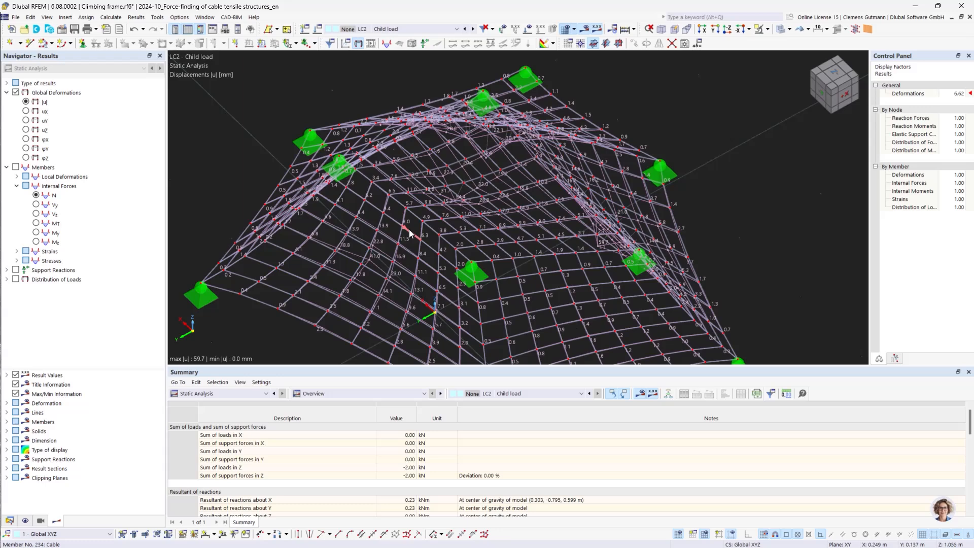
scroll(474, 248, down, 3)
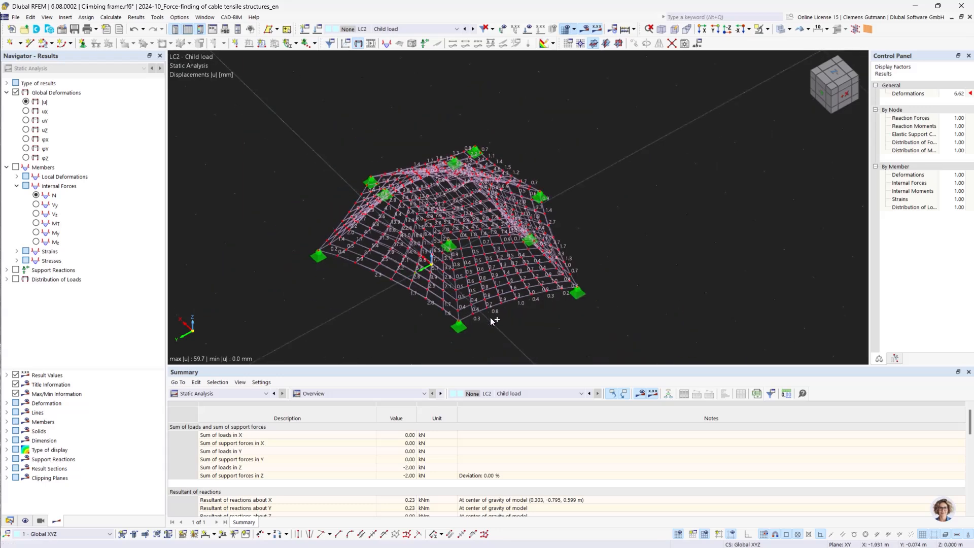
ctrl+middle_drag(489, 319, 516, 290)
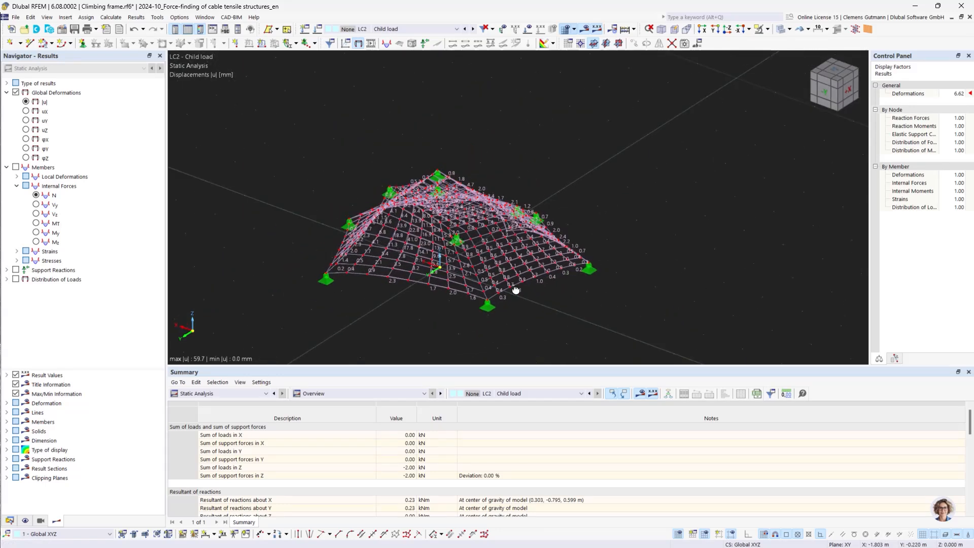